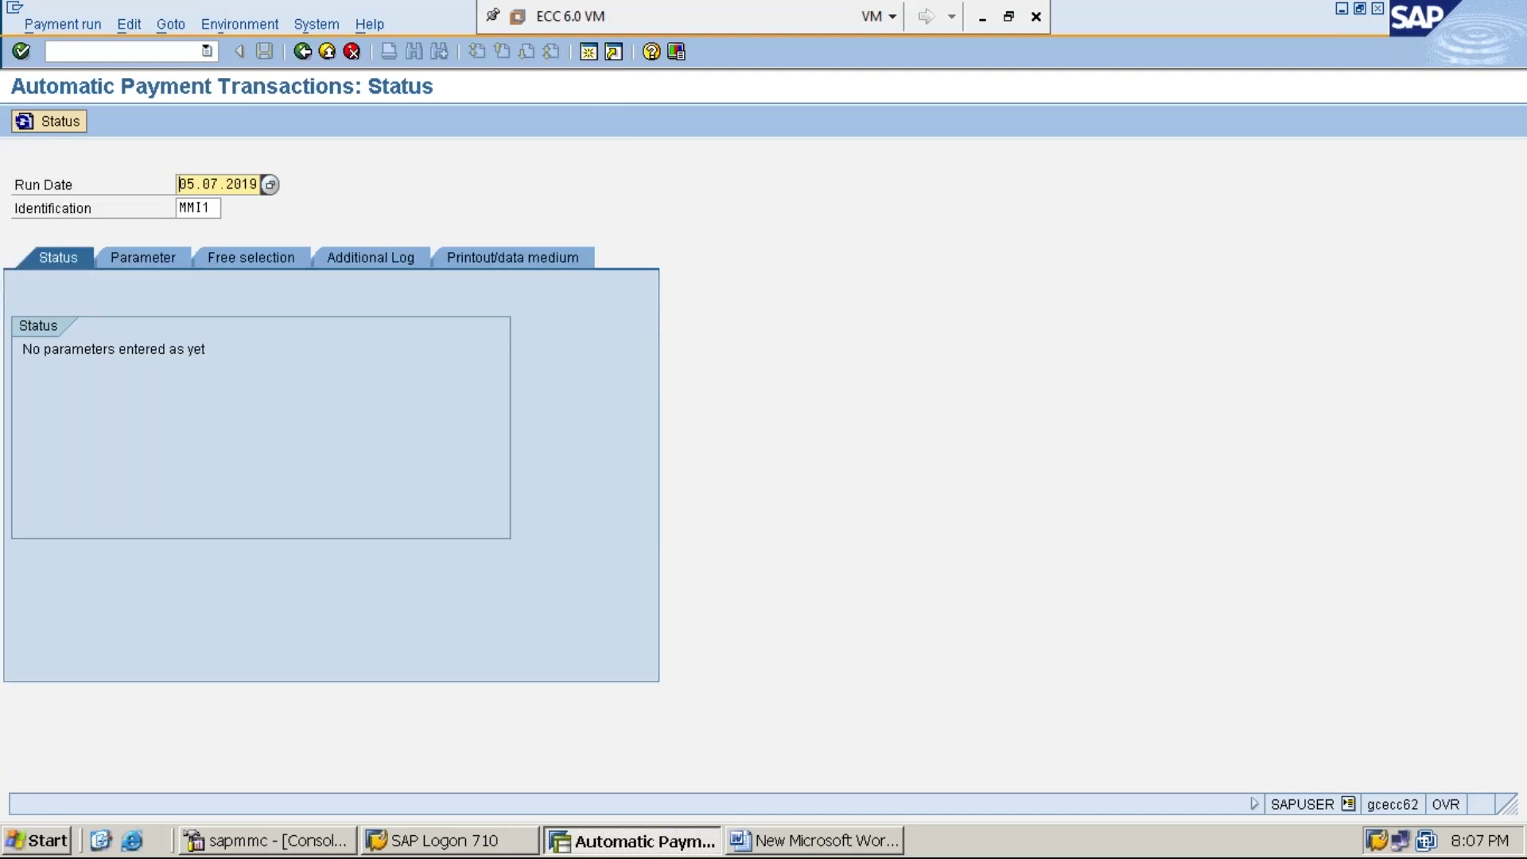
- Set the payment run date to 06.07.2019 for identification MMI1
key("Delete")
key("Delete")
key("Delete")
key("Delete")
key("Delete")
key("Delete")
key("Delete")
key("Delete")
key("Delete")
key("Delete")
type("06.07.2019")
left_click(211, 212)
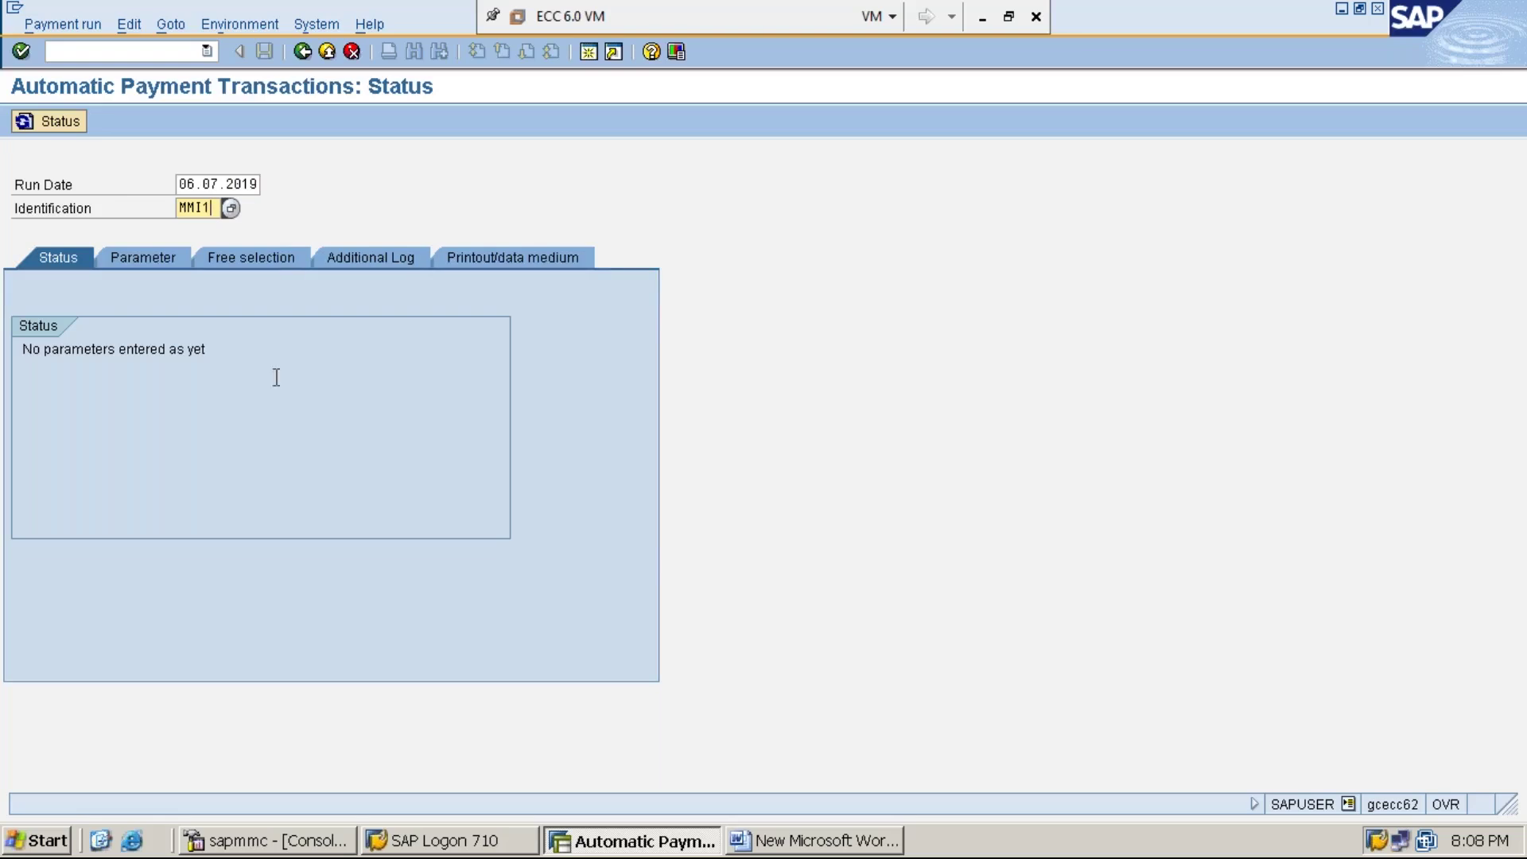
left_click(155, 261)
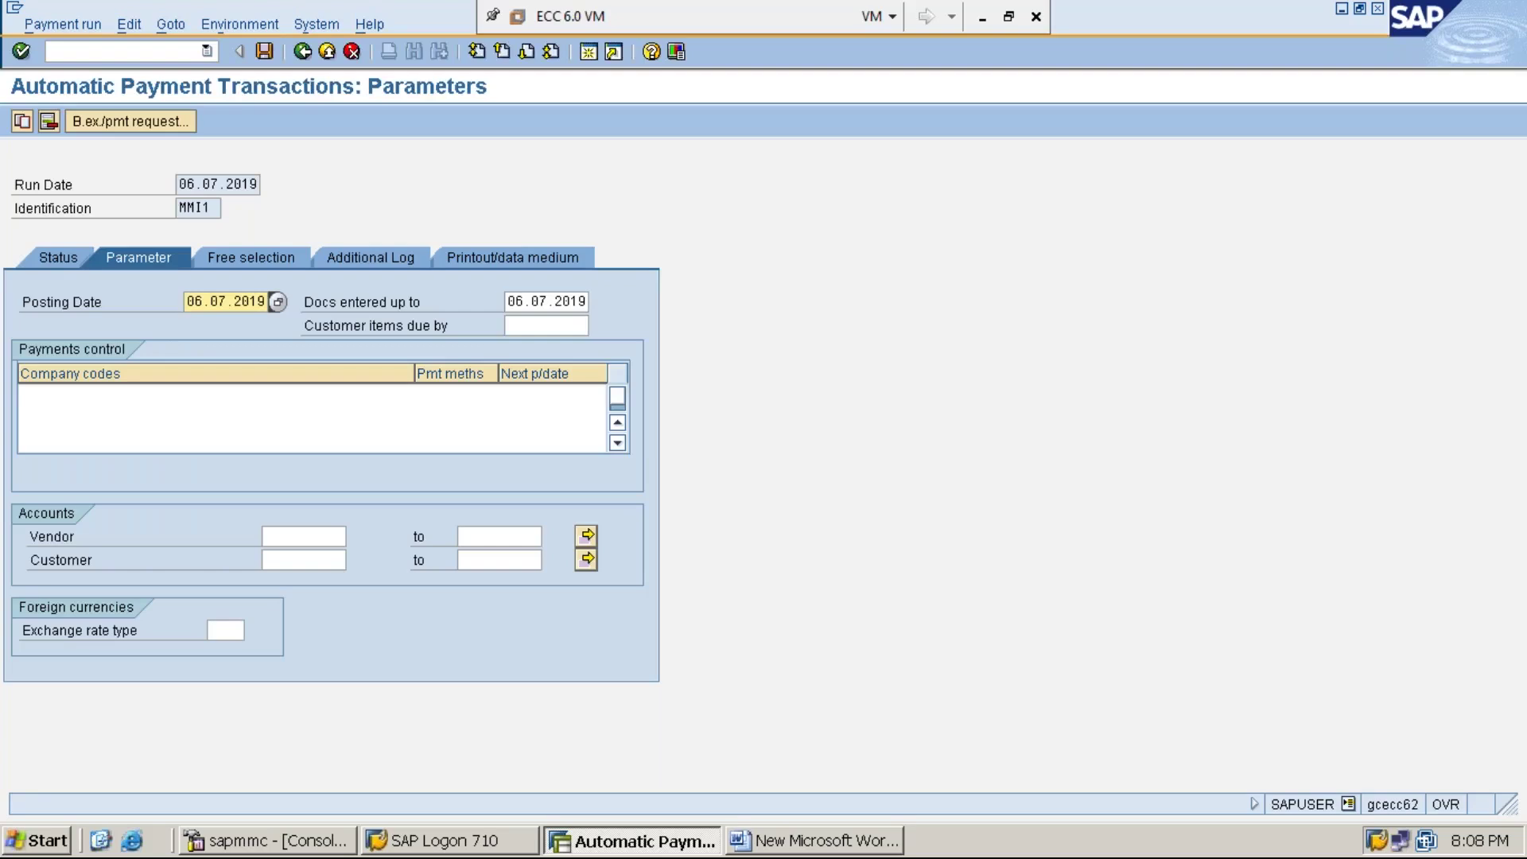
key("Return")
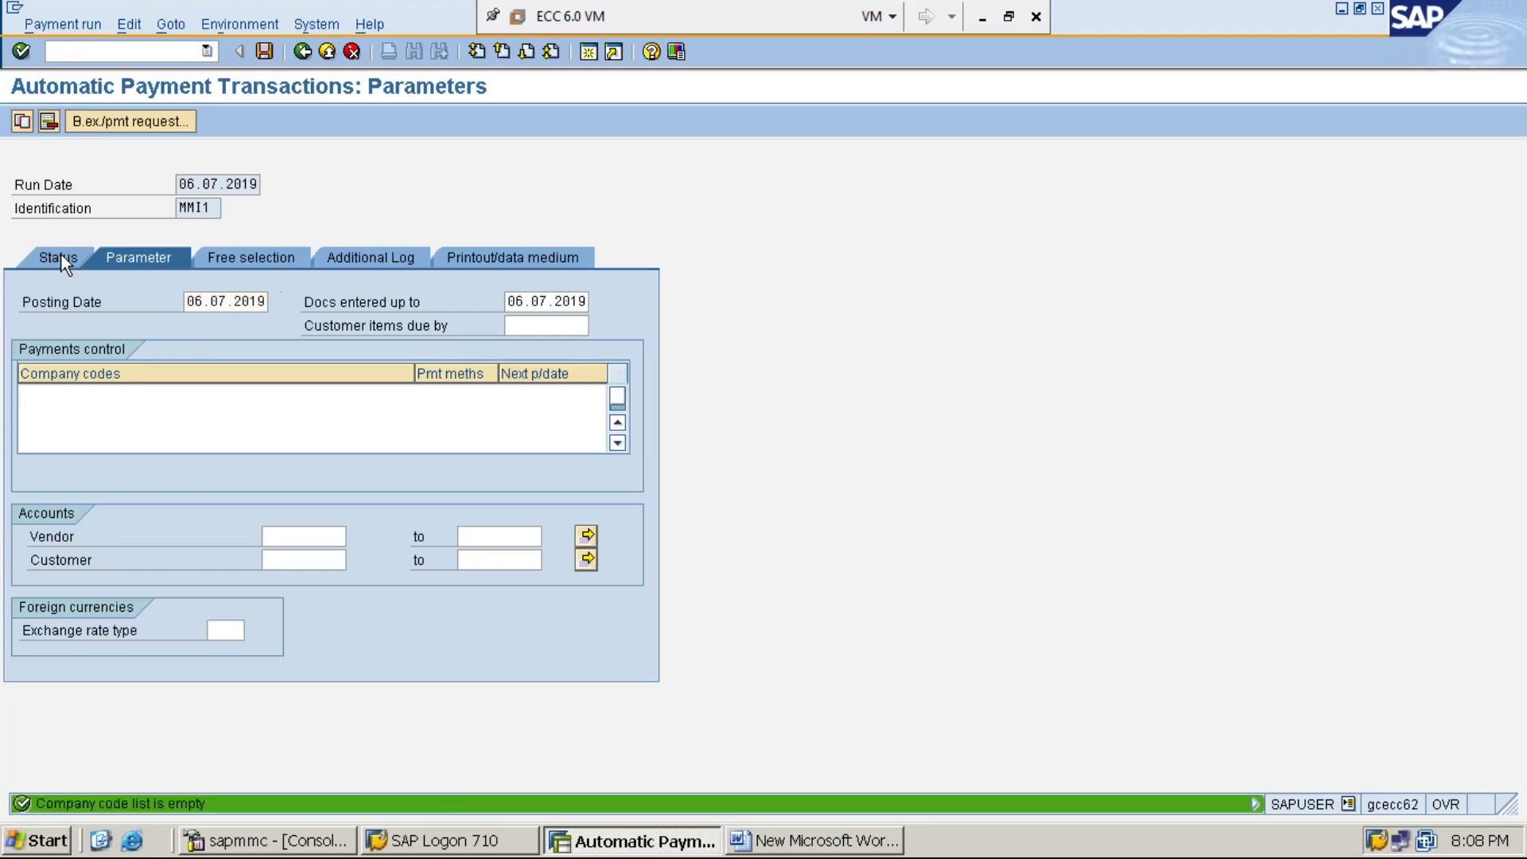
left_click(151, 51)
type("/NF110")
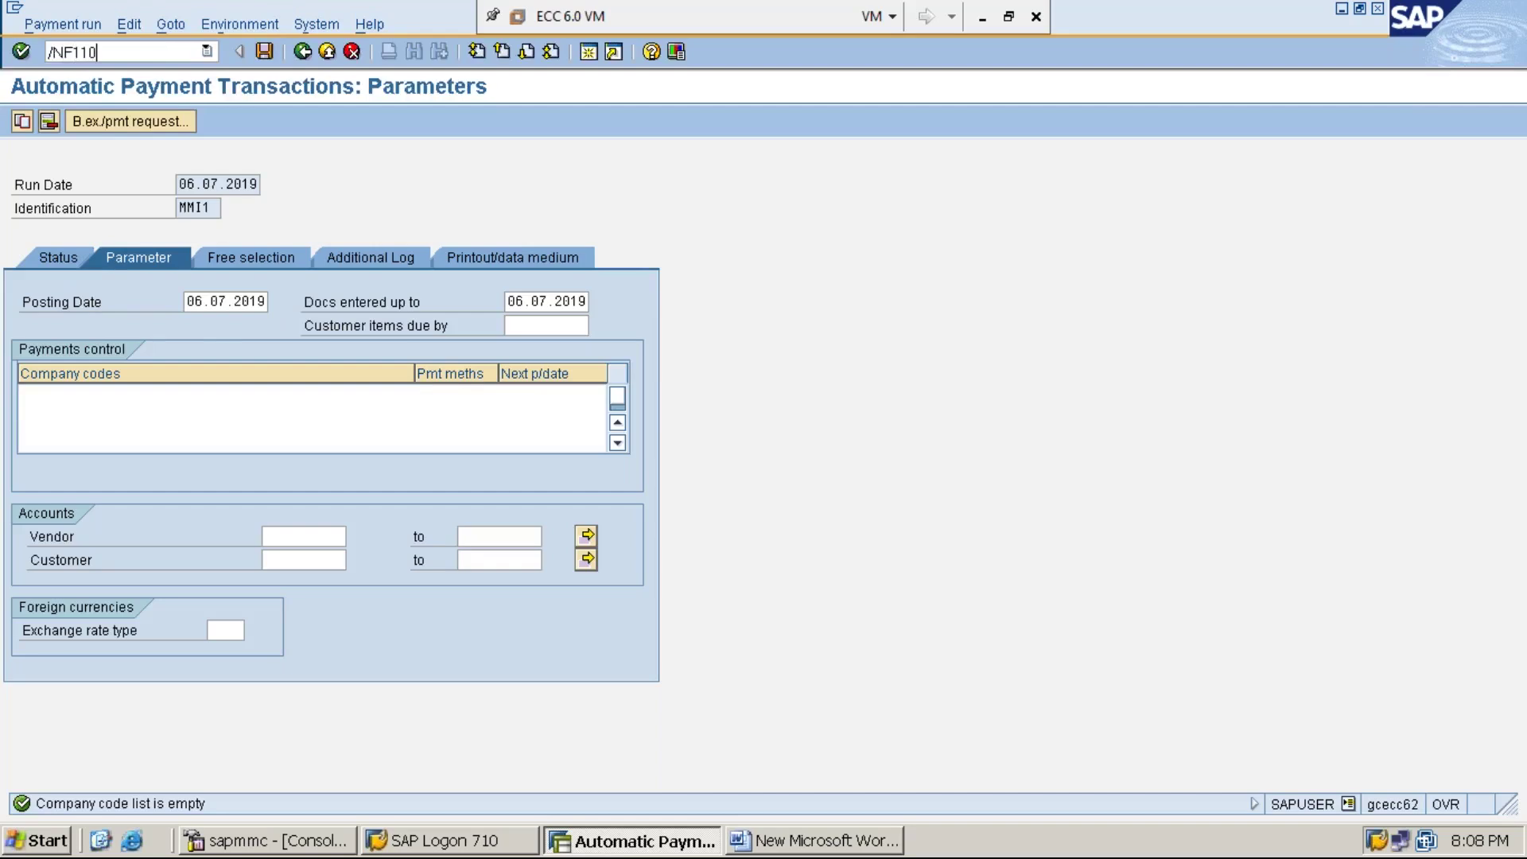
key("Return")
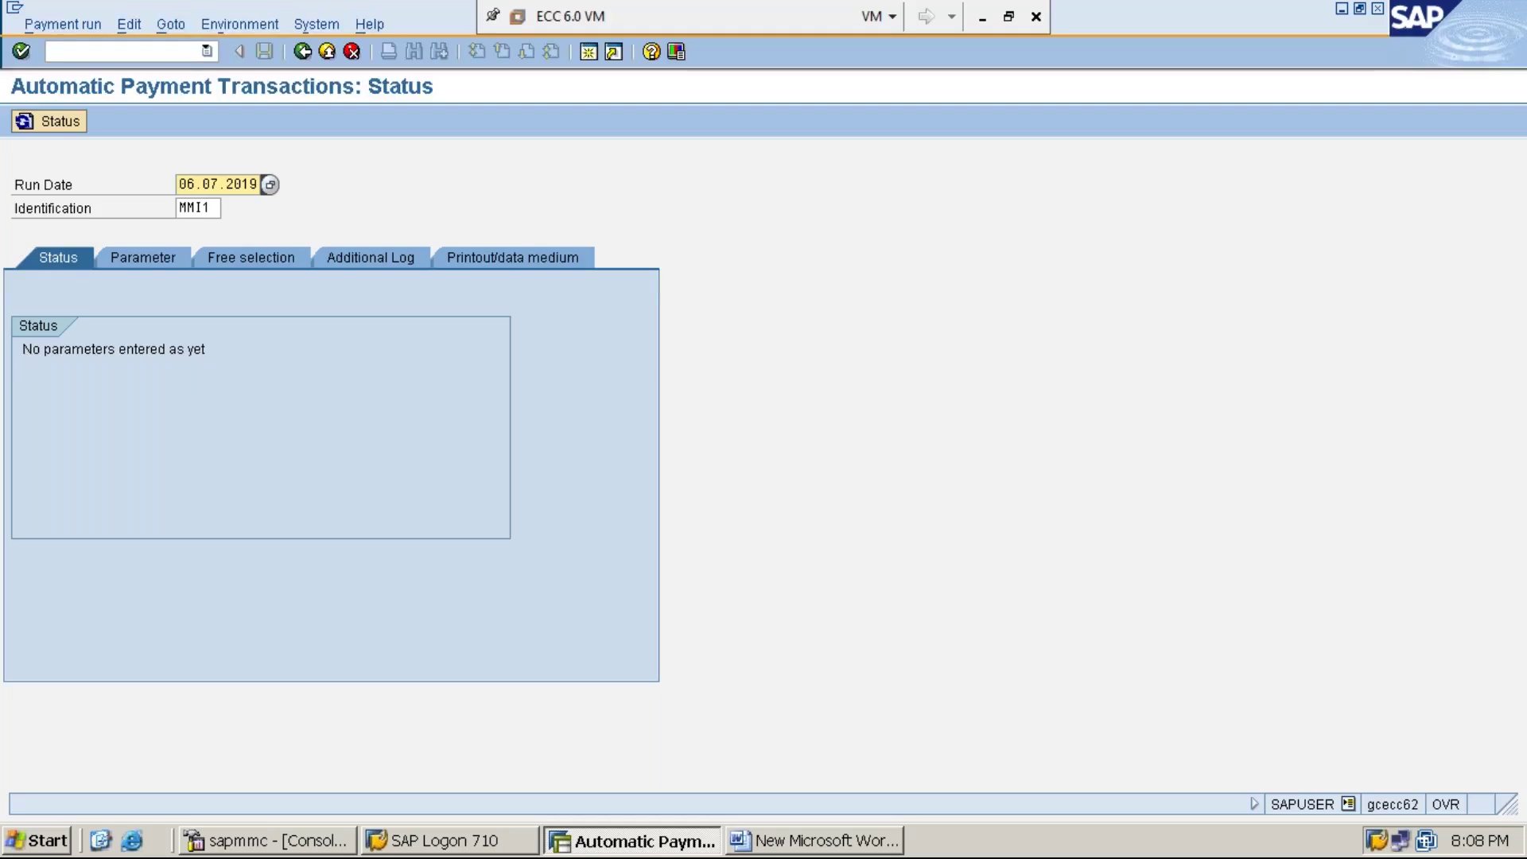
- In the run parameters, enter company code MMI1 with payment method 0 and next posting date 06.08.2019
left_click(146, 257)
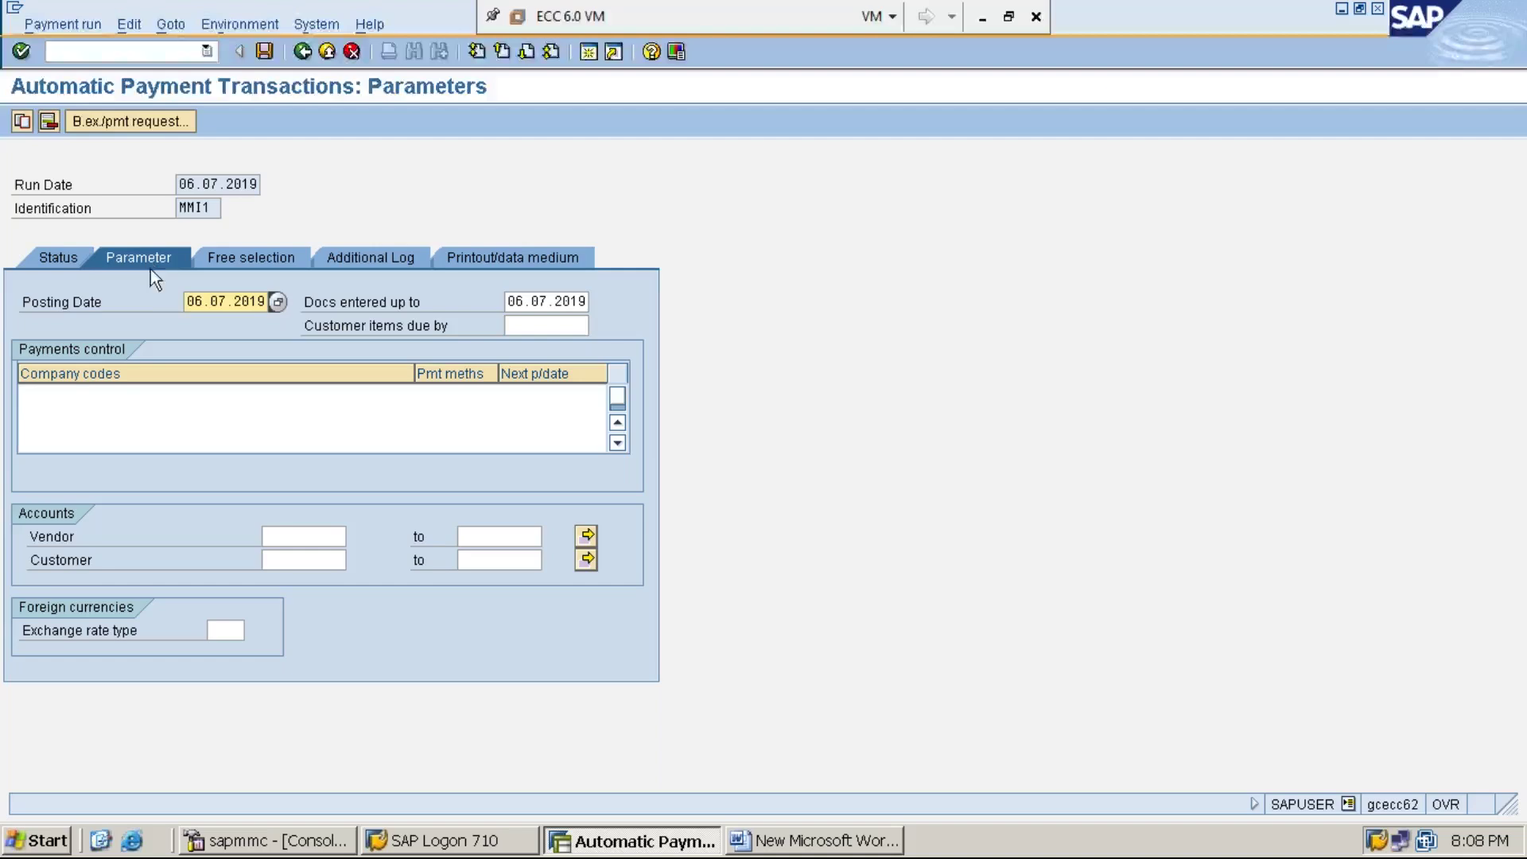
left_click(66, 395)
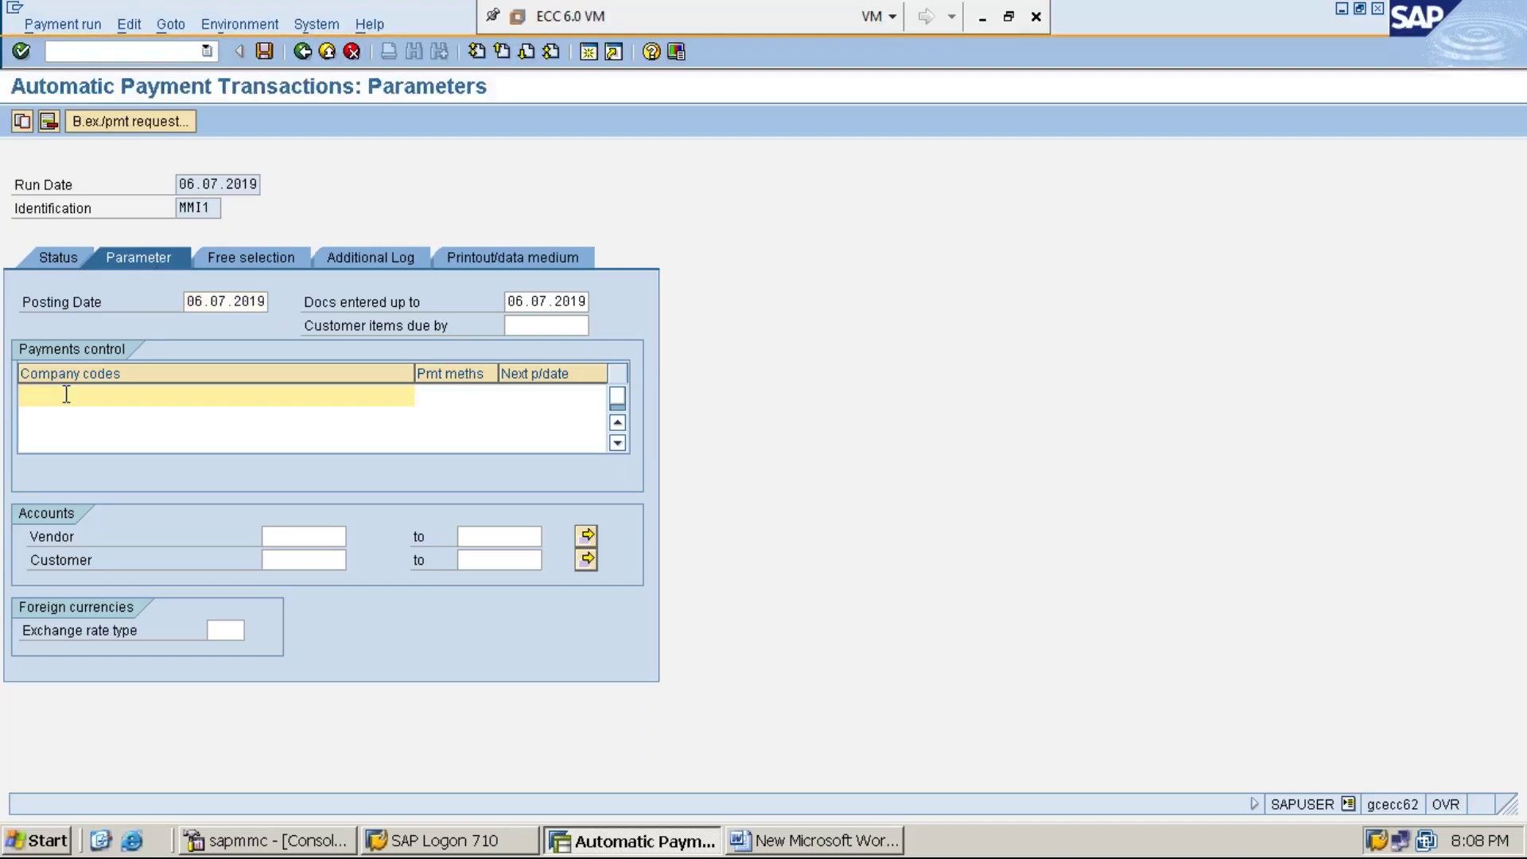
type("MMI1")
key("Tab")
type("0")
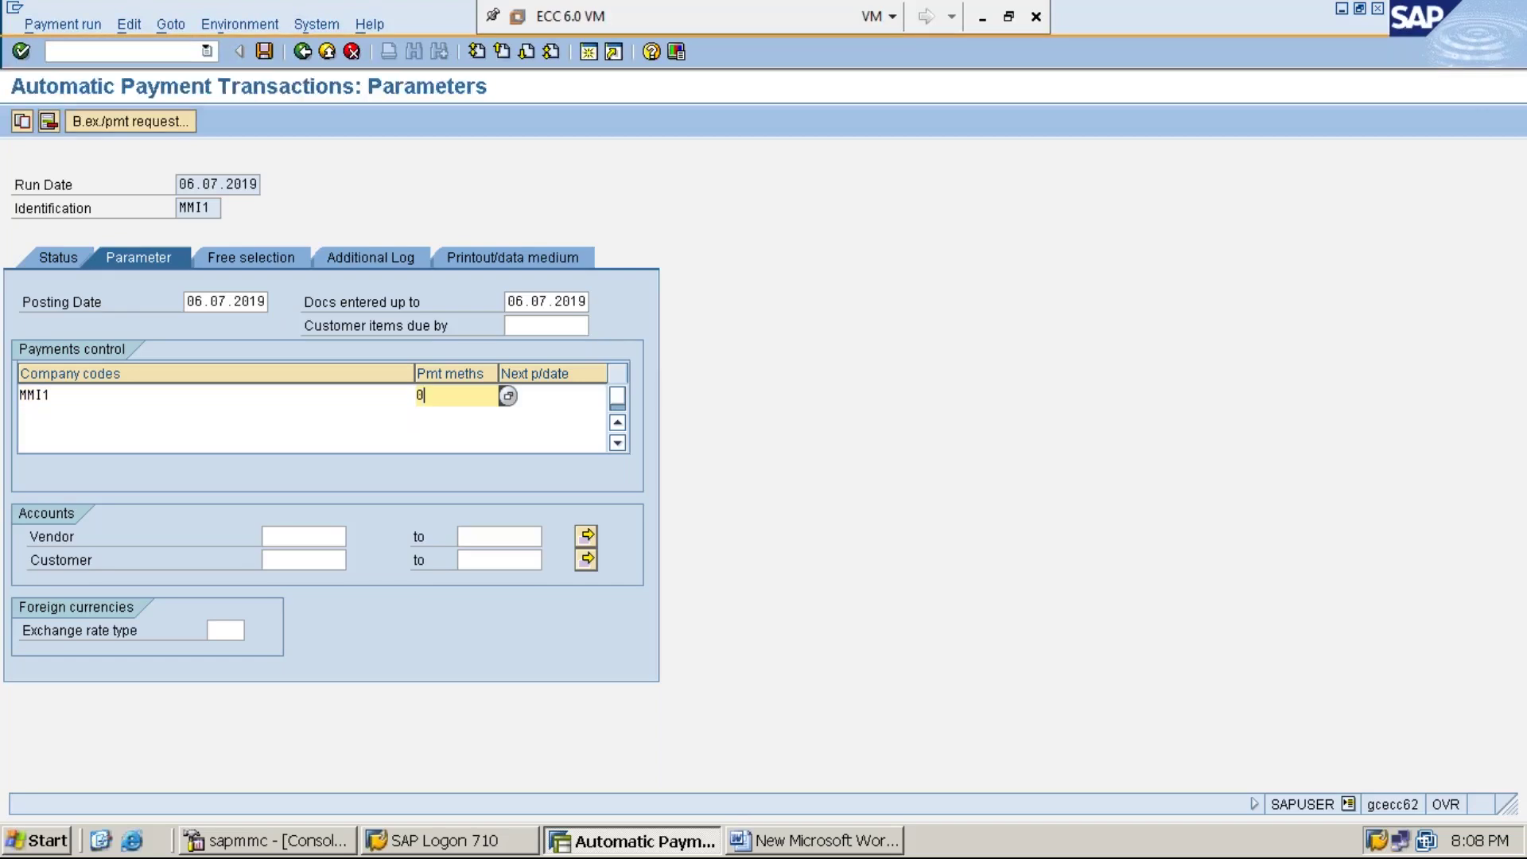
key("Tab")
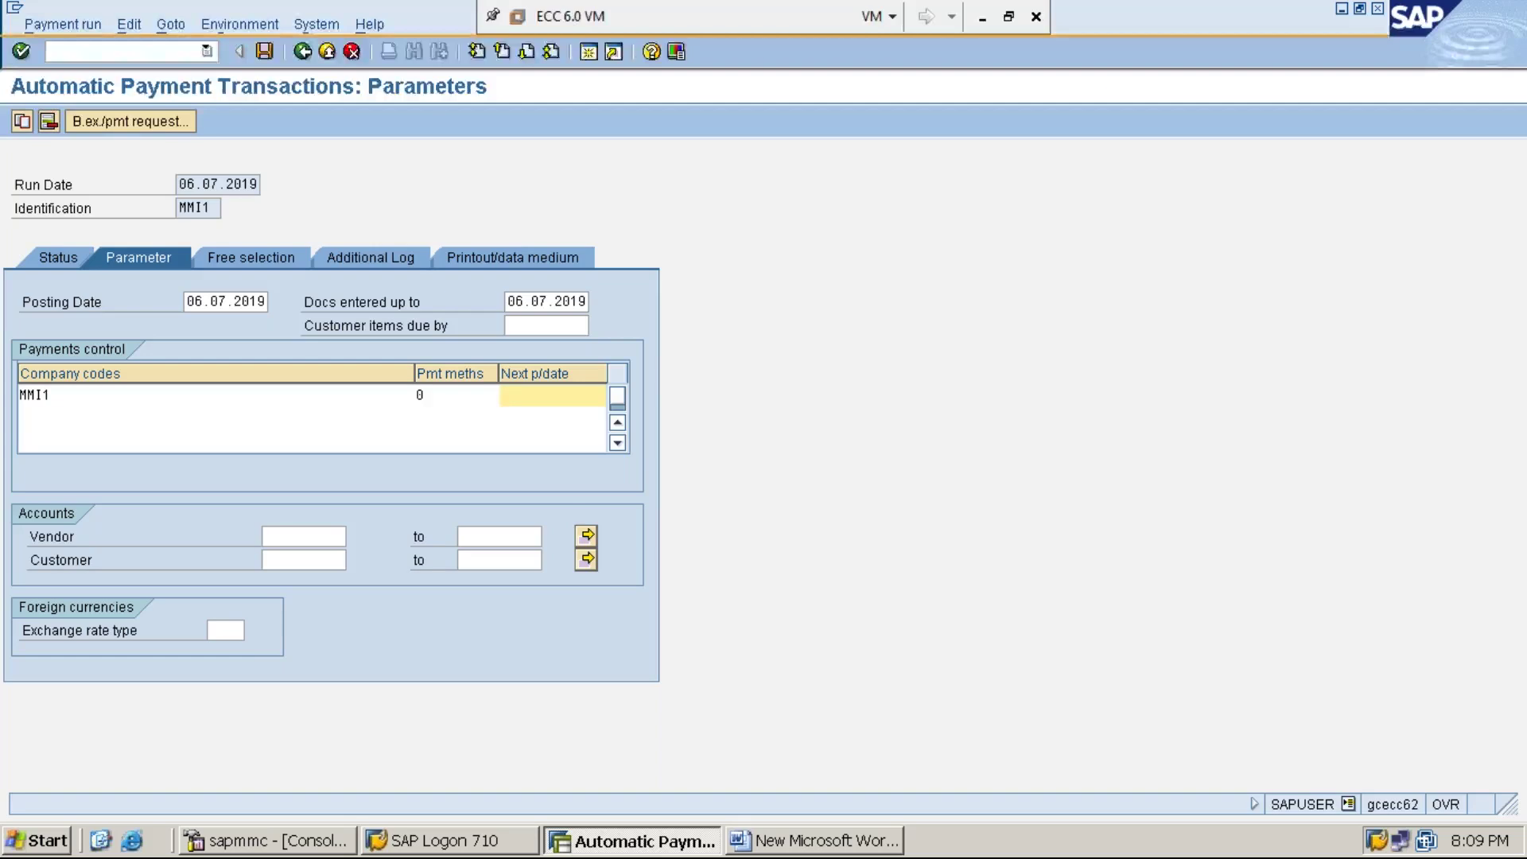
type("06.")
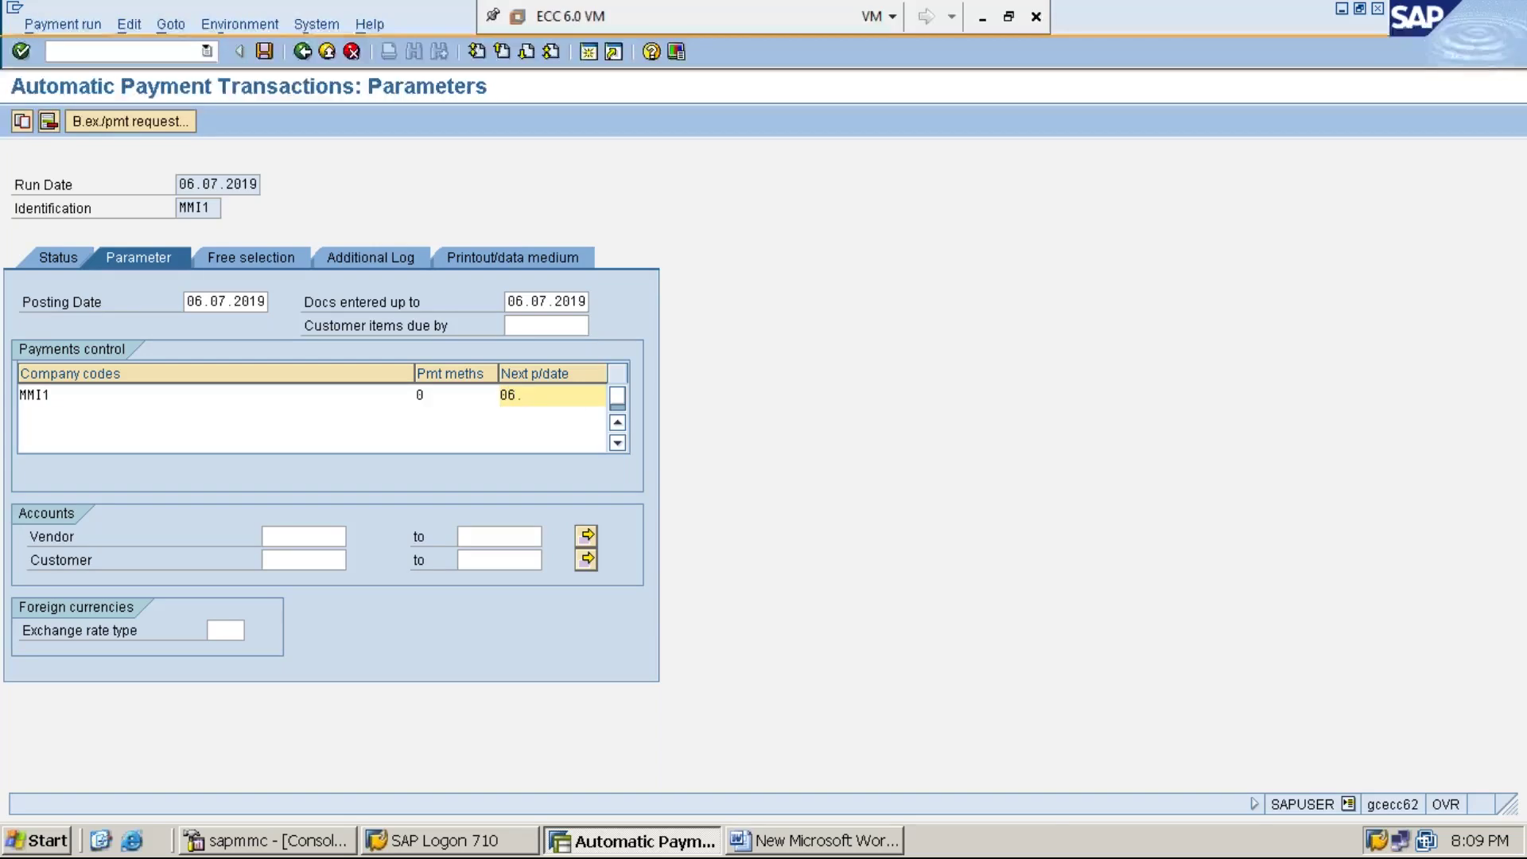
type("08")
key("BackSpace")
key("BackSpace")
key("BackSpace")
type(".08.2019")
- Limit the payment run to a single vendor by entering its number as both range limits, and save the parameters
left_click(306, 540)
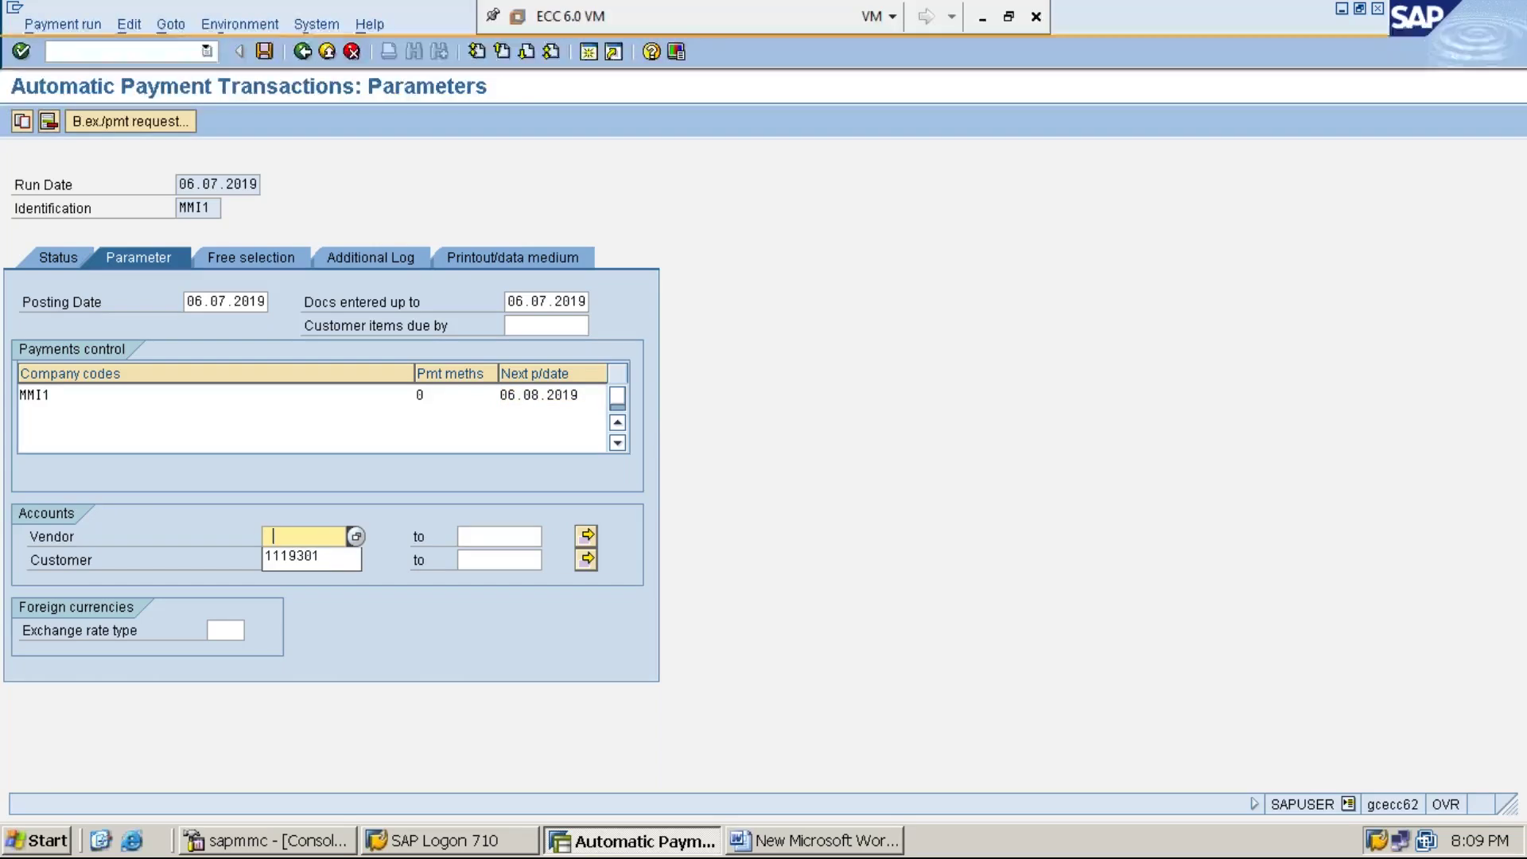
key("Down")
key("Return")
key("Tab")
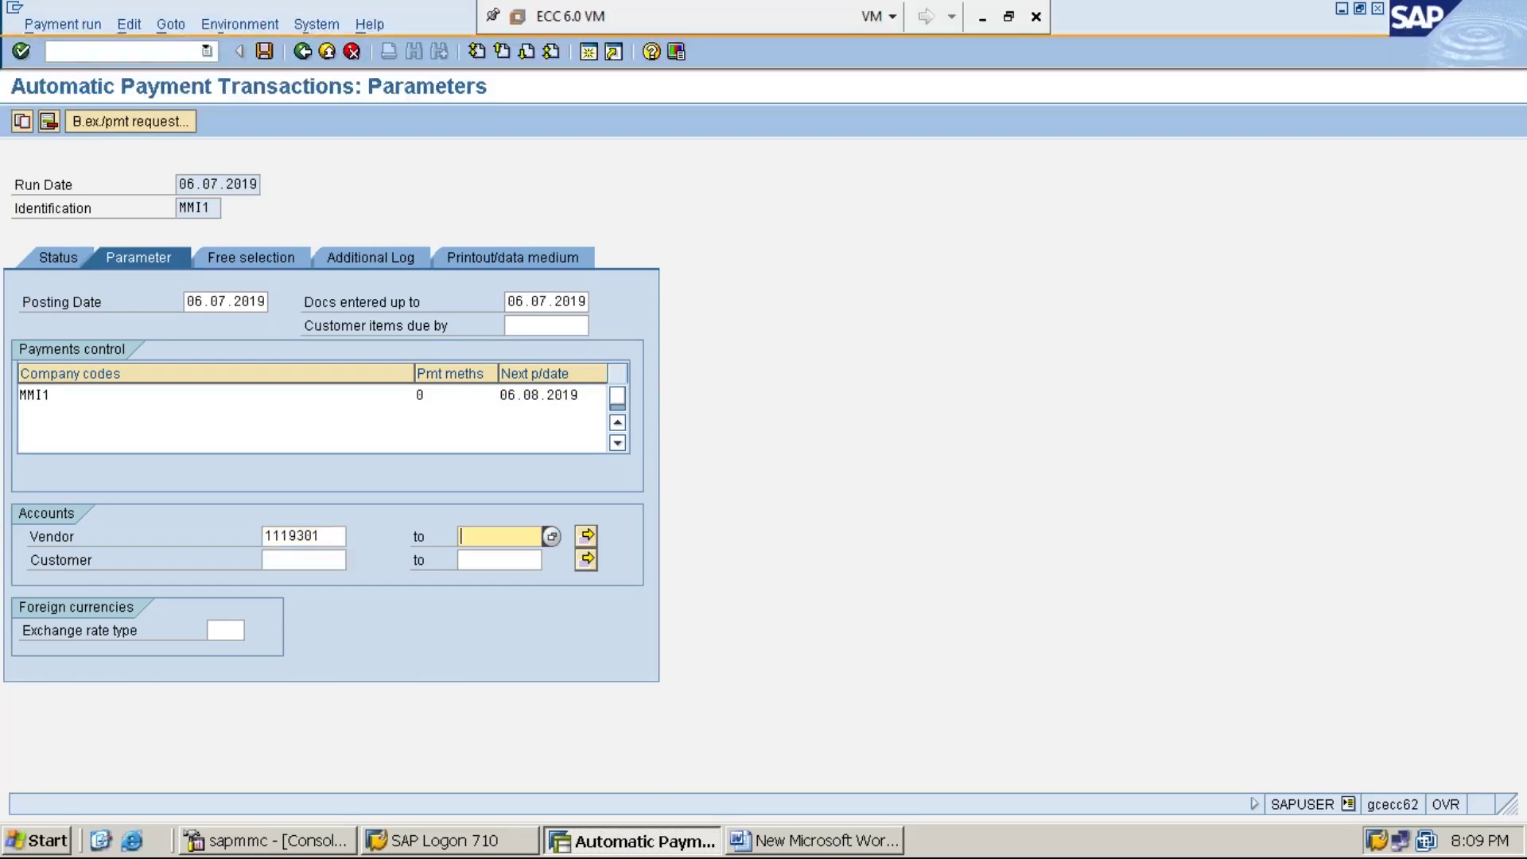
left_click(485, 557)
left_click(57, 259)
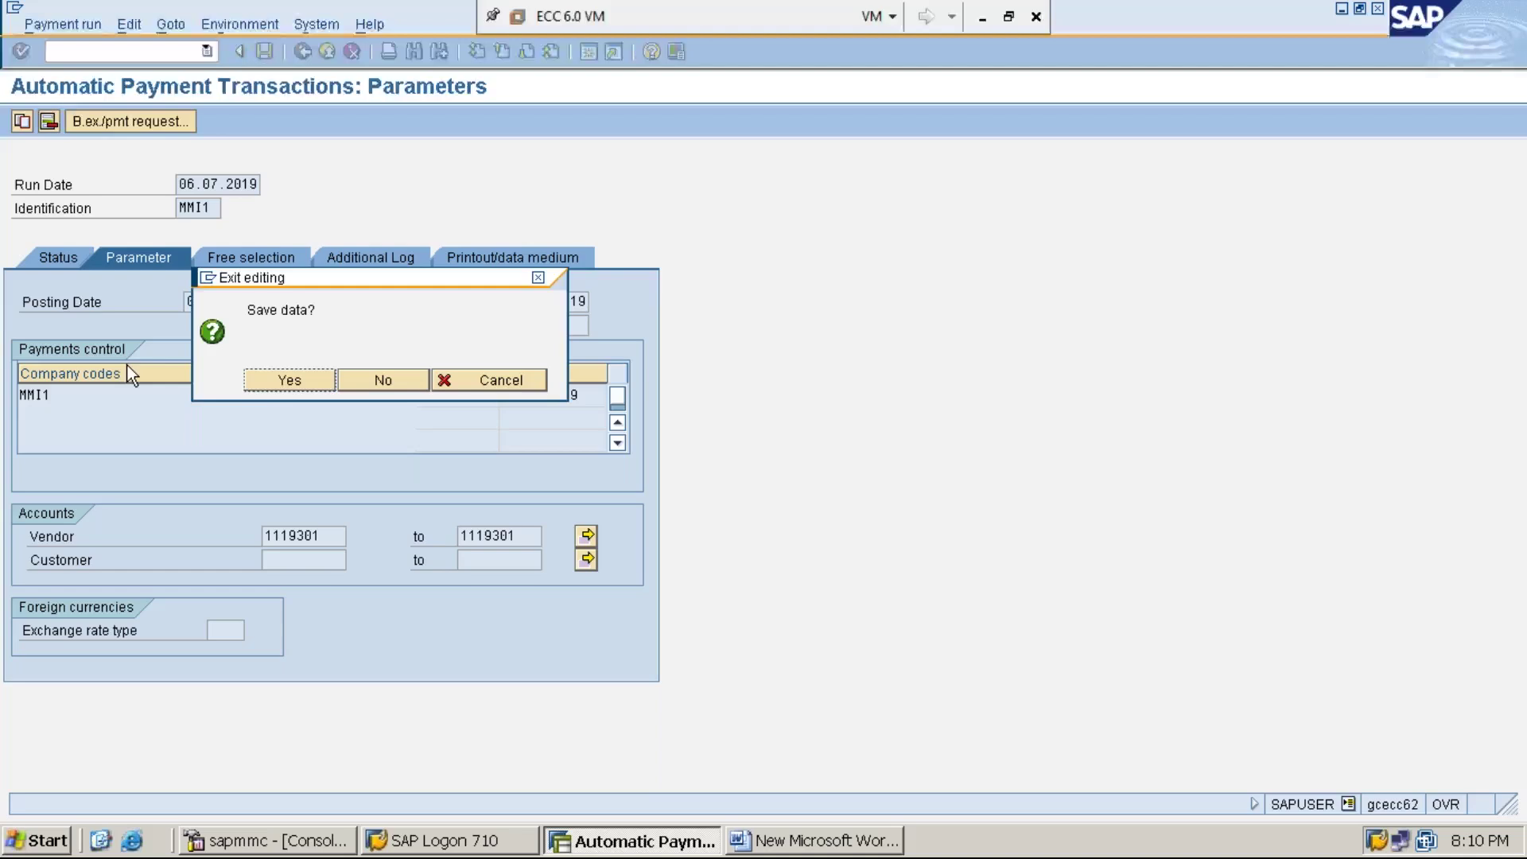
left_click(282, 385)
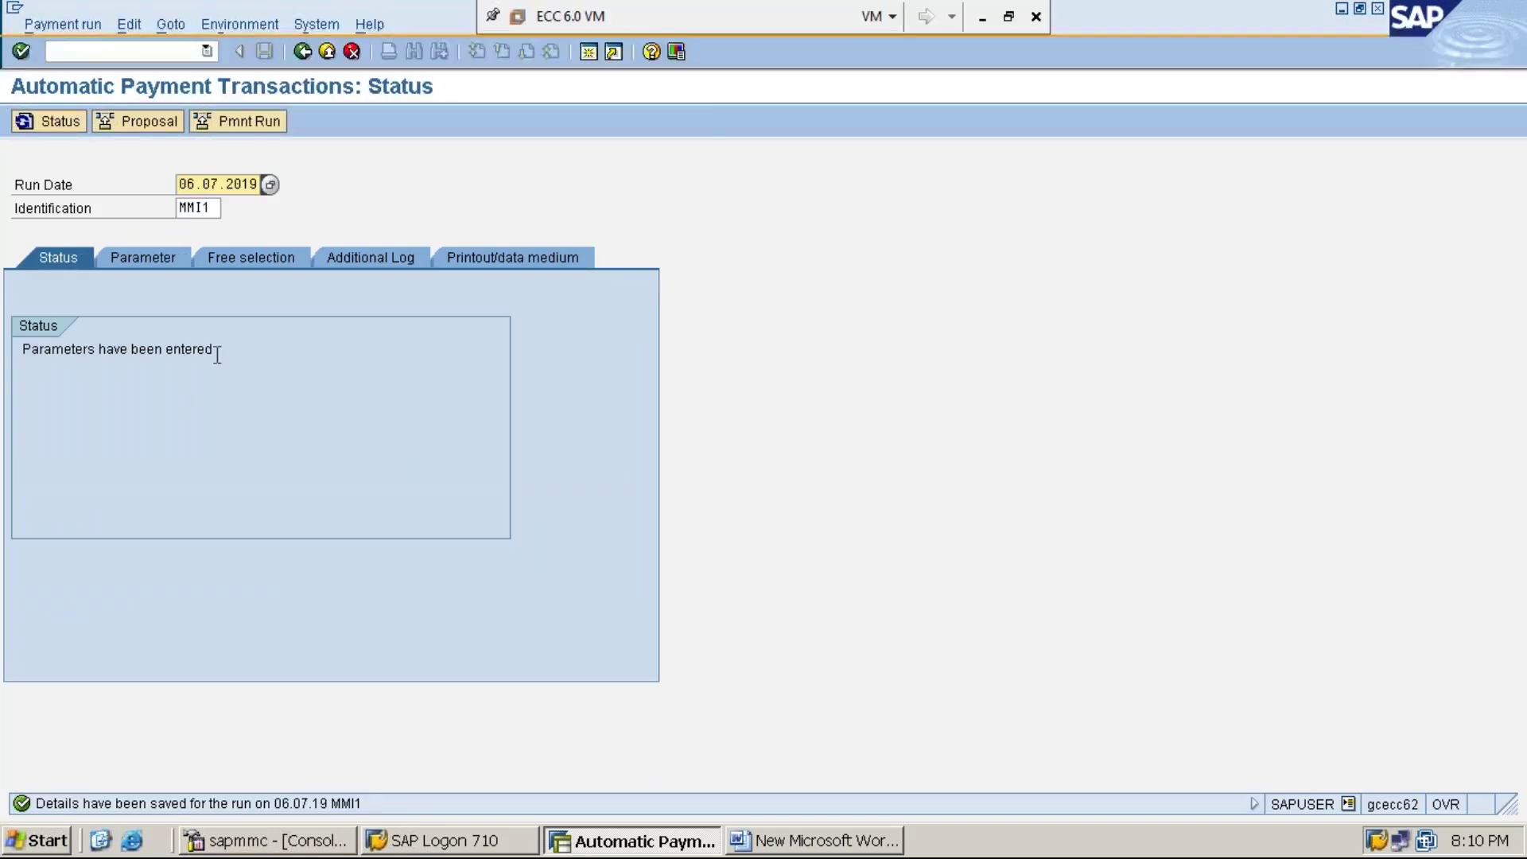
left_click_drag(217, 350, 307, 433)
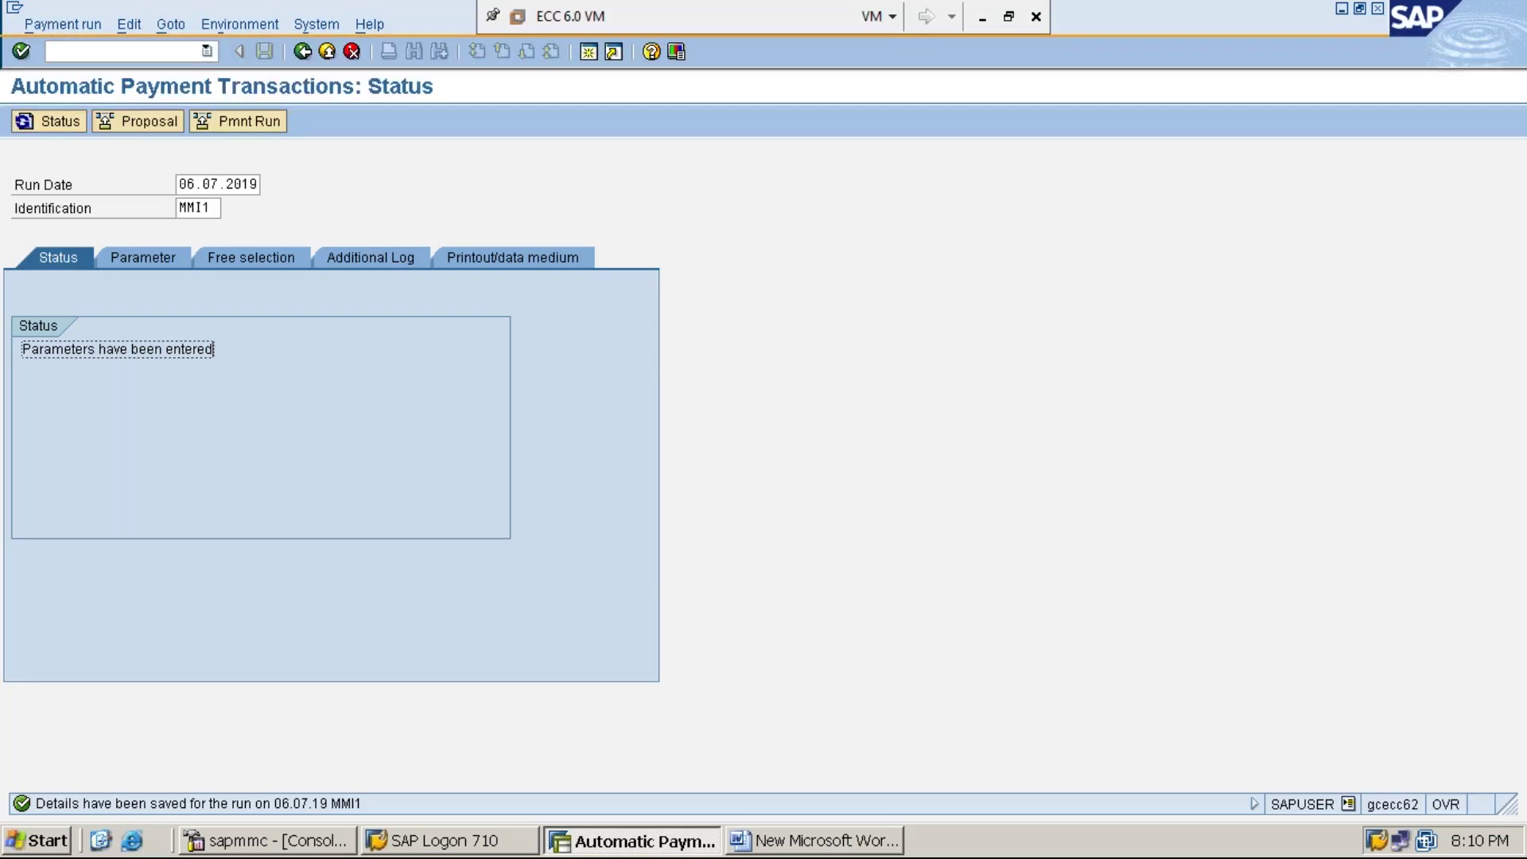
- Enable additional logging for due date check, payment method selection in all cases and line items of the payment documents
left_click(371, 257)
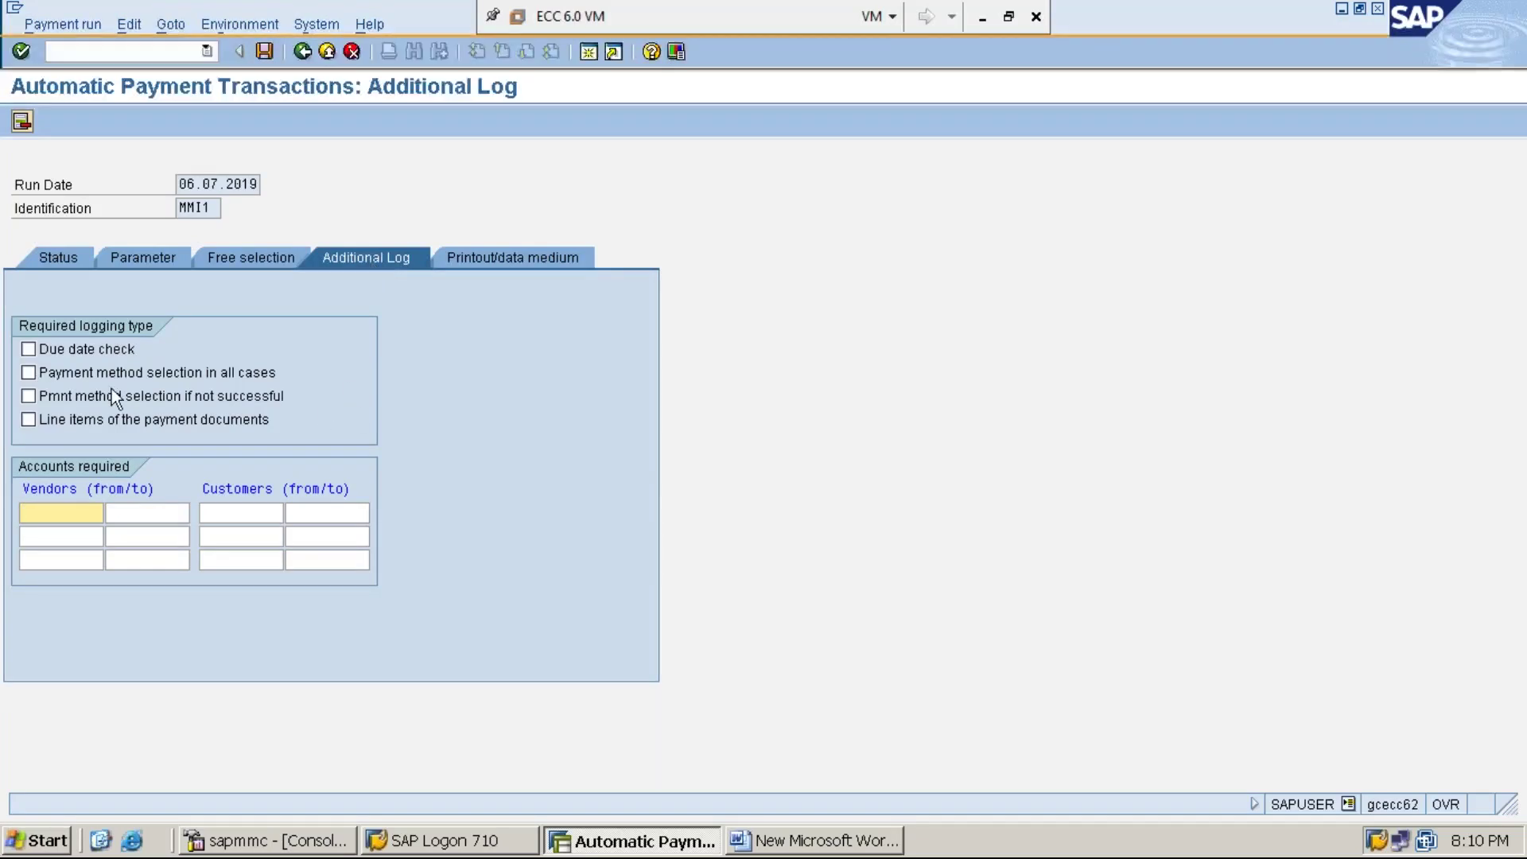
left_click(31, 351)
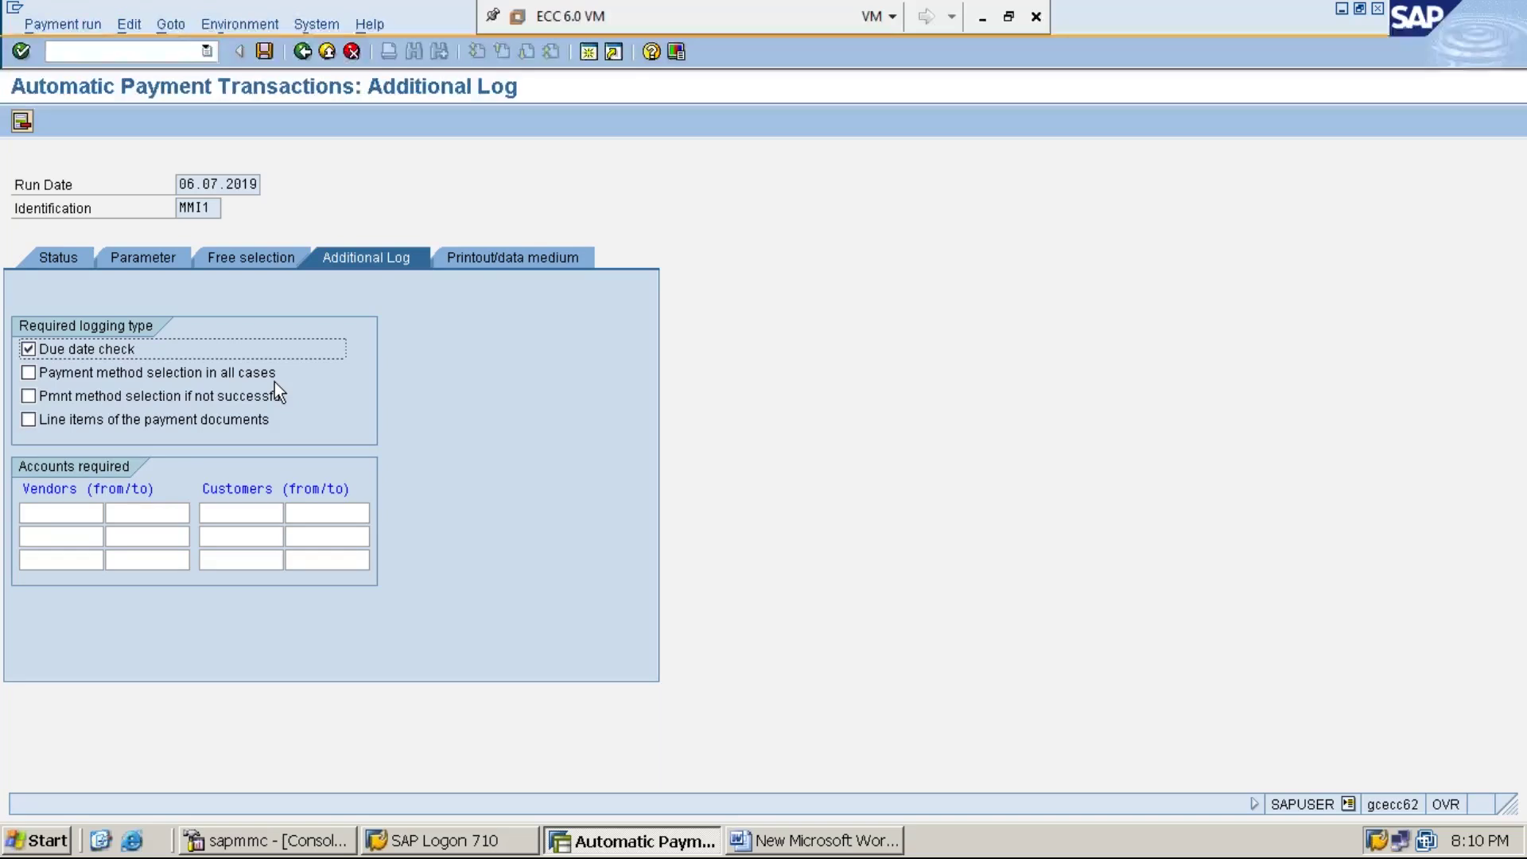
left_click(31, 374)
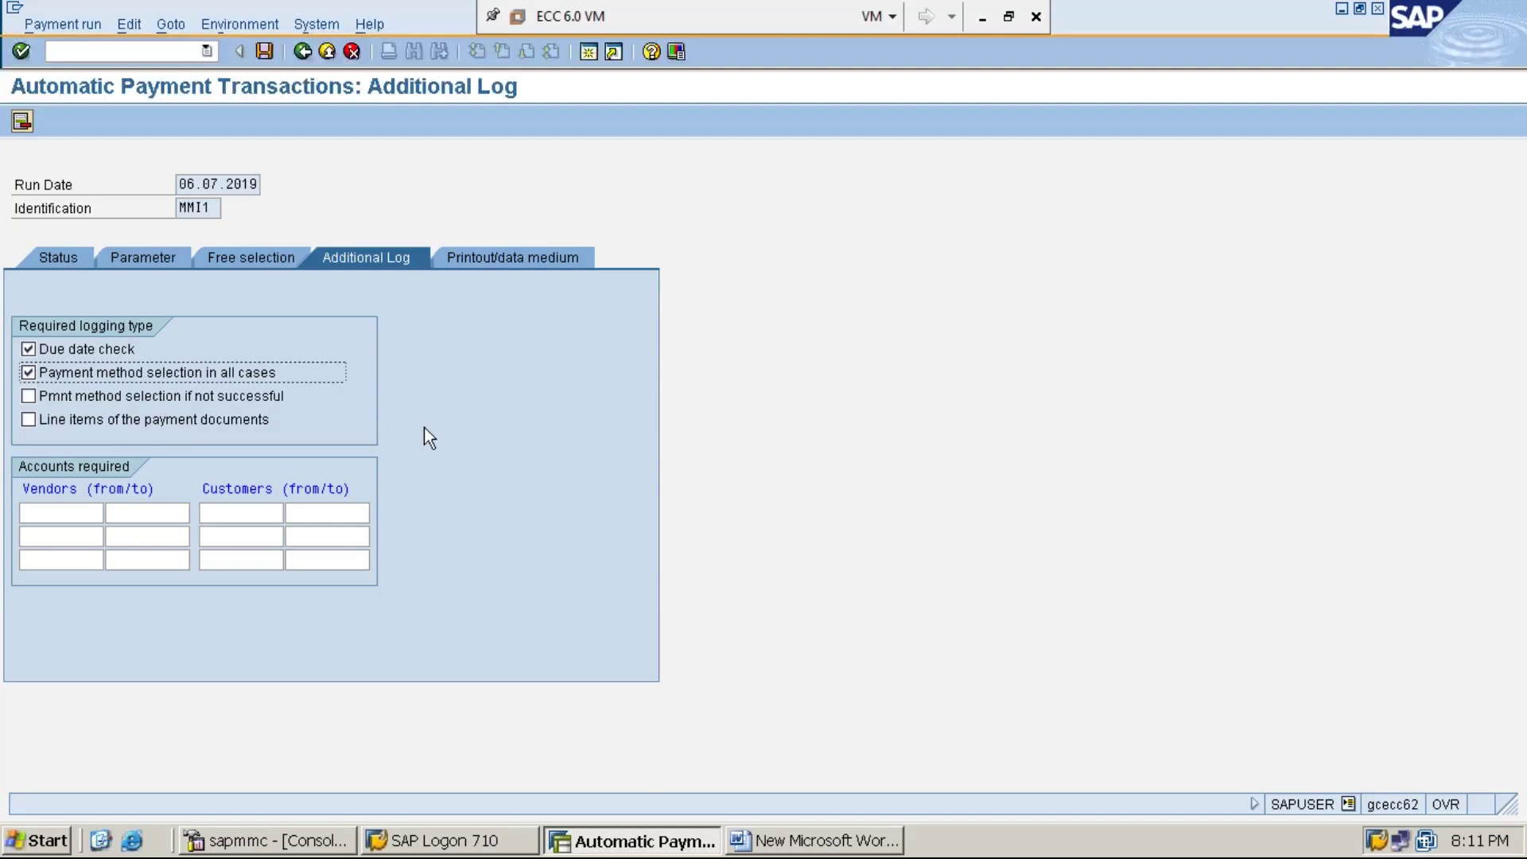
left_click(29, 420)
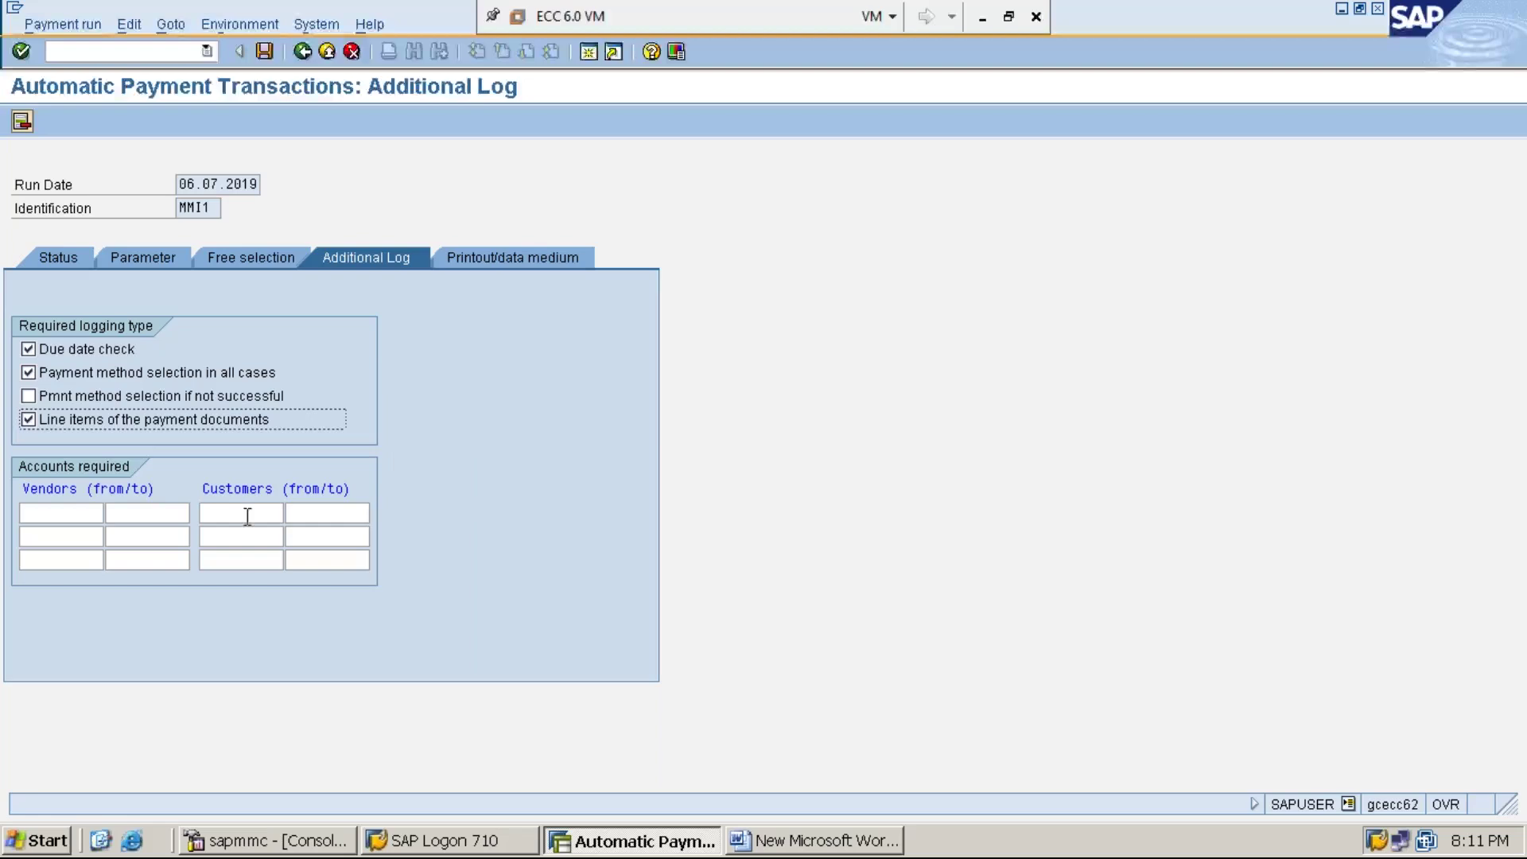
- Enter the vendor number as both limits of the additional log's vendor range and save the data
left_click(74, 517)
type("1")
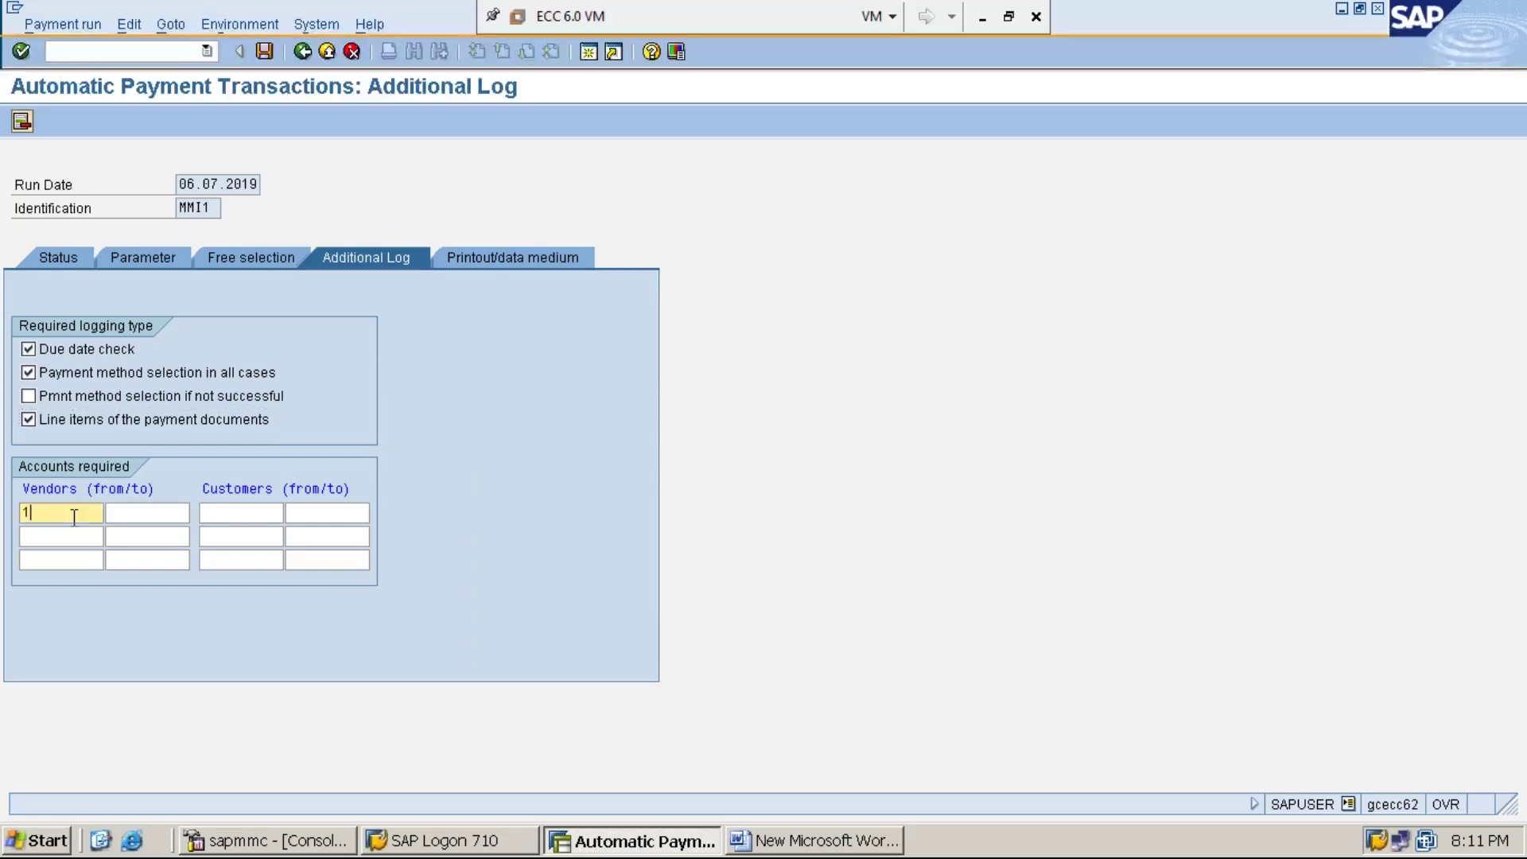
type("119301")
key("Tab")
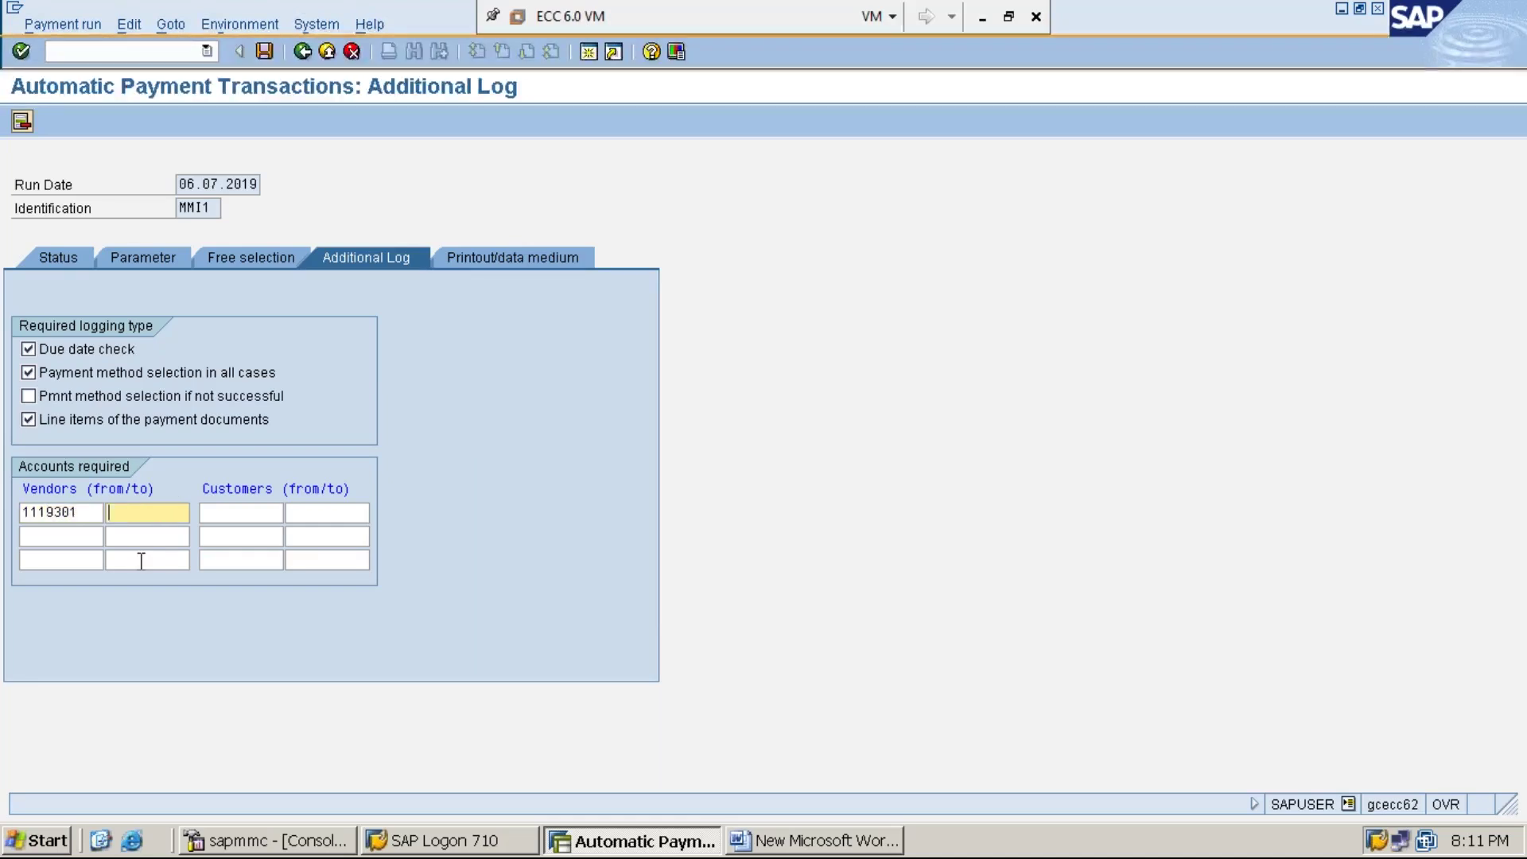
type("1119301")
key("Return")
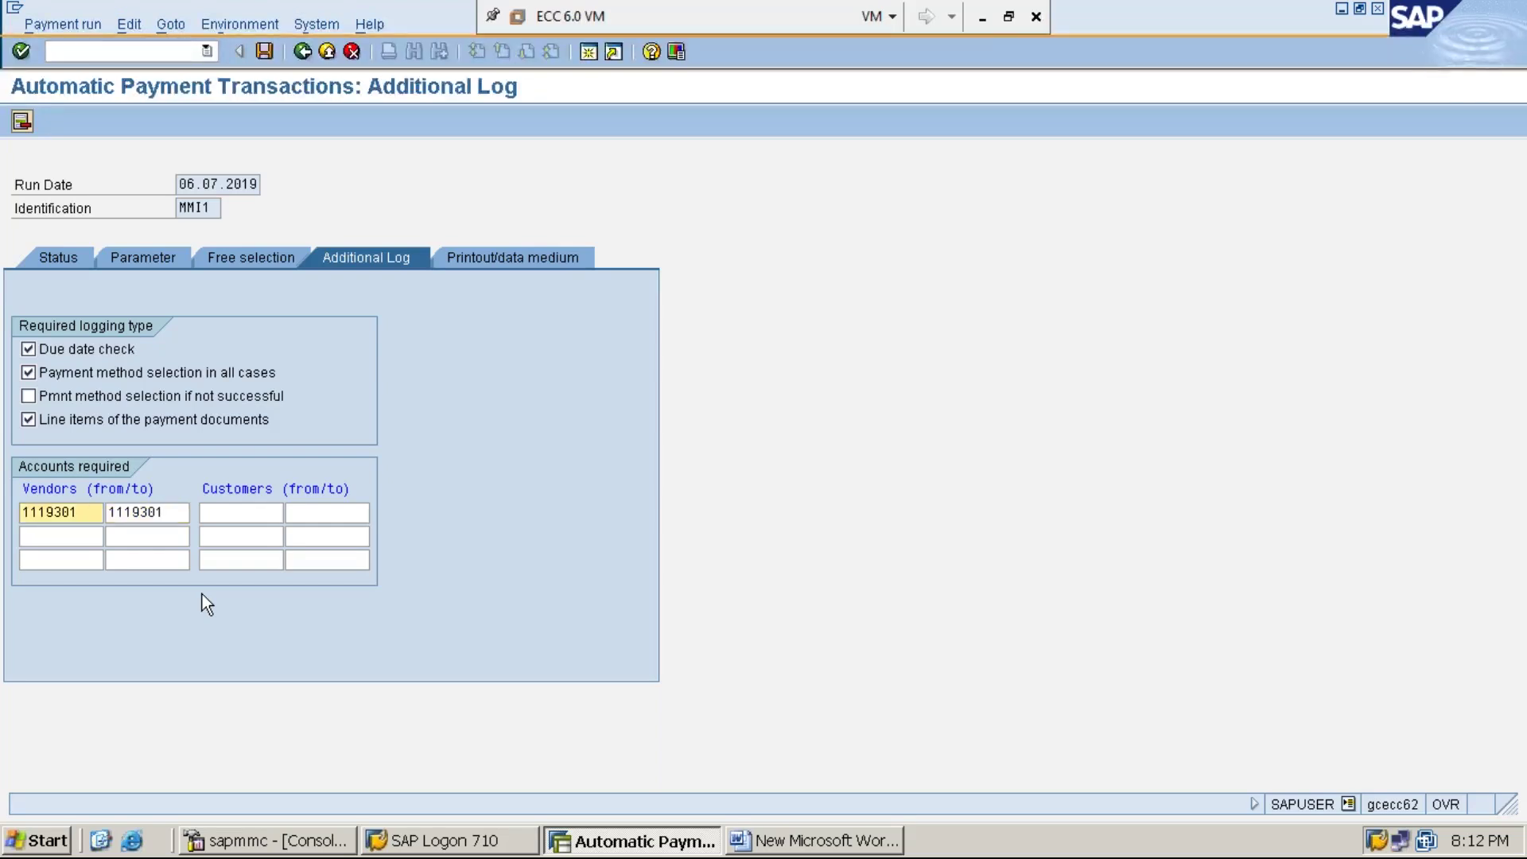
left_click(70, 260)
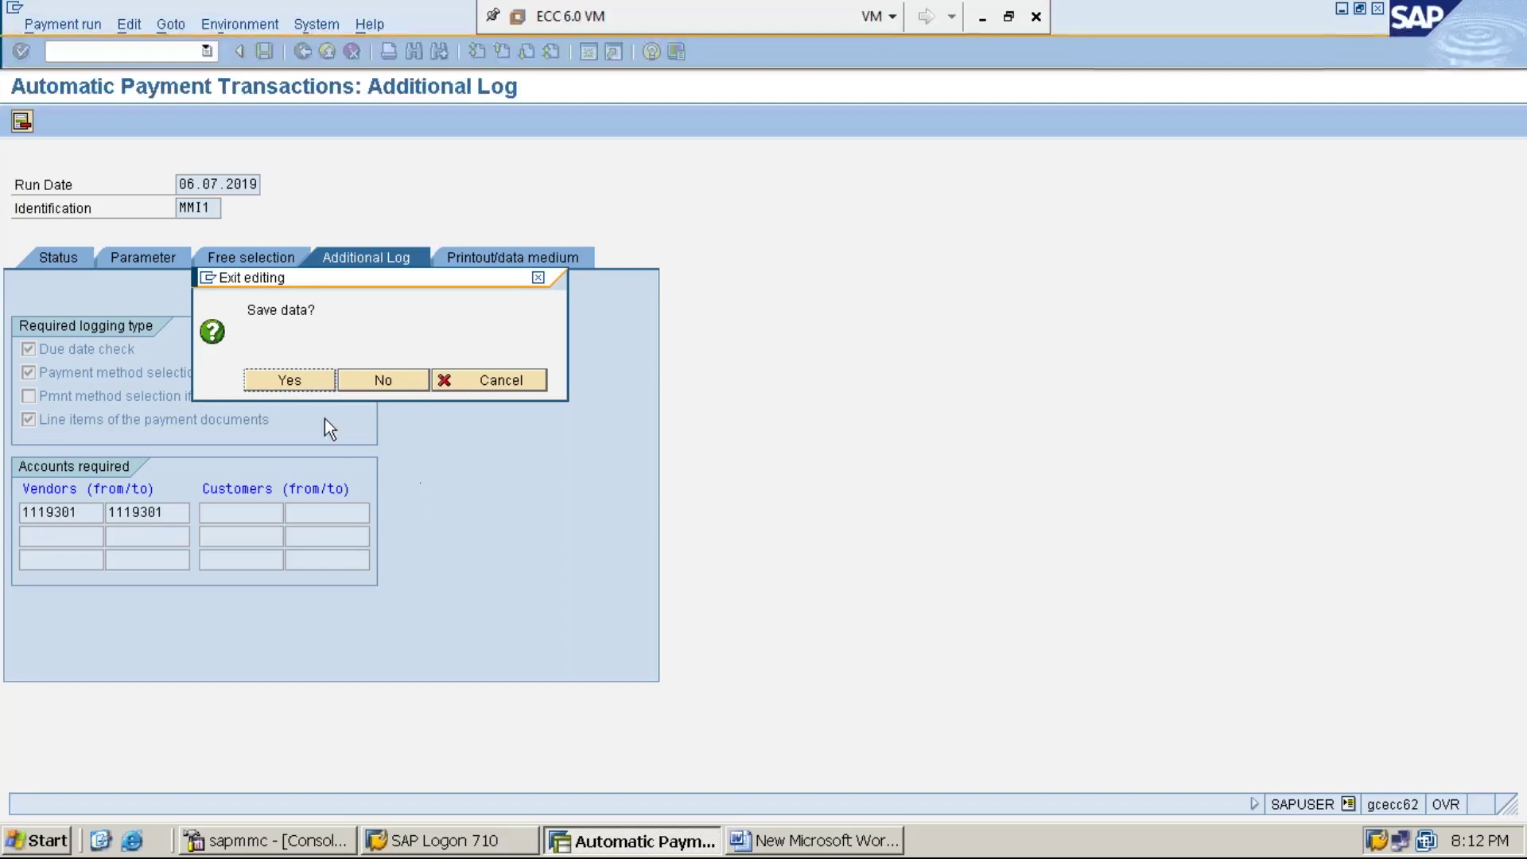
left_click(291, 384)
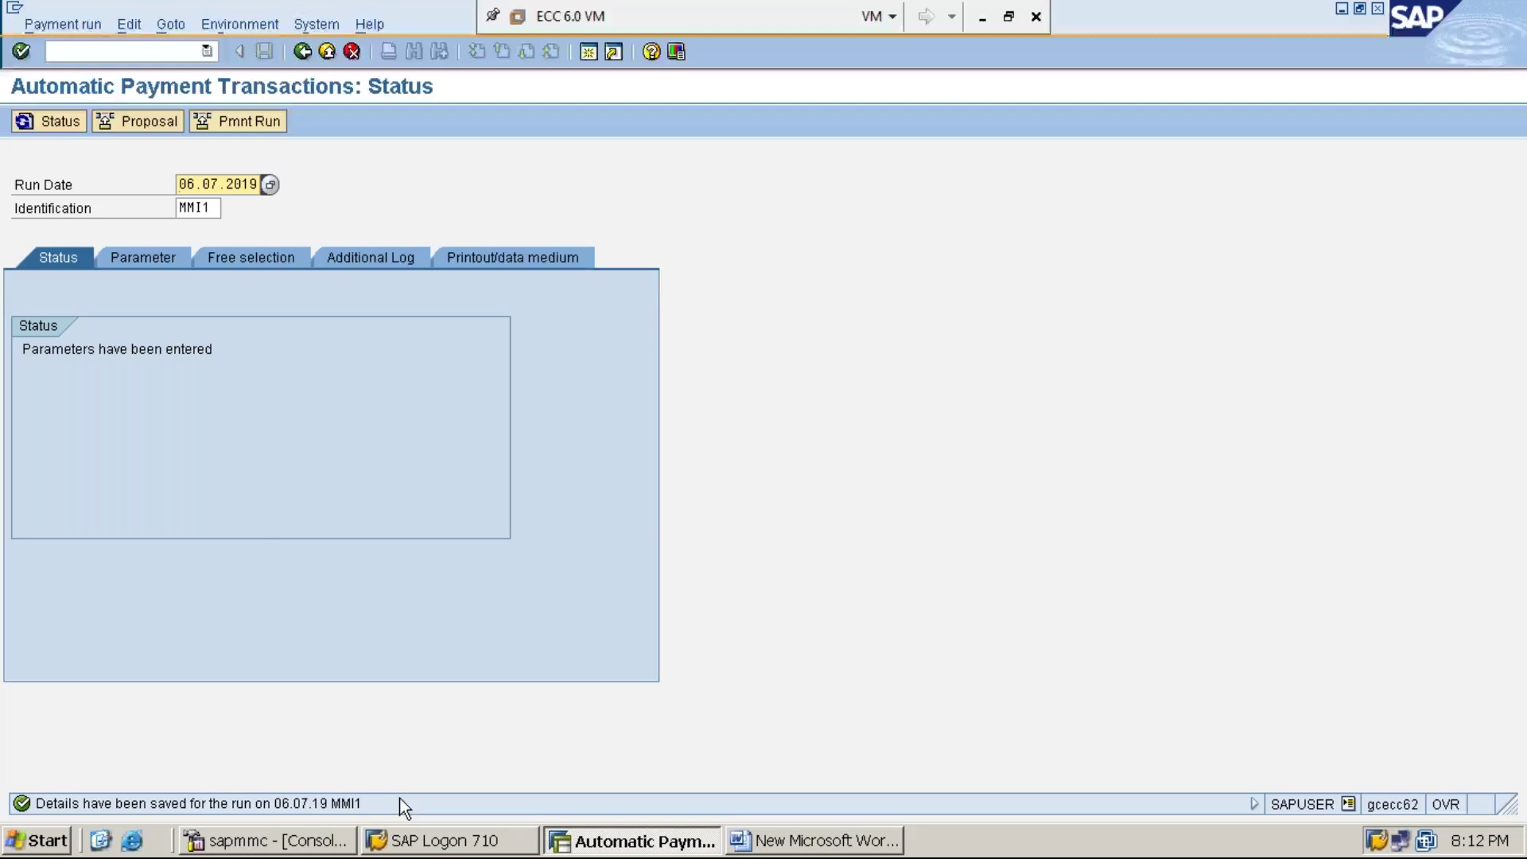
- Schedule the payment proposal for the run with immediate start
left_click(138, 124)
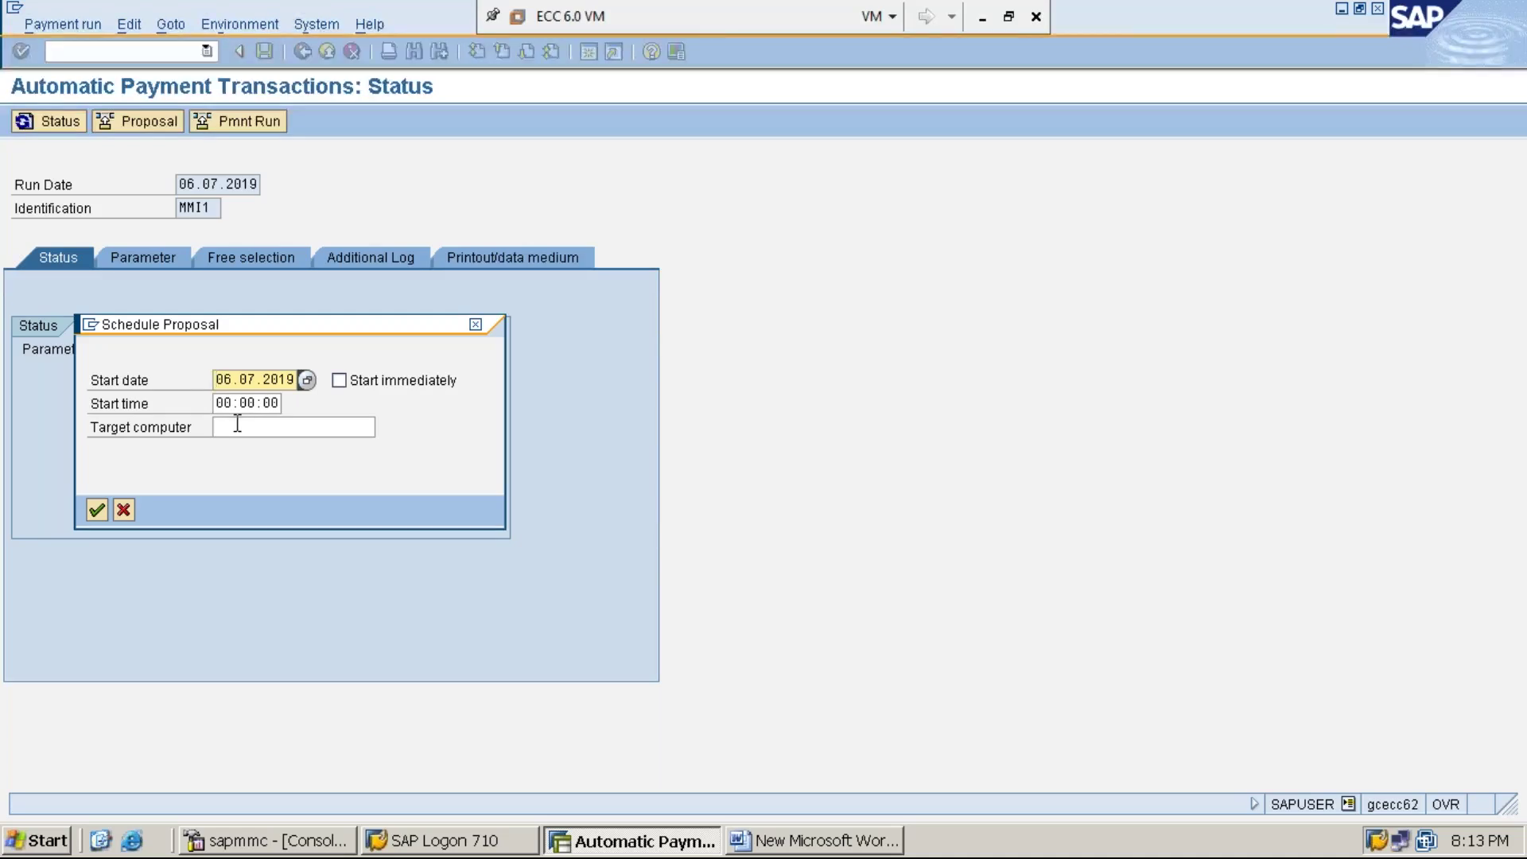
left_click(341, 385)
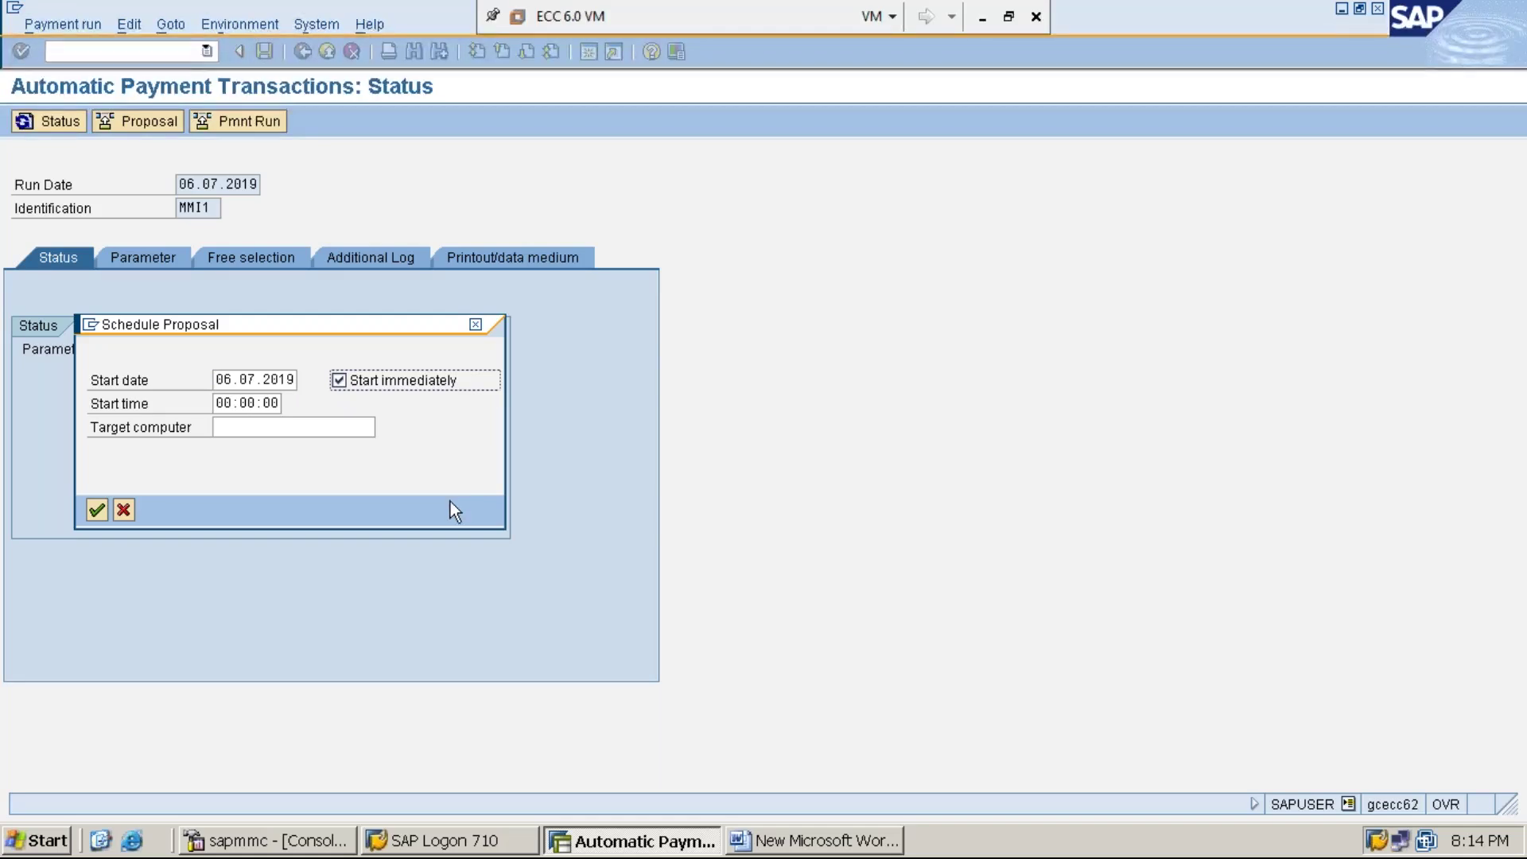
key("Return")
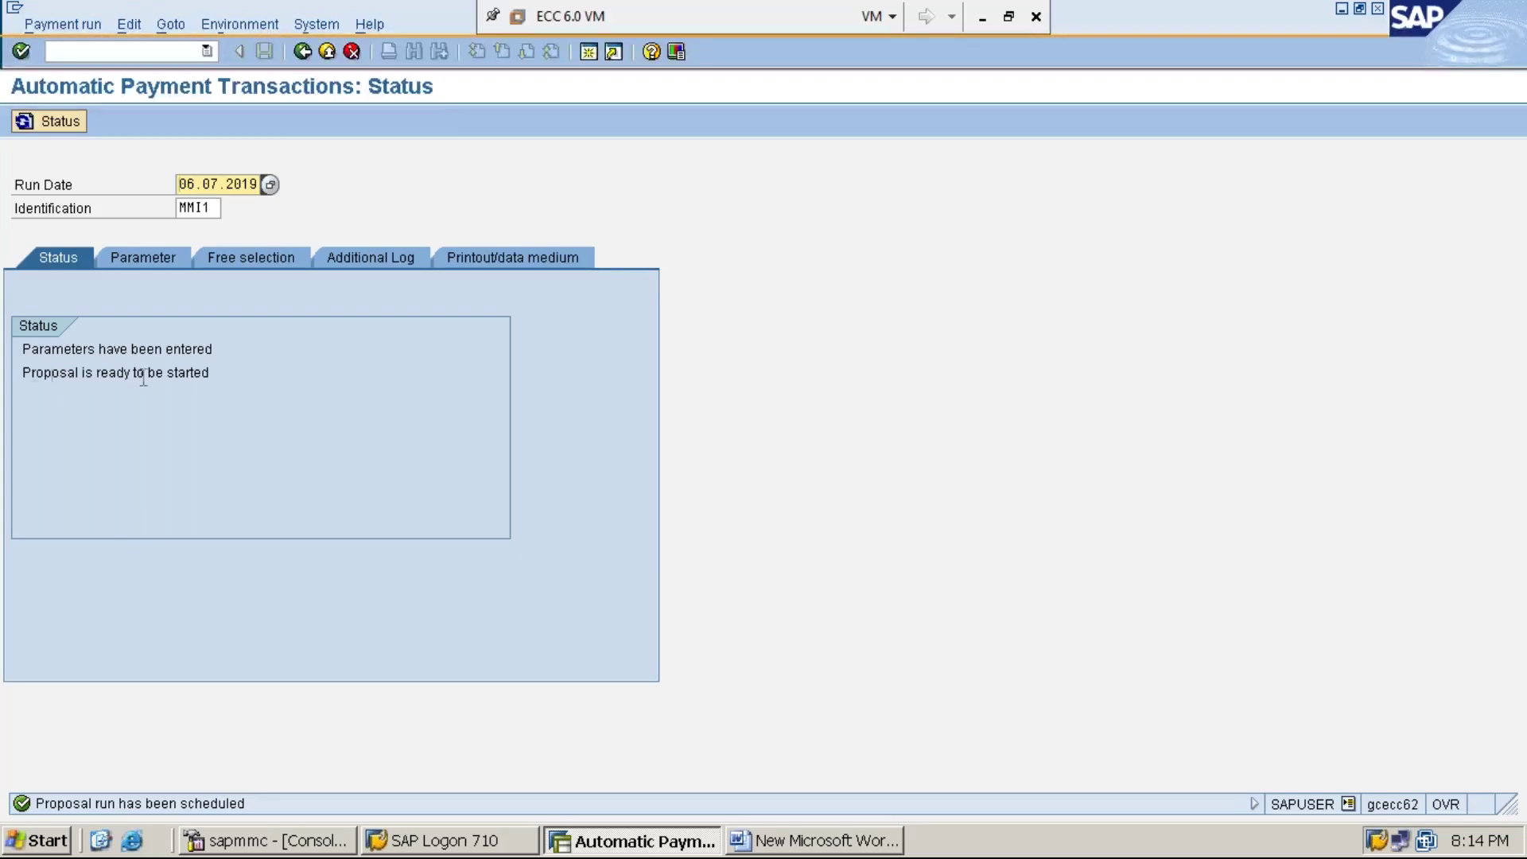
left_click_drag(217, 371, 21, 381)
left_click(85, 416)
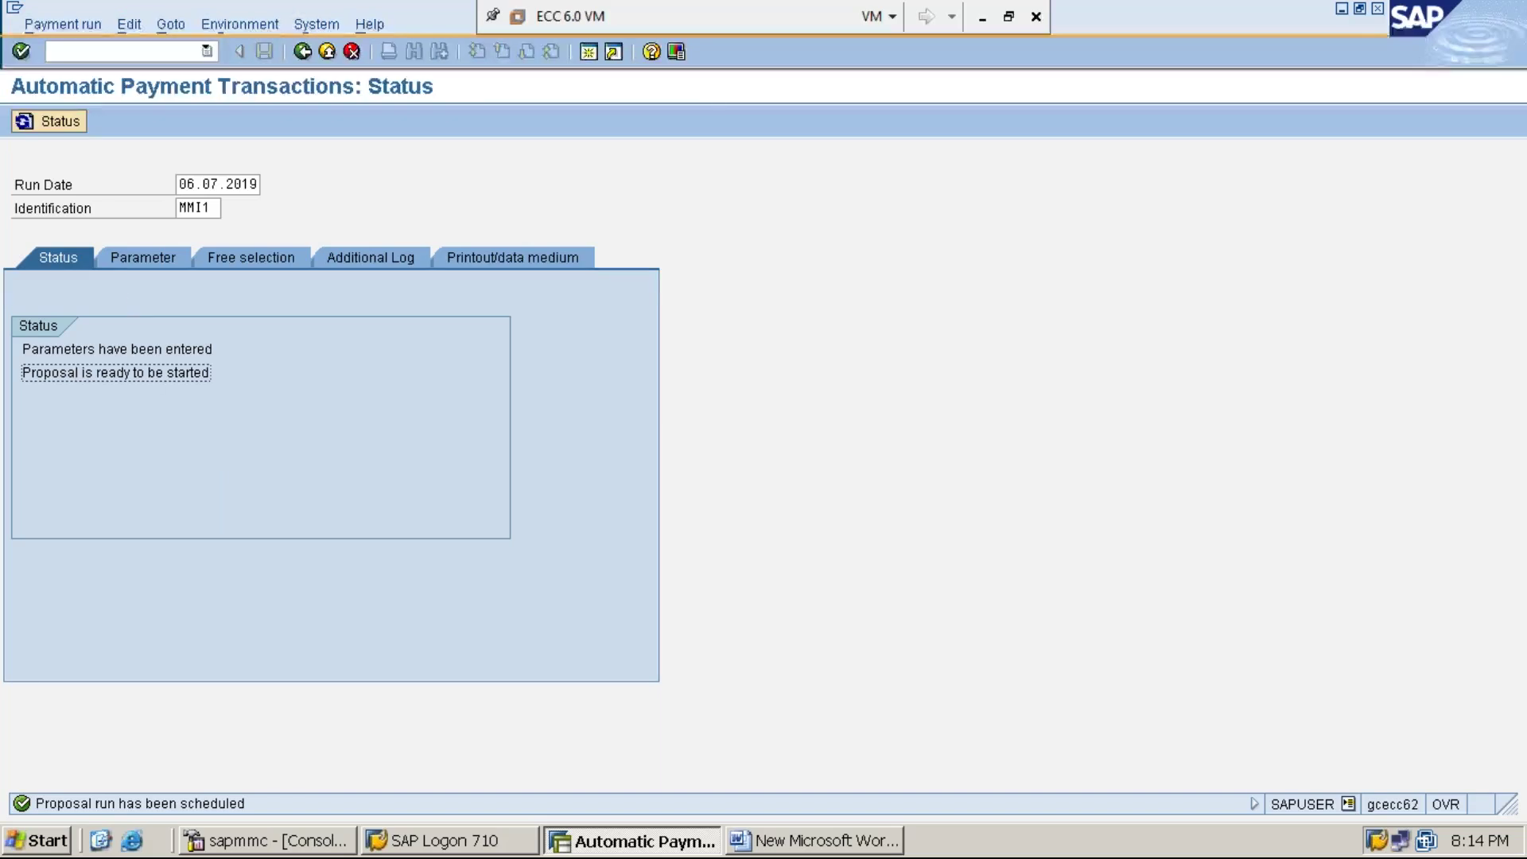
- Refresh the run status until the payment proposal has been created
left_click(62, 123)
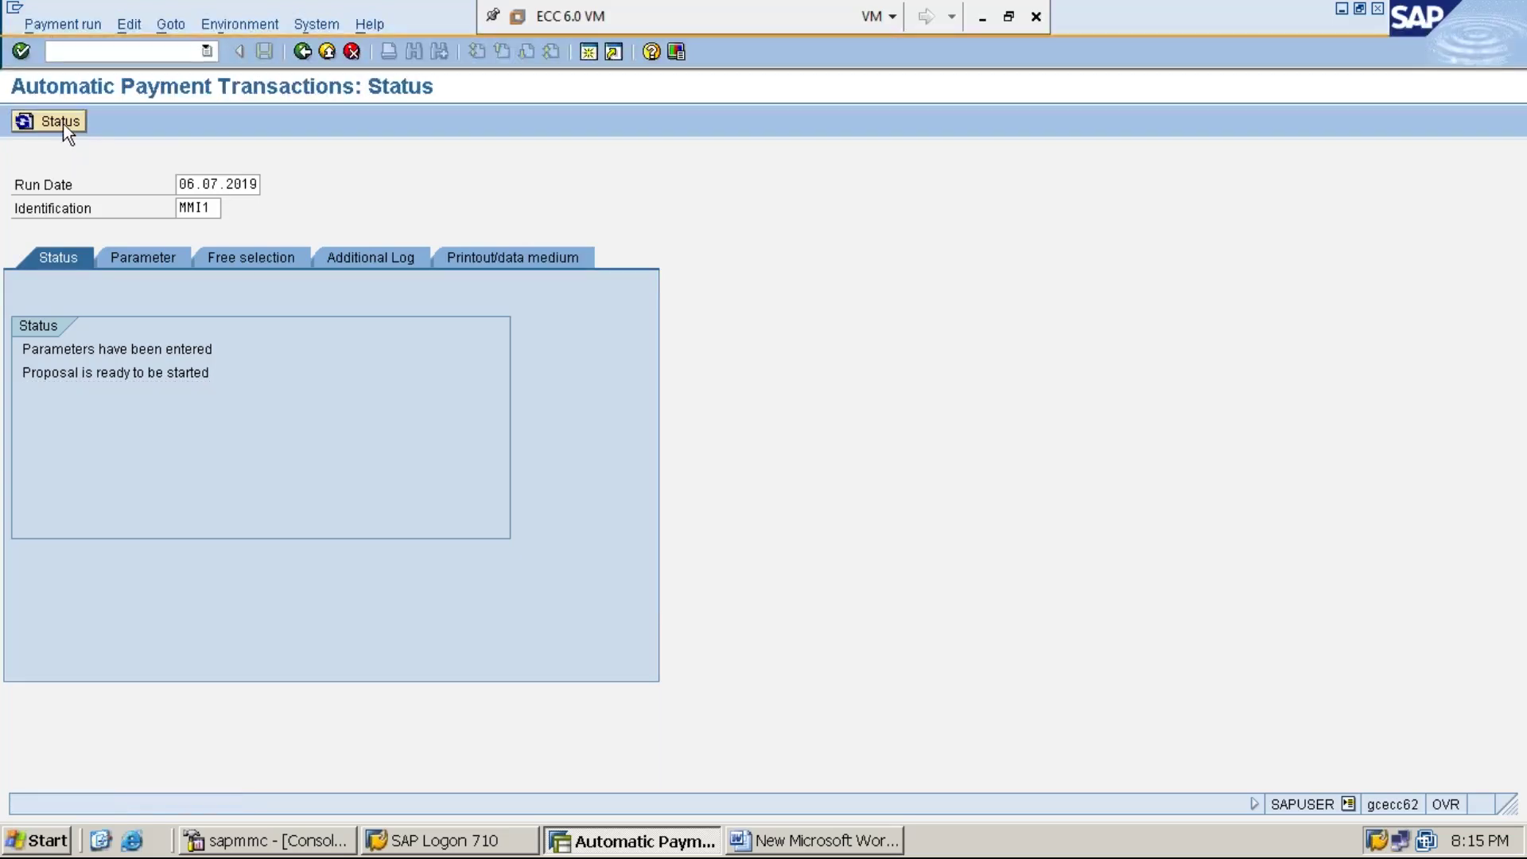
left_click(64, 123)
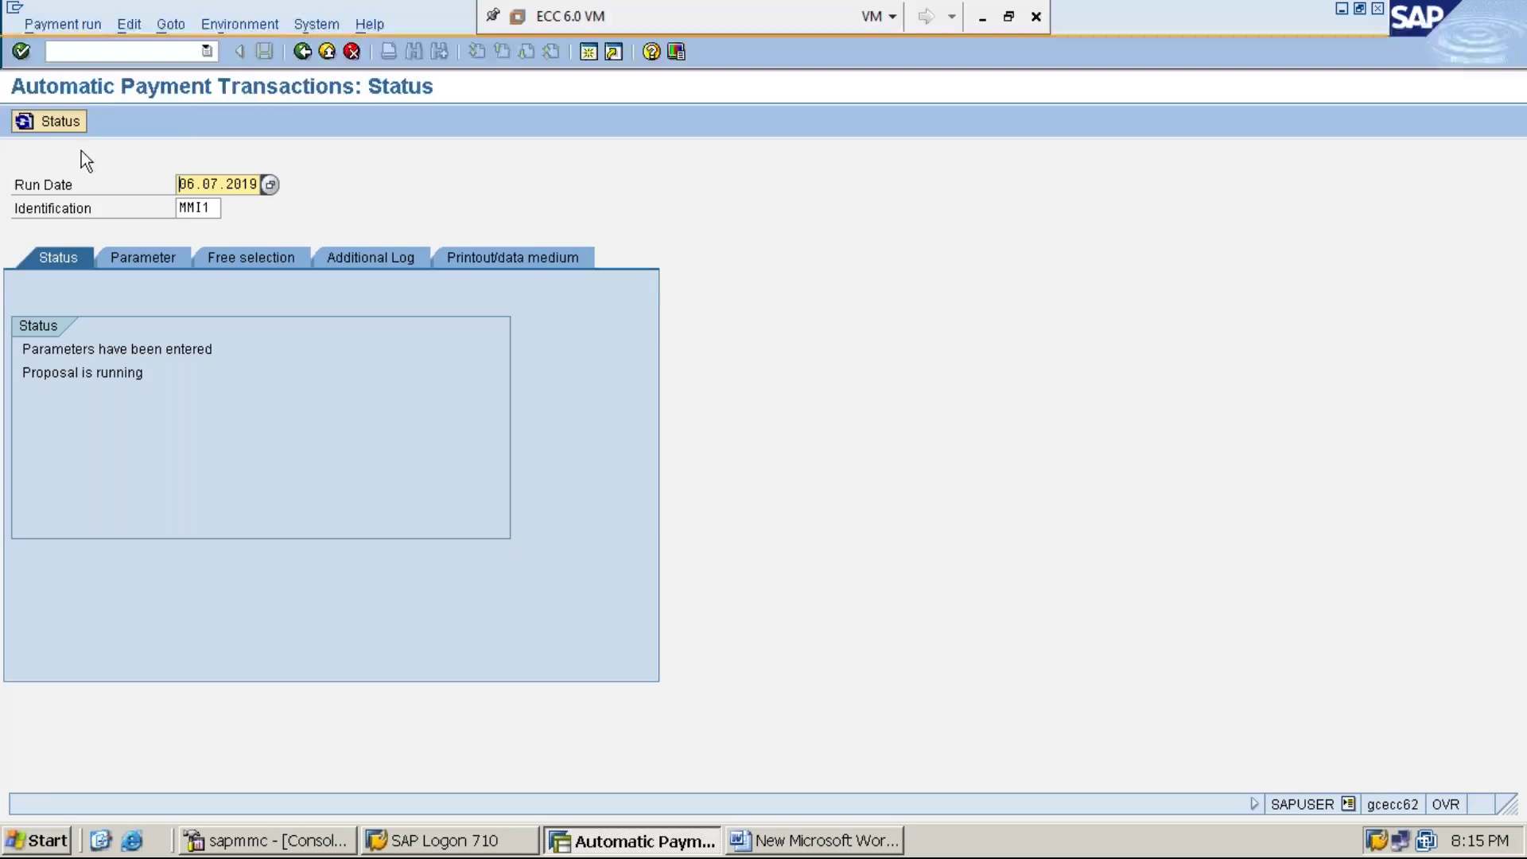
left_click(41, 125)
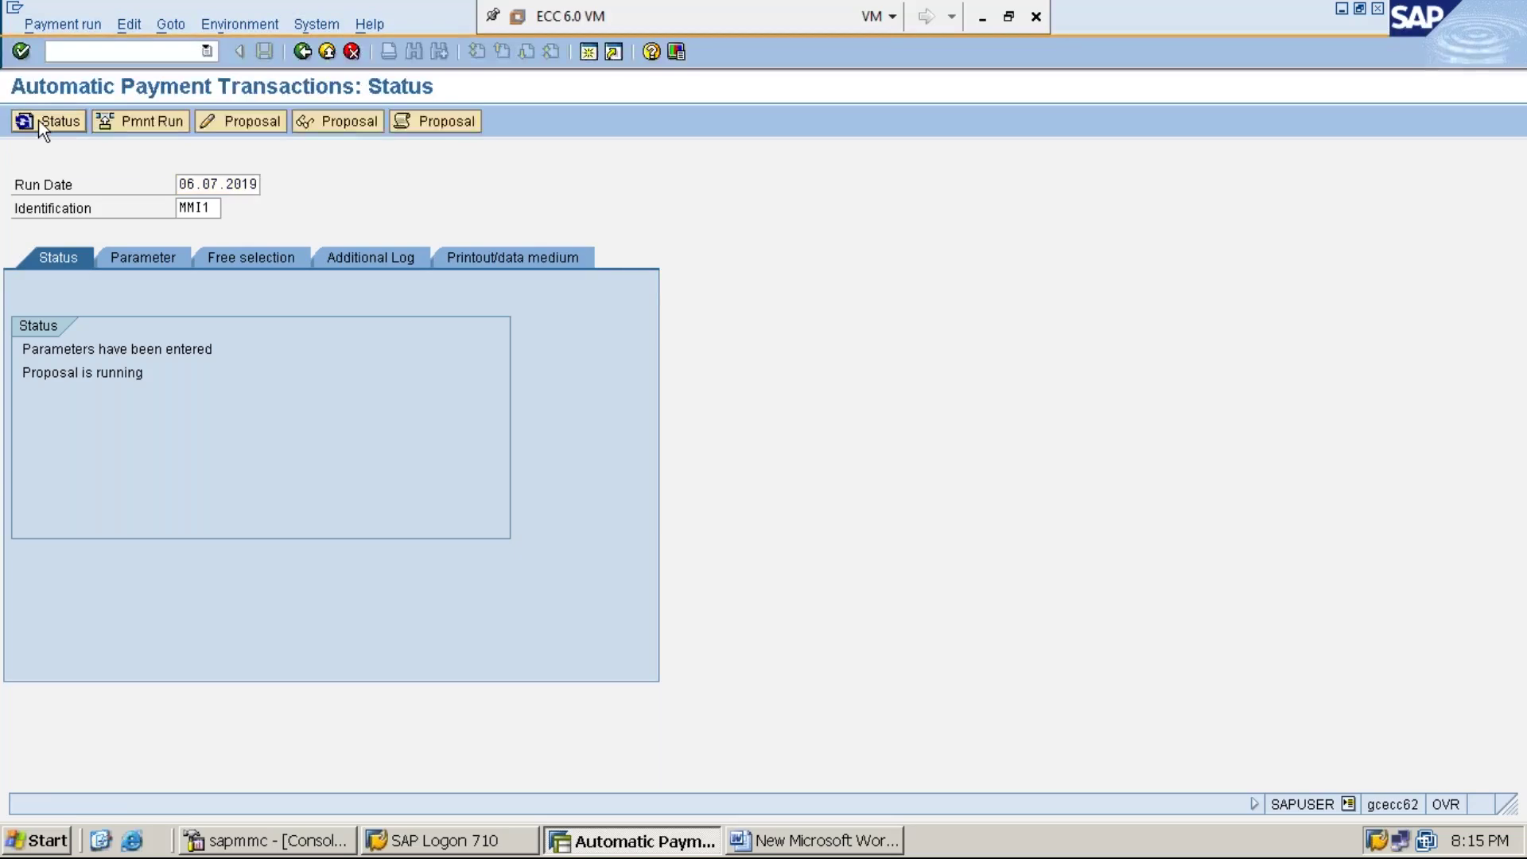
left_click(38, 121)
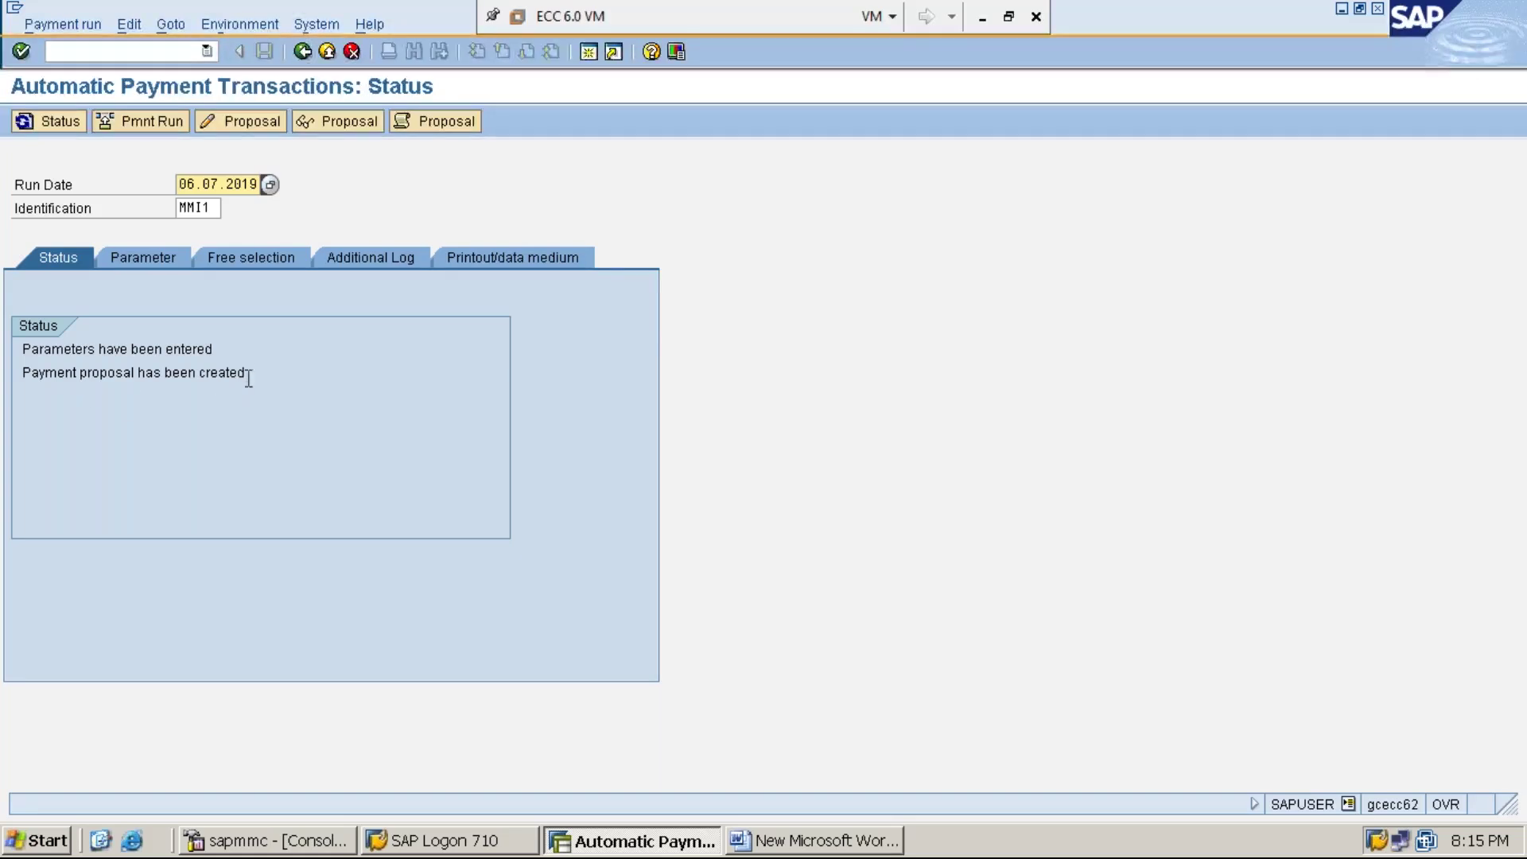
- Display the payment proposal to review its payments and exceptions, and return to the run status
mouse_move(249, 372)
left_mouse_down()
mouse_move(24, 390)
mouse_move(266, 392)
mouse_move(31, 382)
mouse_move(113, 443)
mouse_move(241, 372)
left_mouse_up()
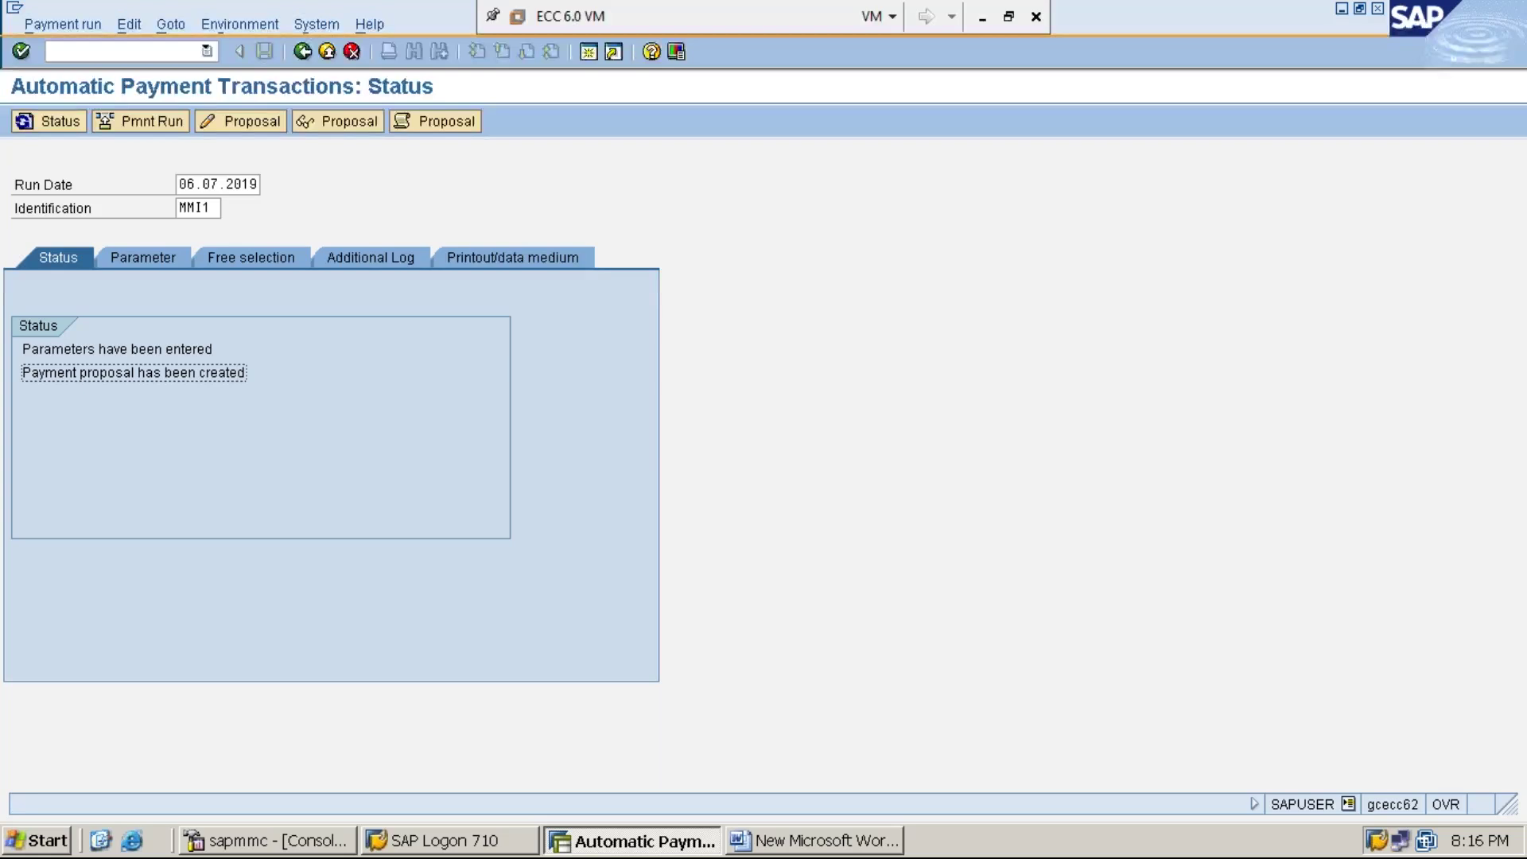
left_click(342, 120)
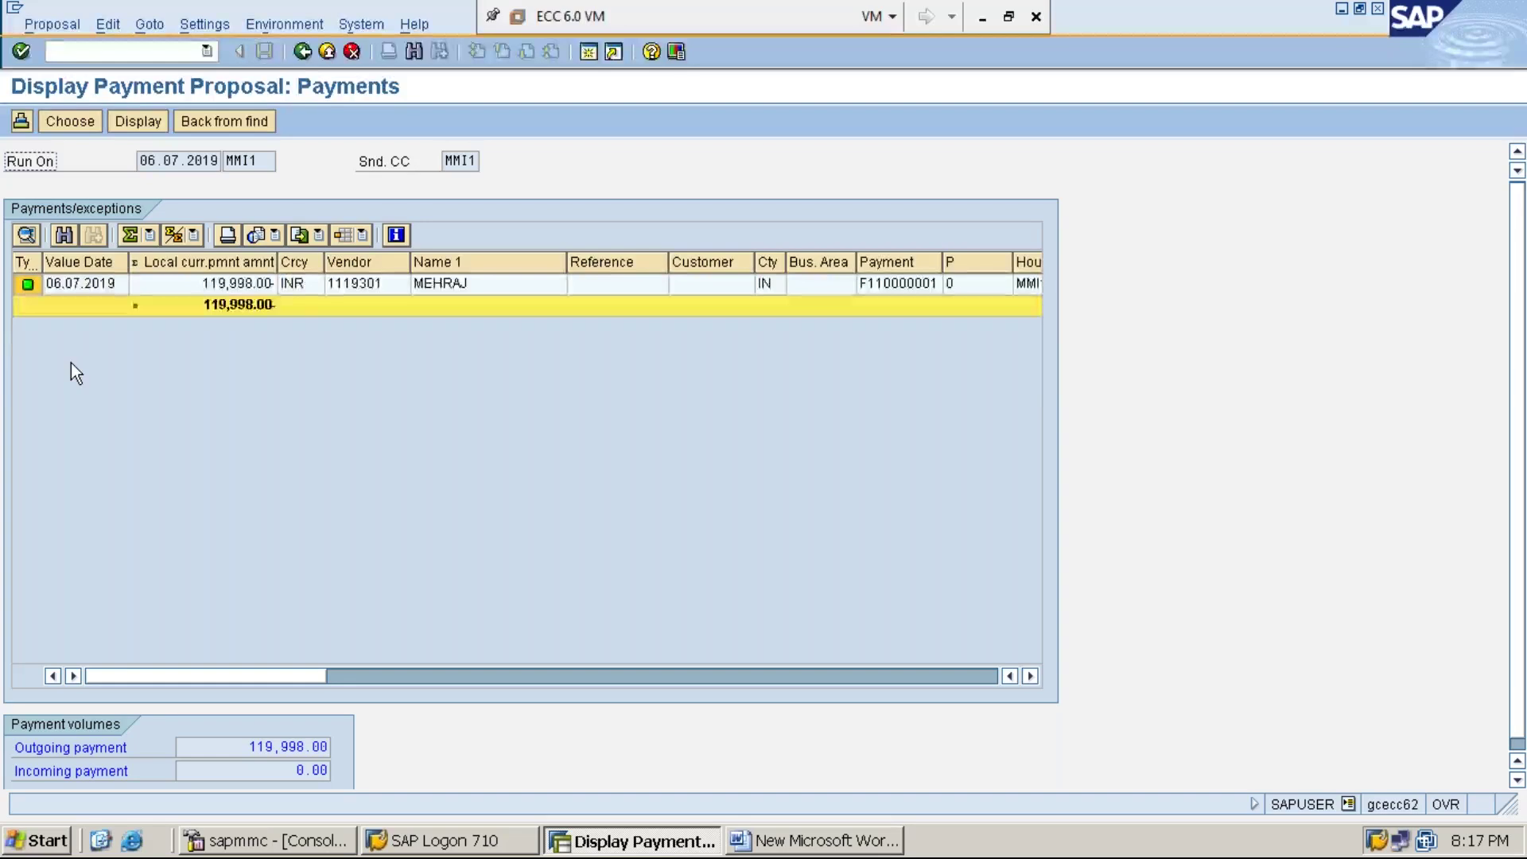
left_click(302, 52)
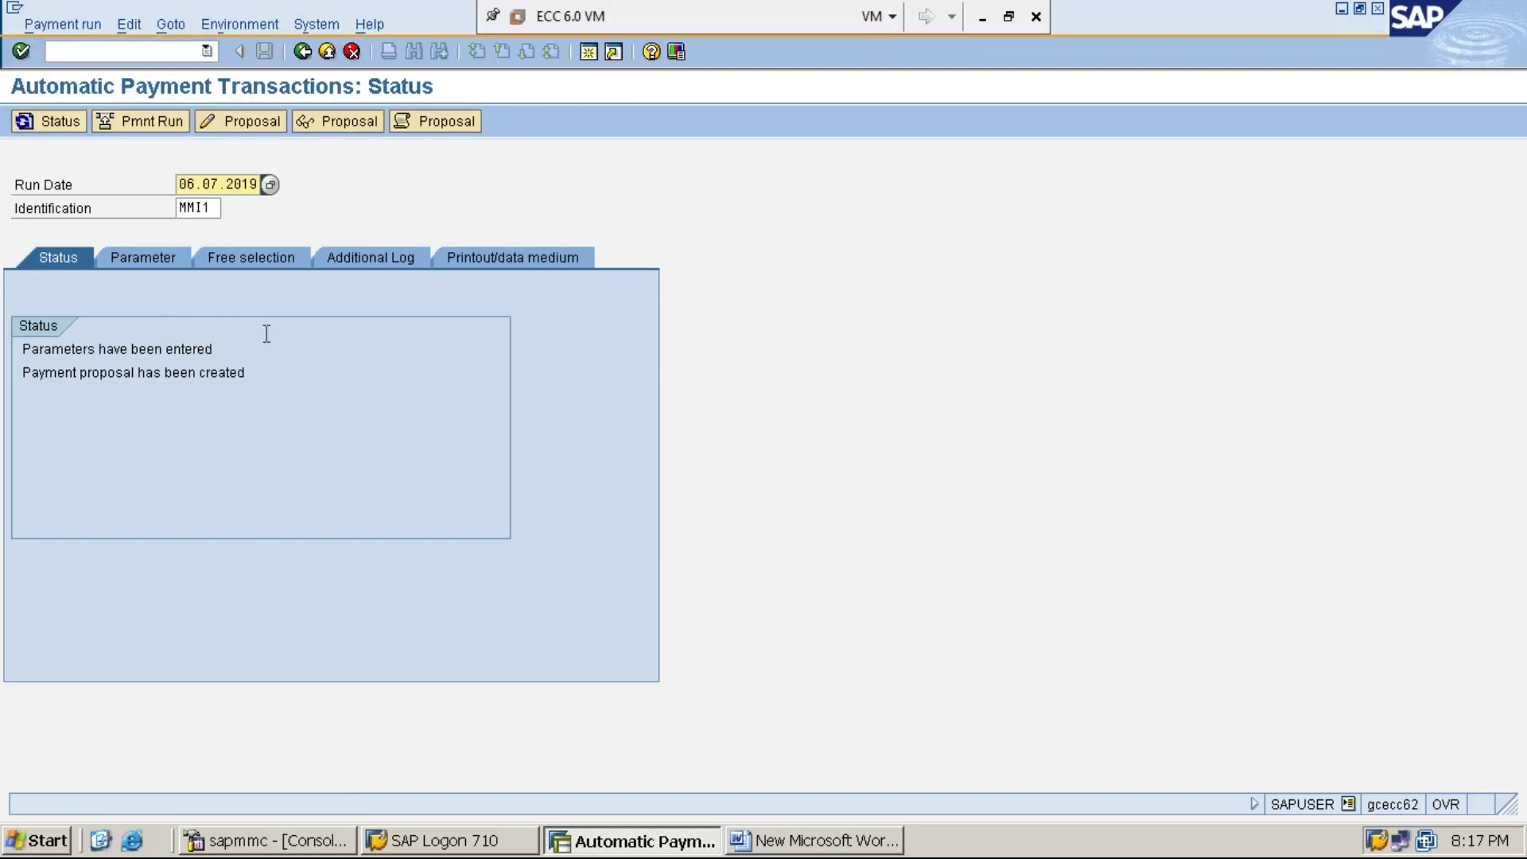
- Schedule the payment run with immediate start
left_click(138, 121)
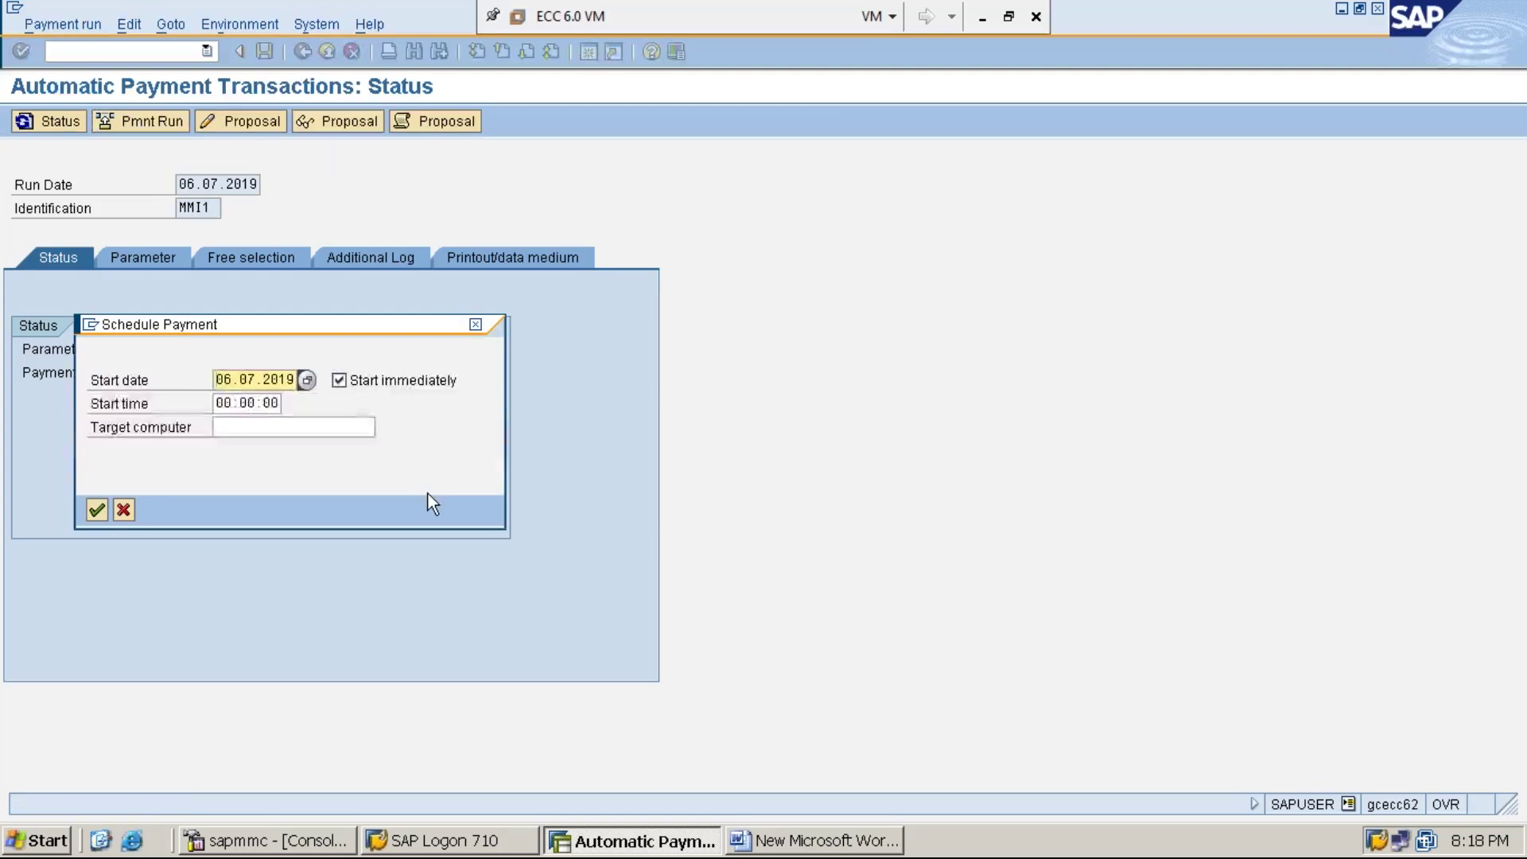
left_click(339, 382)
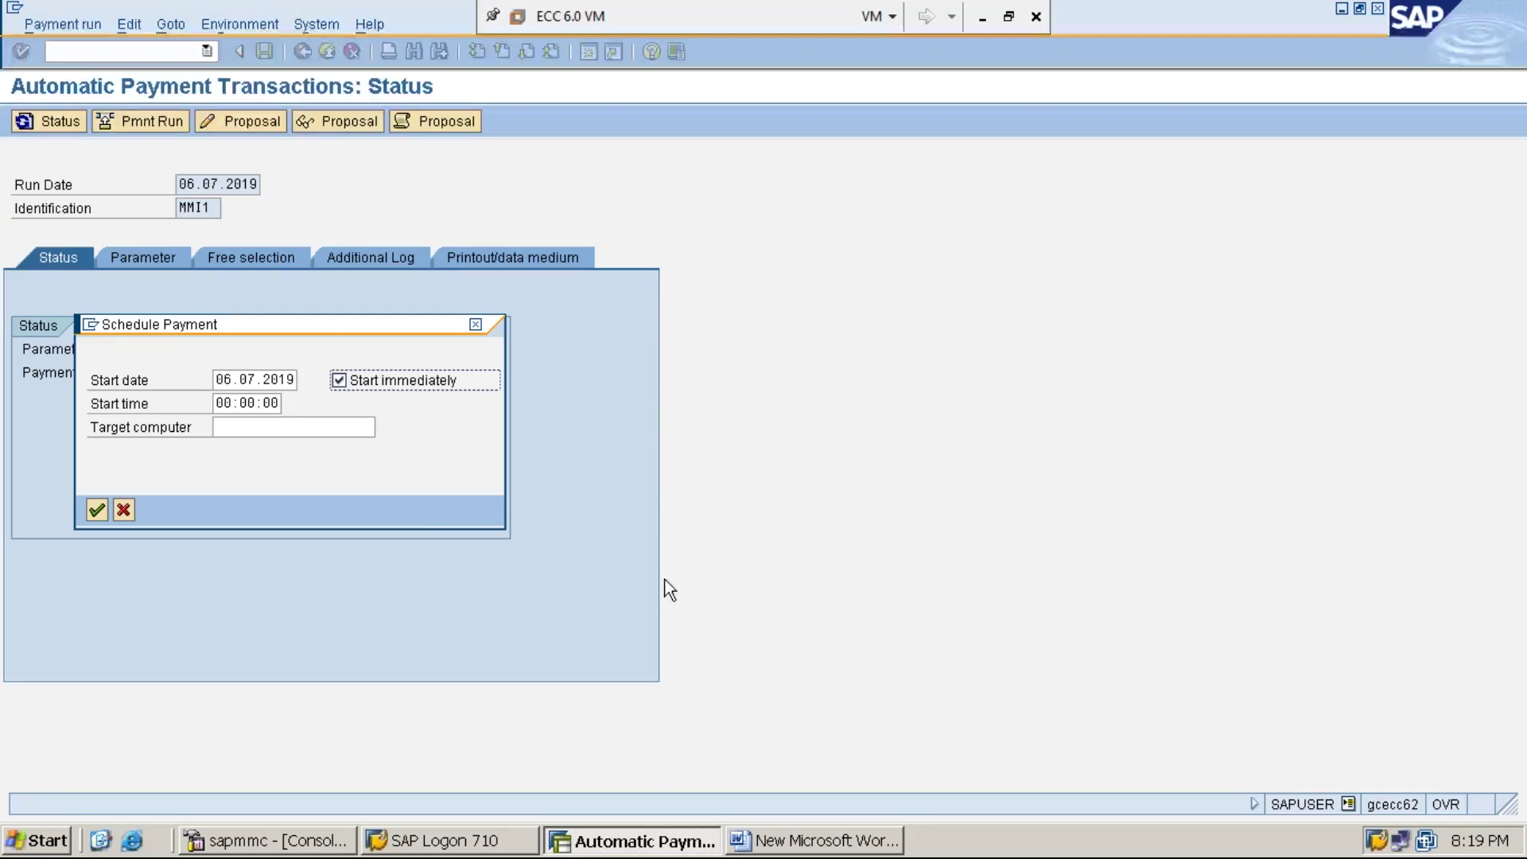
key("Return")
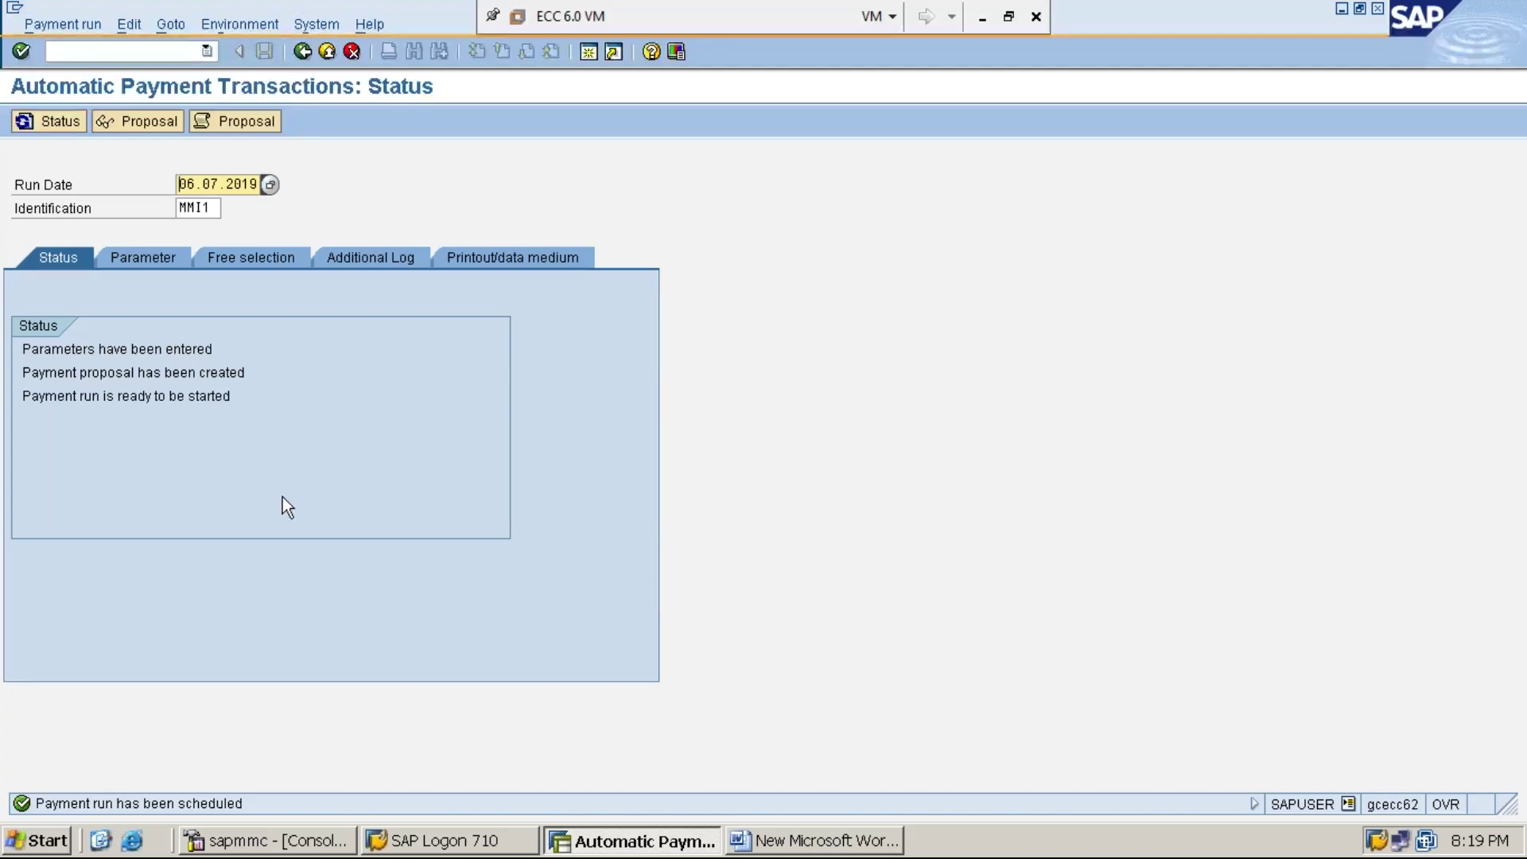
- Refresh the run status until the payment run has been carried out and its posting orders are completed
left_click_drag(234, 397, 12, 396)
left_click(23, 395)
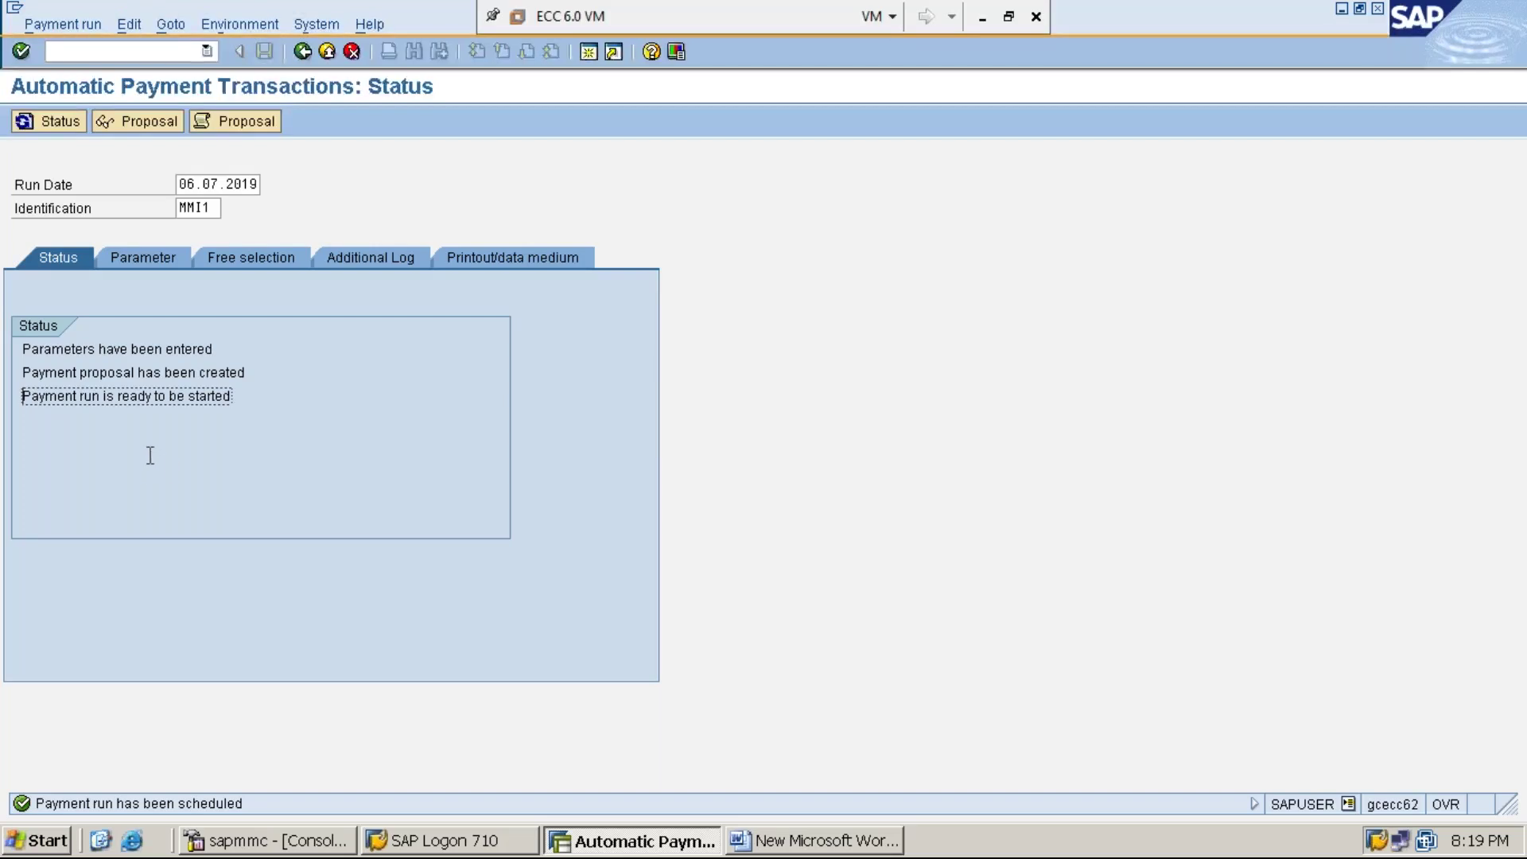
left_click(57, 122)
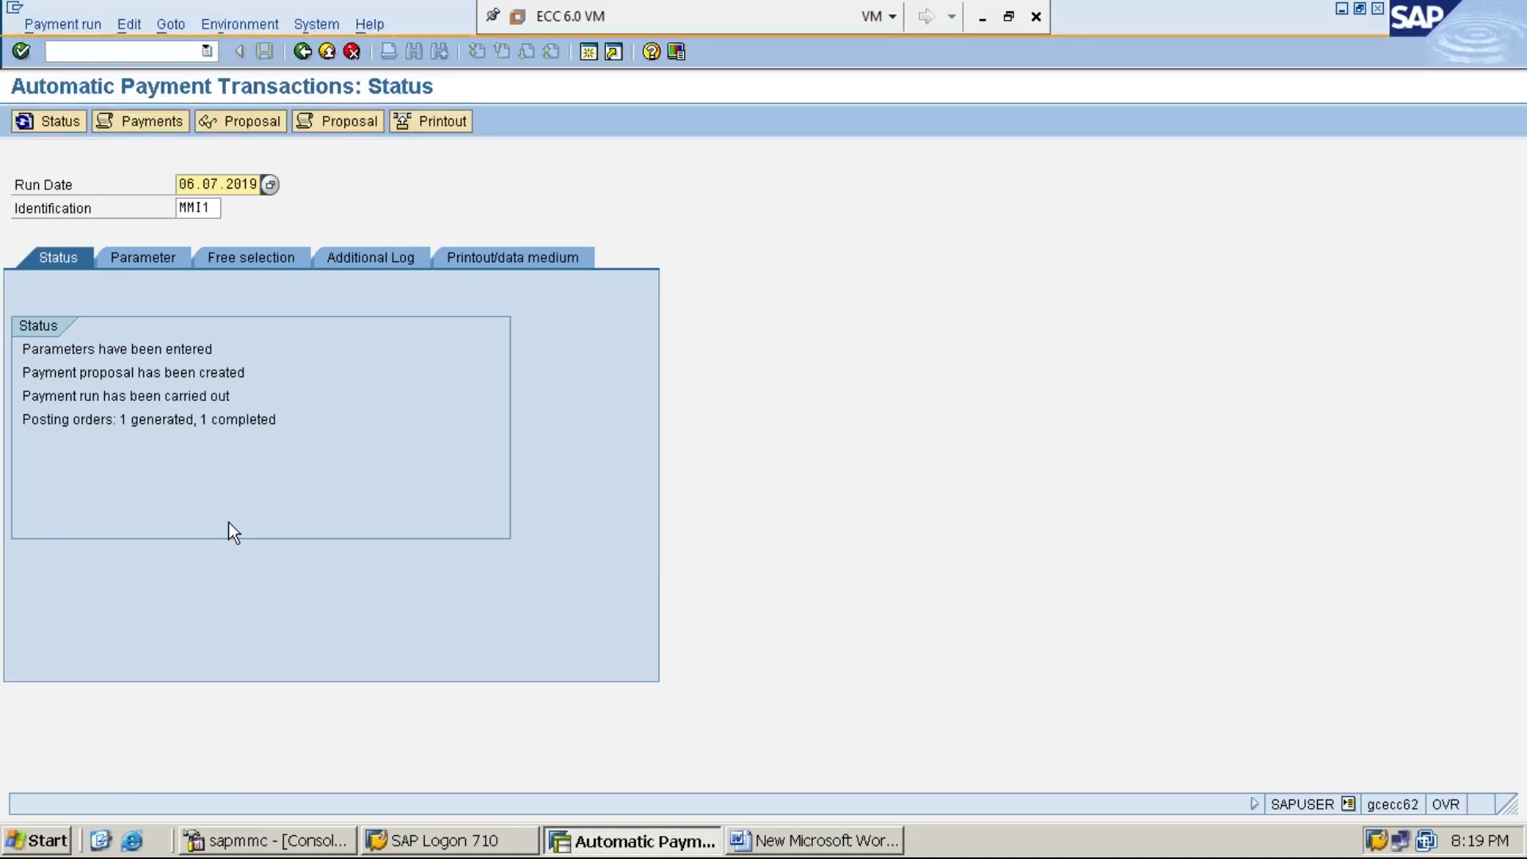
left_click(52, 123)
left_click(51, 124)
left_click(52, 123)
left_click(52, 123)
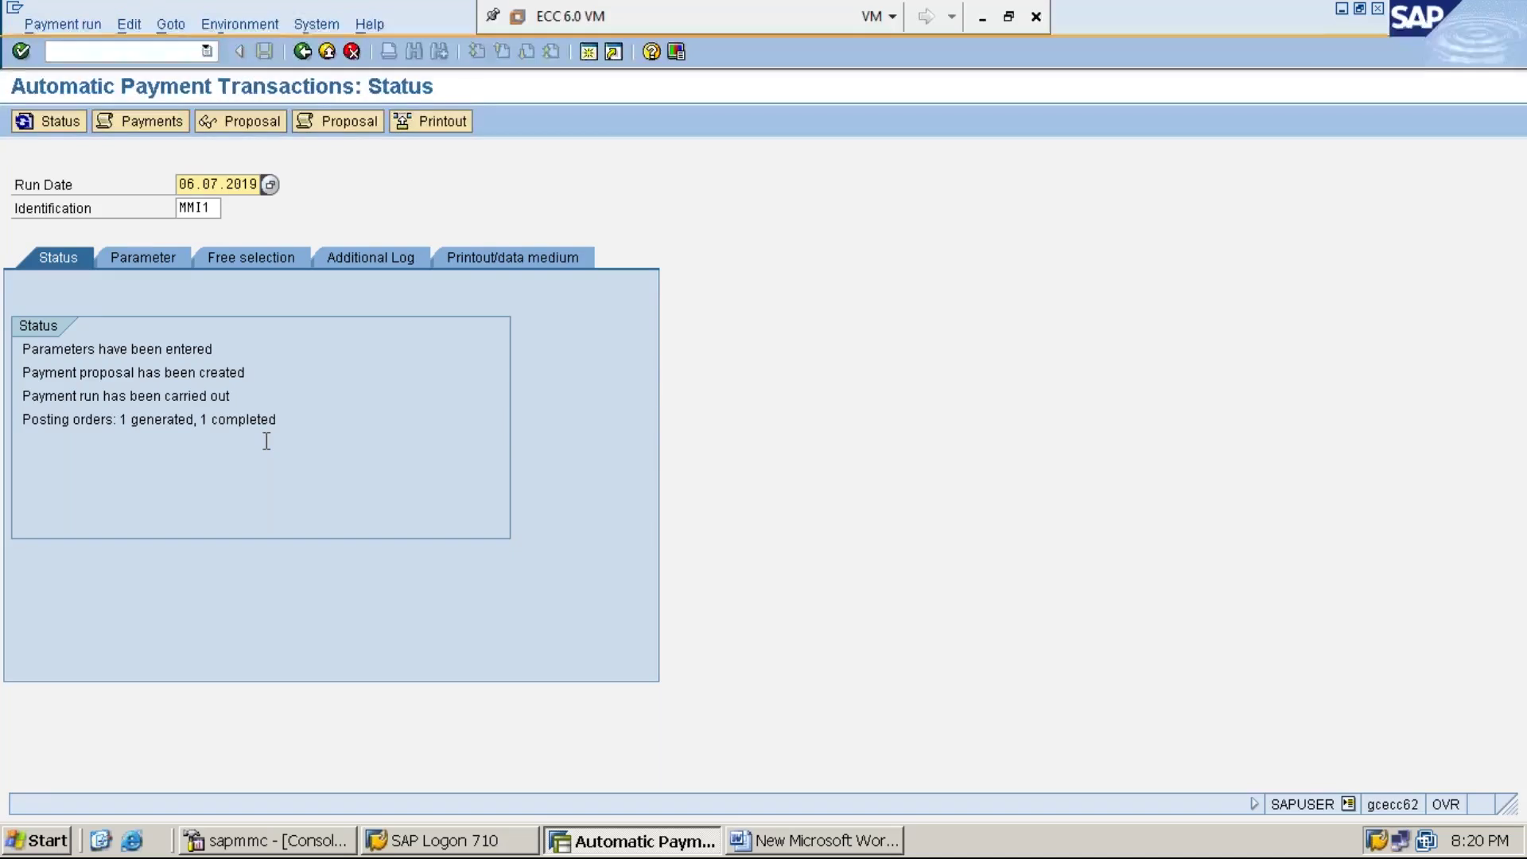
- Enter variant MMI1 for print program RFFOUS_C and start maintaining it for all selection screens
left_click(493, 259)
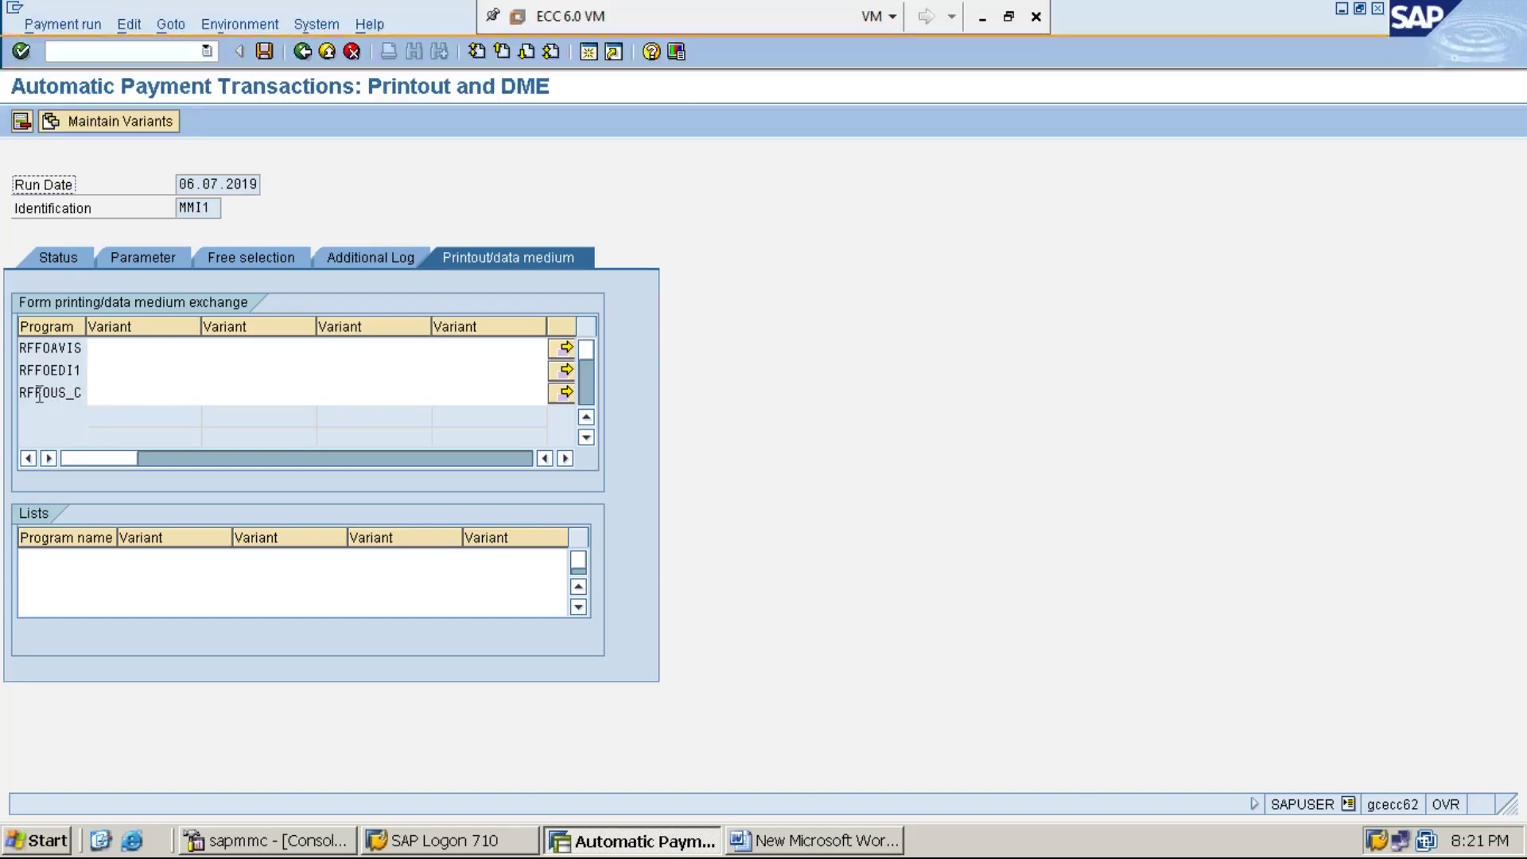
left_click(120, 399)
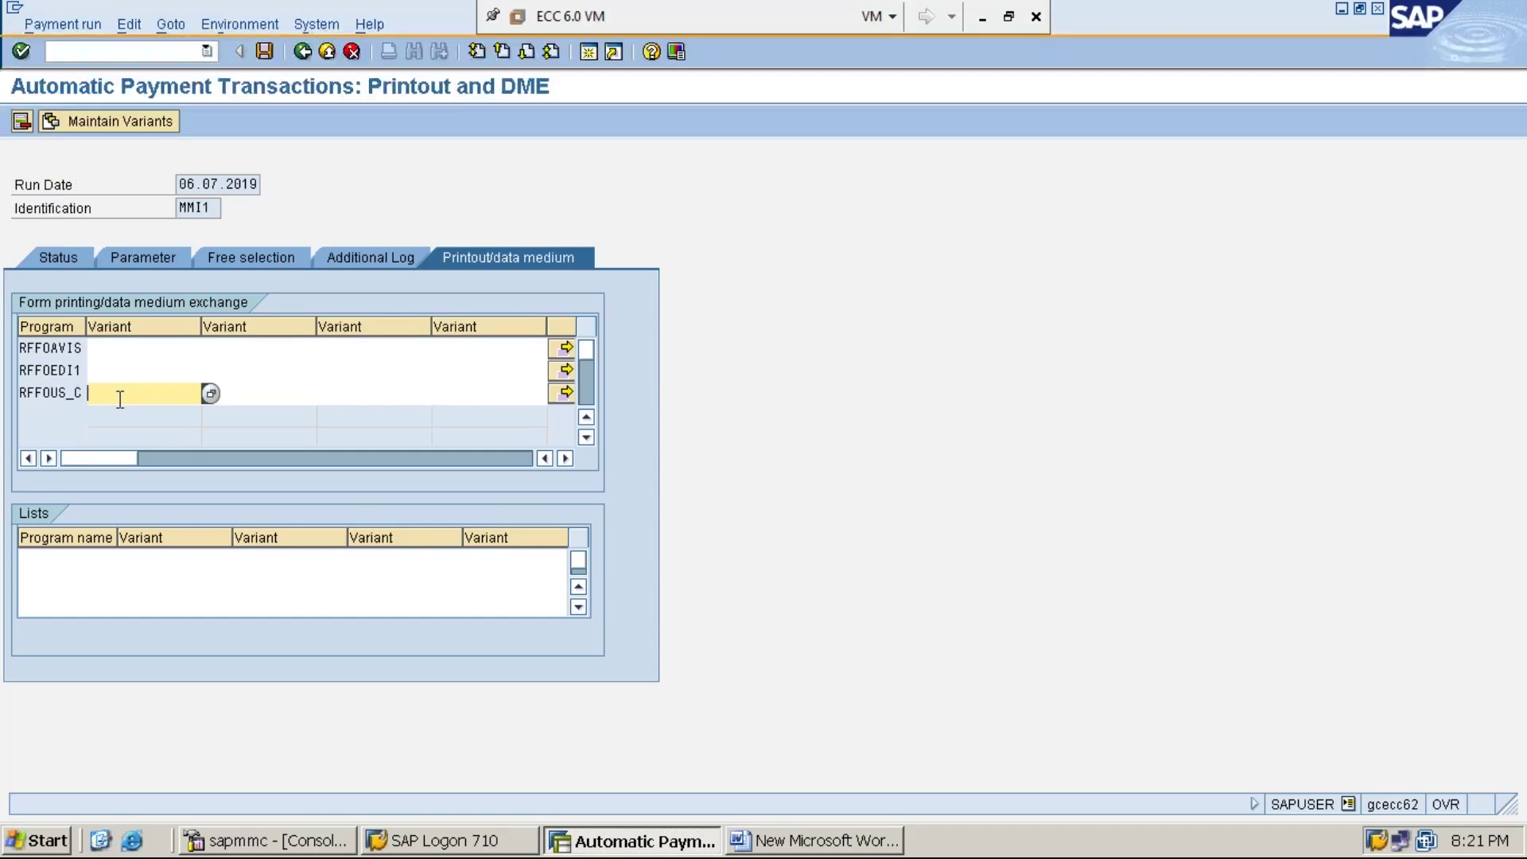
type("MMI1")
left_click(104, 392)
left_click(123, 126)
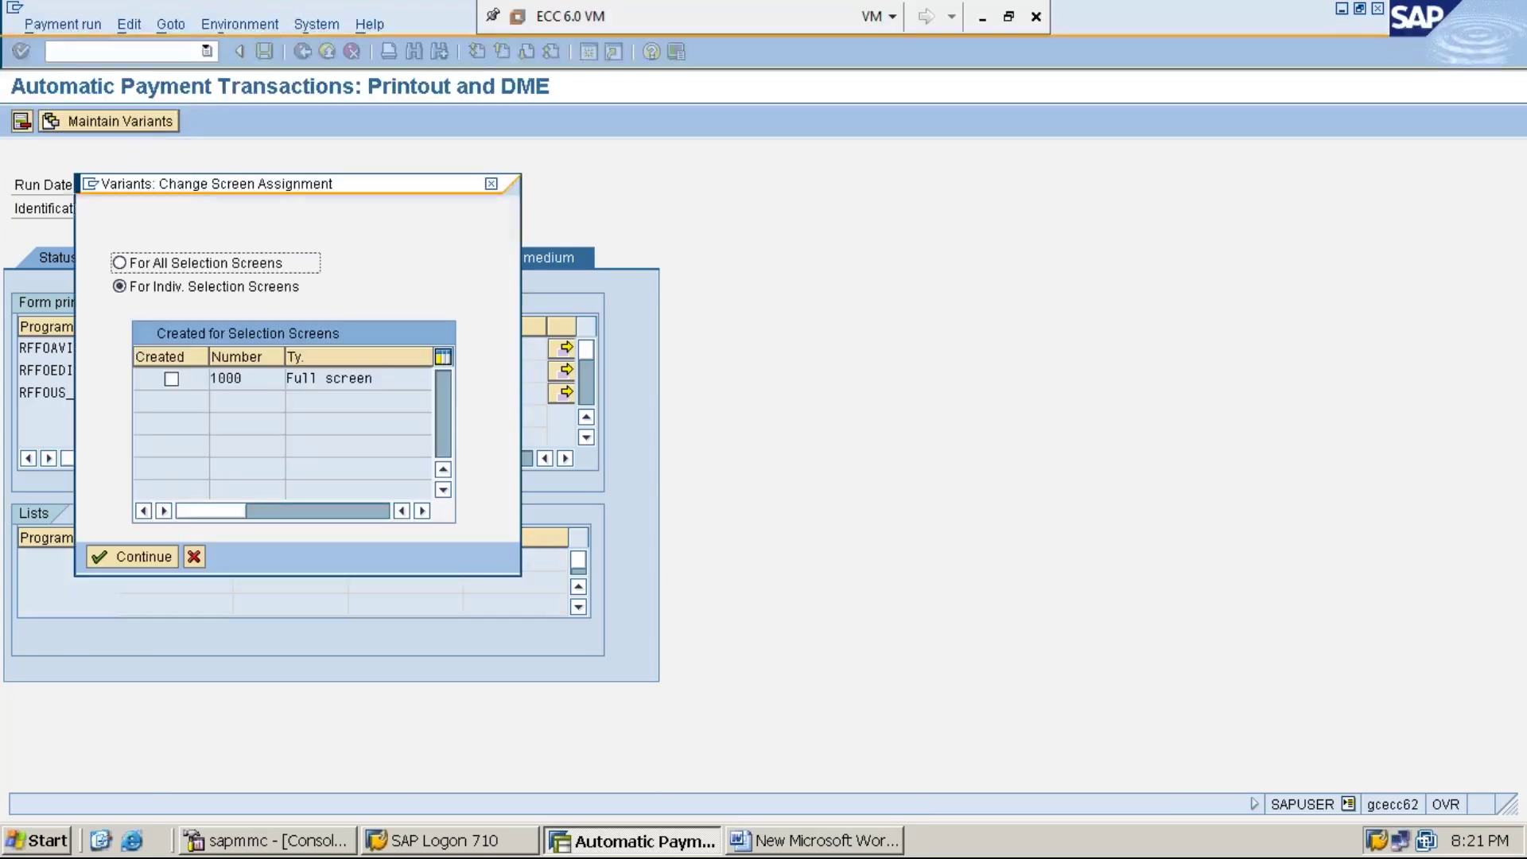
left_click(151, 267)
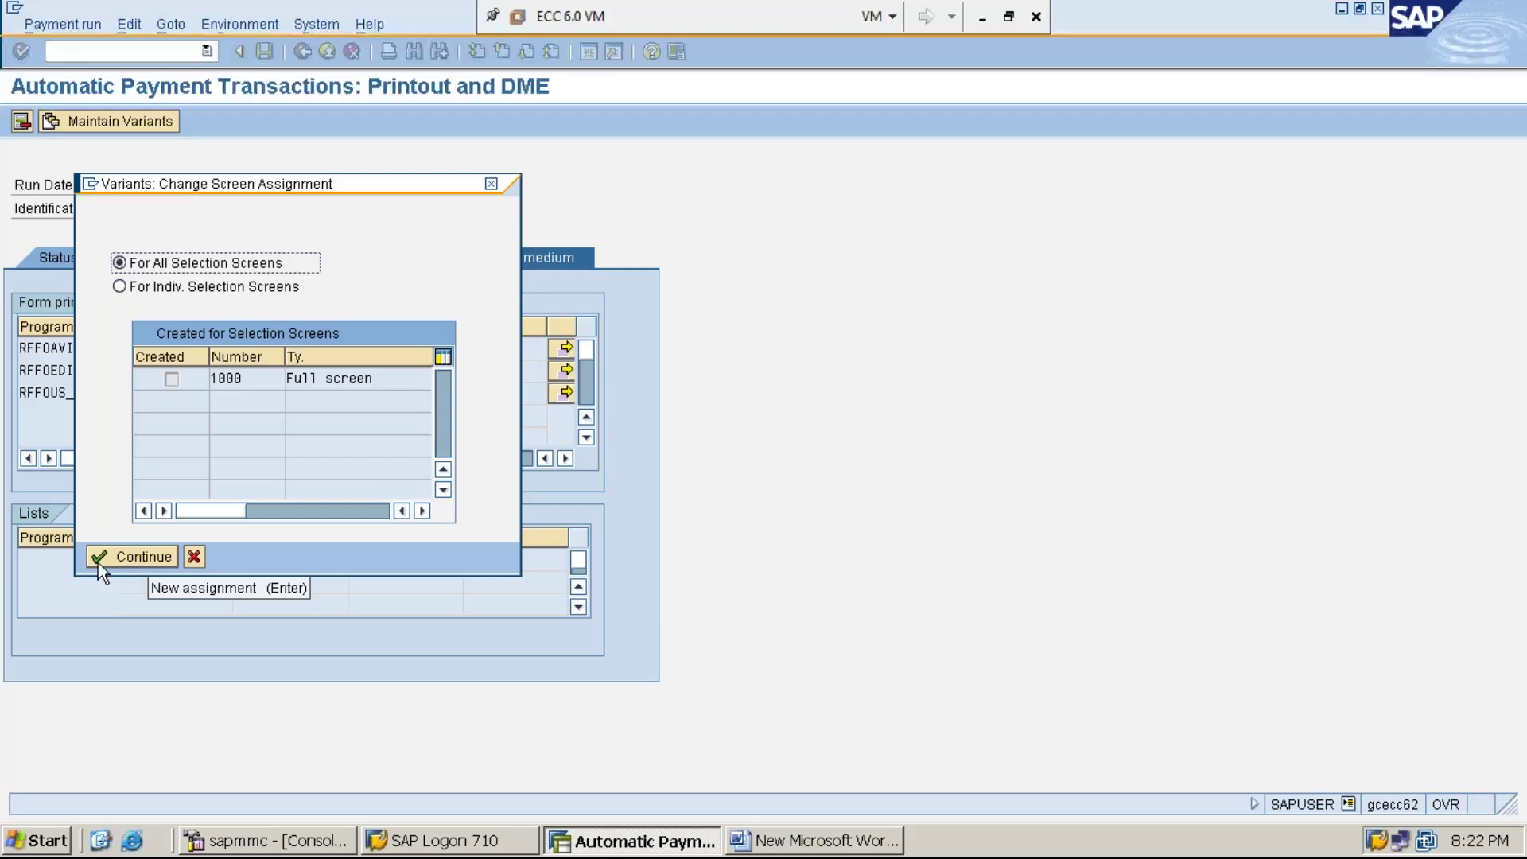
left_click(132, 557)
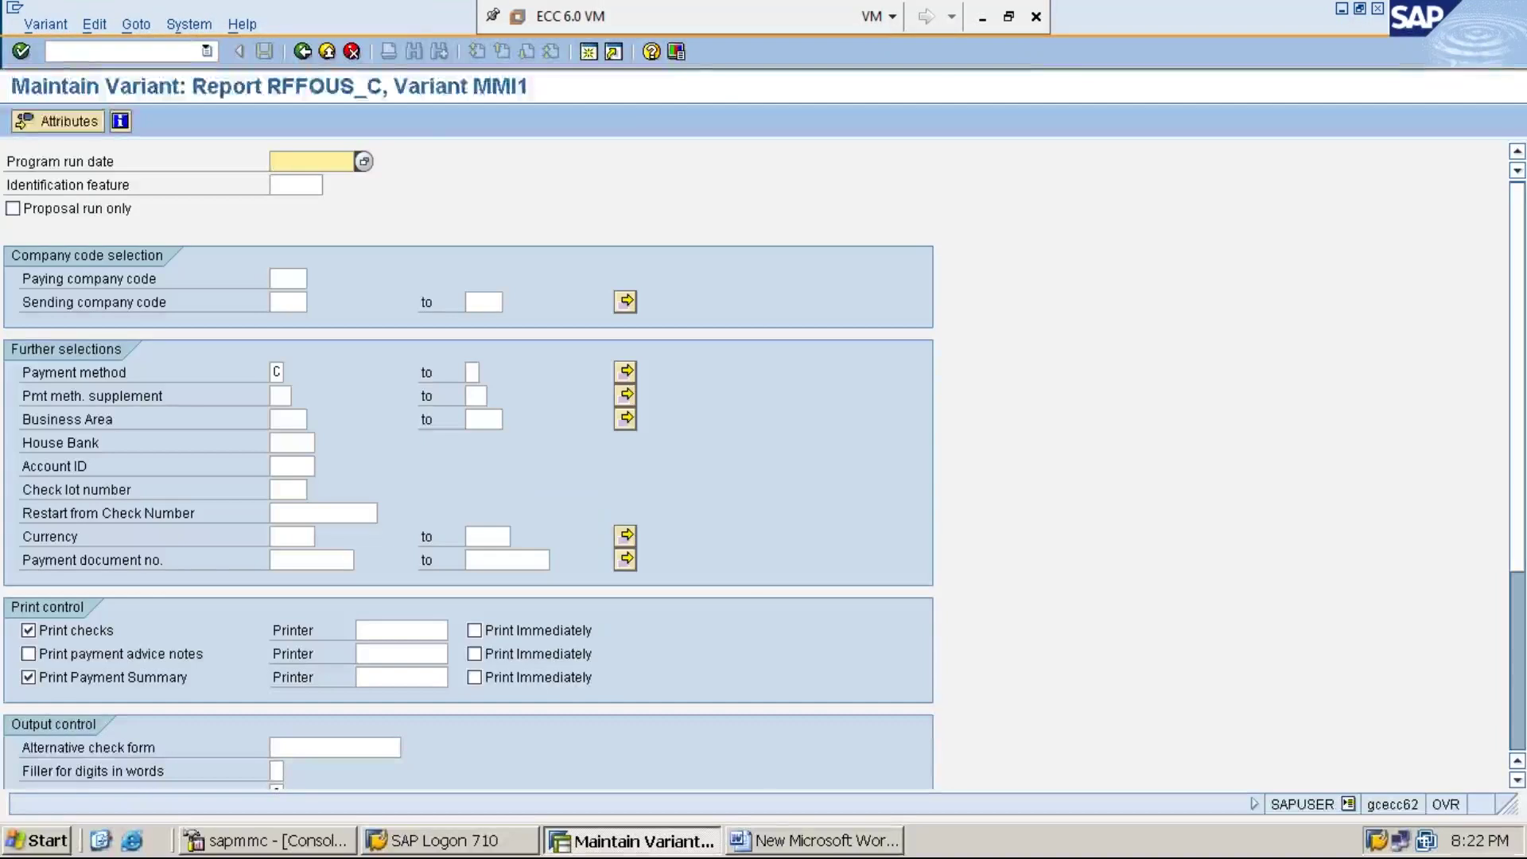
- Set the variant's program run date to 06.07.2019, and its identification feature and paying company code to MMI1
type("0")
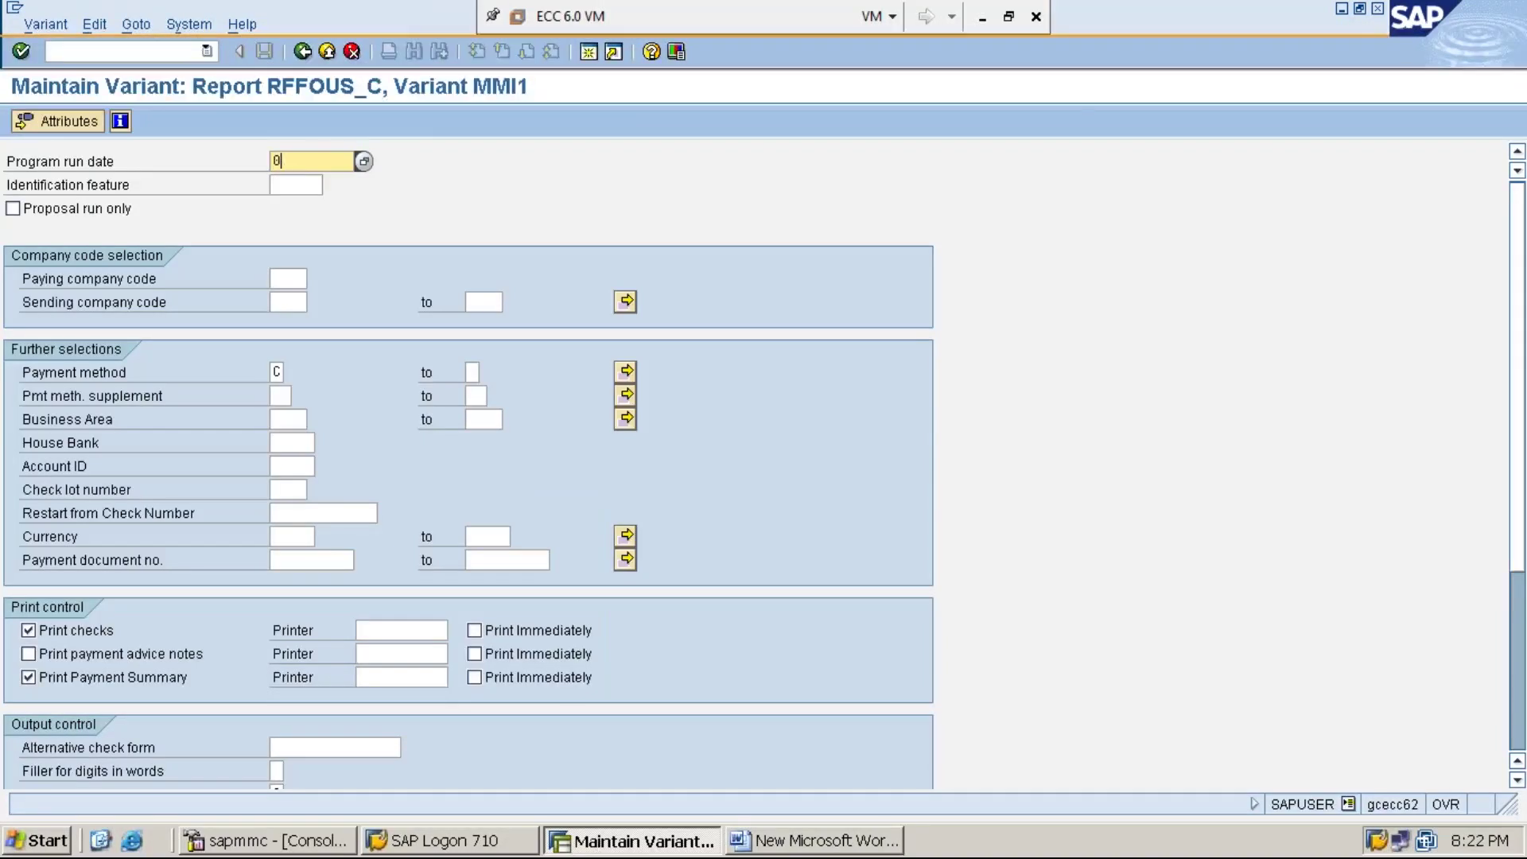
type("6.07.2019")
left_click(292, 184)
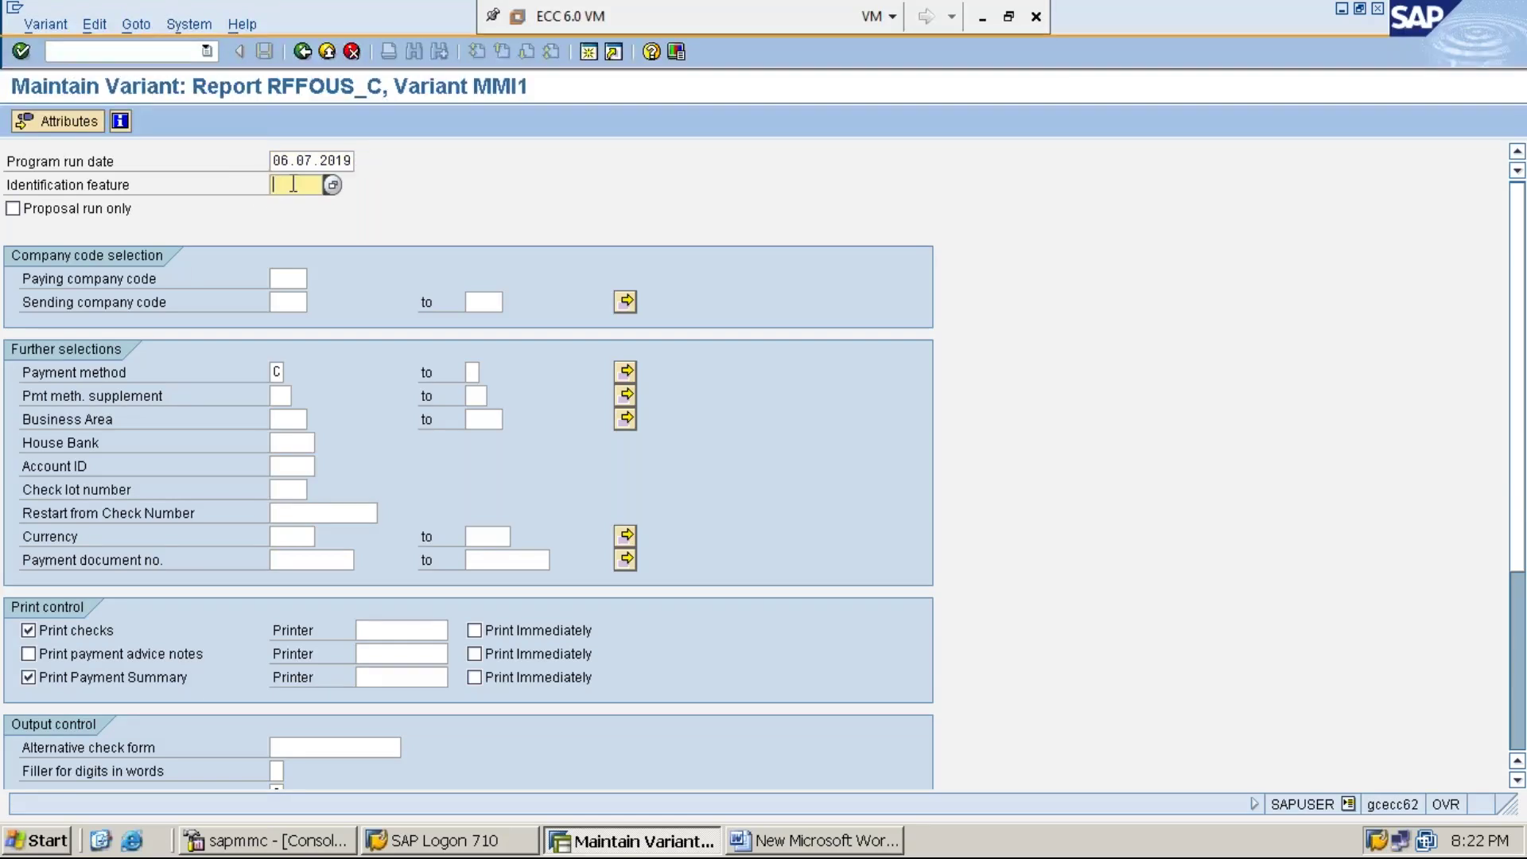
type("MMI1")
left_click(287, 280)
type("MMI1")
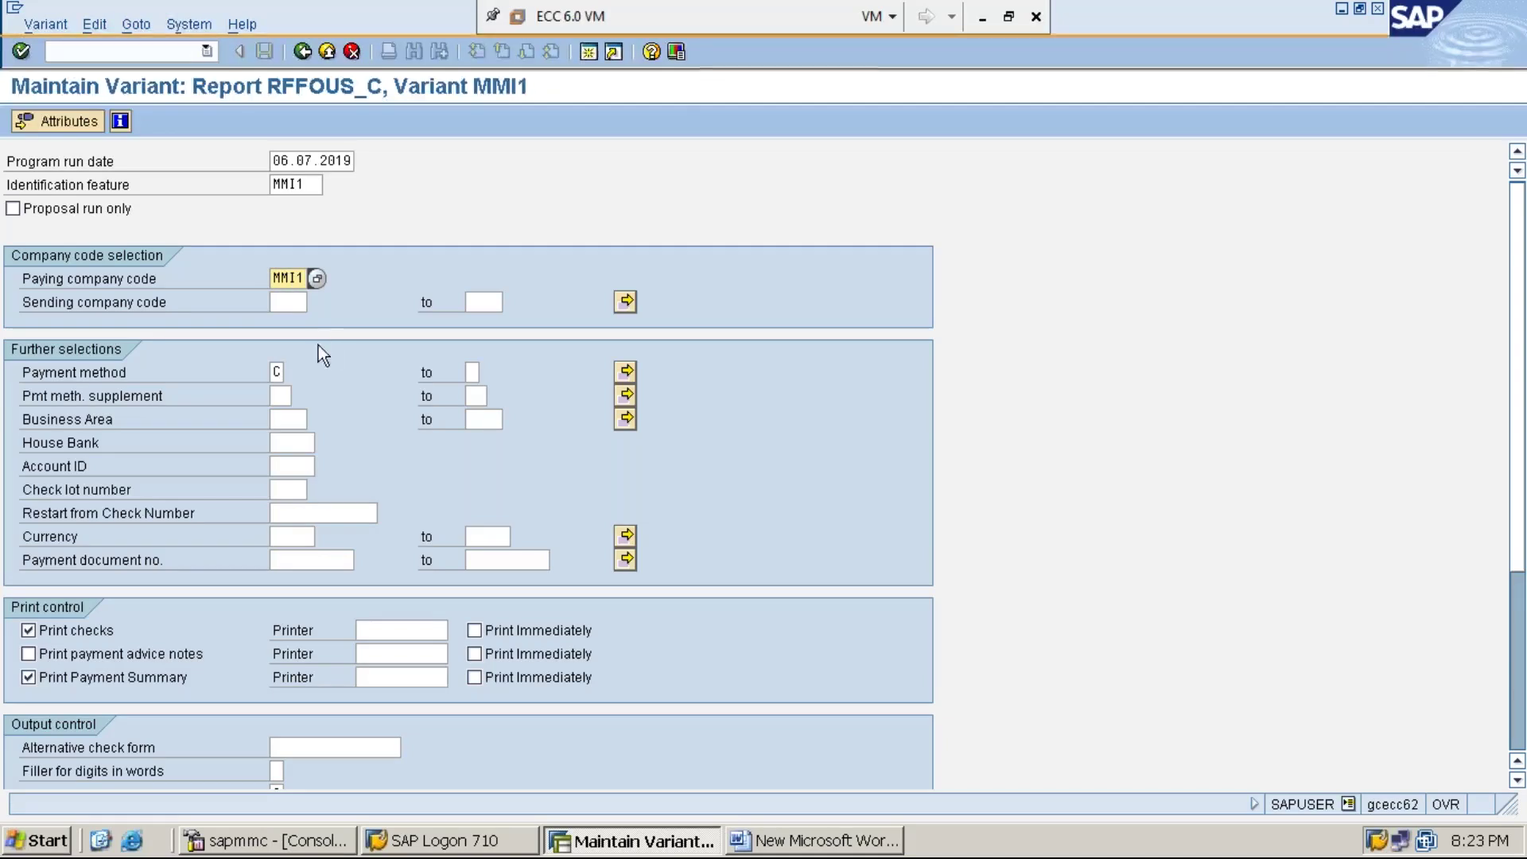
left_click(274, 373)
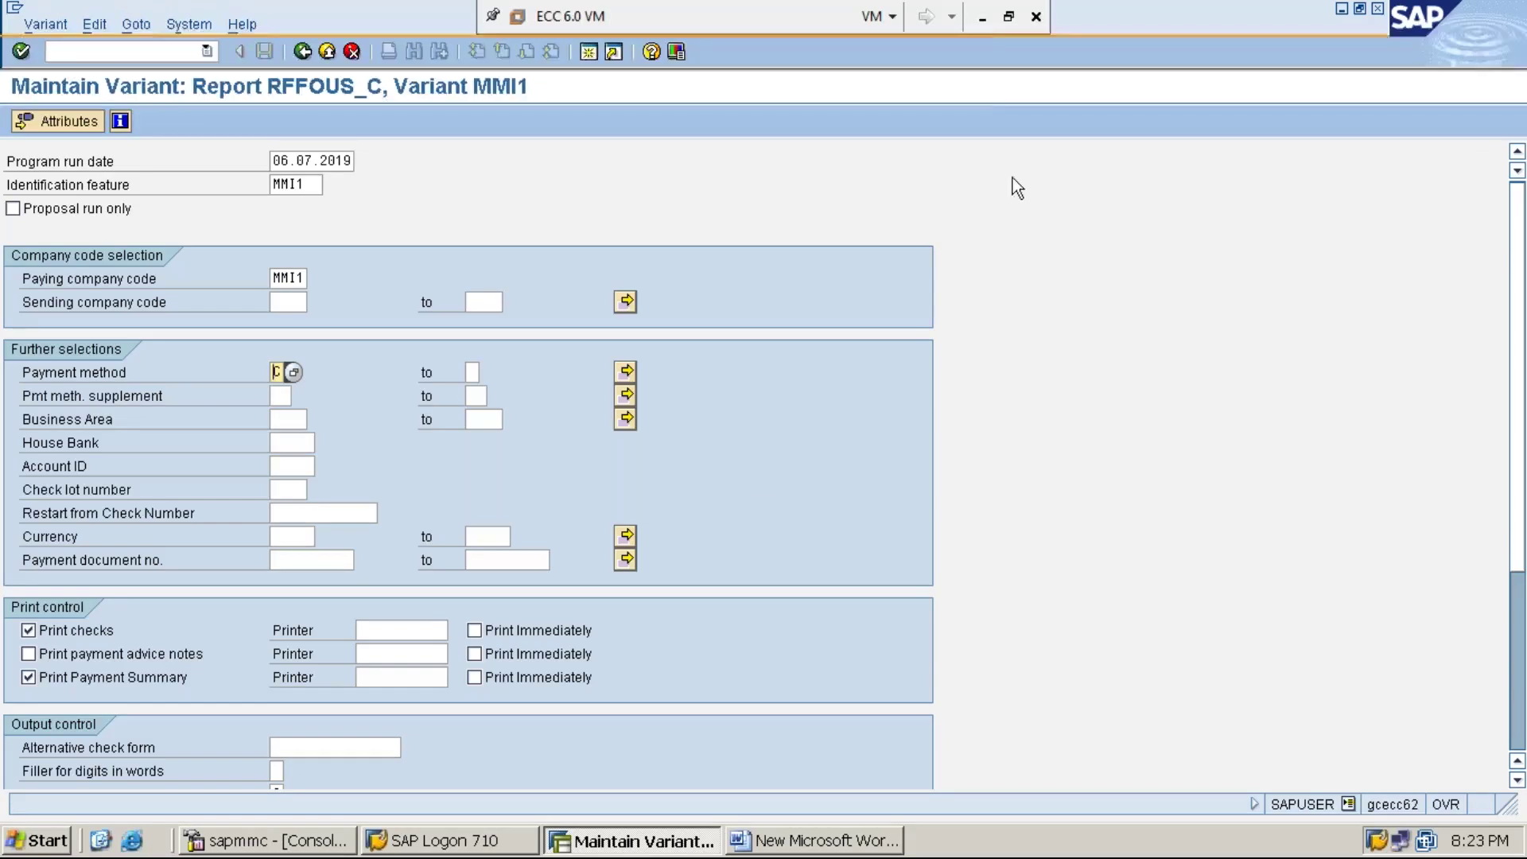
left_click(982, 17)
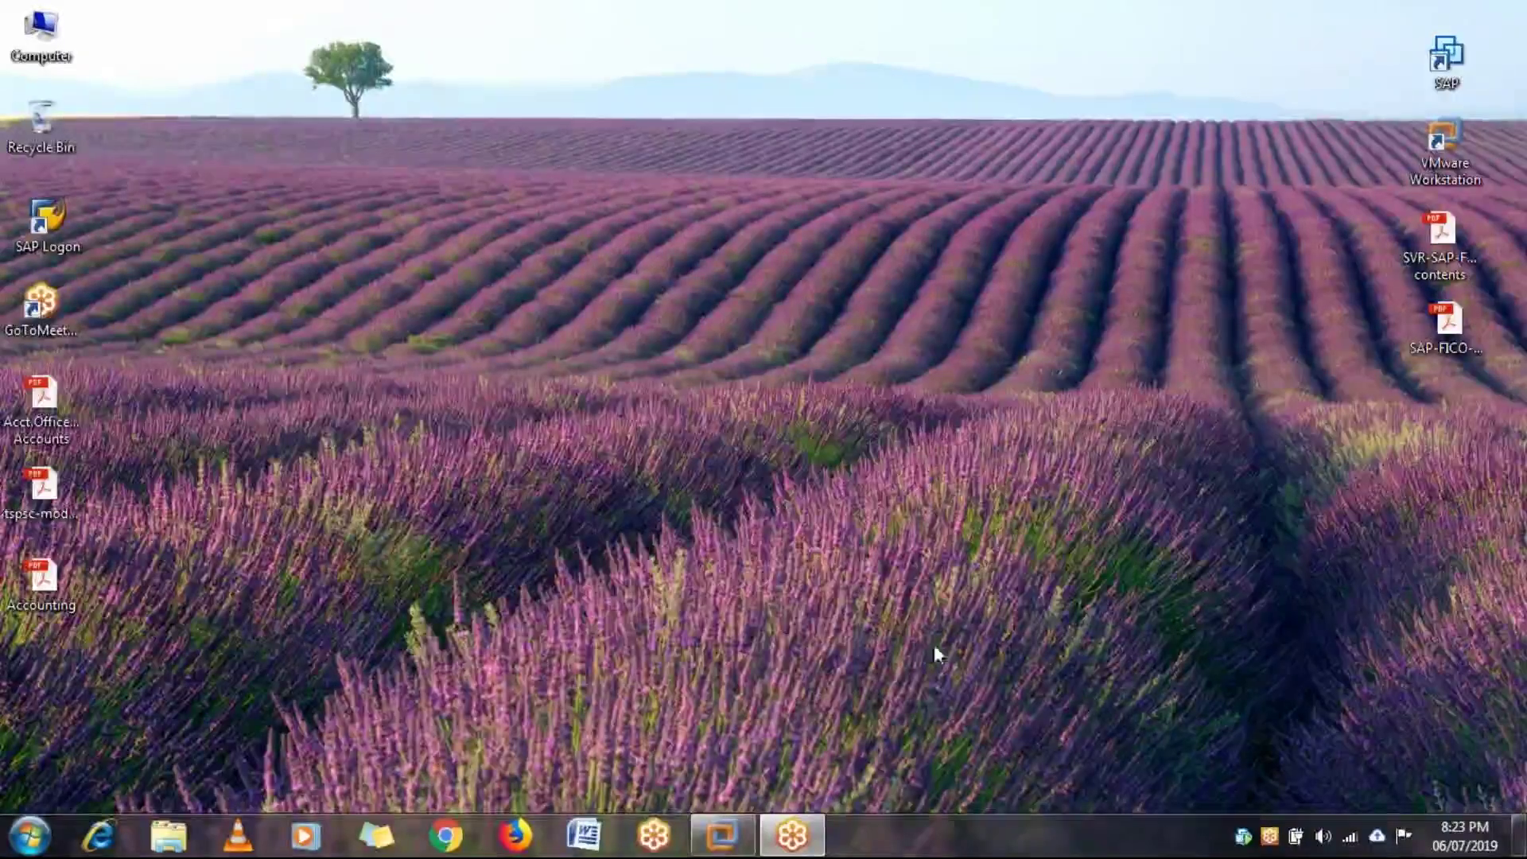
left_click(720, 835)
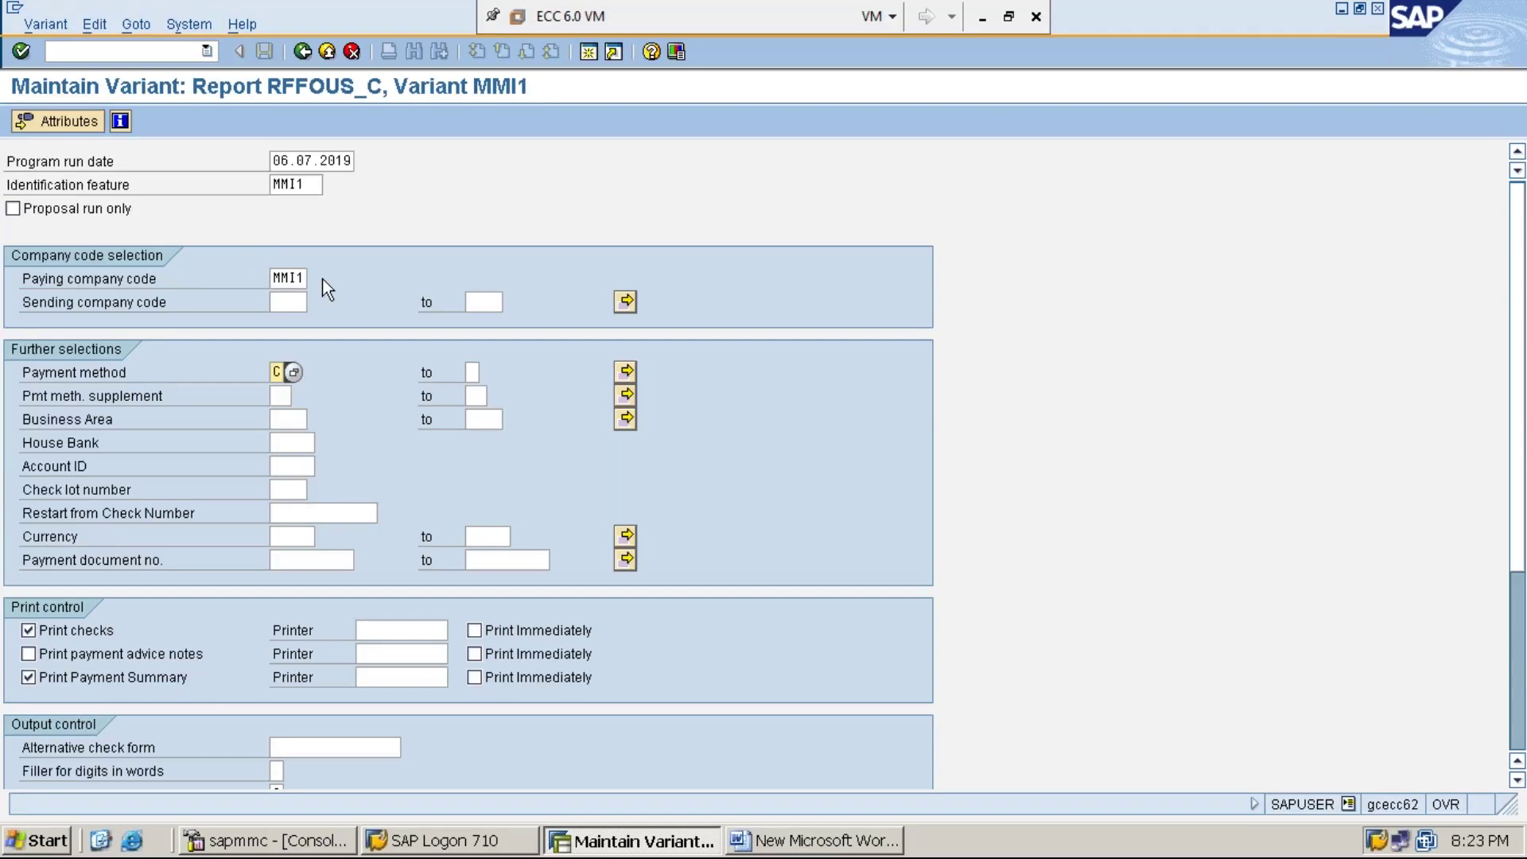
left_click(299, 278)
left_click(982, 17)
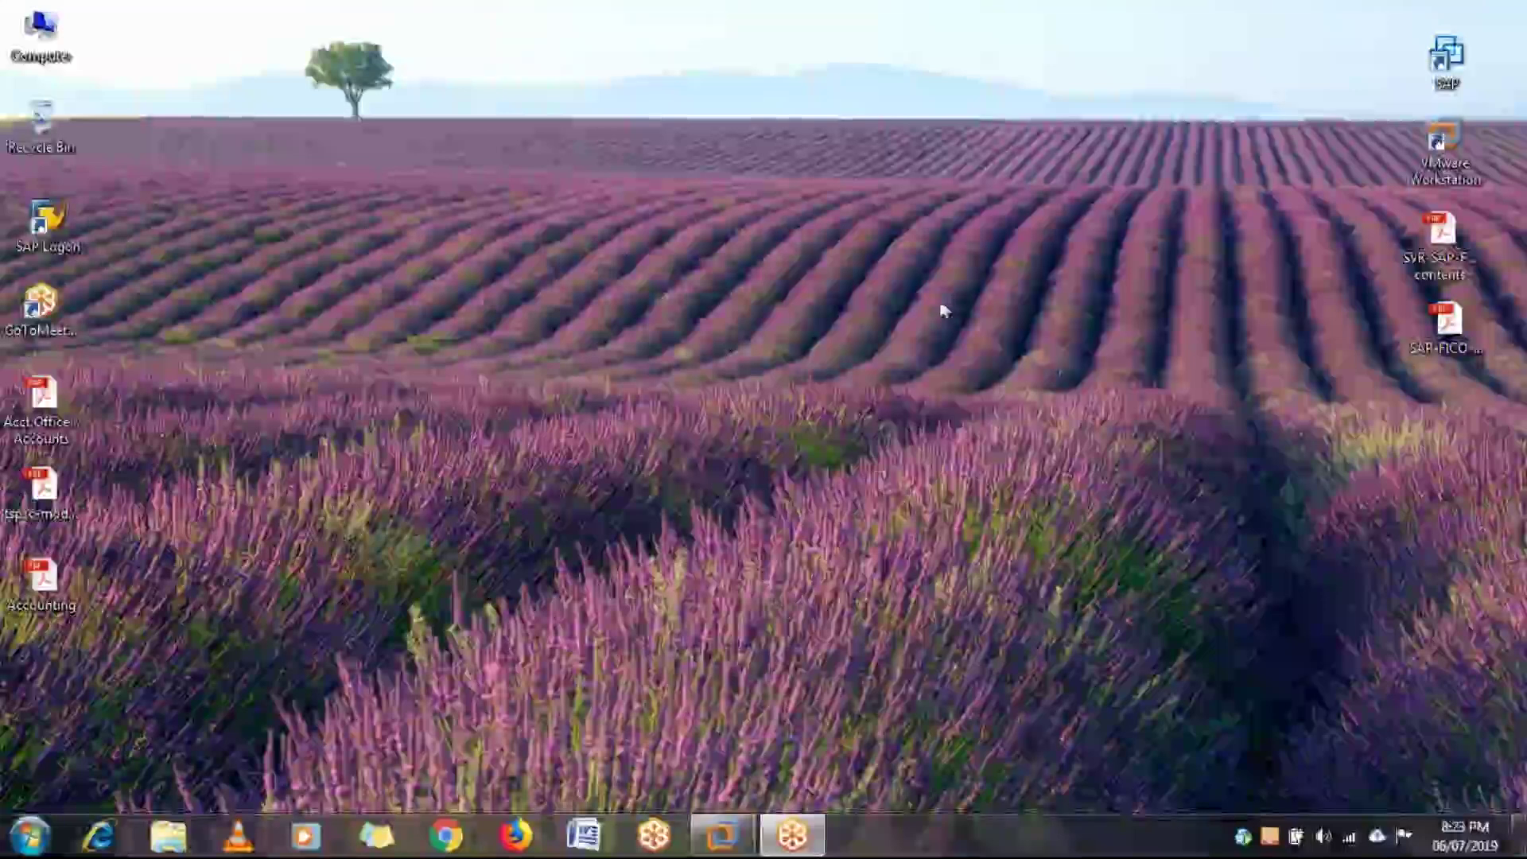
left_click(720, 839)
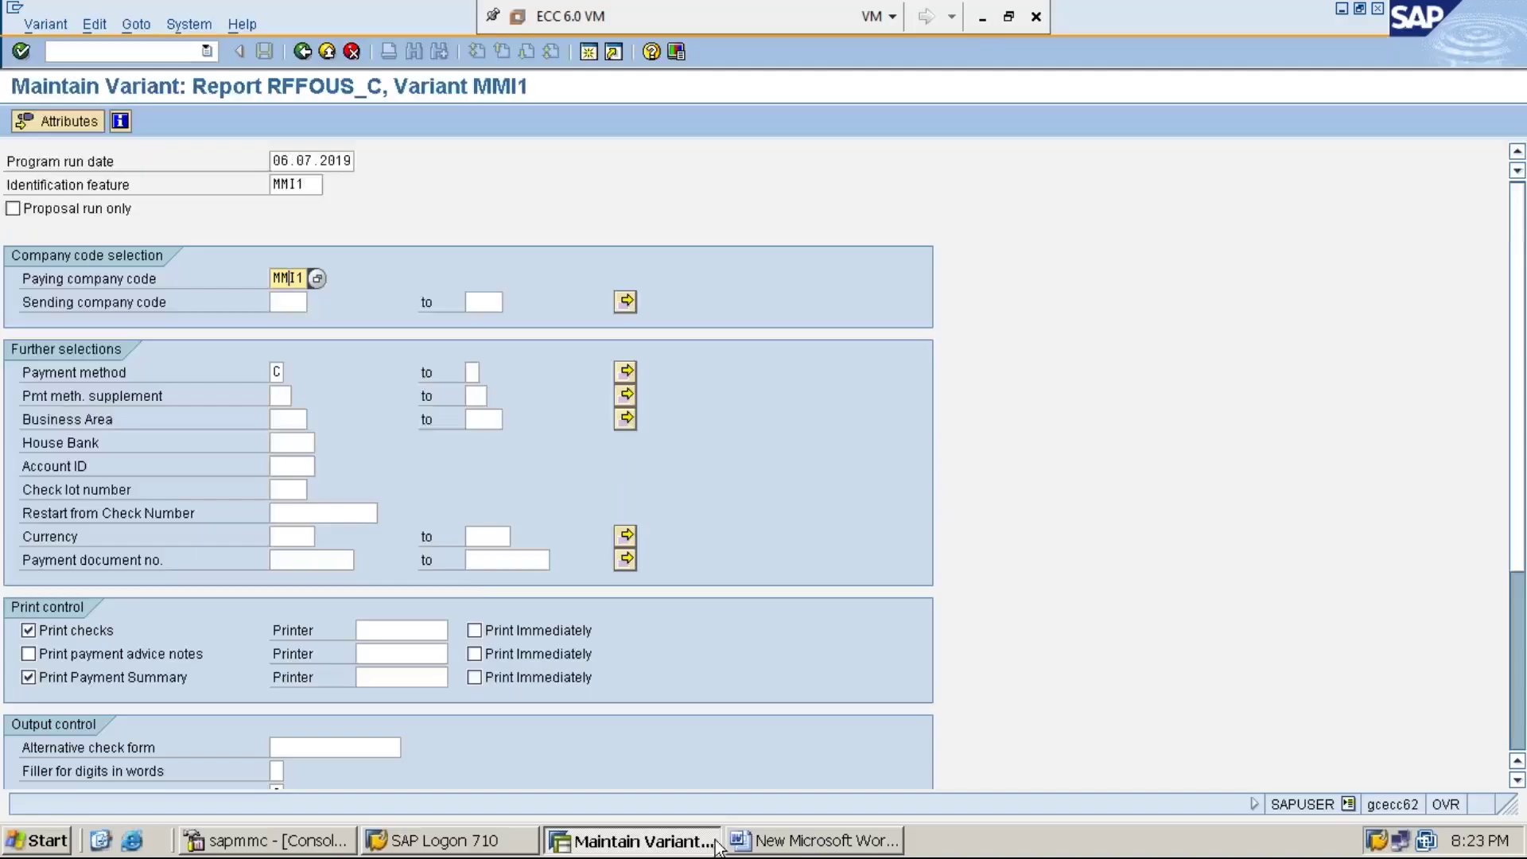
- Set the variant's payment method to 0, house bank to MMI1B and account ID to MMI1C
left_click(276, 372)
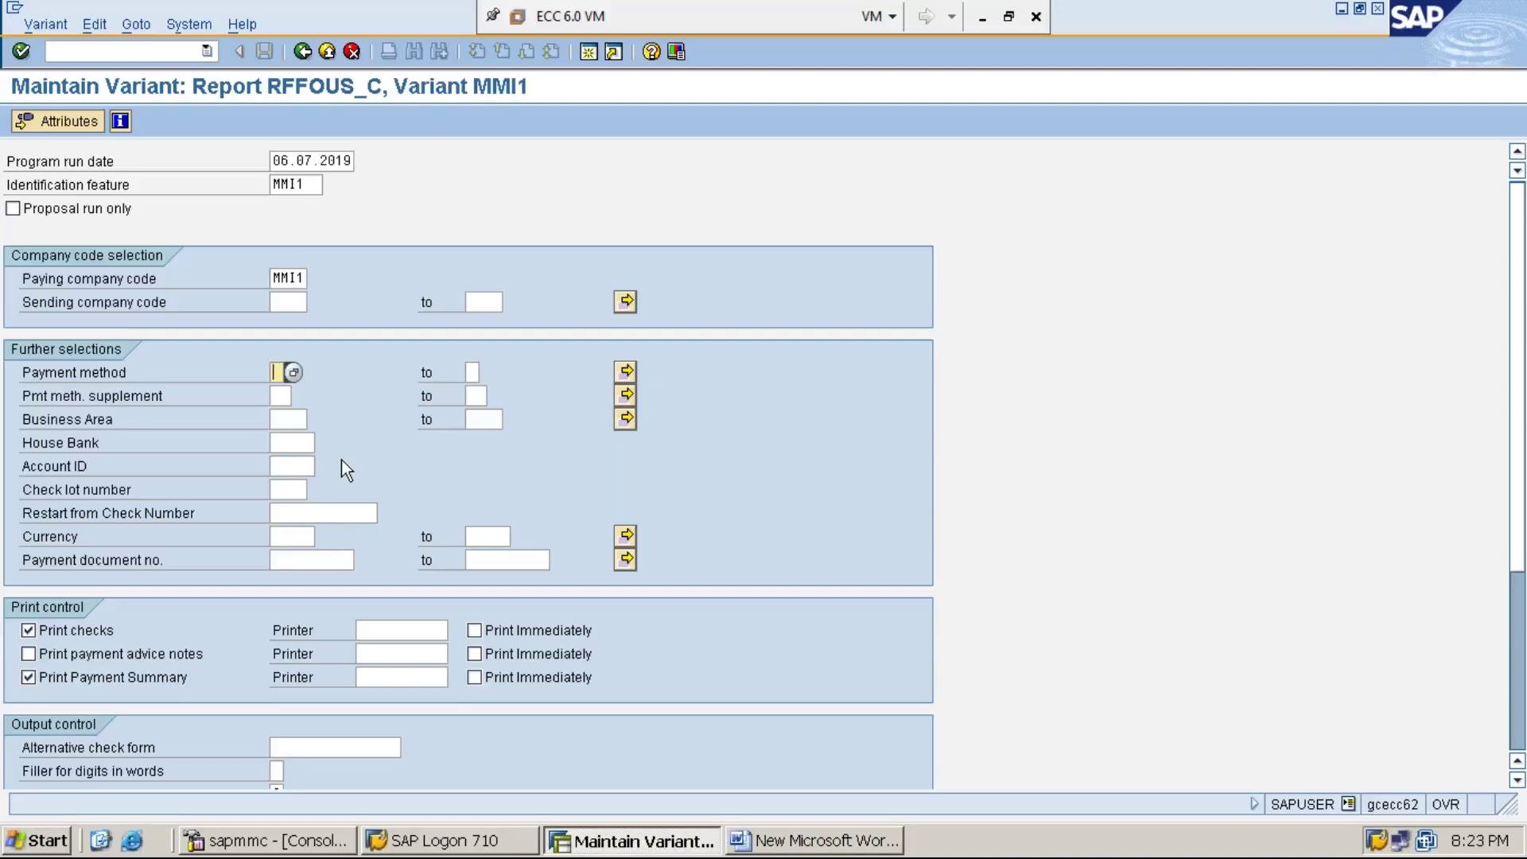
type("C")
left_click(292, 443)
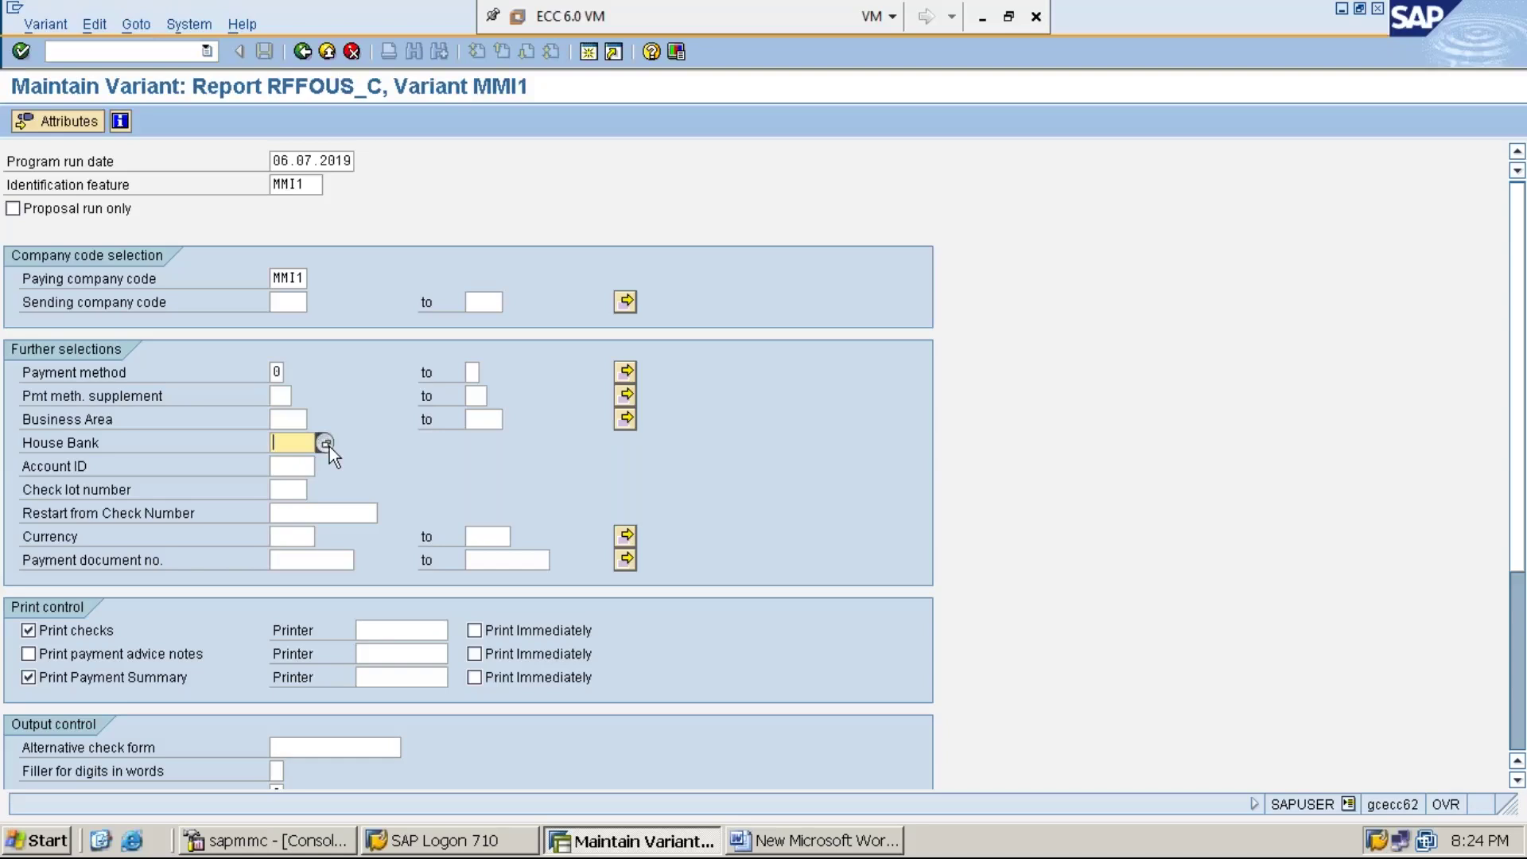
left_click(328, 445)
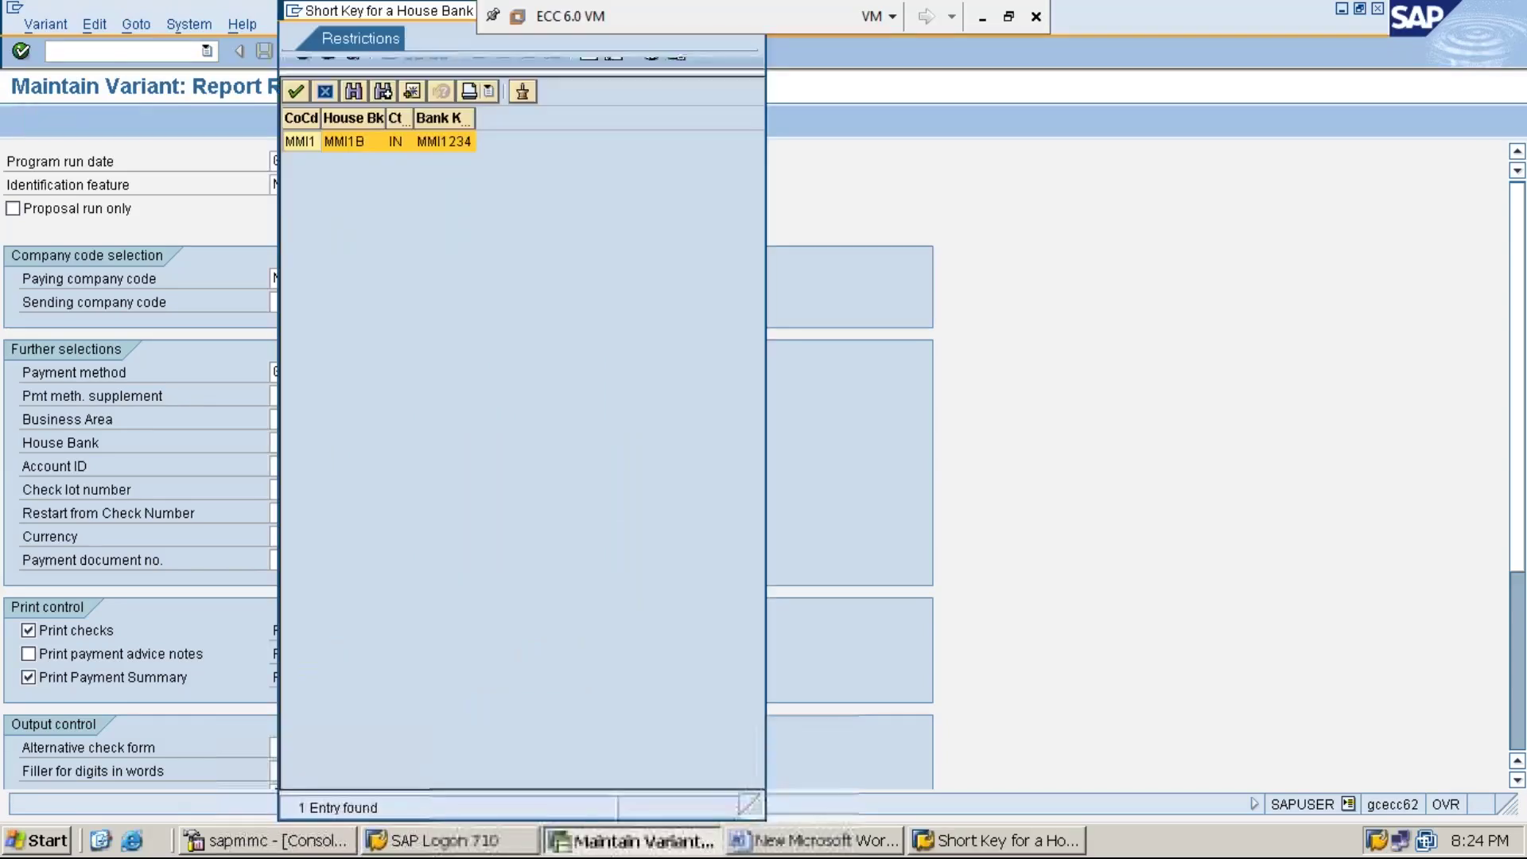
double_click(356, 145)
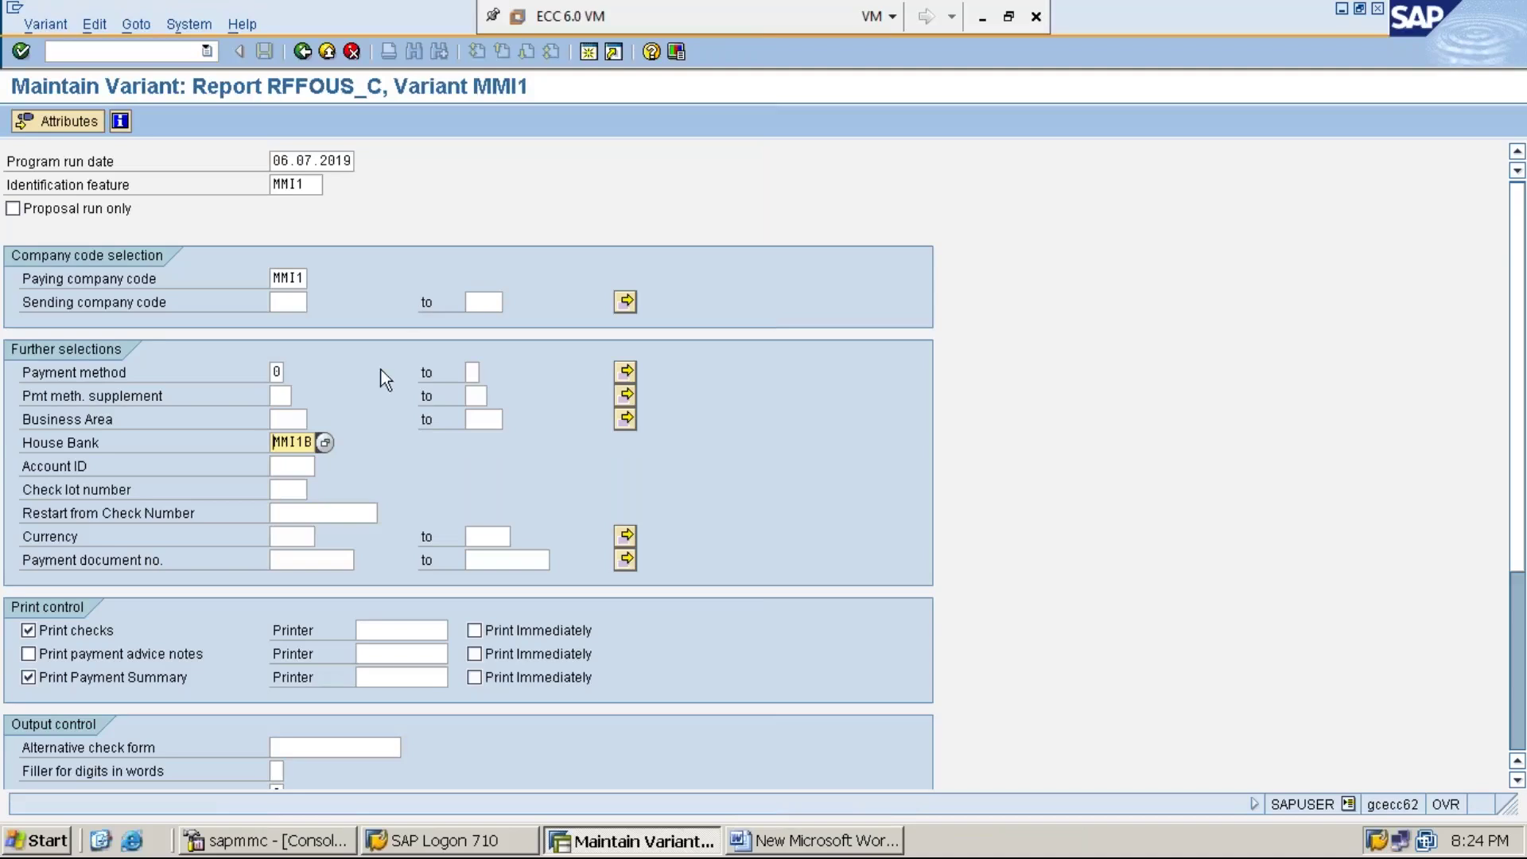
left_click(290, 469)
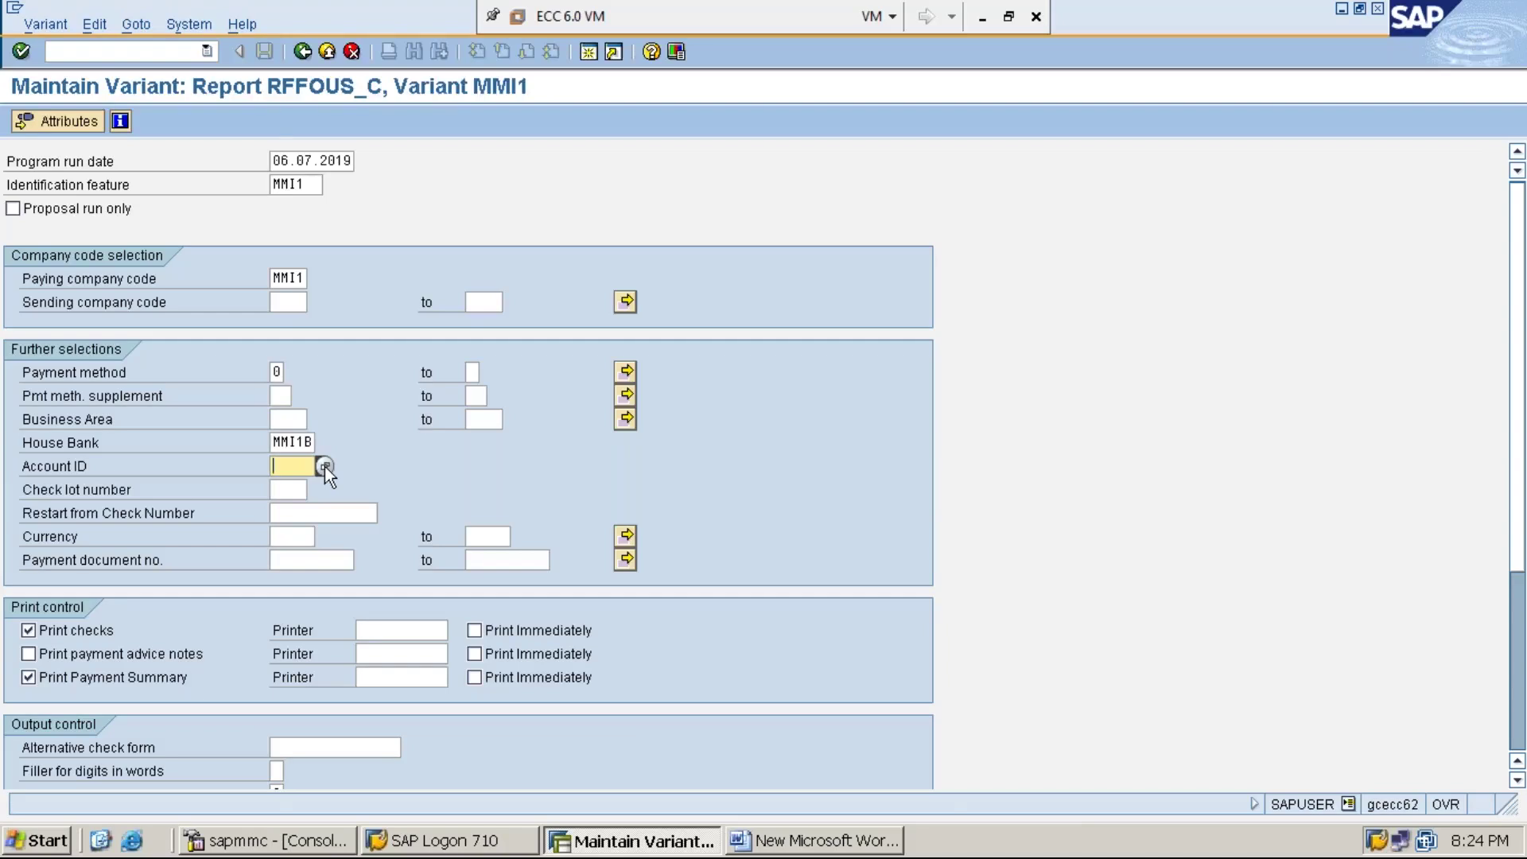
left_click(324, 466)
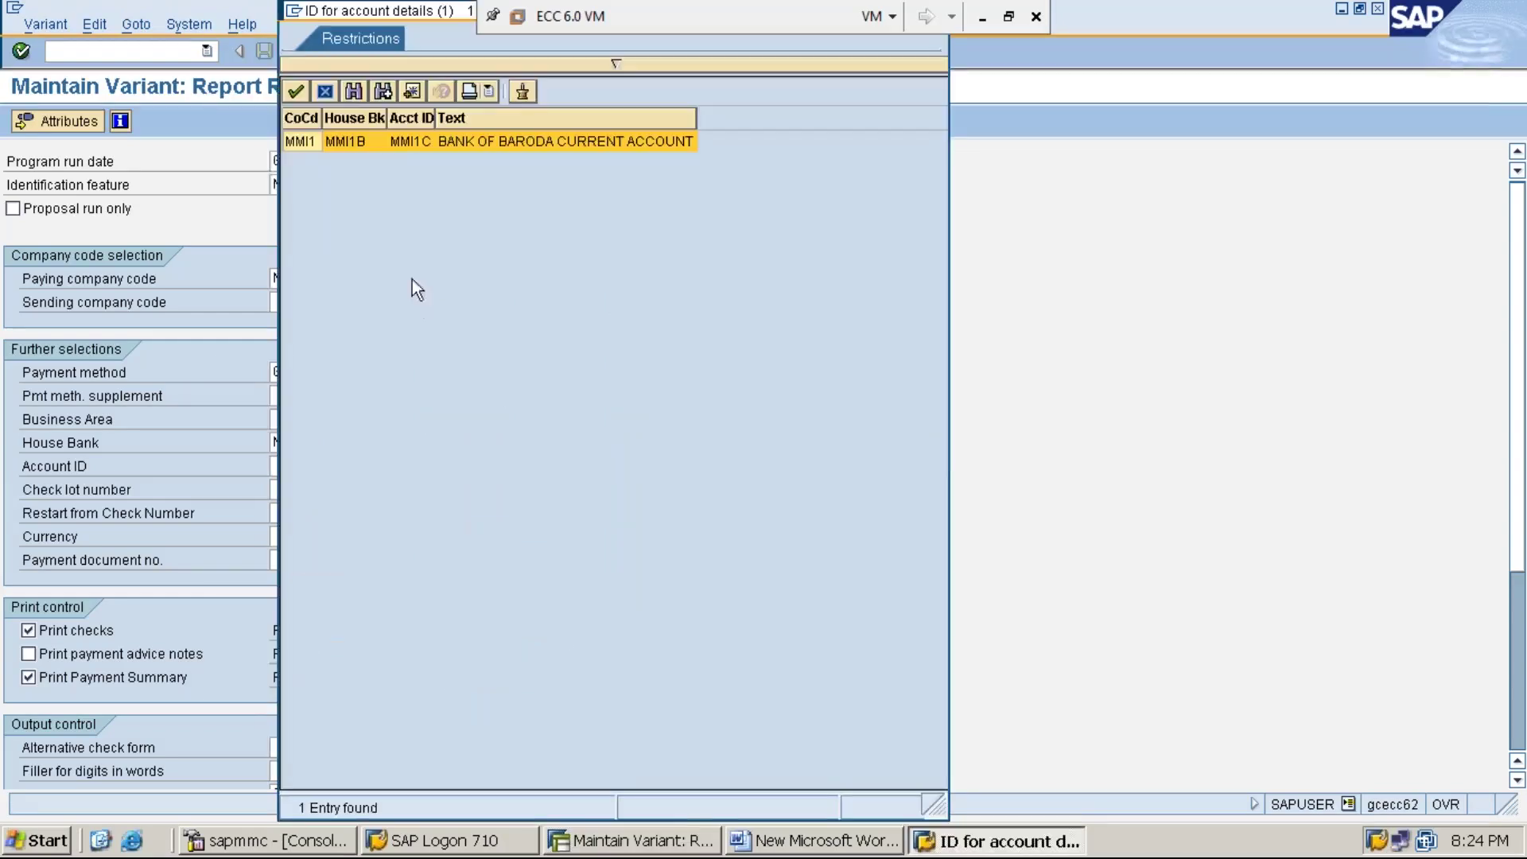
double_click(403, 141)
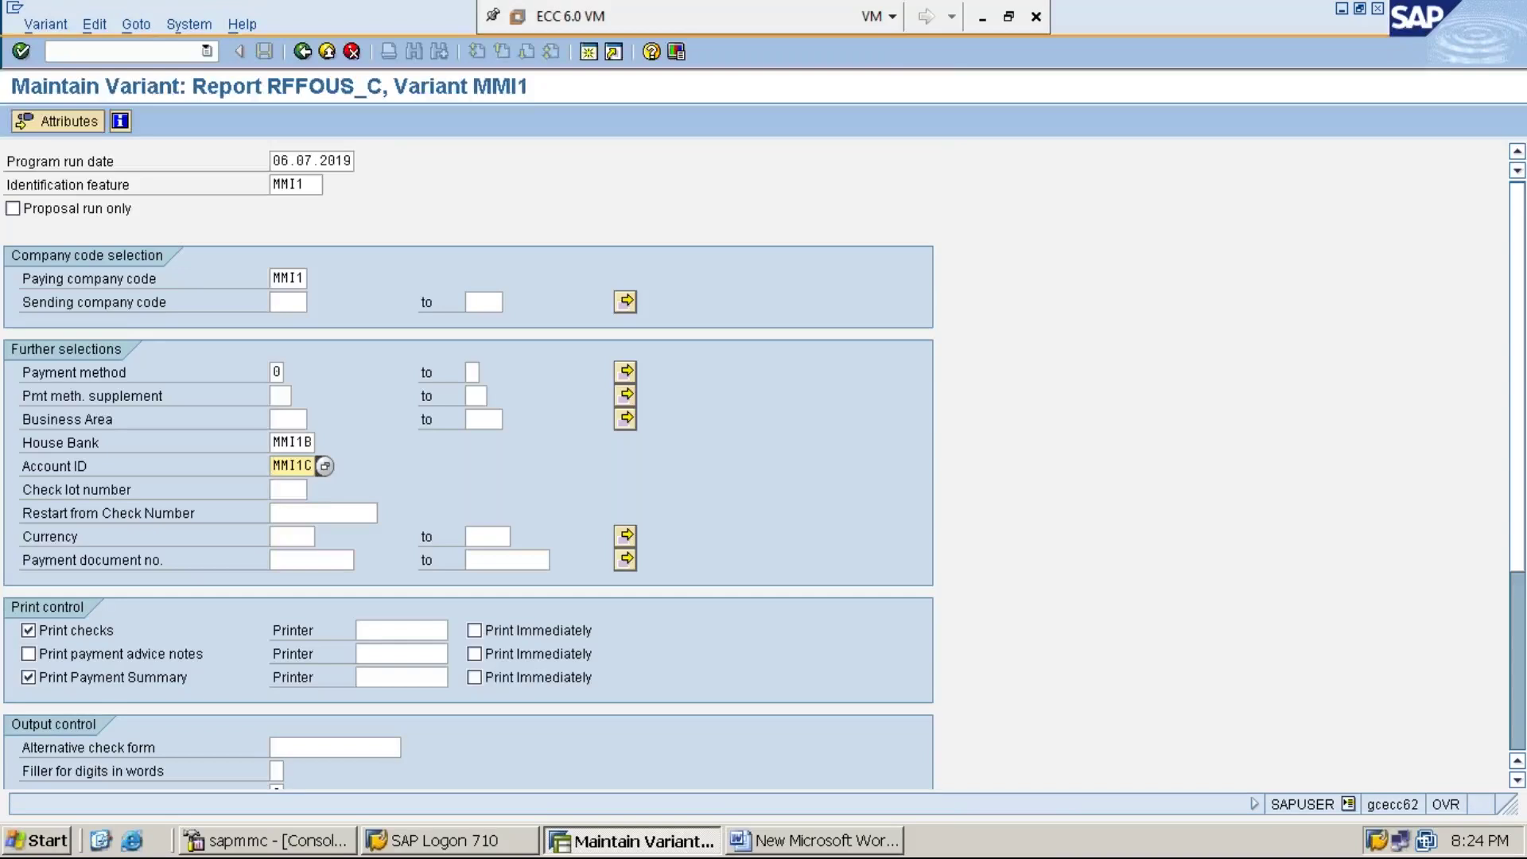
- Select check lot number 100 for the variant and set the currency to INR
left_click(283, 492)
left_click(317, 490)
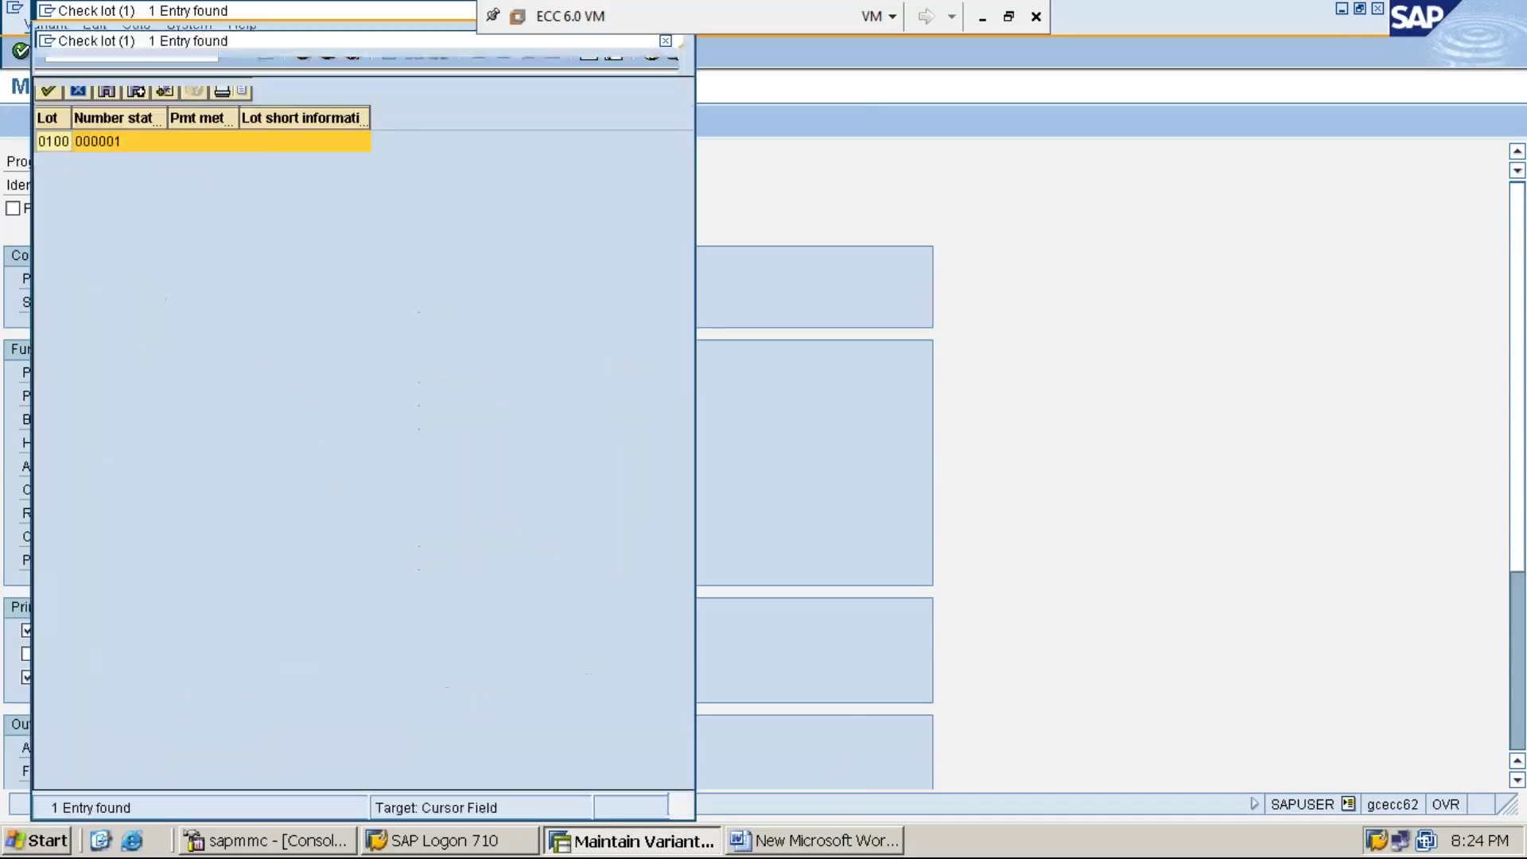
double_click(54, 145)
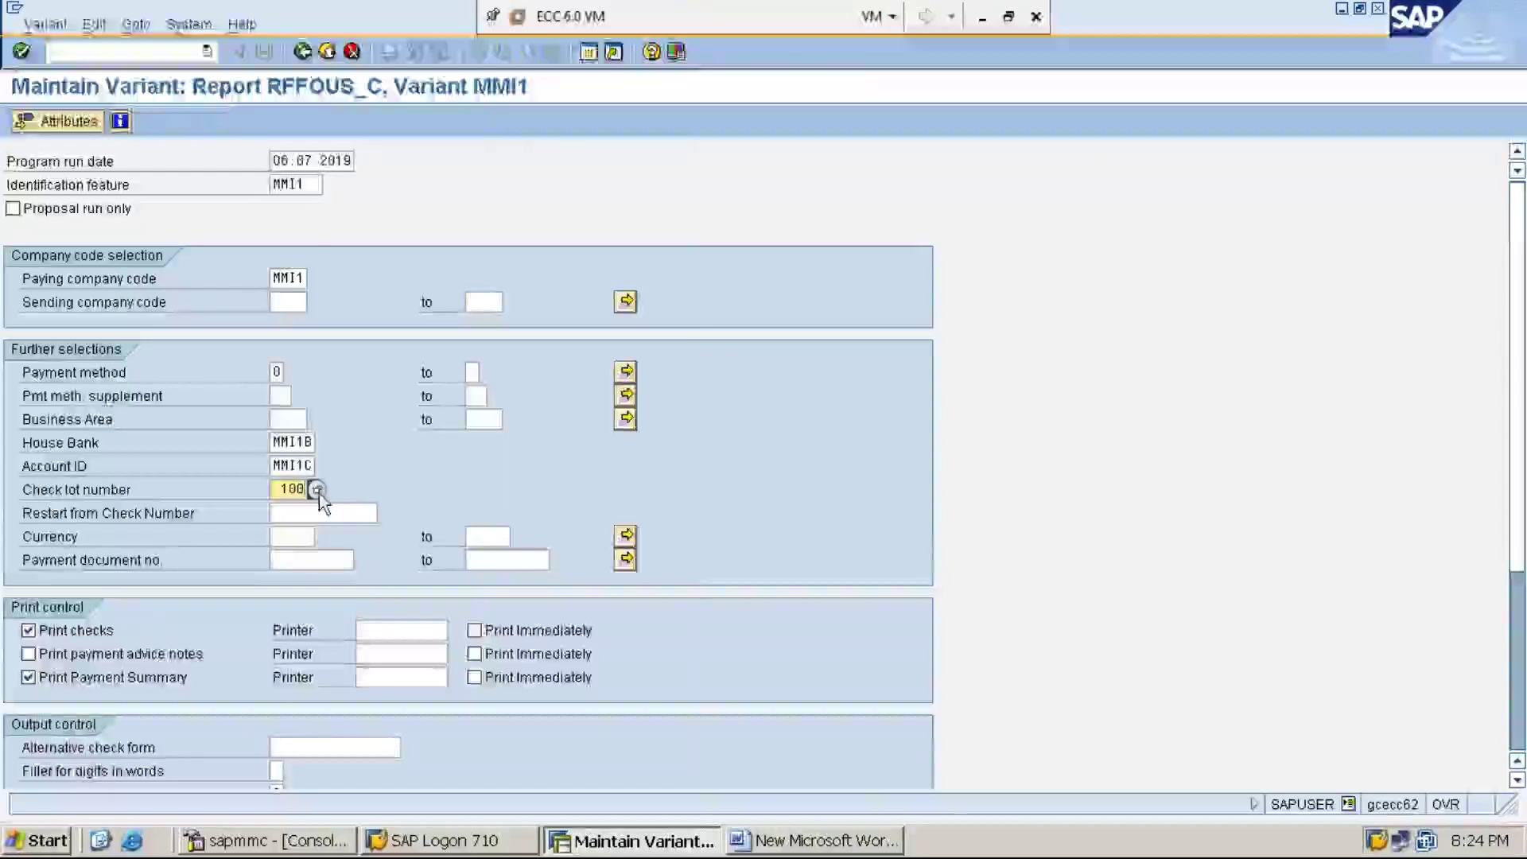
left_click(317, 491)
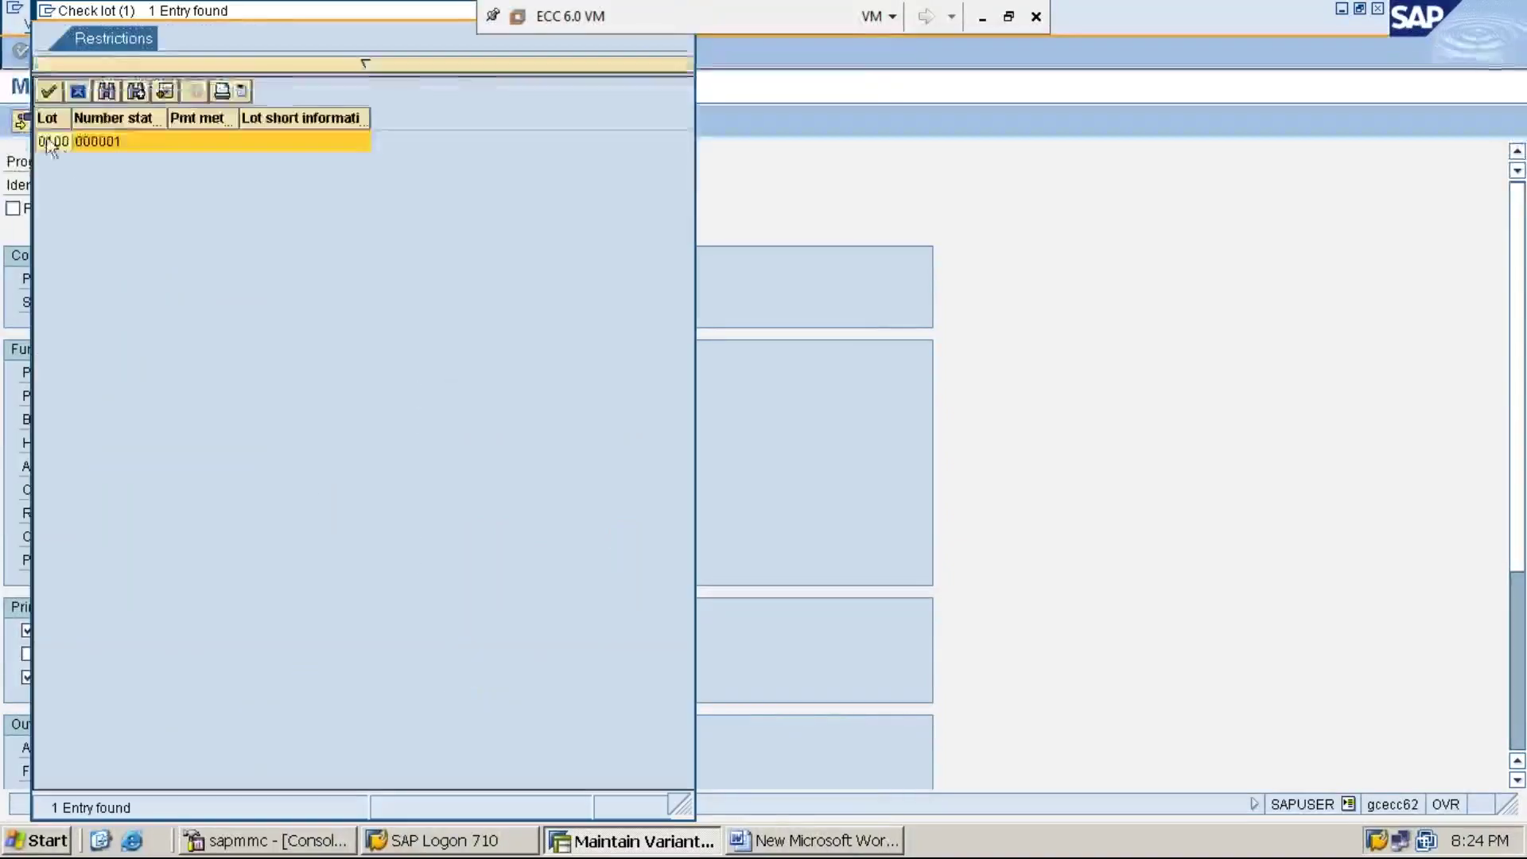
double_click(56, 145)
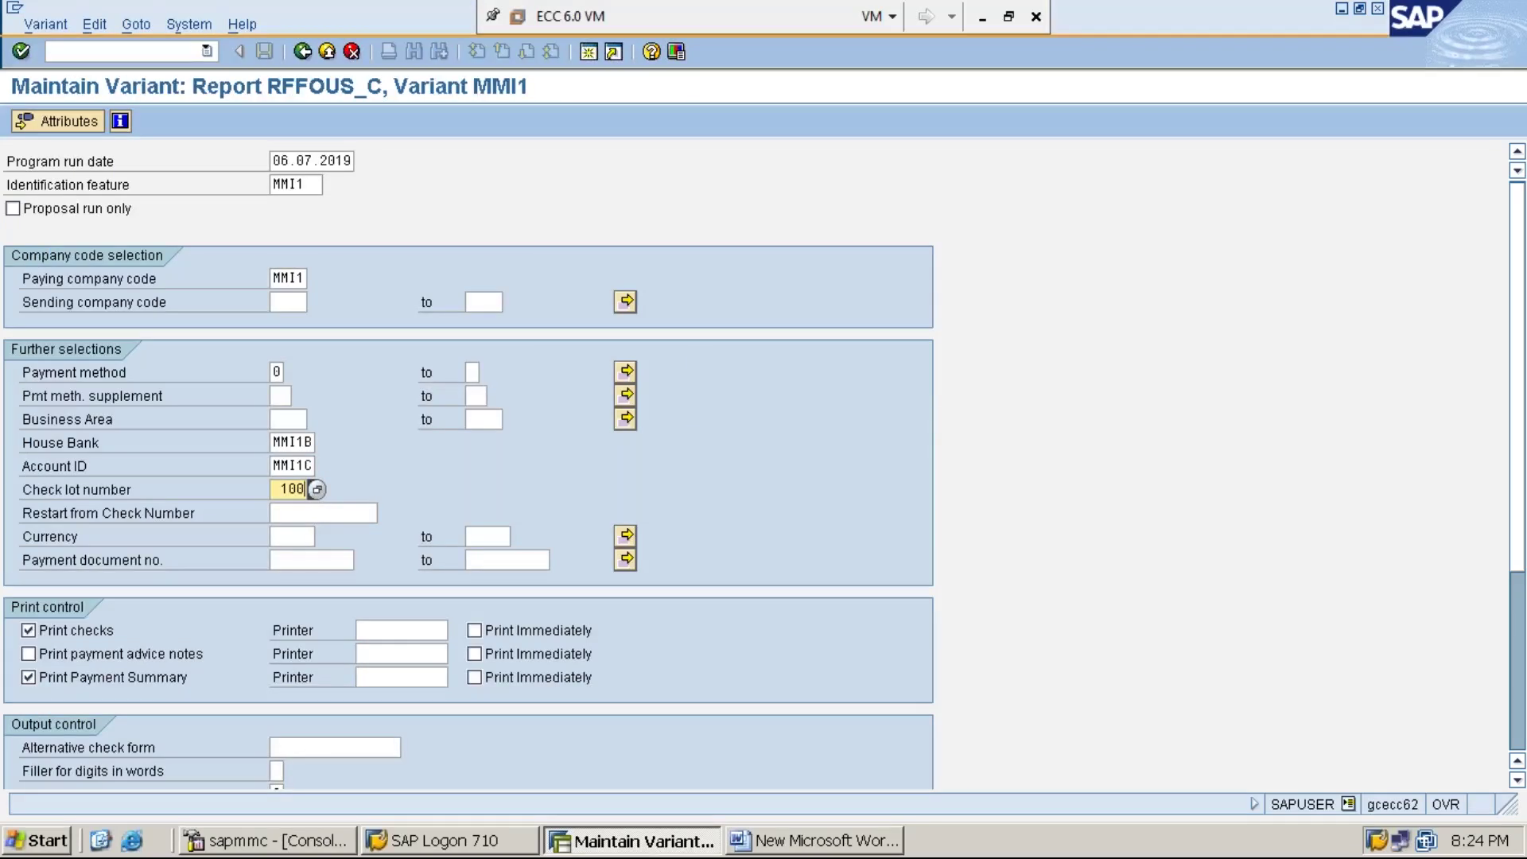
left_click(302, 533)
type("INR")
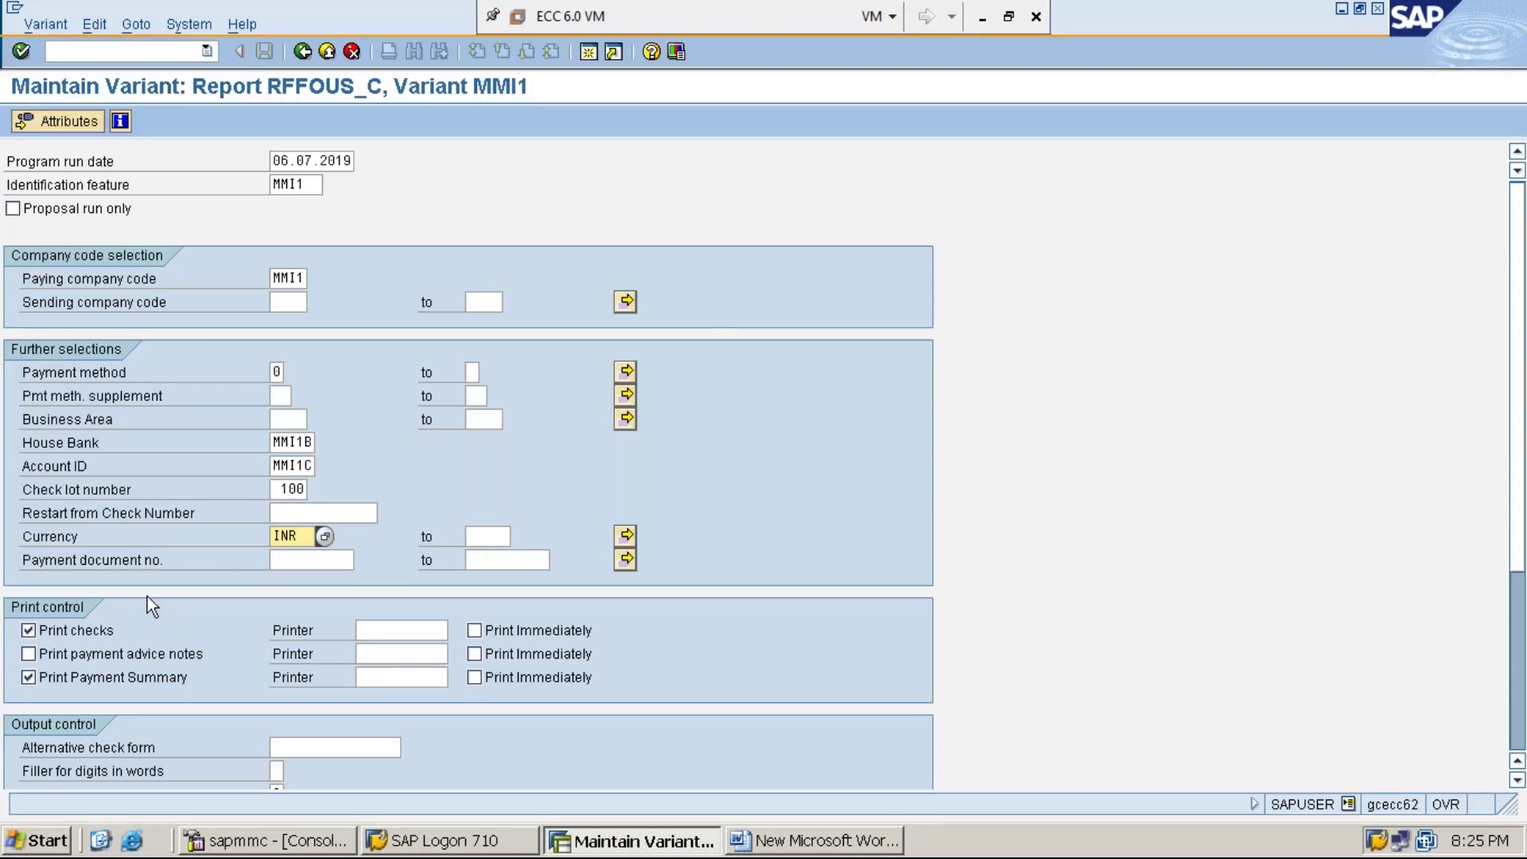
- Enable printing of payment advice notes and set printer LP01 for checks, payment advice notes and the payment summary
left_click(29, 654)
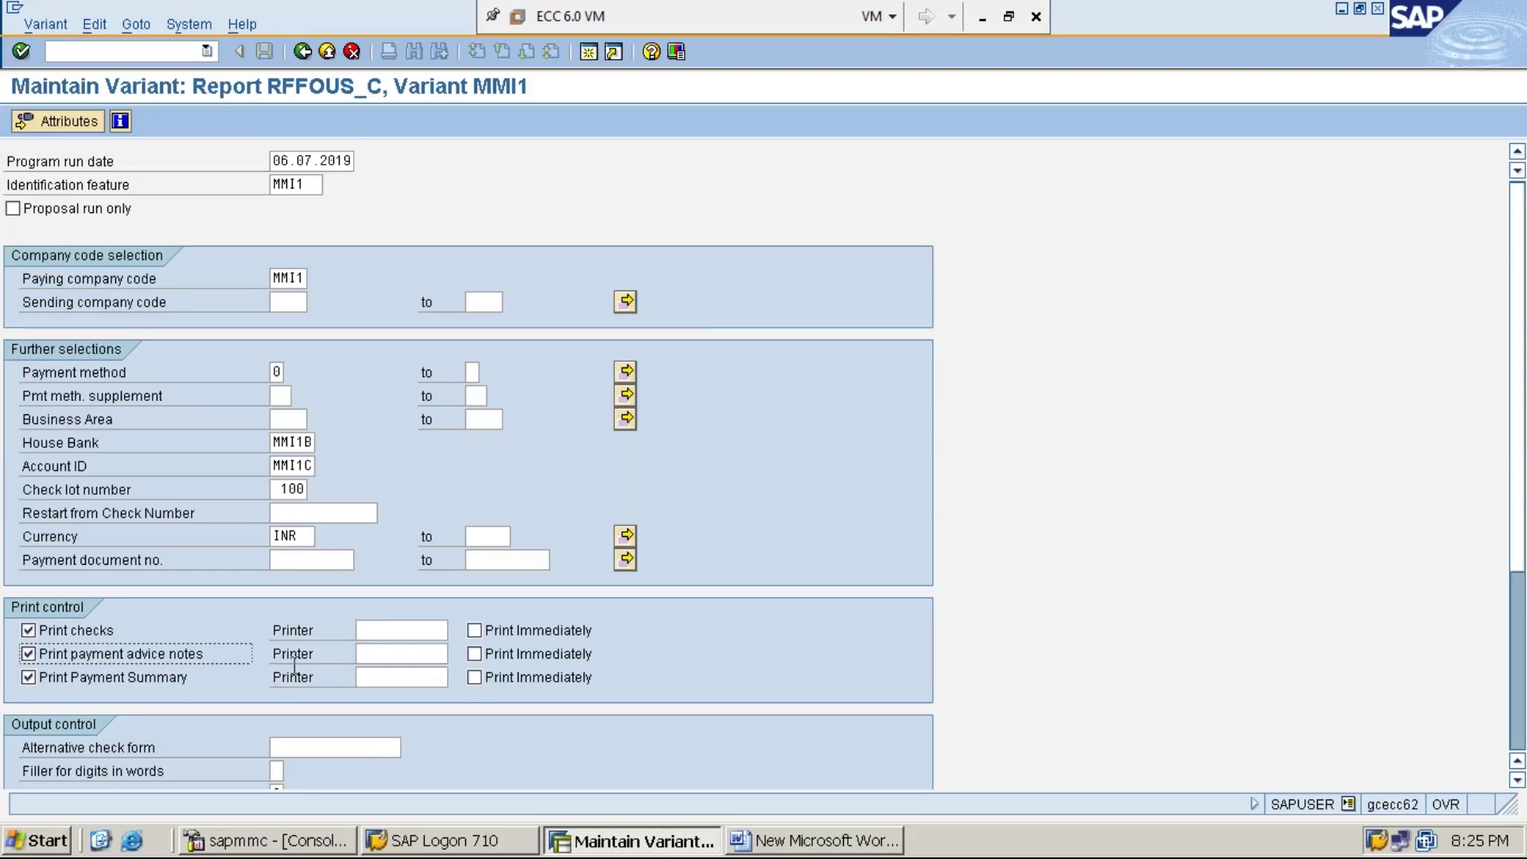
left_click(388, 630)
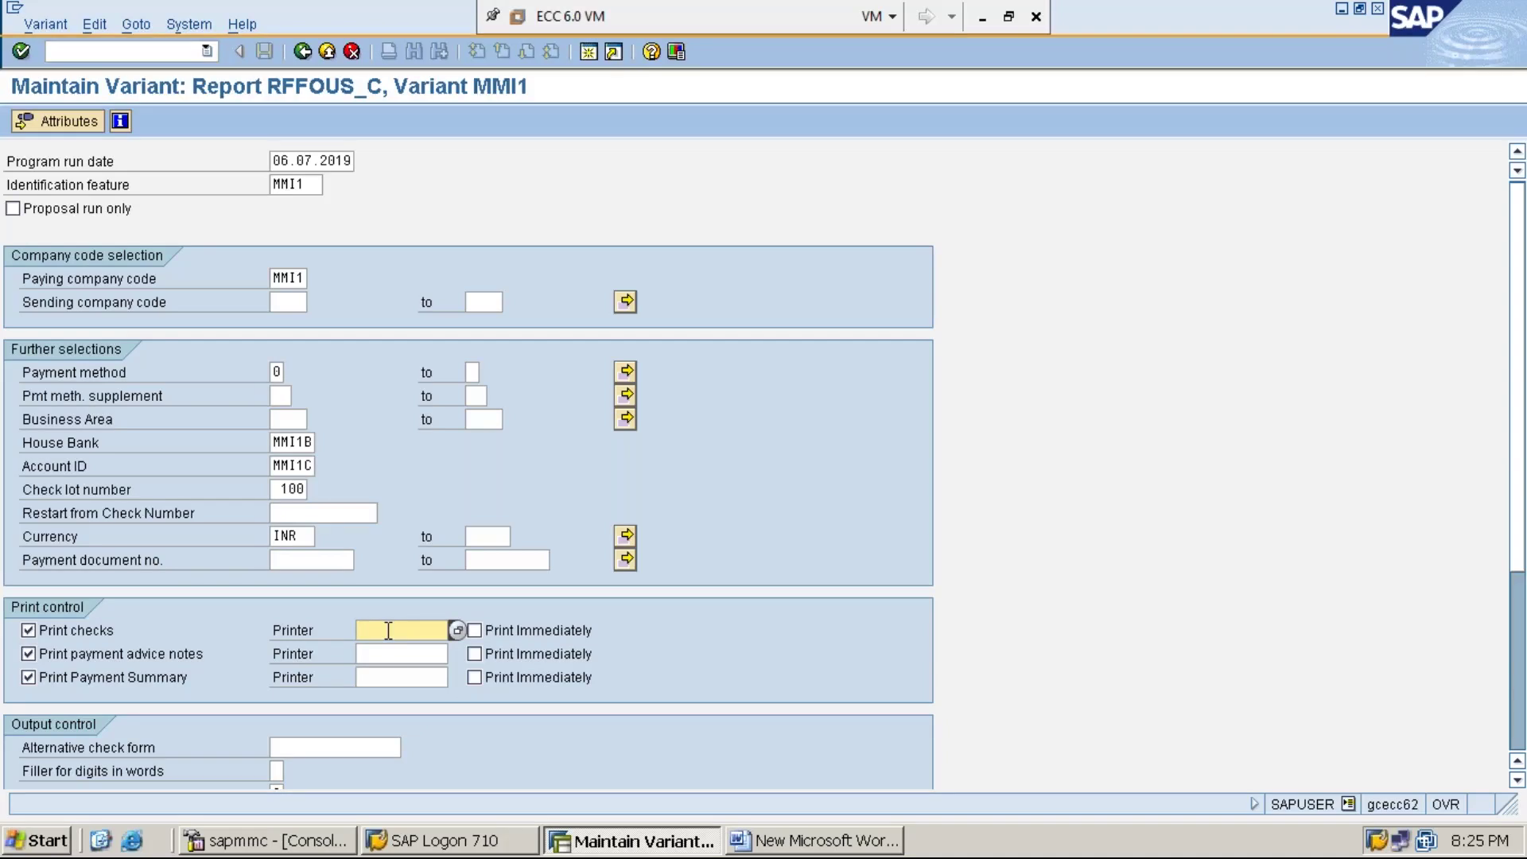
type("LP01")
key("Tab")
type("LP01")
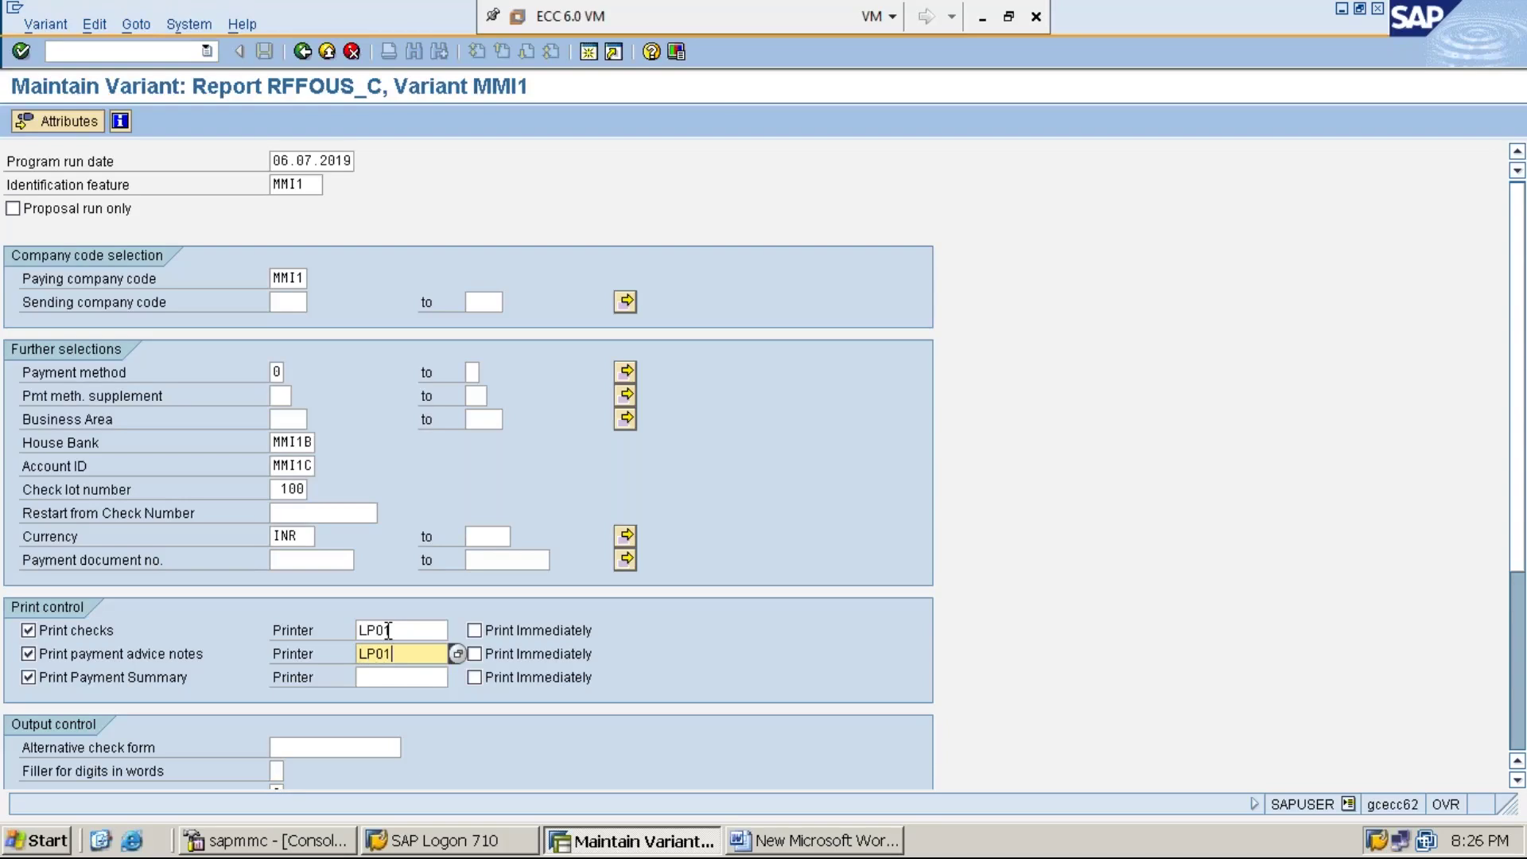
key("Tab")
type("LP01")
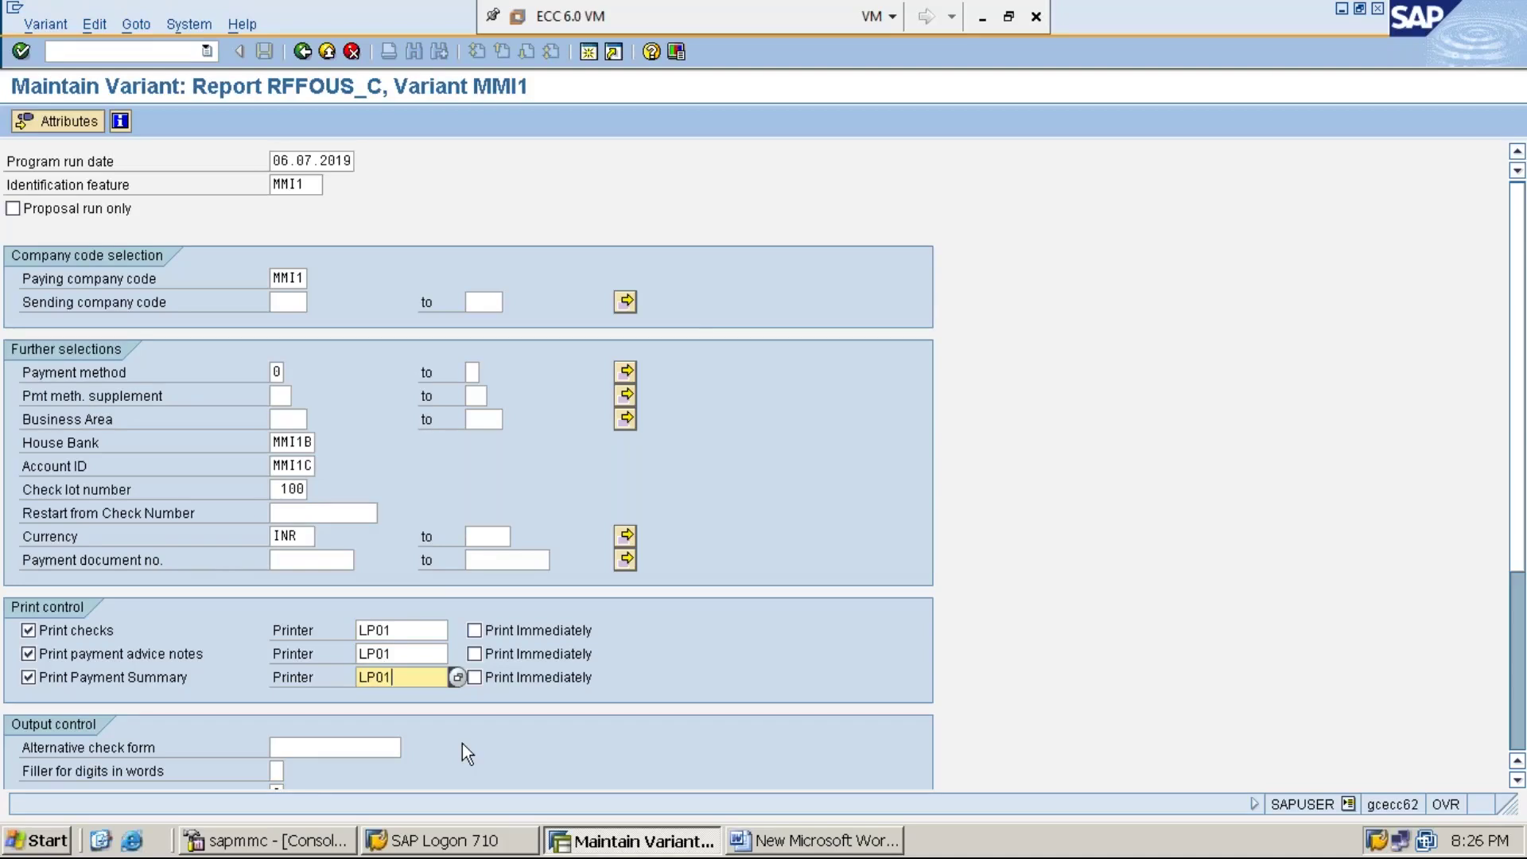
- Enable immediate printing for the variant's checks, payment advice notes and payment summary
left_click(475, 630)
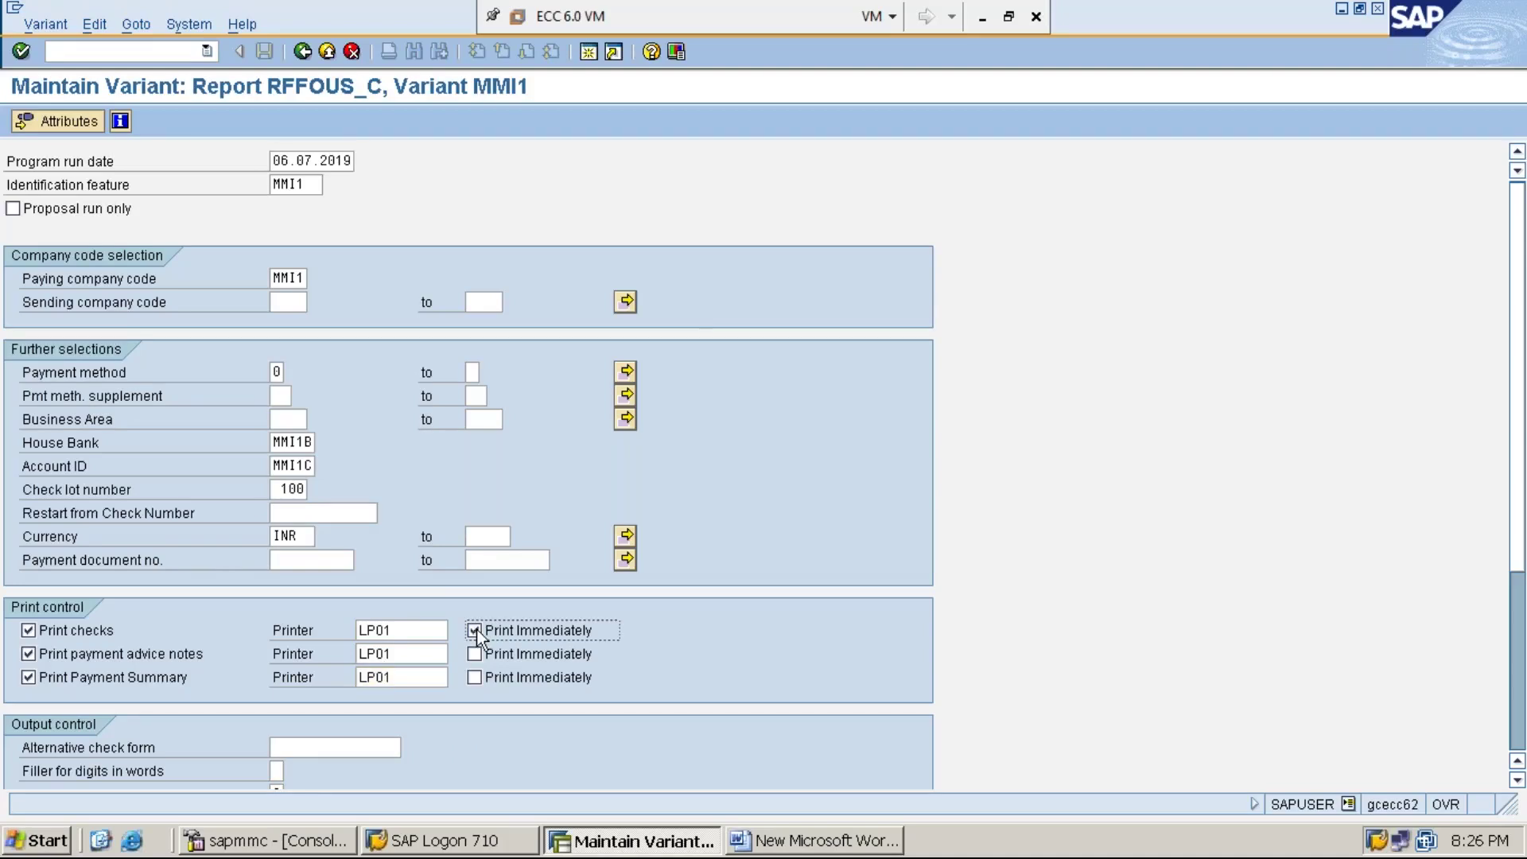
left_click(475, 653)
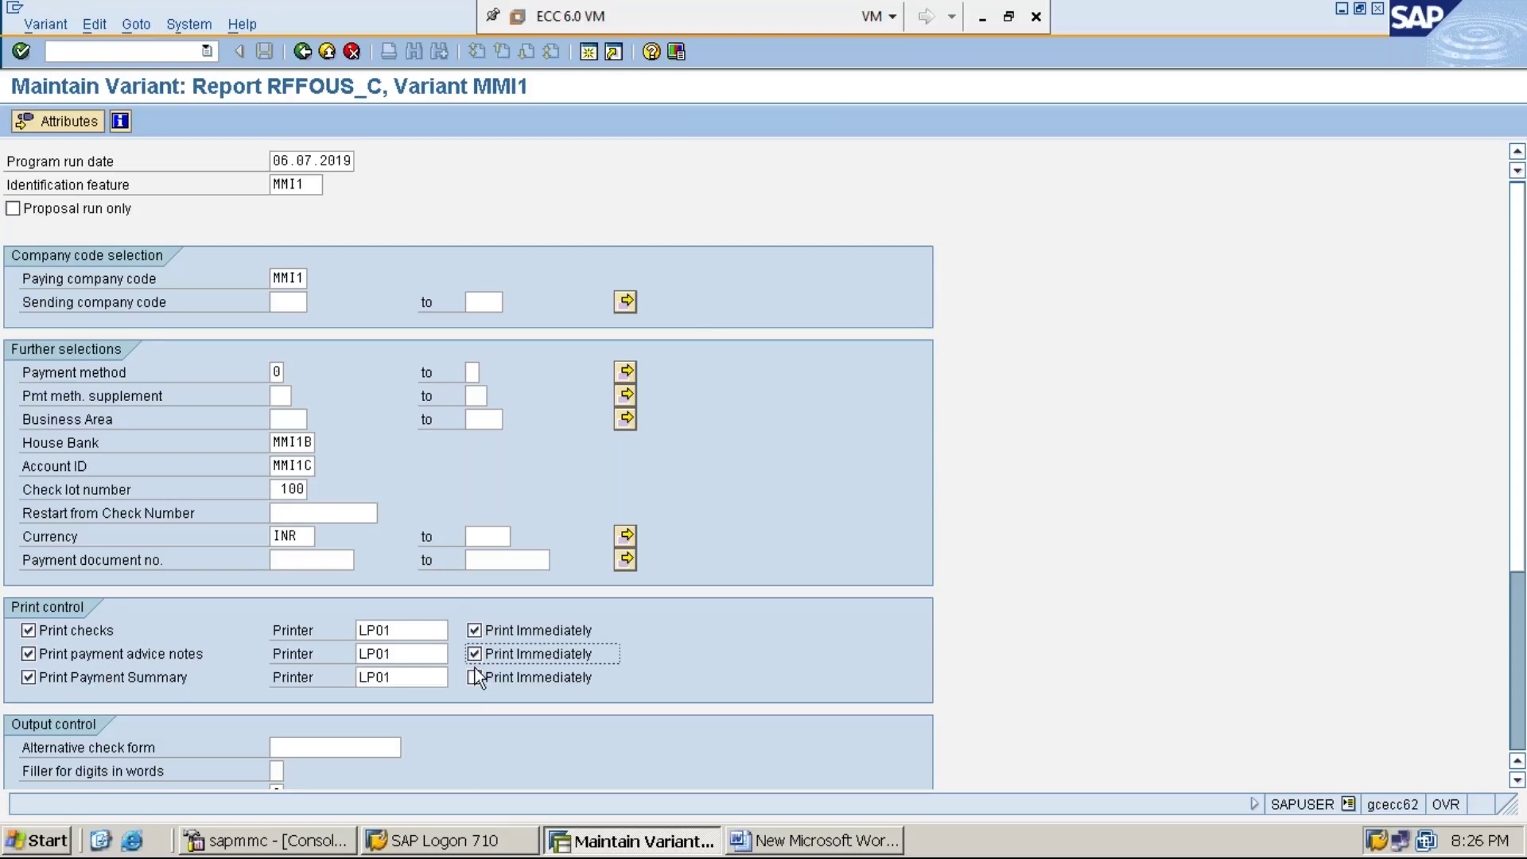
left_click(475, 678)
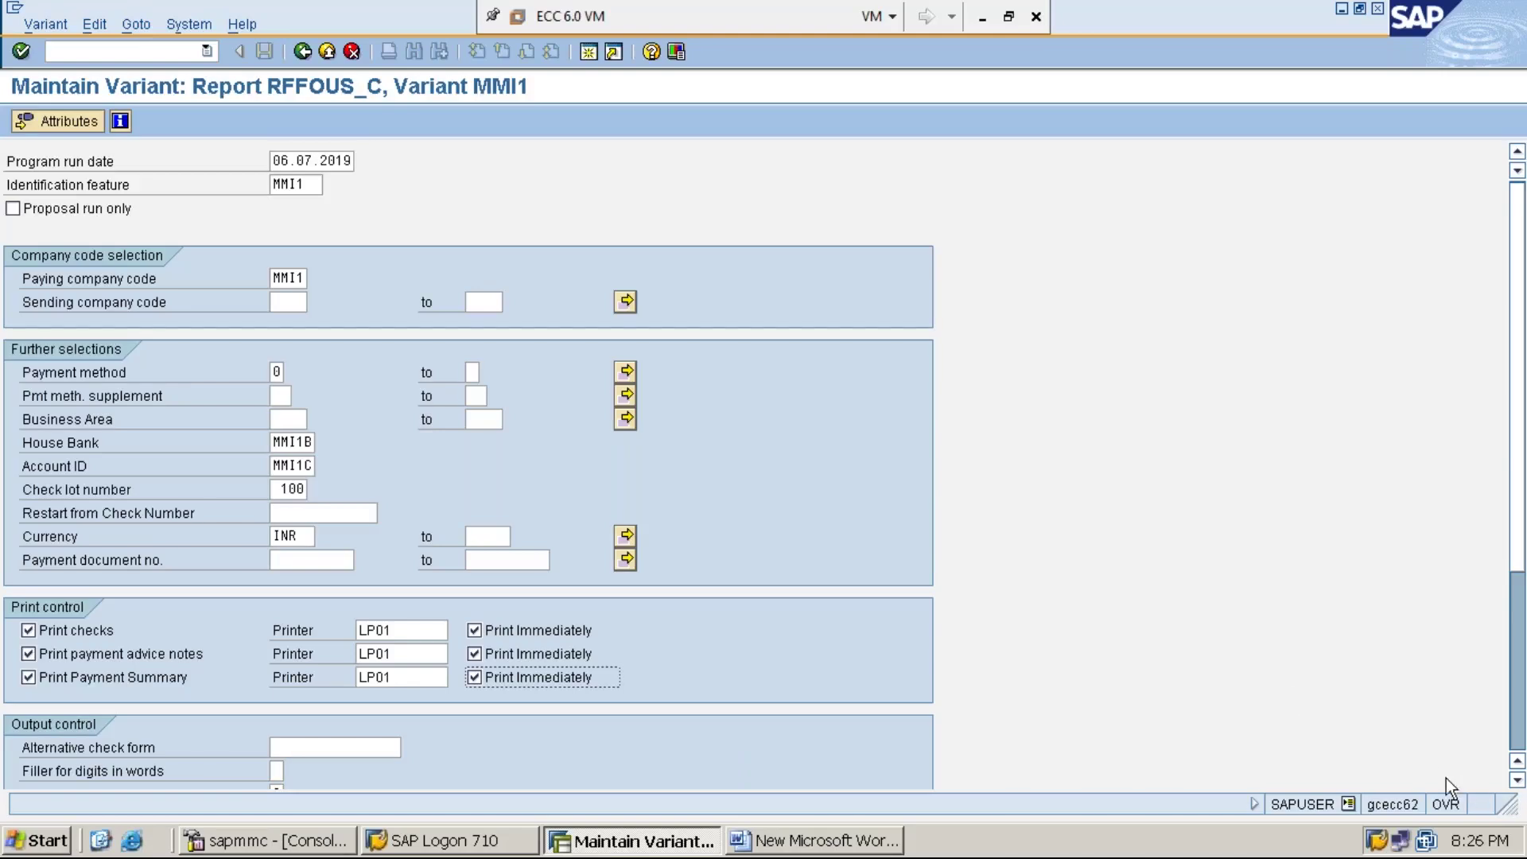
- Clear the number of sample printouts in the variant's output control and enable Do not Void any Checks
left_click(1517, 781)
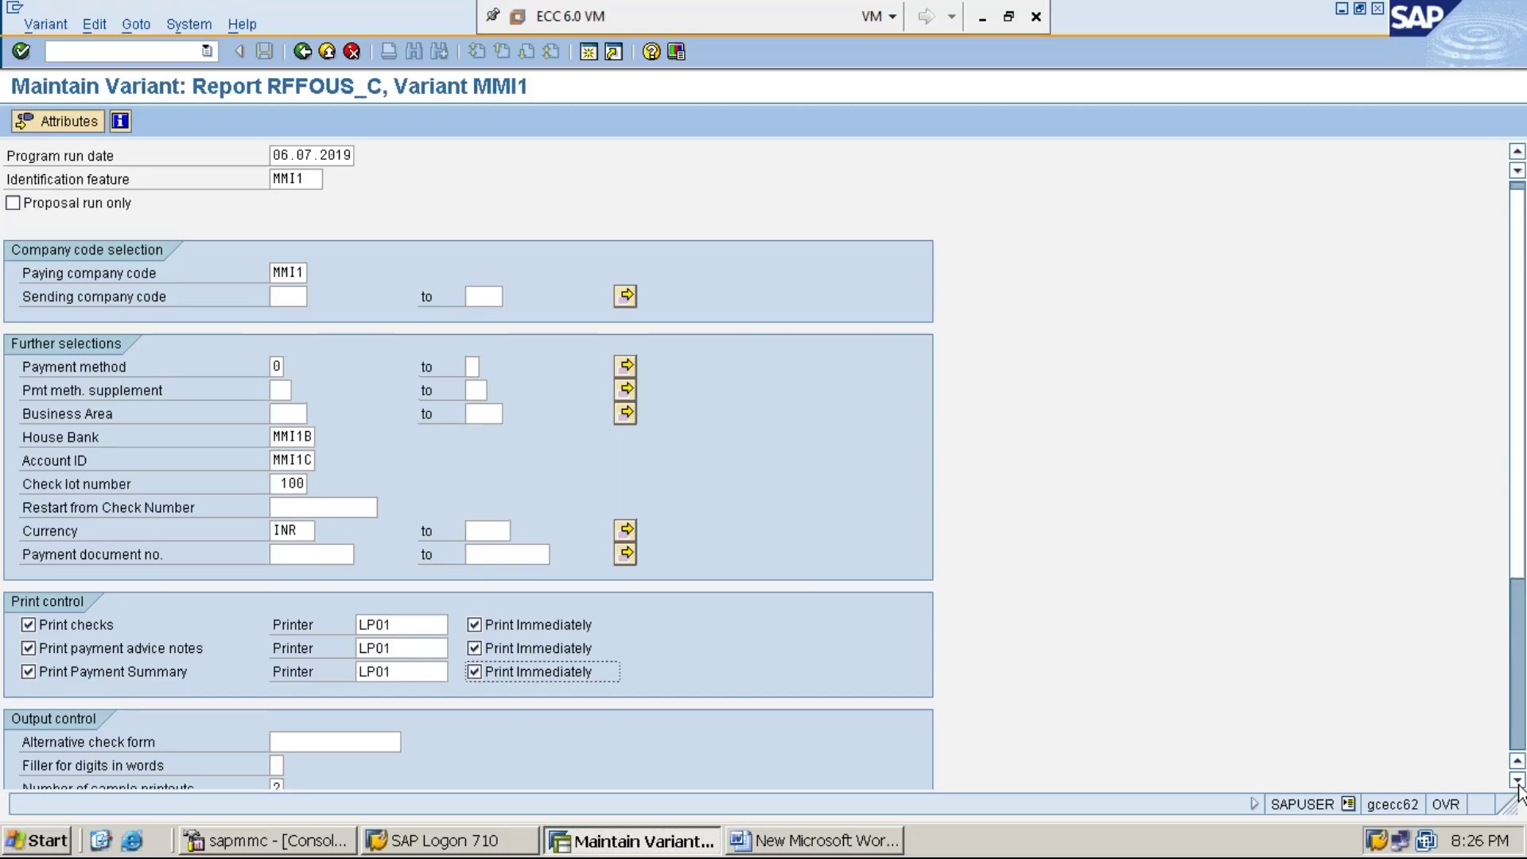
left_click(1517, 781)
left_click(1518, 781)
left_click(1518, 781)
left_click(1517, 781)
left_click(1518, 781)
left_click(1518, 781)
left_click(1518, 781)
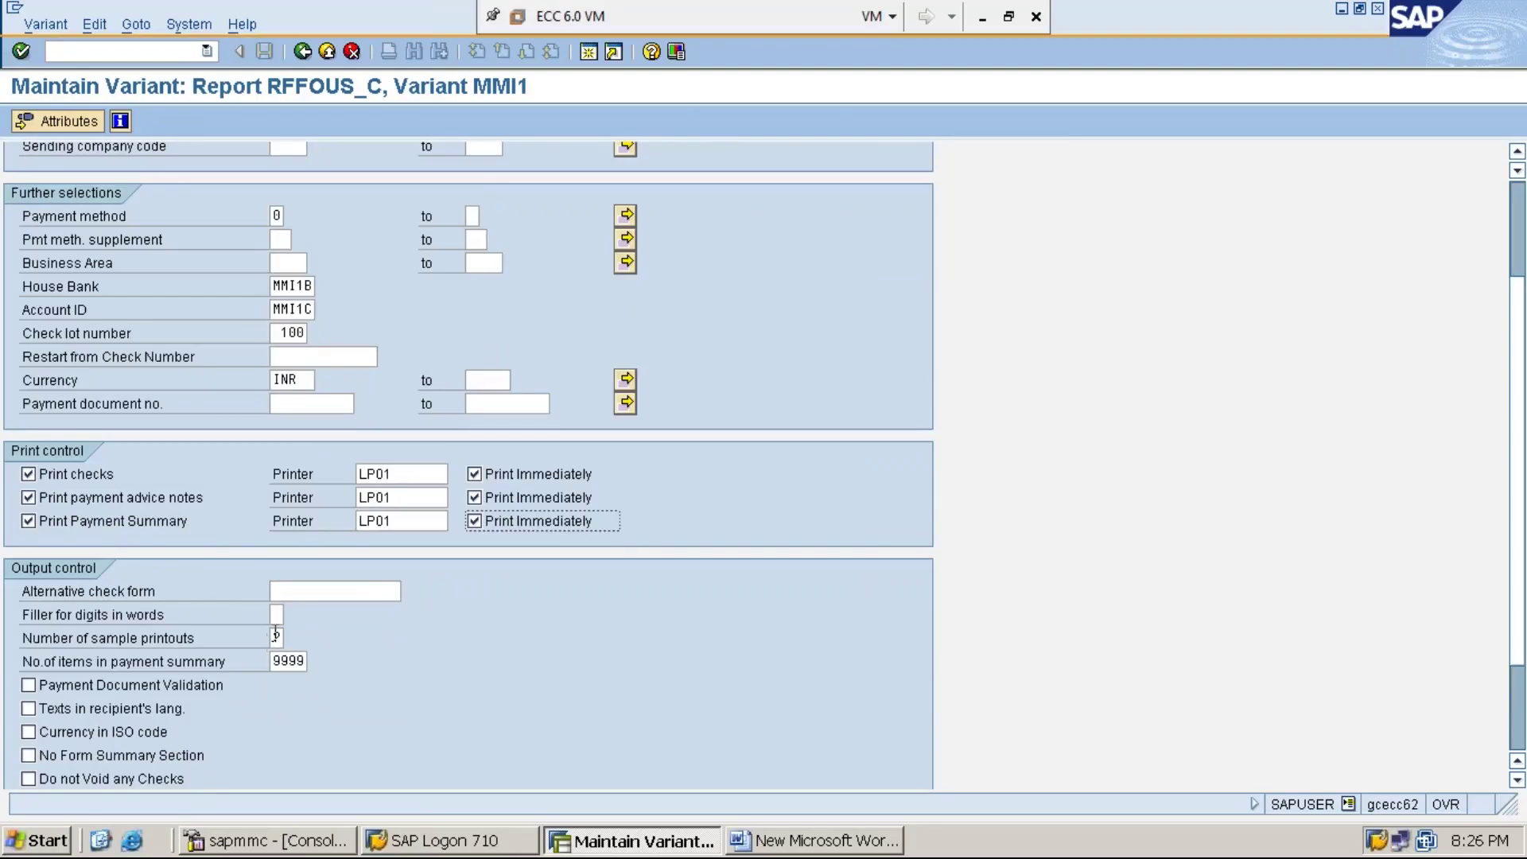
left_click(276, 636)
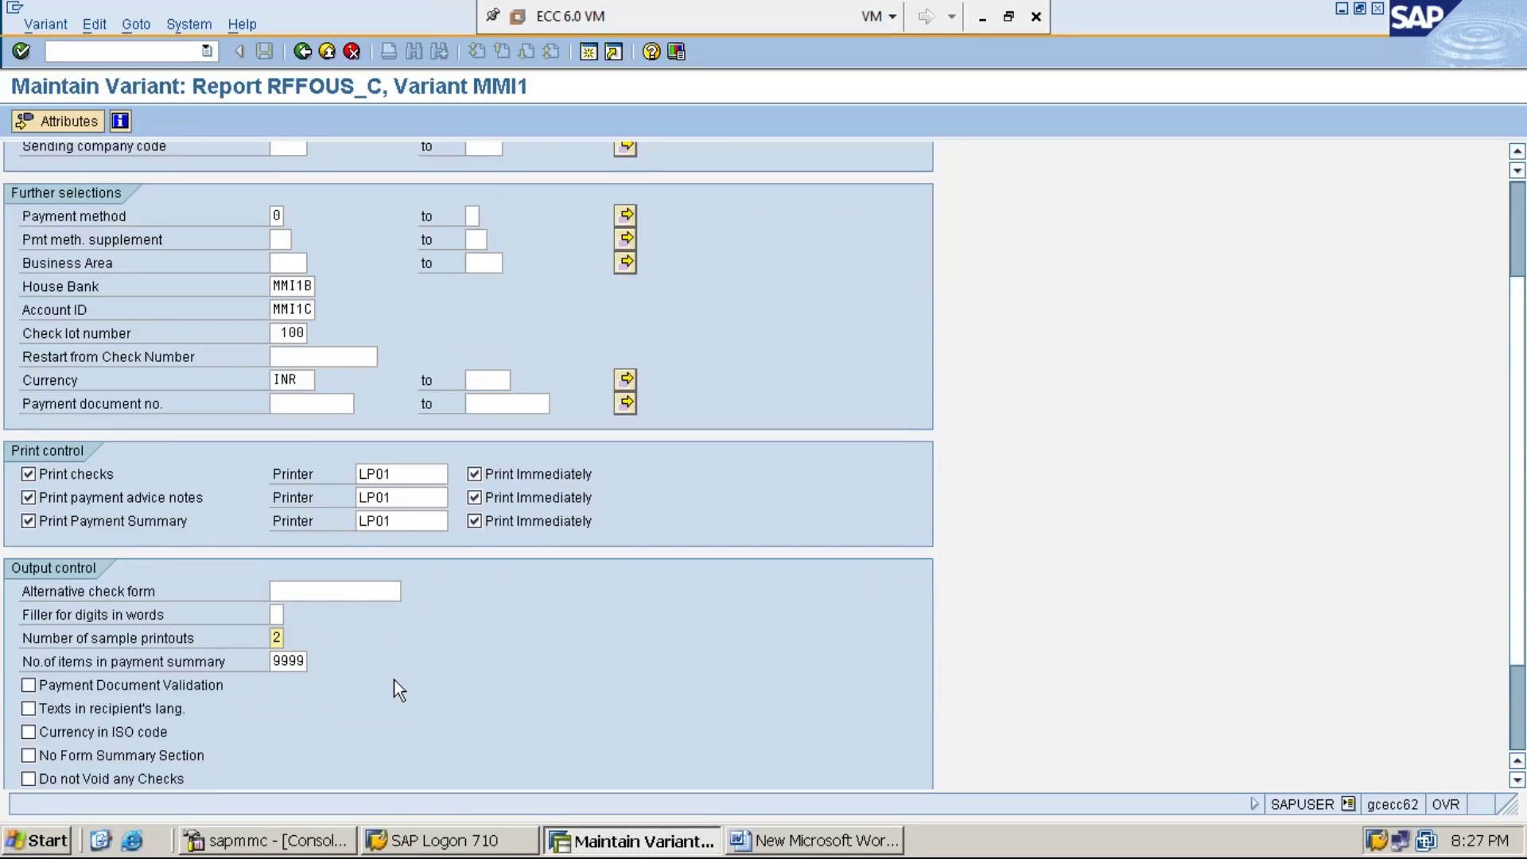
key("Delete")
left_click(29, 779)
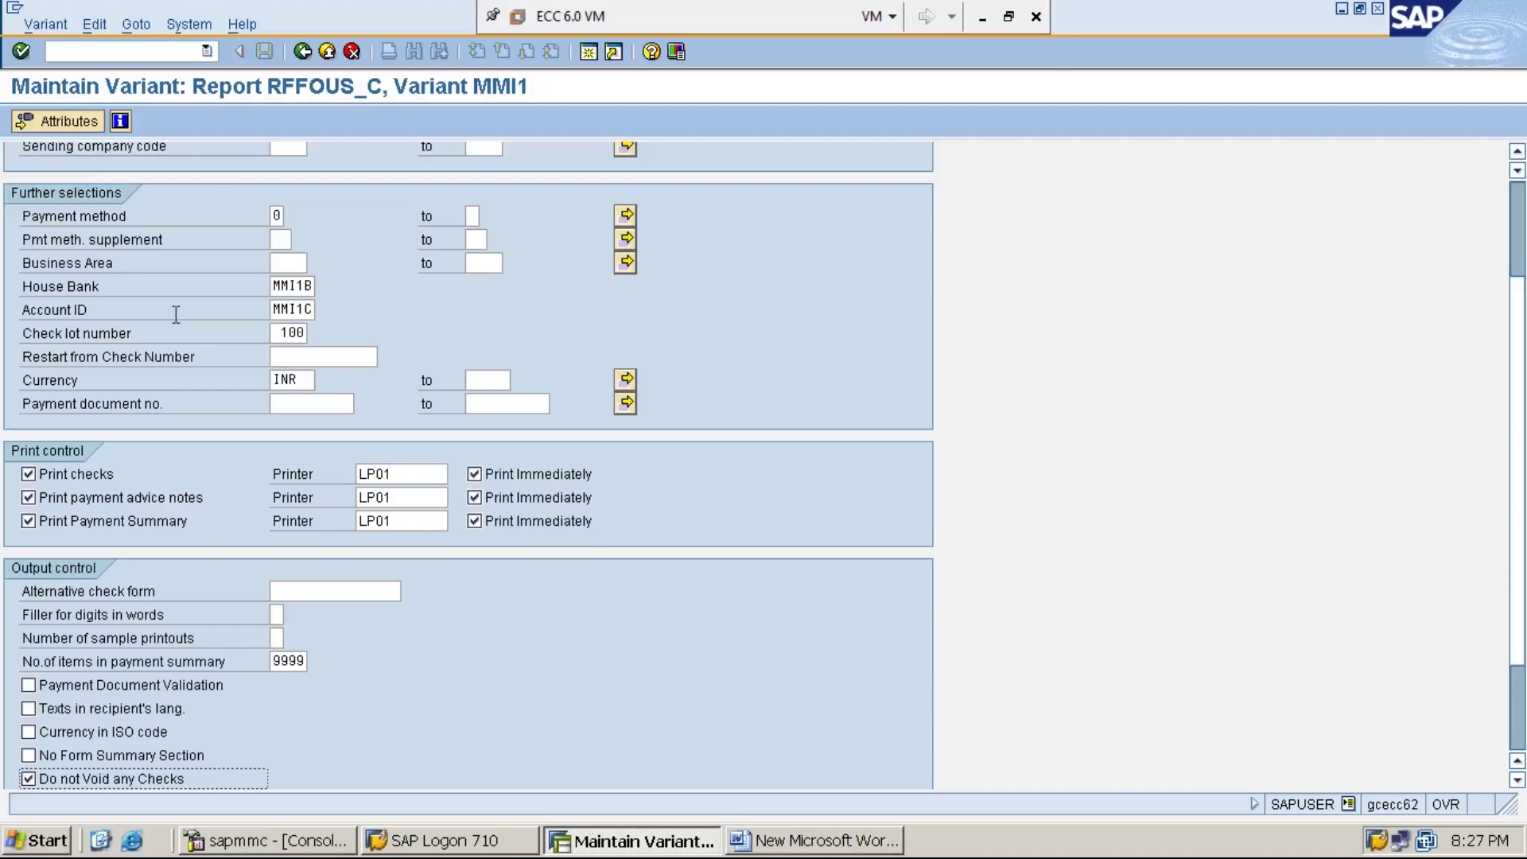
- Enter AUTOMATIC PAYMENT PROGRAM as the variant's meaning in its attributes and save the variant
left_click(70, 124)
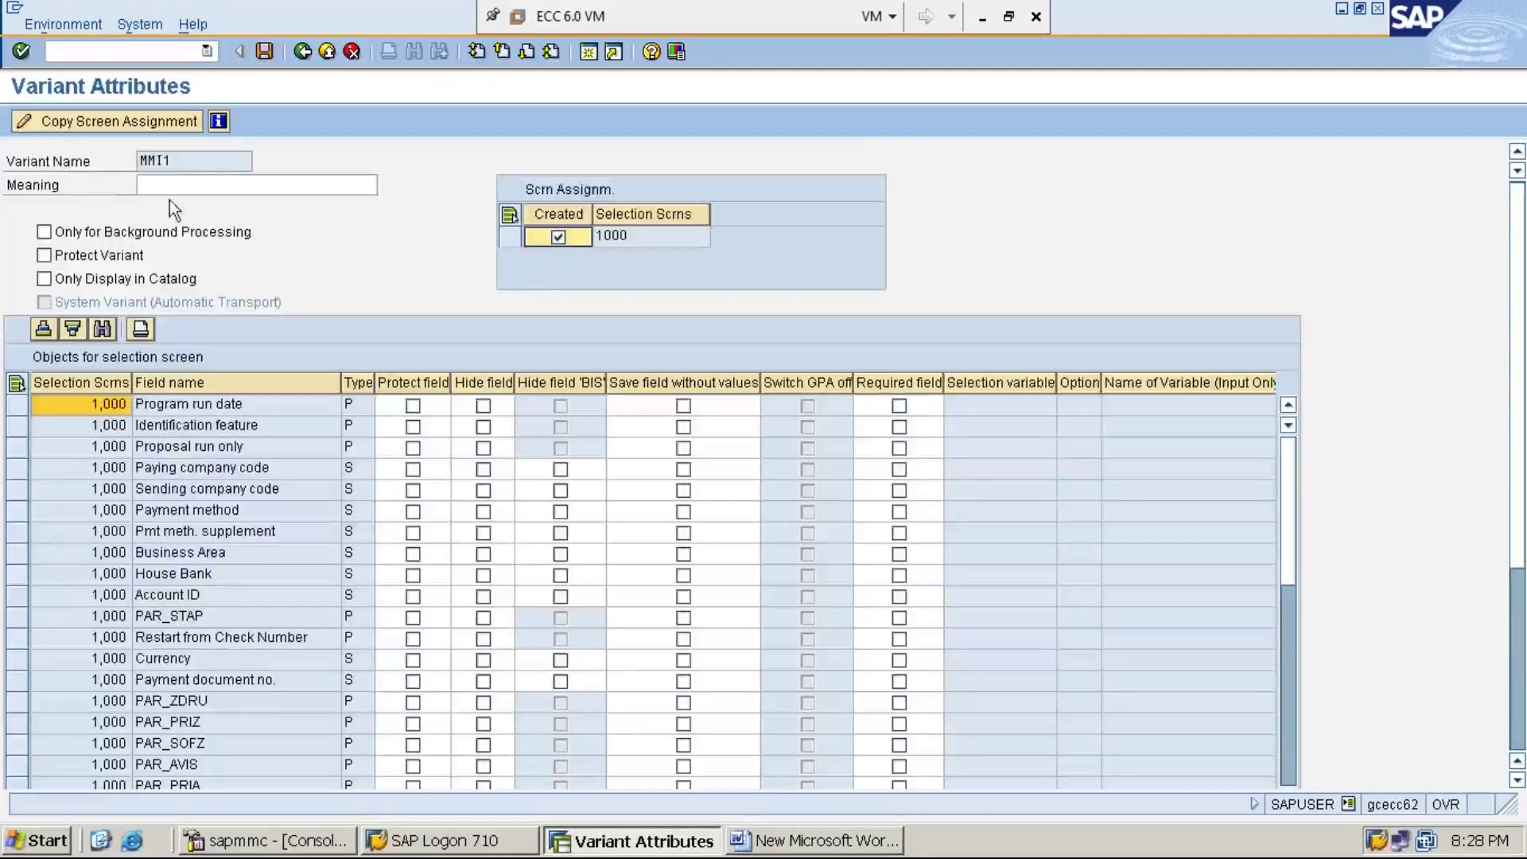
left_click(216, 185)
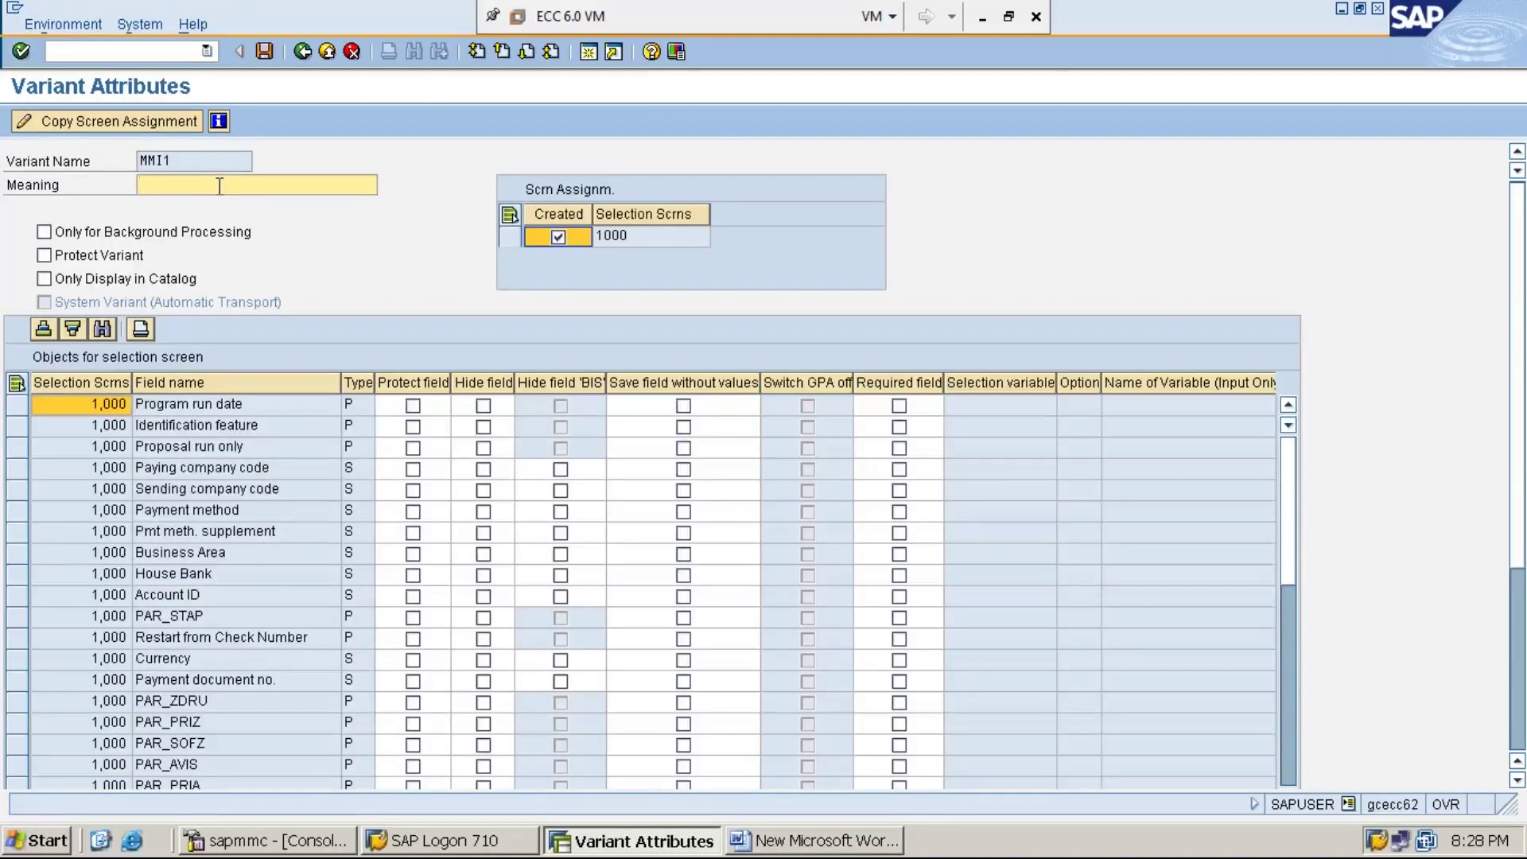
type("AUTOMATIC M")
key("BackSpace")
type("PAYMENT PROGRAM")
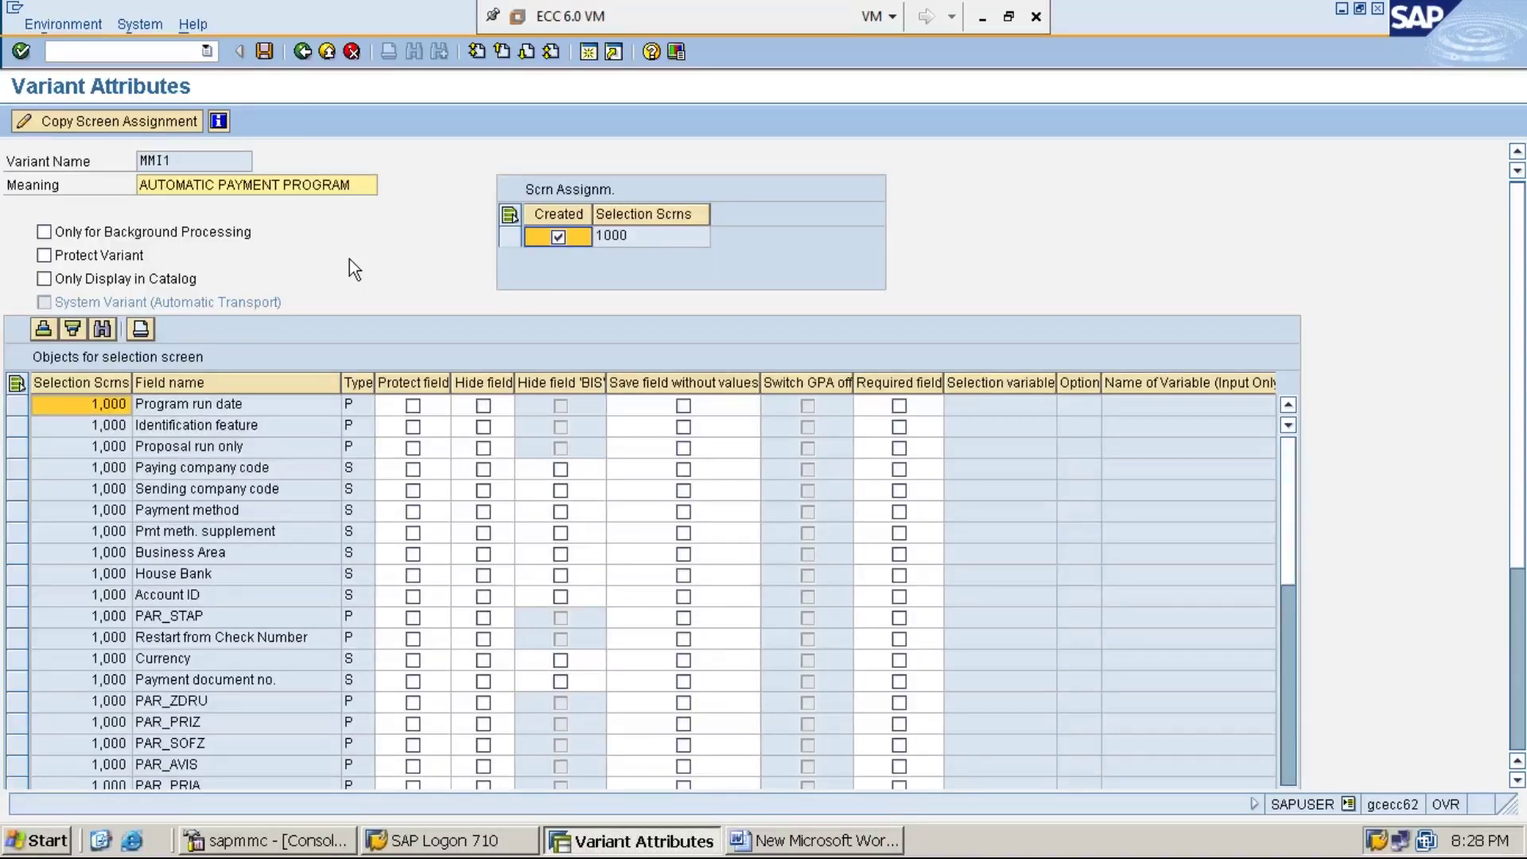
left_click(266, 54)
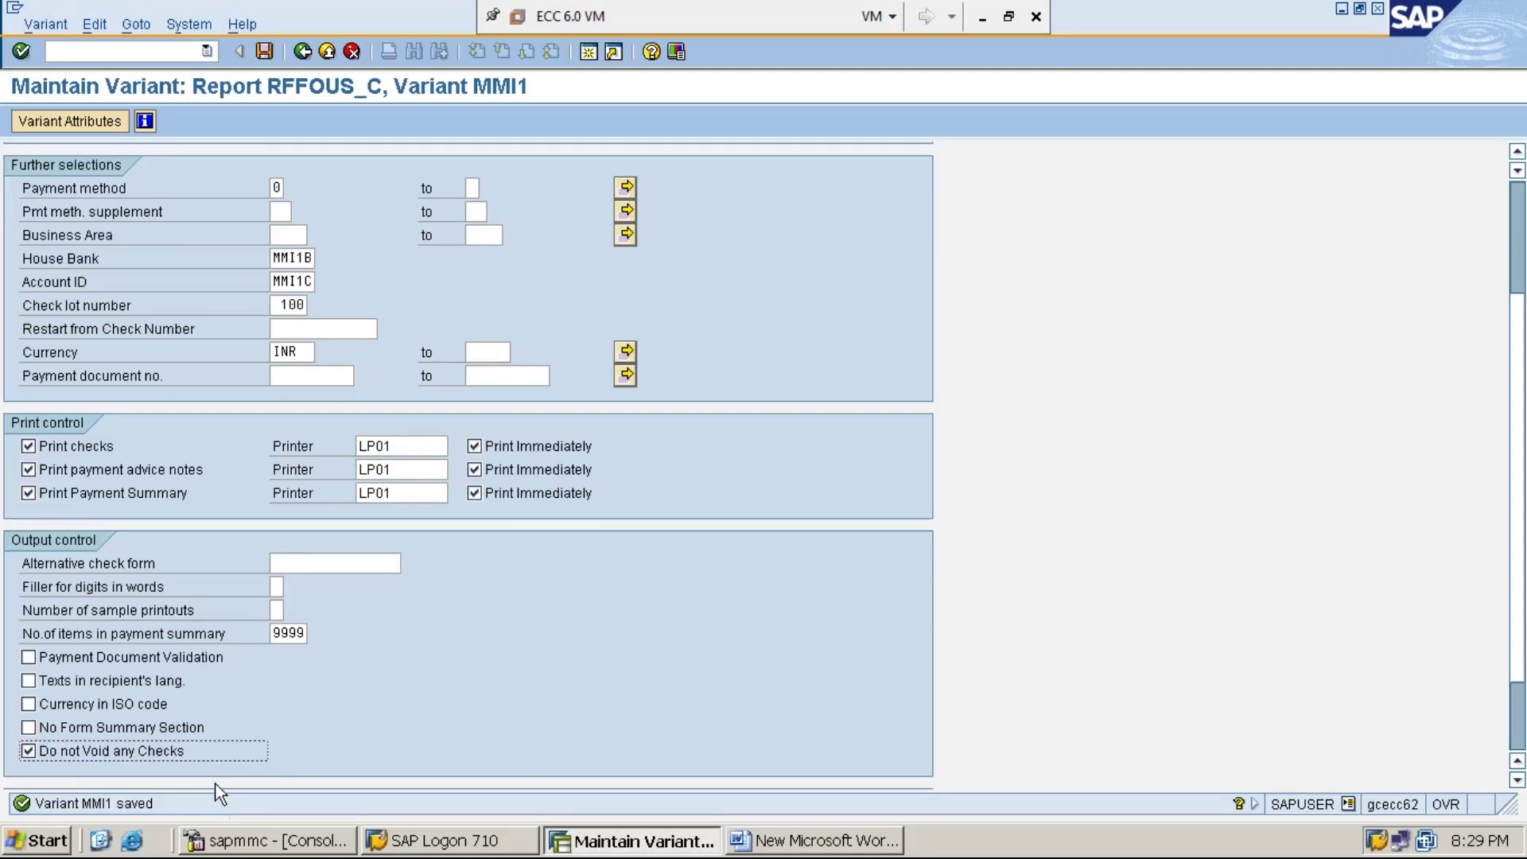
- Save the values of variant MMI1, return to the payment run and save its printout settings
left_click(265, 50)
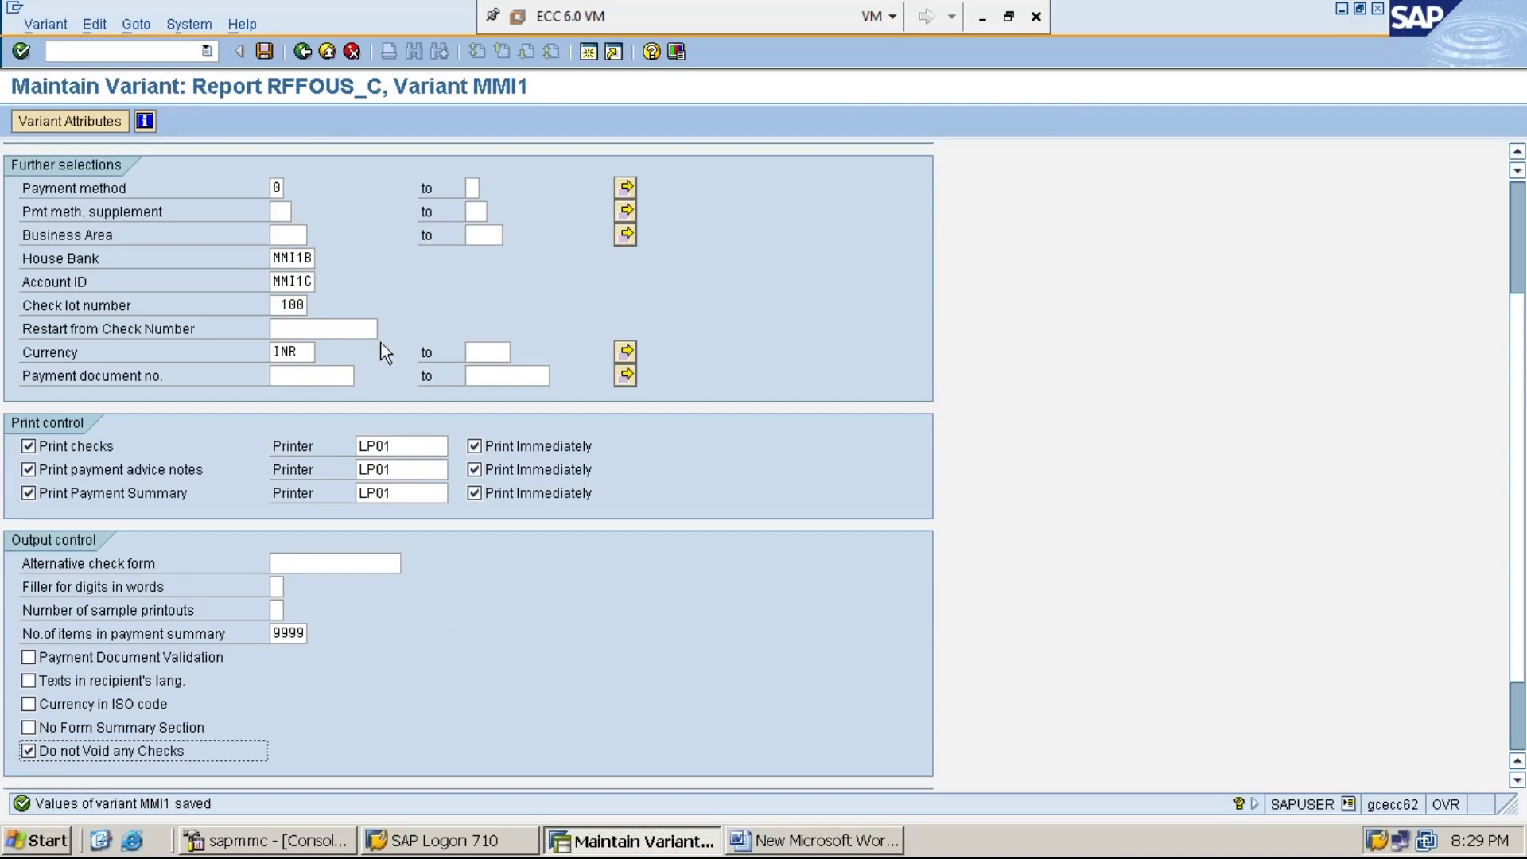
left_click(302, 52)
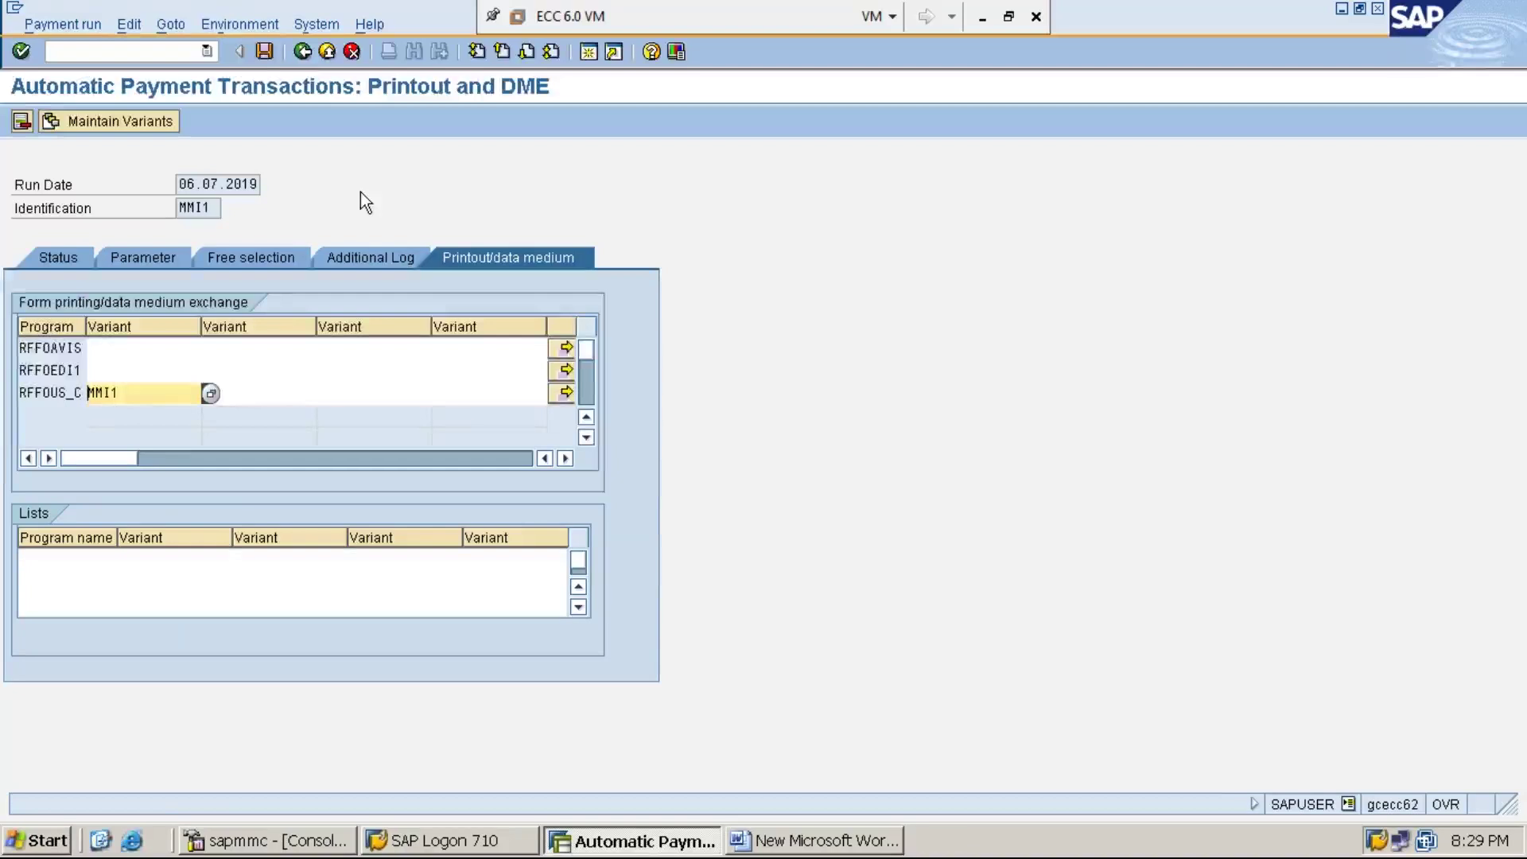
left_click(265, 52)
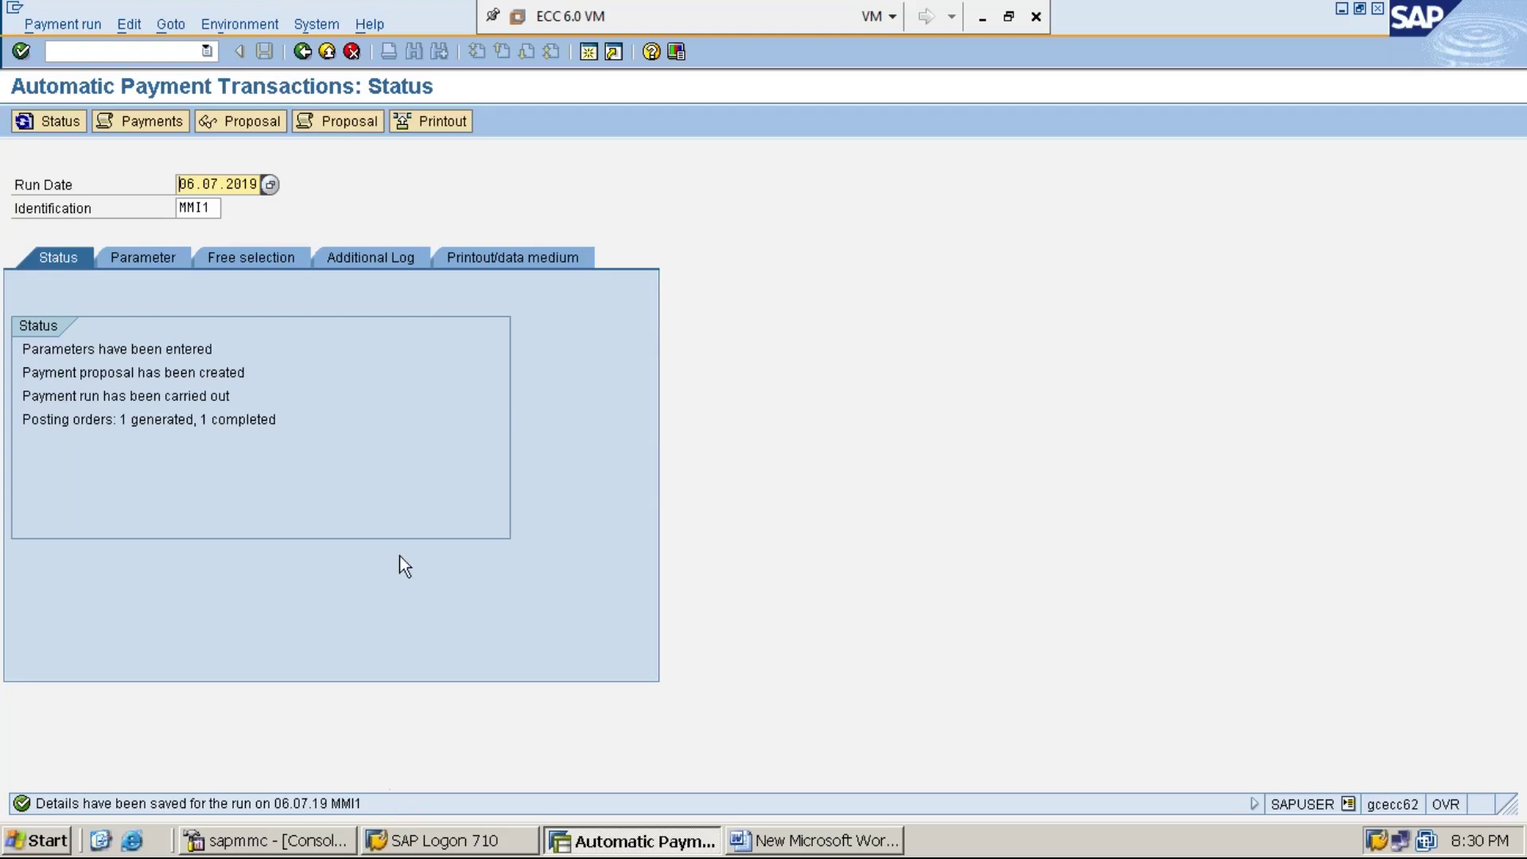
left_click(429, 123)
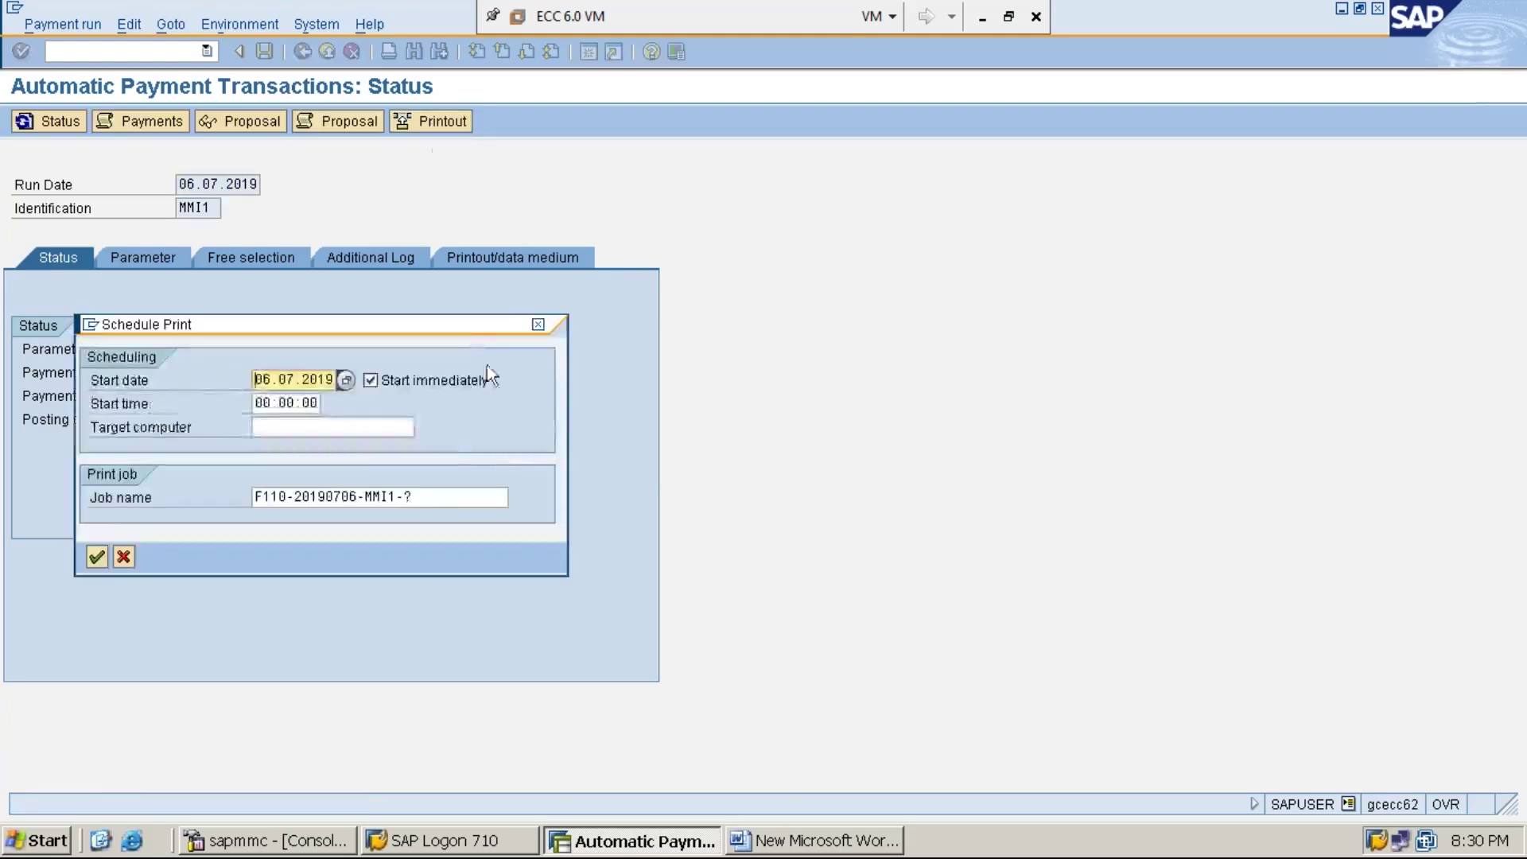
left_click(371, 380)
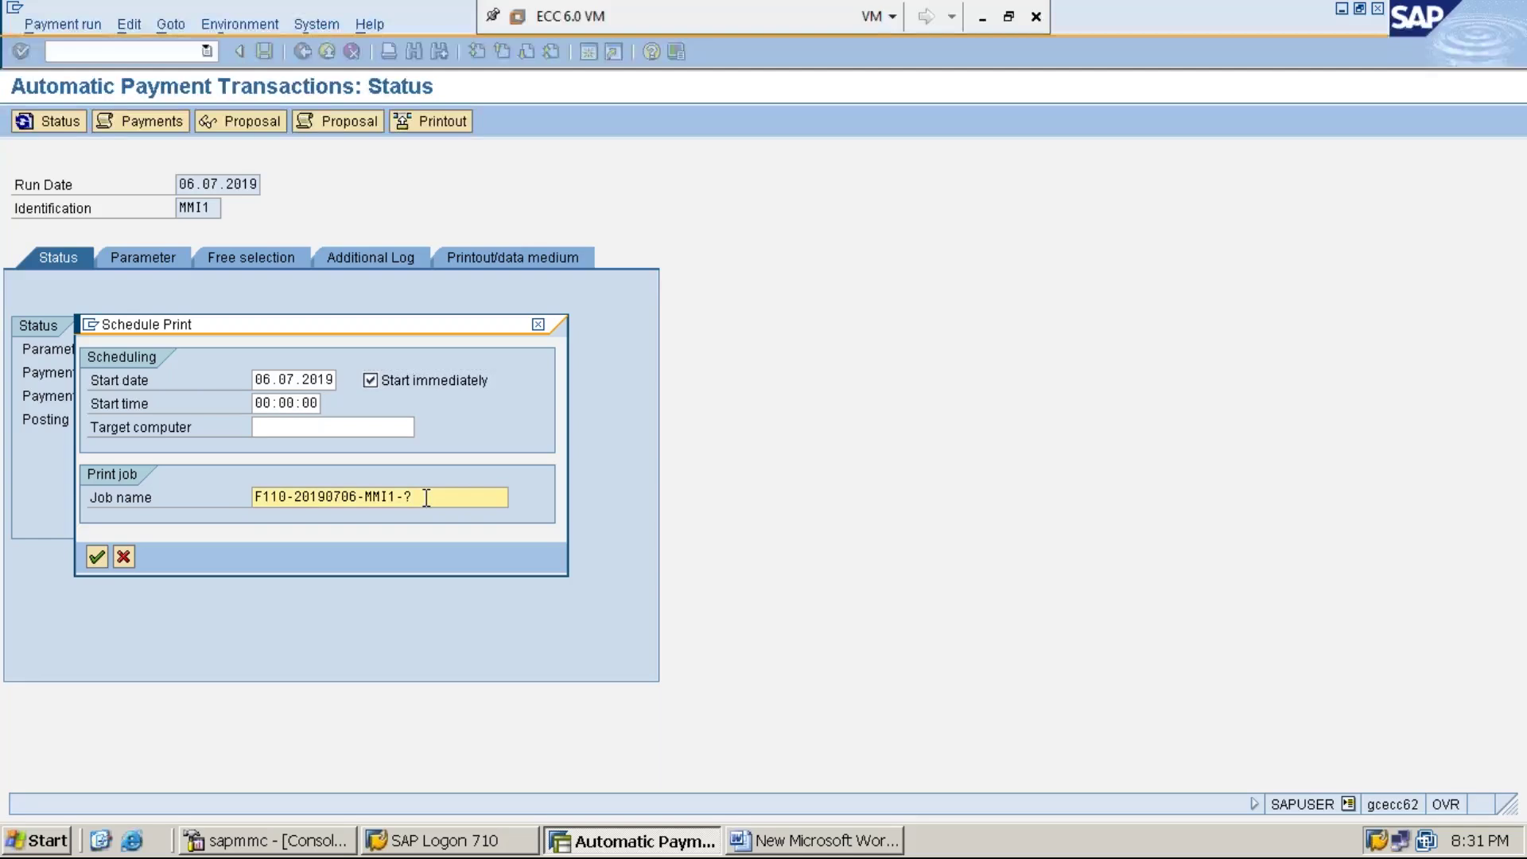
key("BackSpace")
type("MMI1")
key("Return")
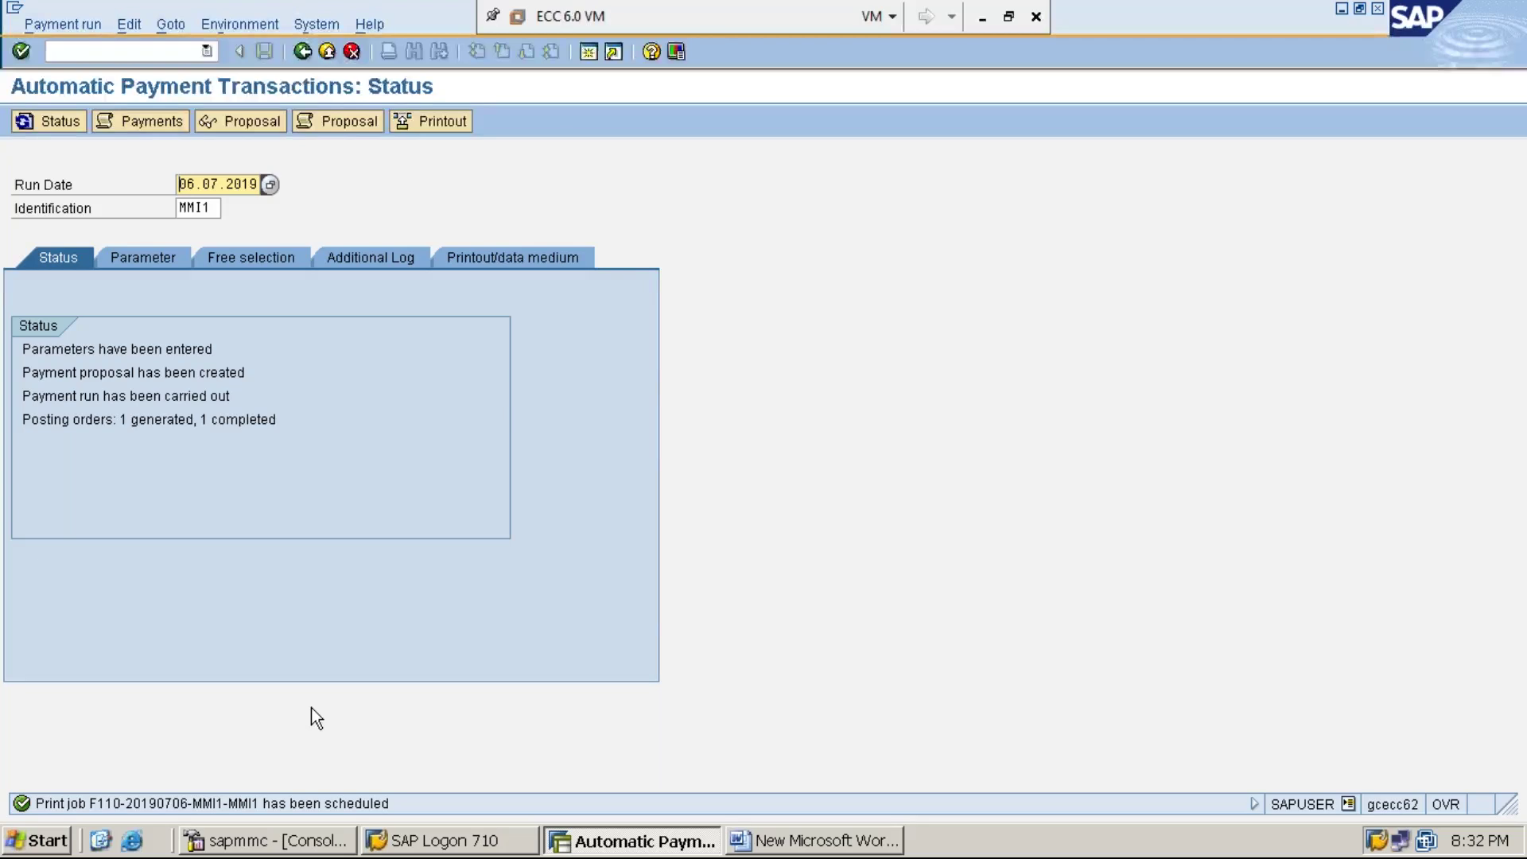
- Open the spool output controller and list the spool requests created by SAPUSER on 06.07.2019 in client 800
left_click(317, 25)
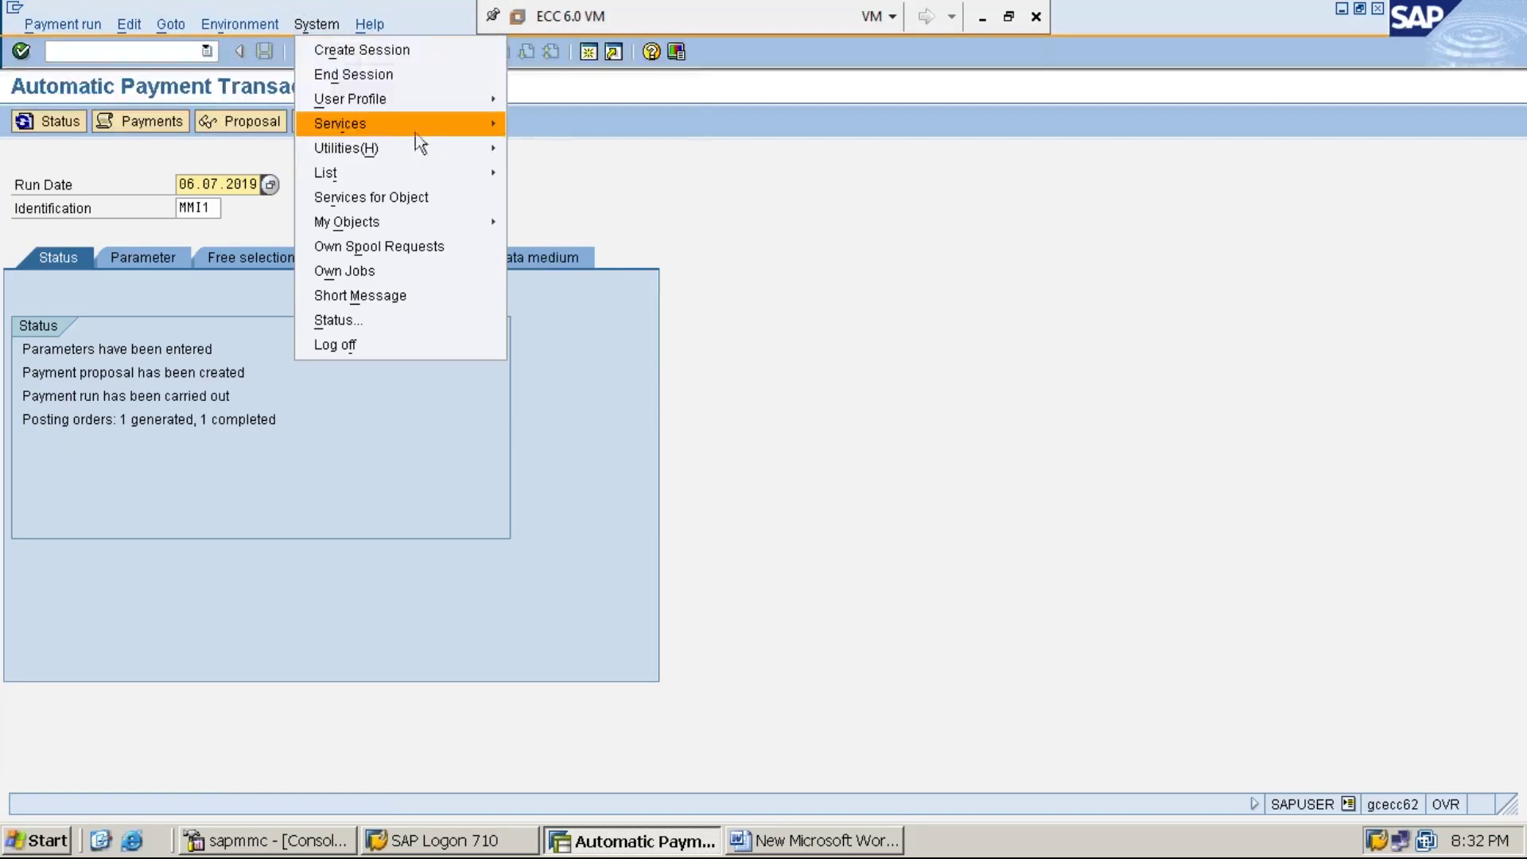
mouse_move(440, 133)
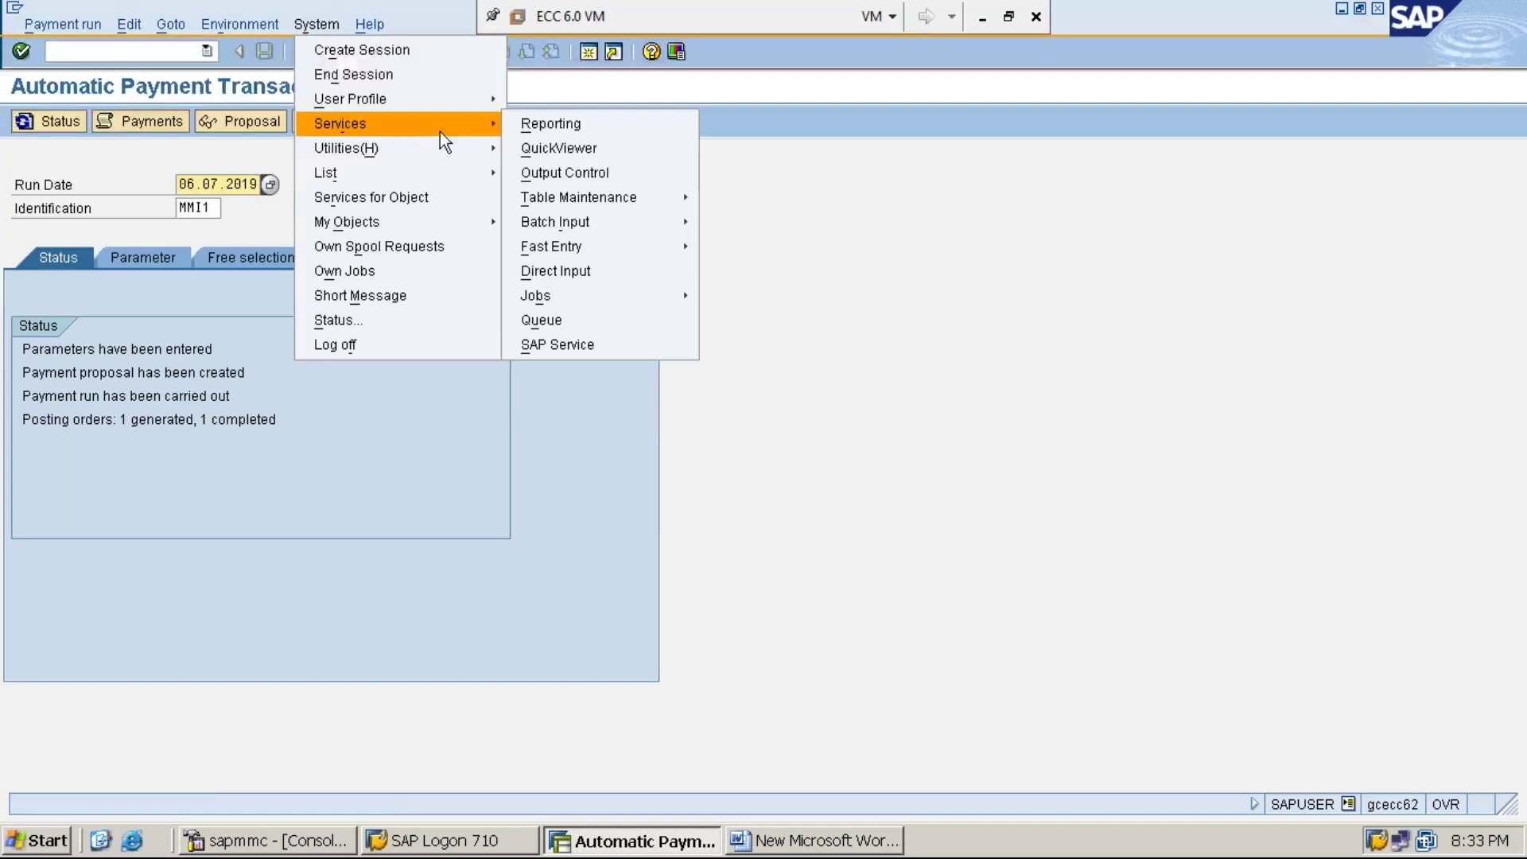
left_click(646, 176)
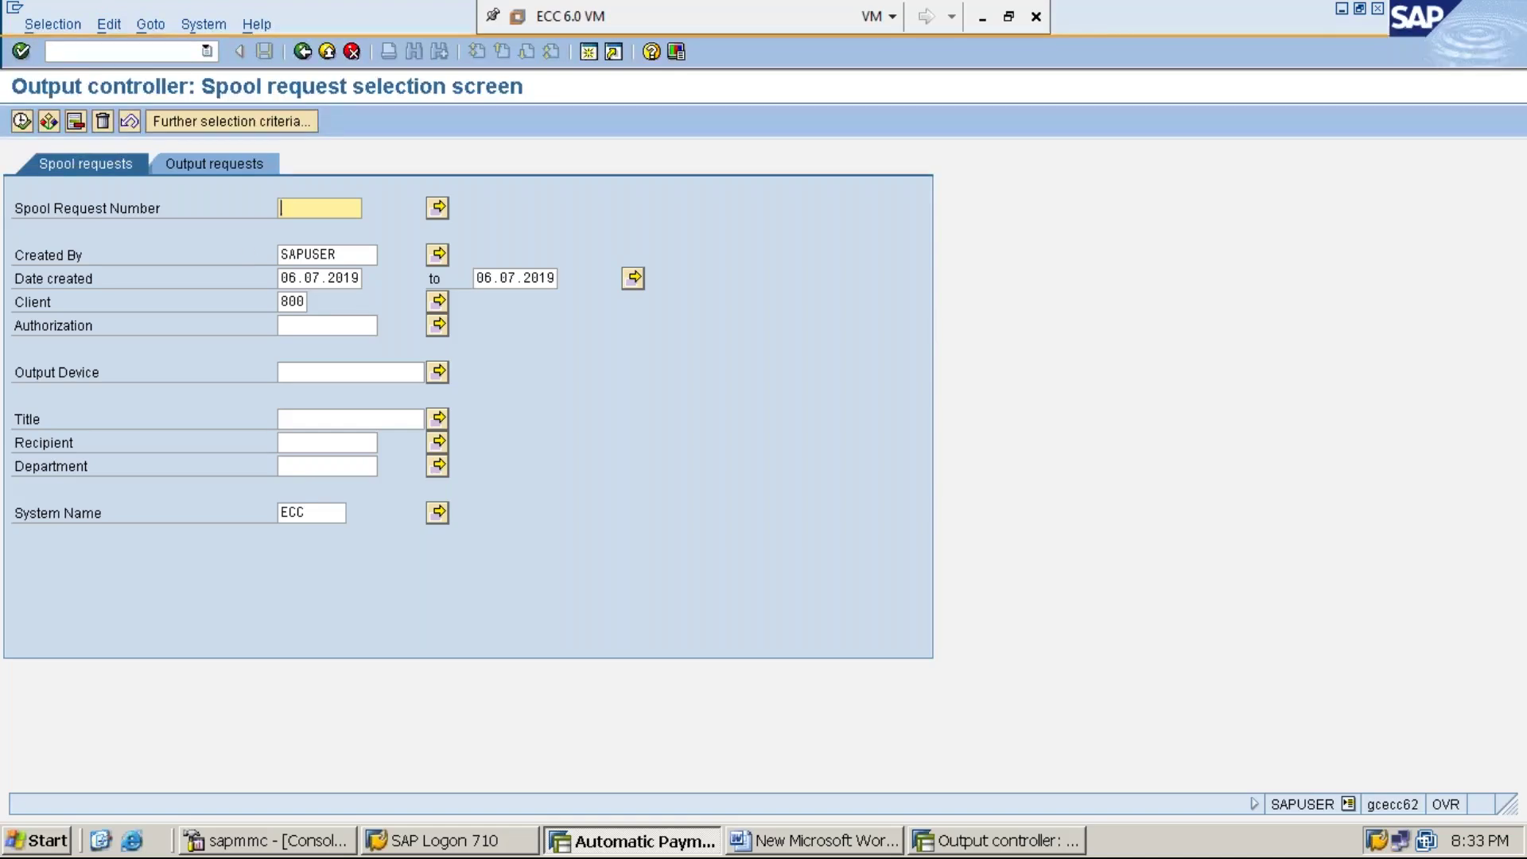
left_click(1349, 805)
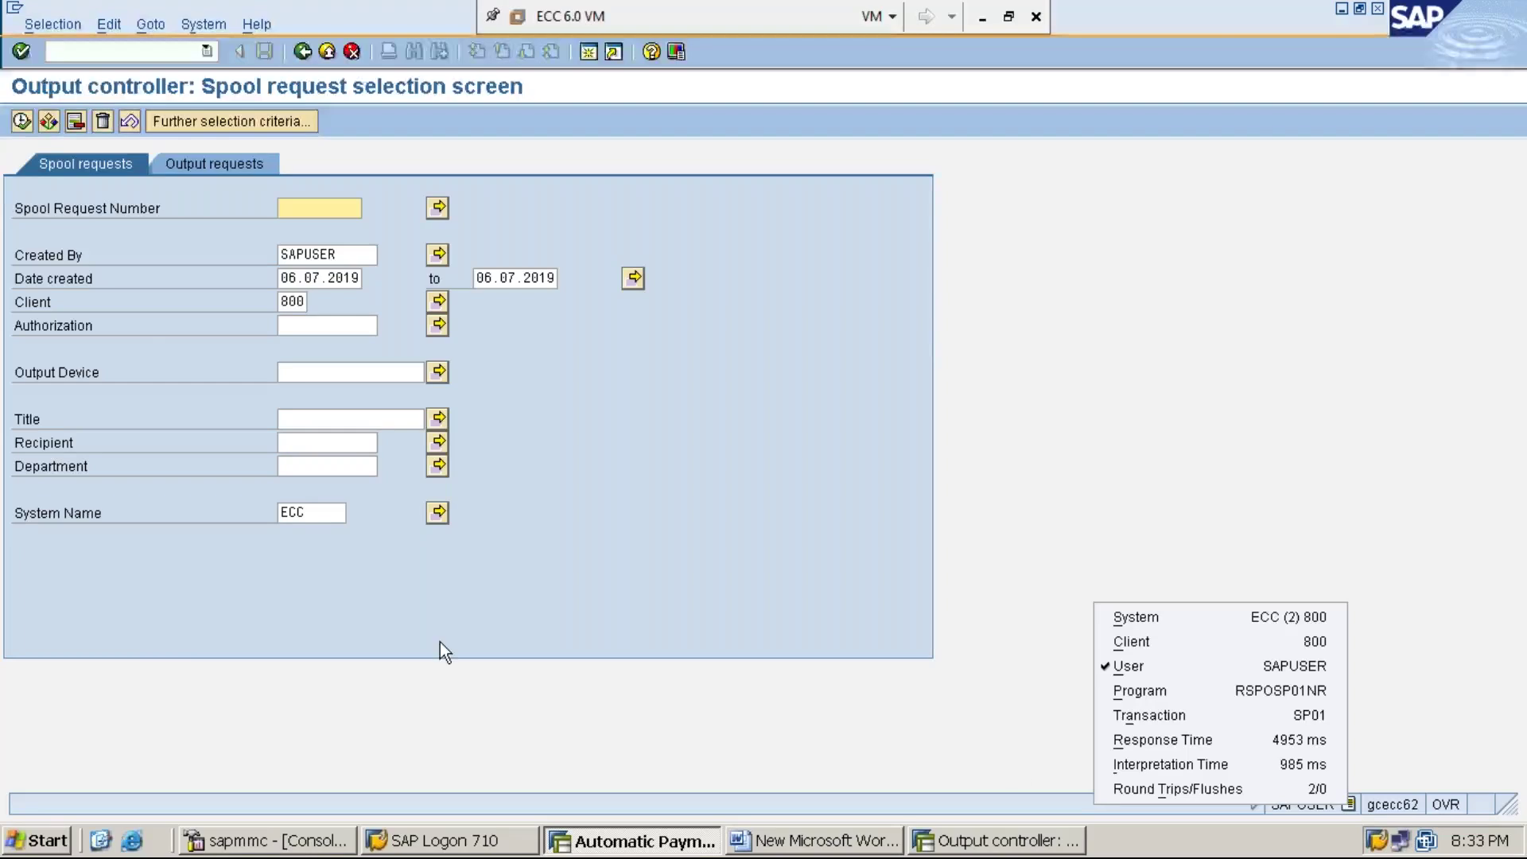
left_click(21, 121)
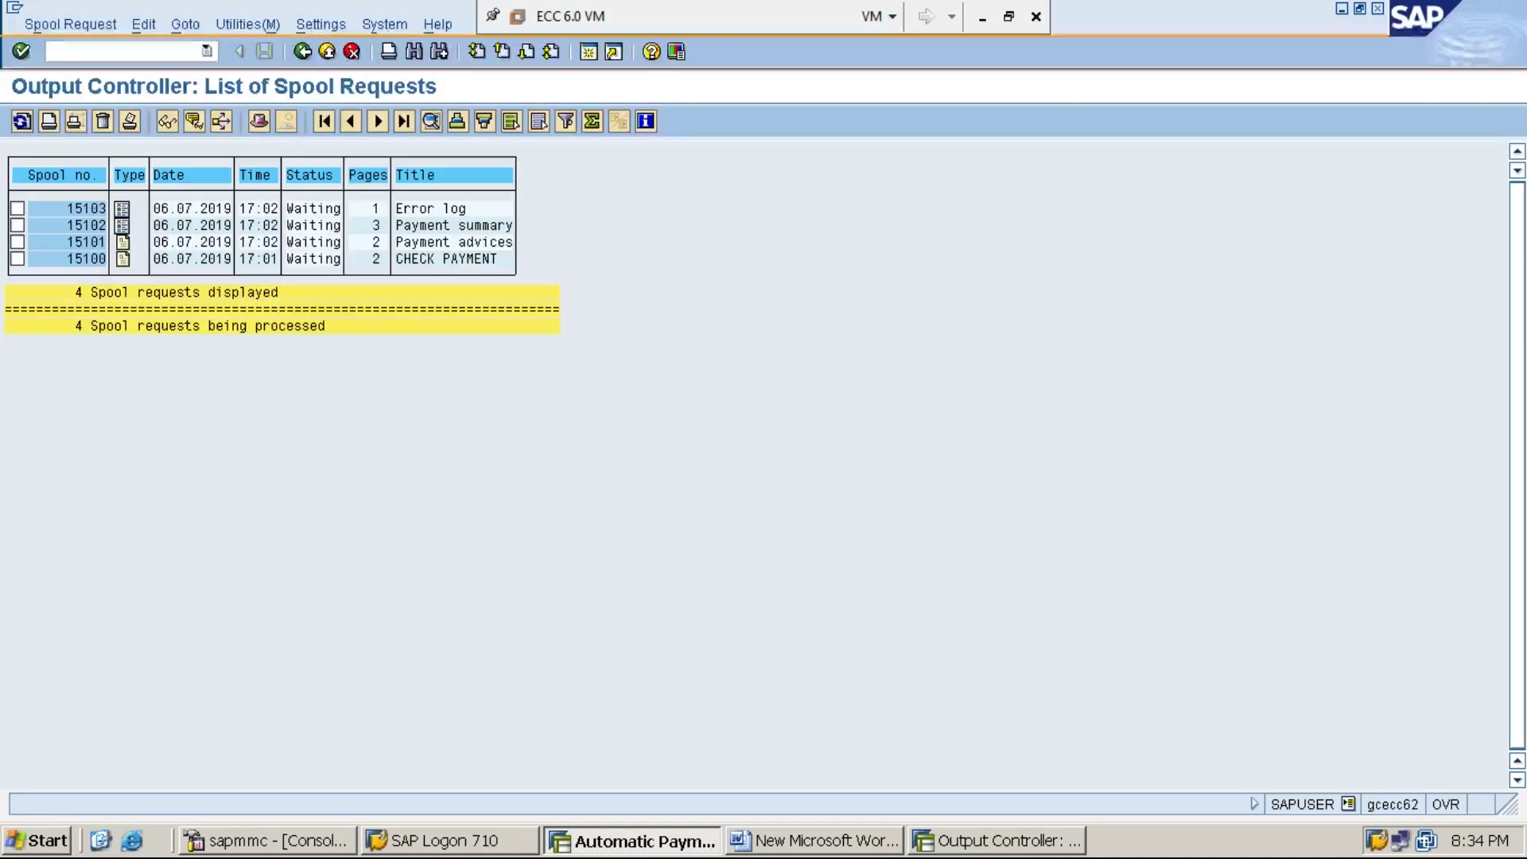
- Review the contents of the Payment summary and Payment advices spool requests
key("F3")
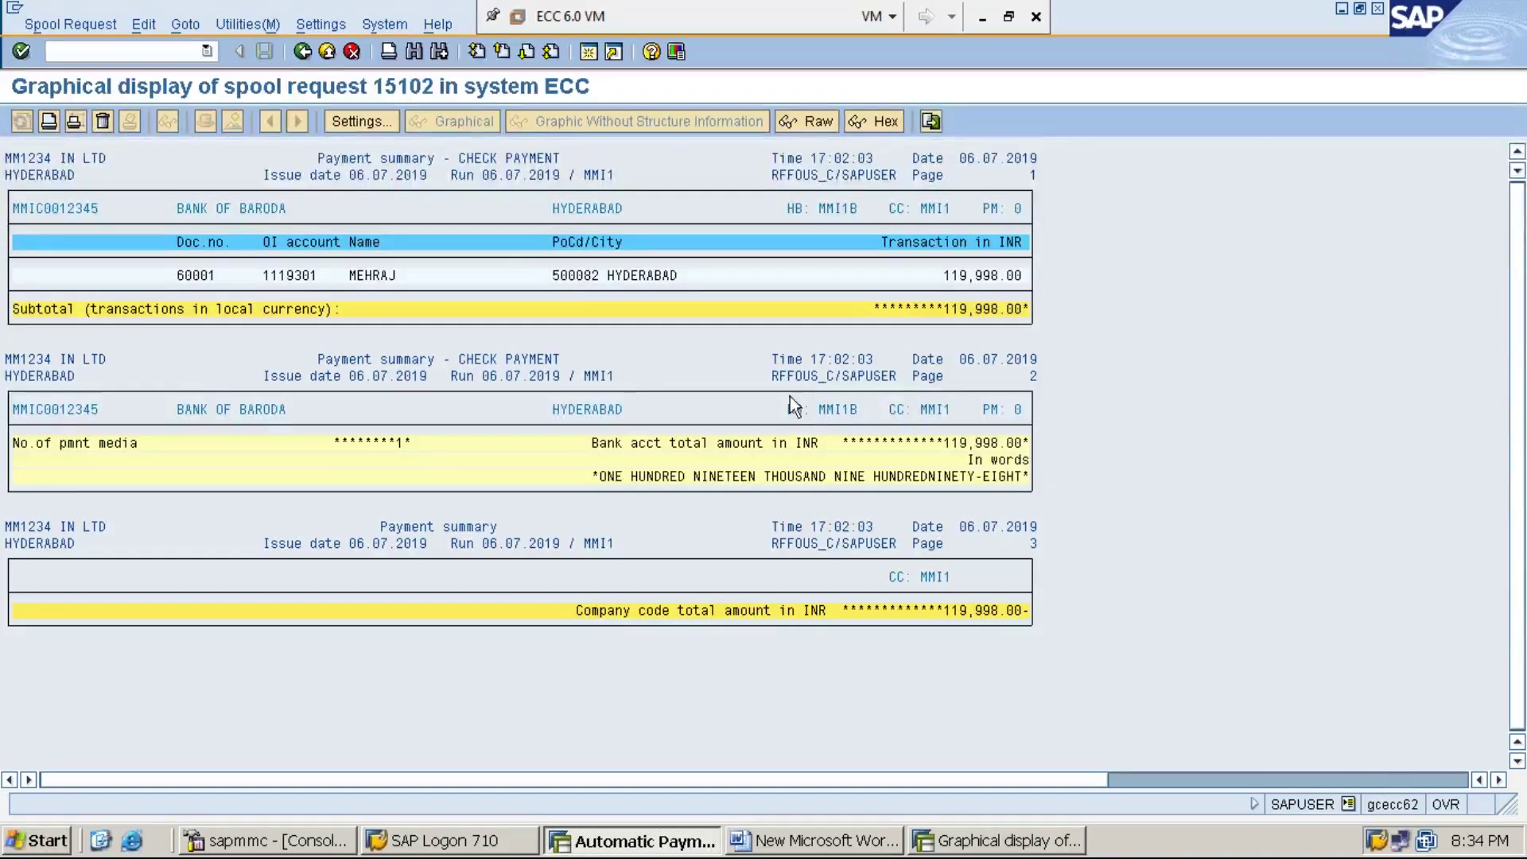
left_click(304, 53)
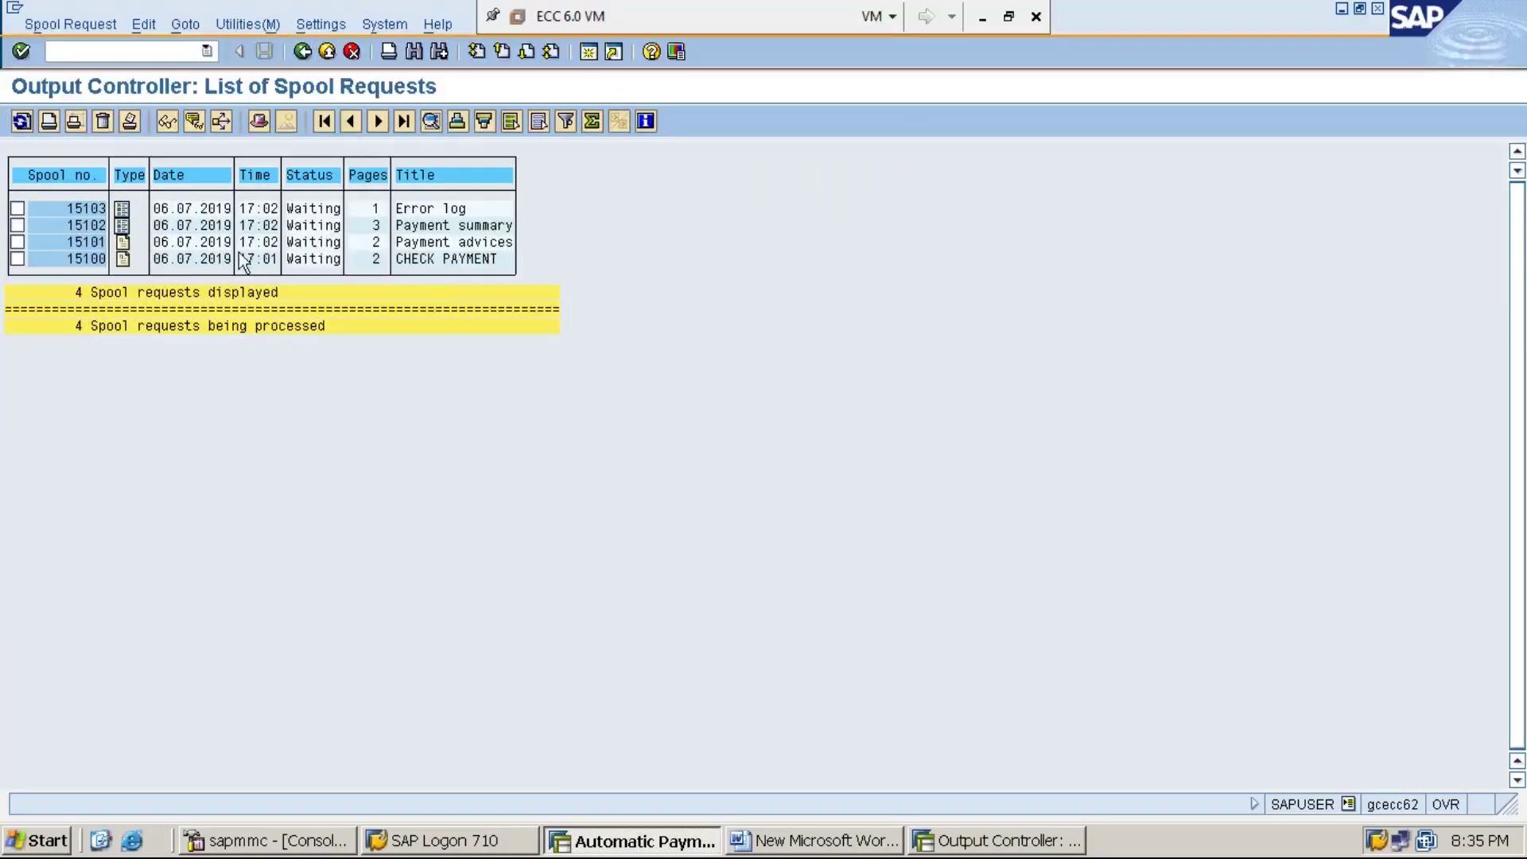
left_click(122, 243)
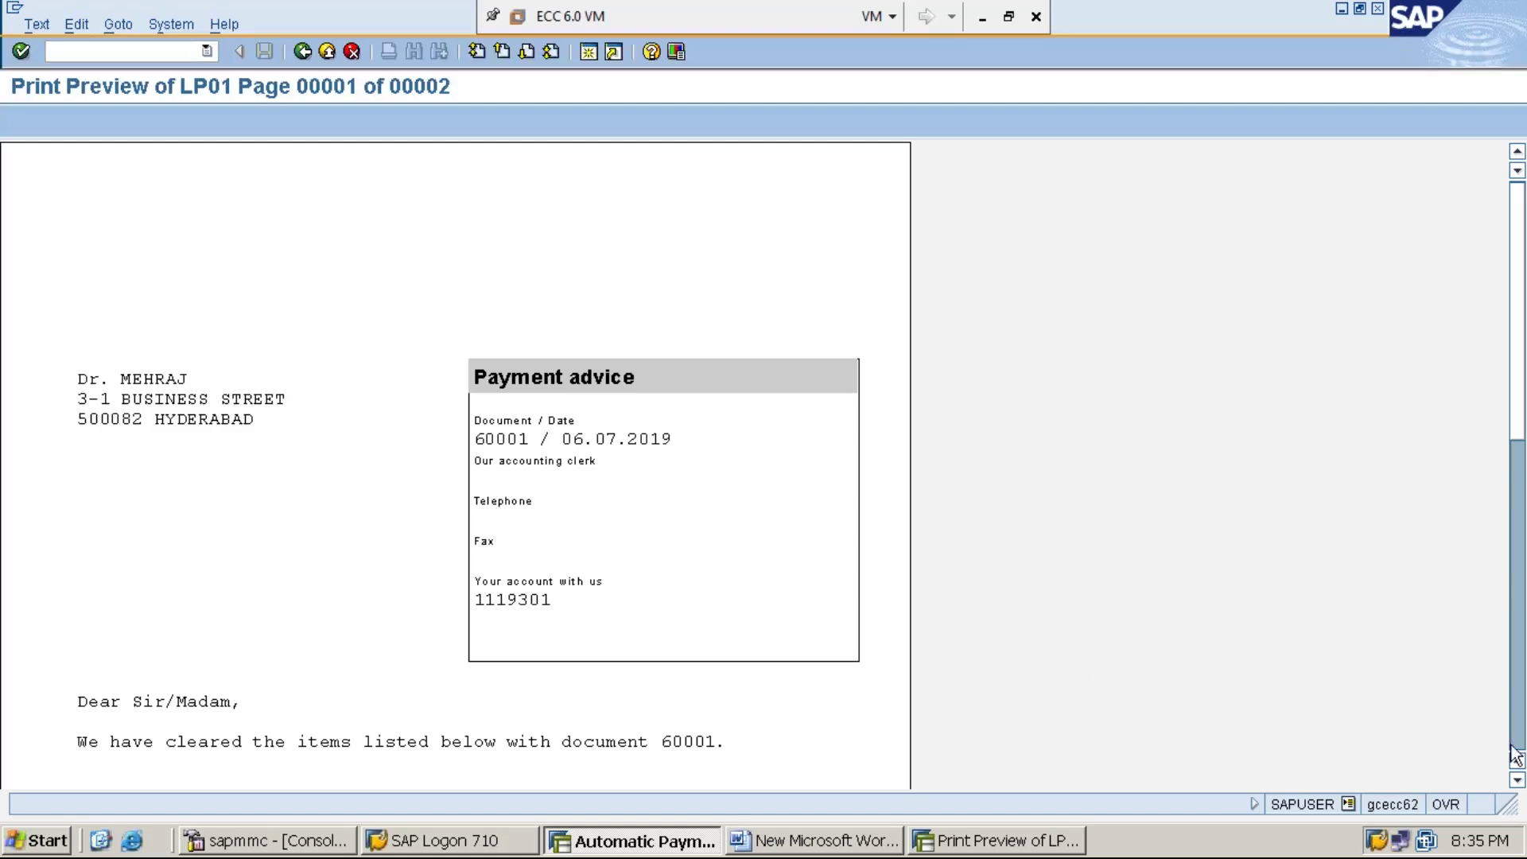
left_click(1517, 782)
left_click(1518, 781)
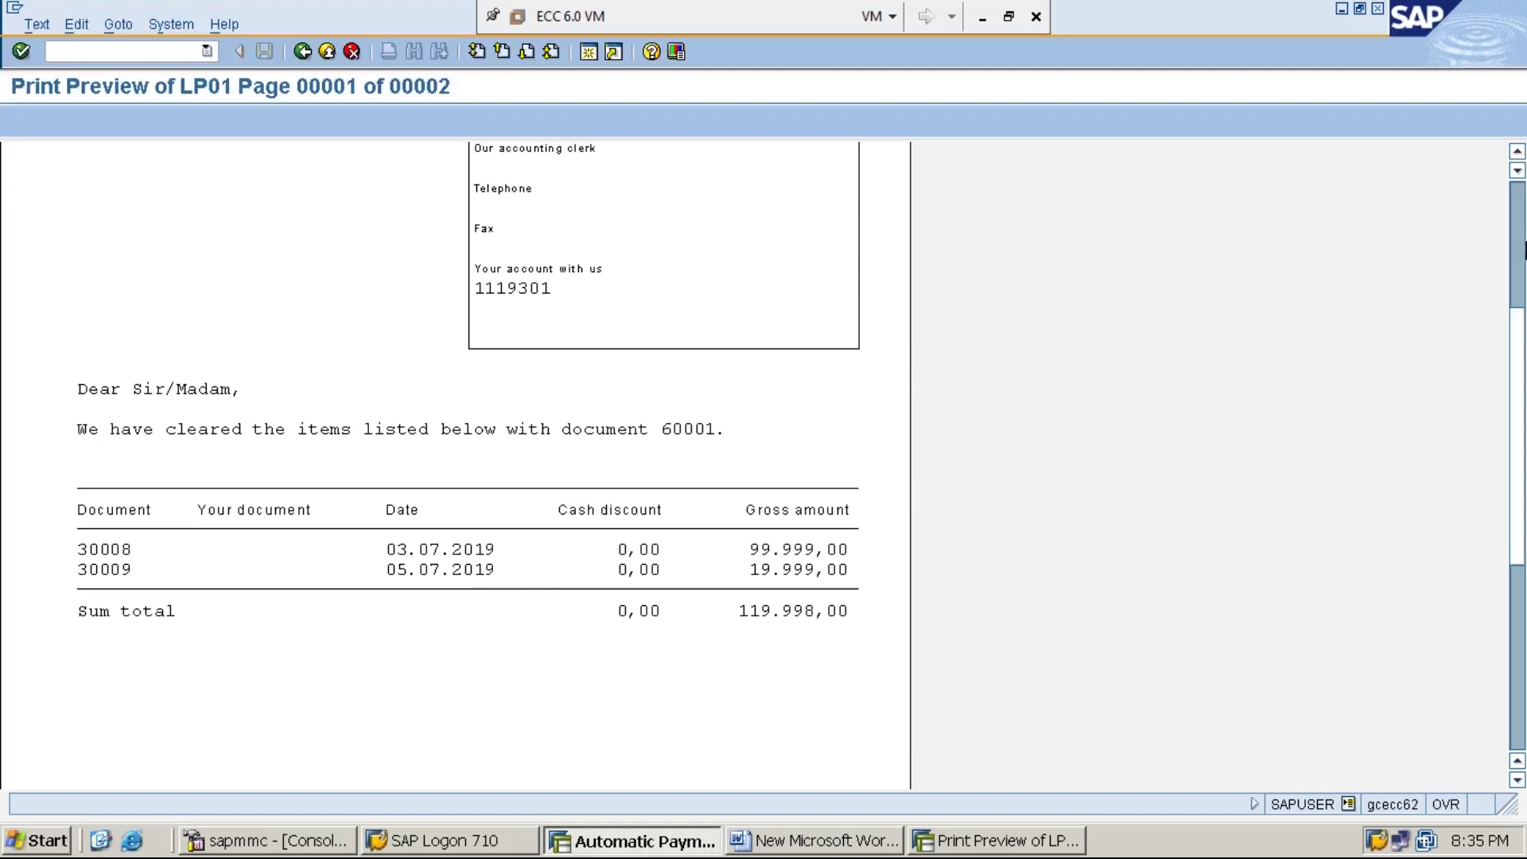
left_click(1519, 222)
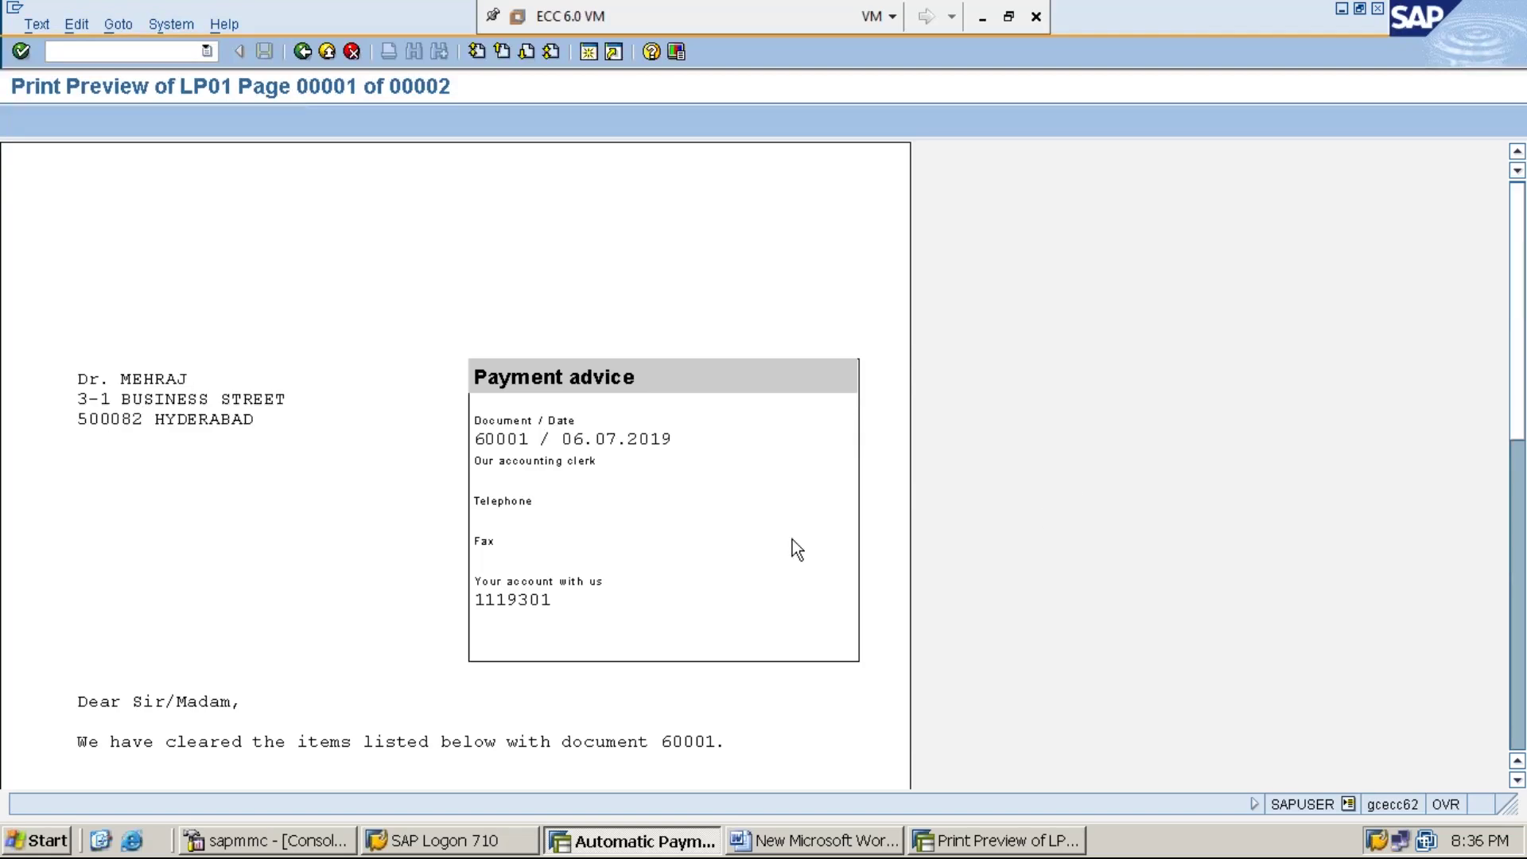
left_click(302, 52)
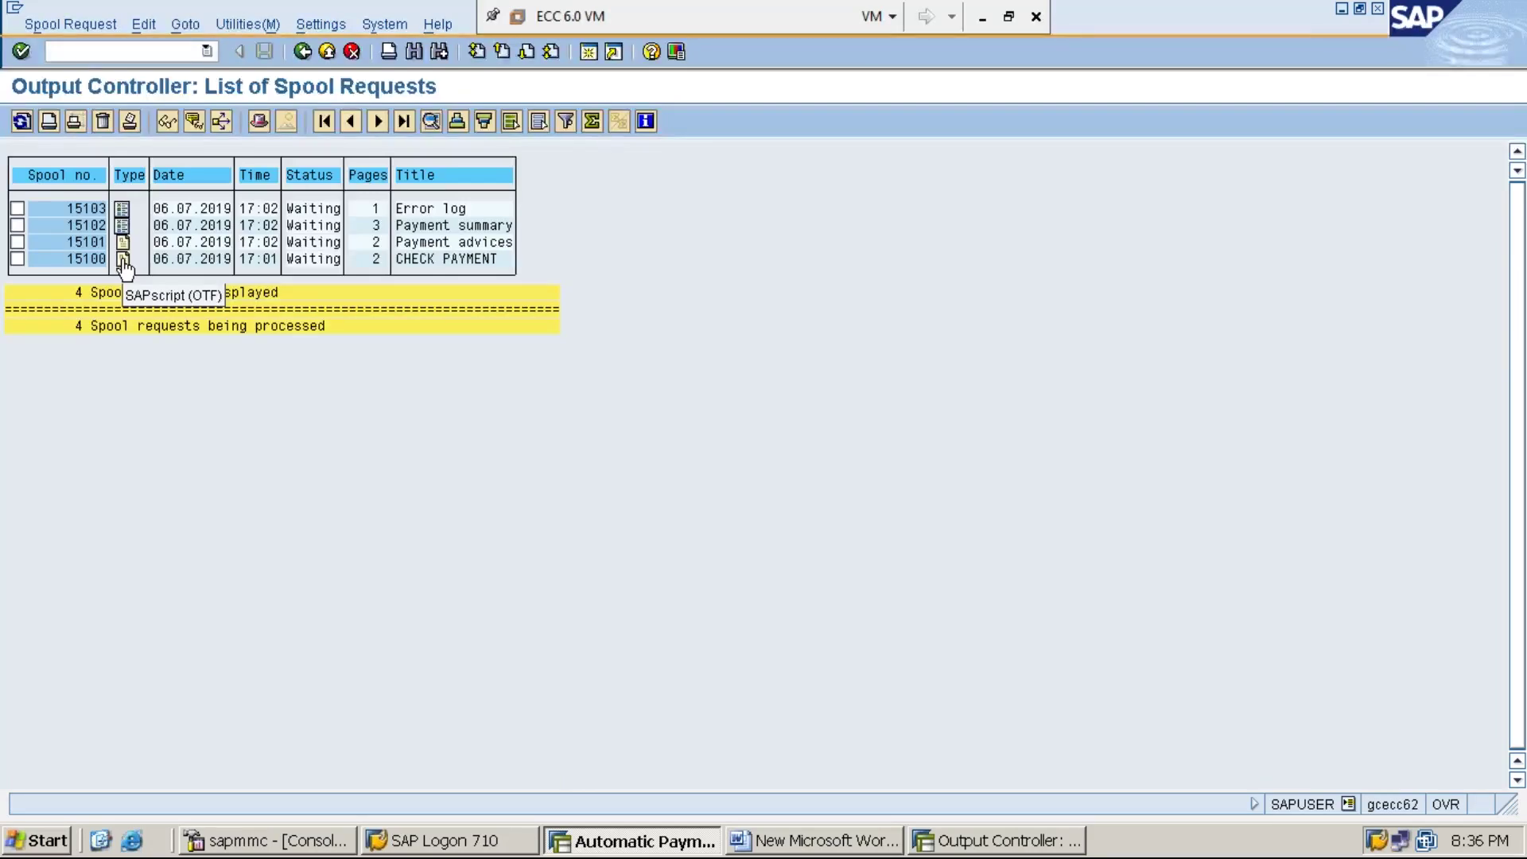
- Examine the CHECK PAYMENT spool request's check from letter to payment section, and return to the spool request selection
left_click(123, 261)
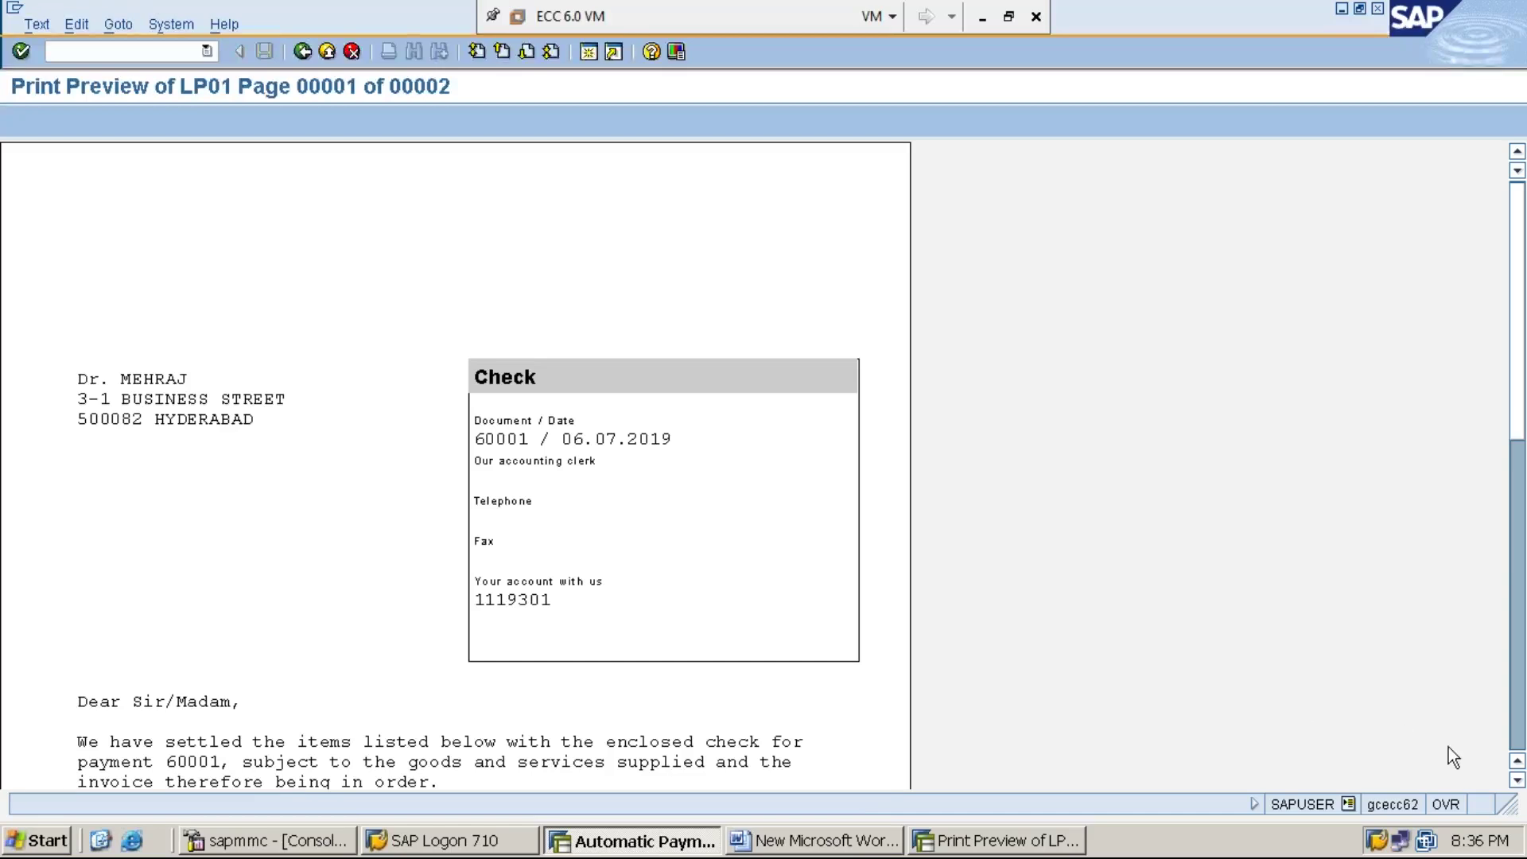
left_click(1518, 780)
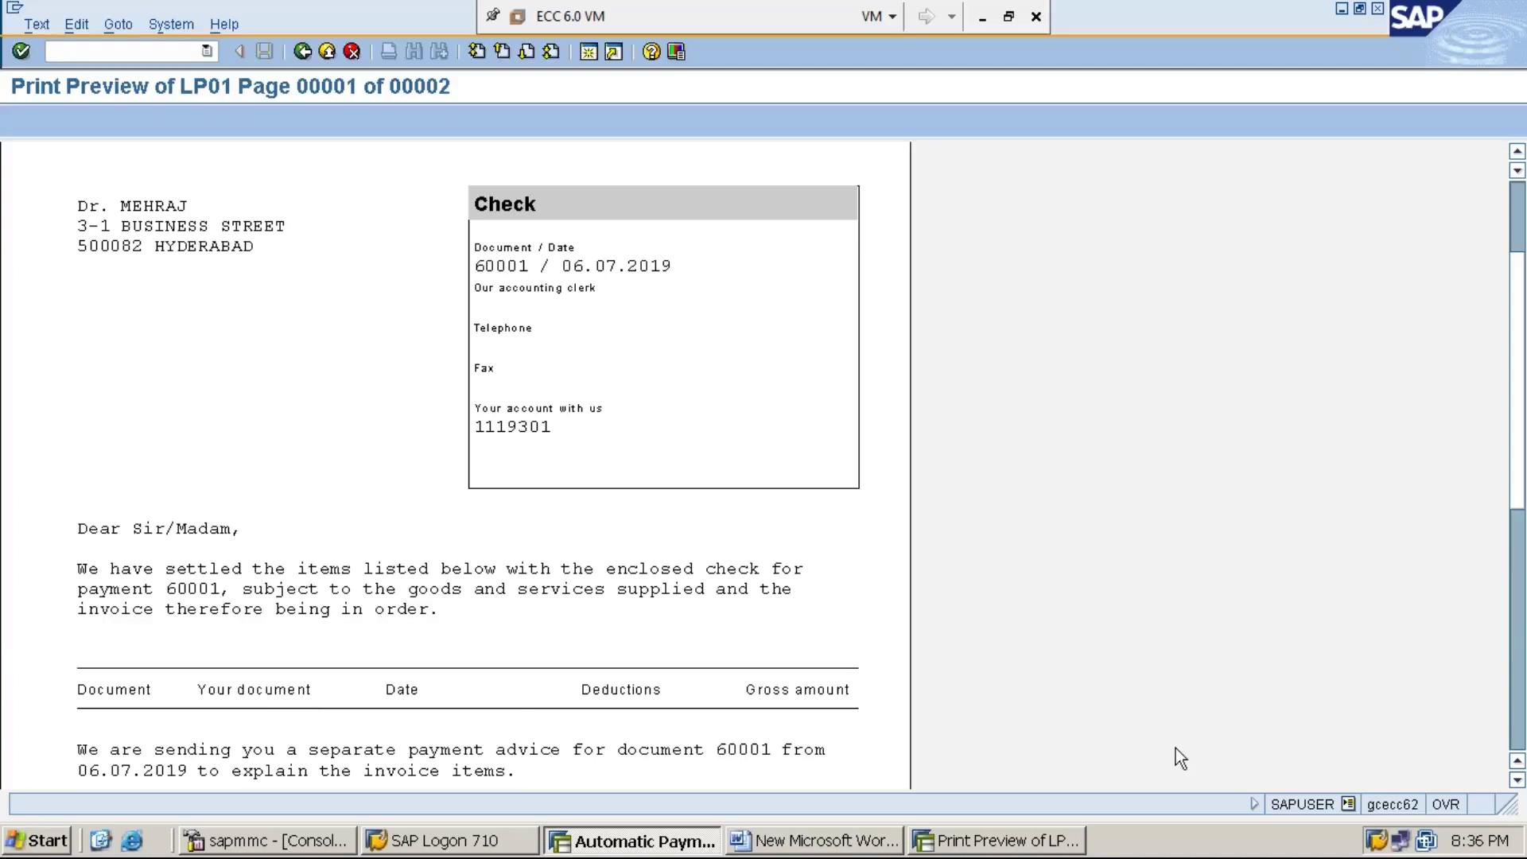
left_click(1516, 781)
left_click(1516, 780)
left_click(1516, 780)
left_click(1516, 780)
left_click(1517, 782)
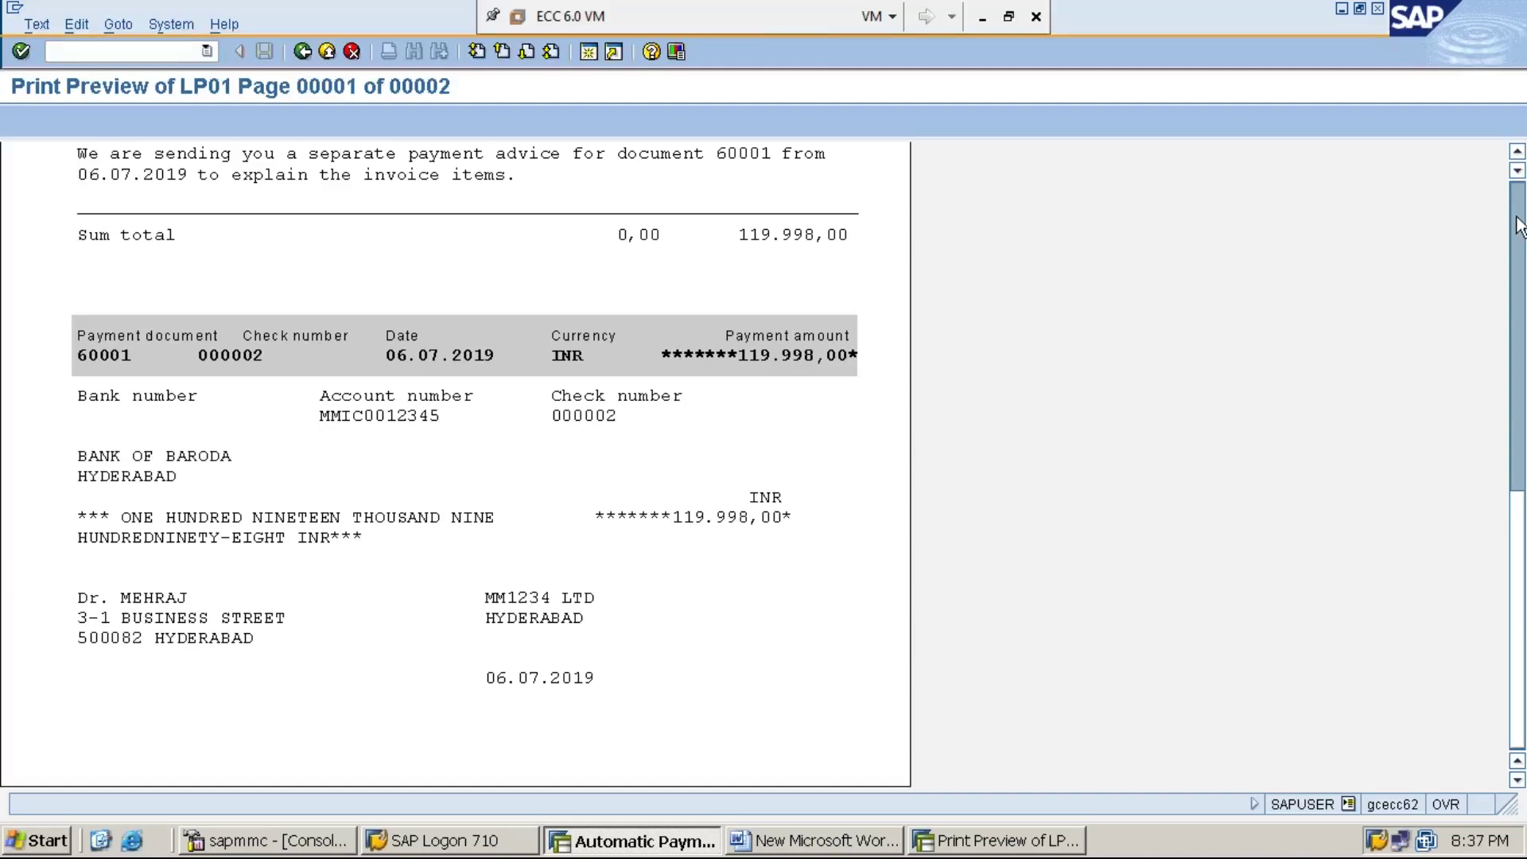
scroll(1519, 225, "up", 10)
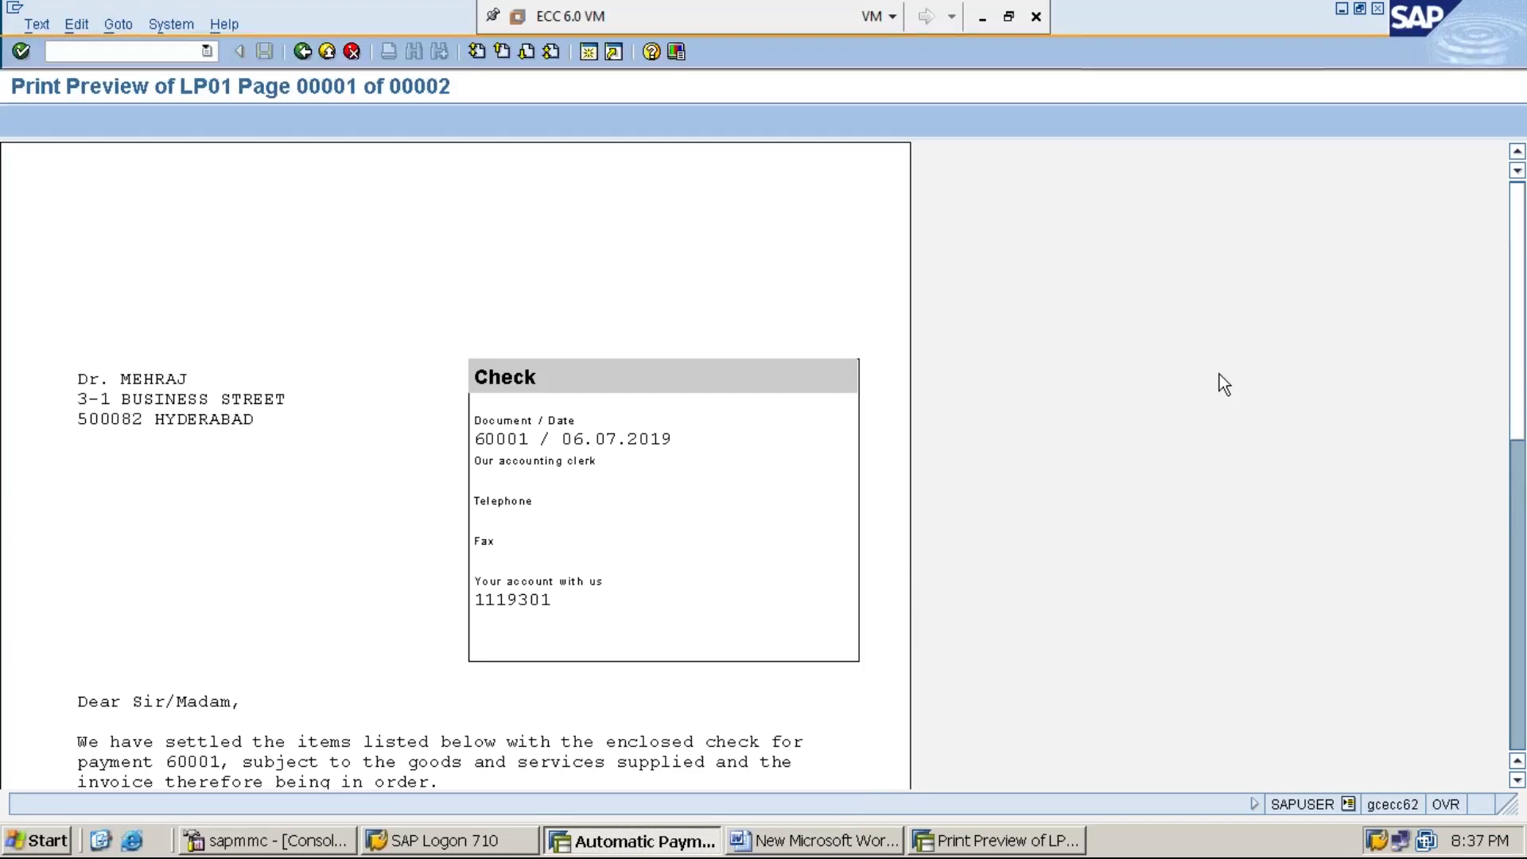
left_click(1519, 657)
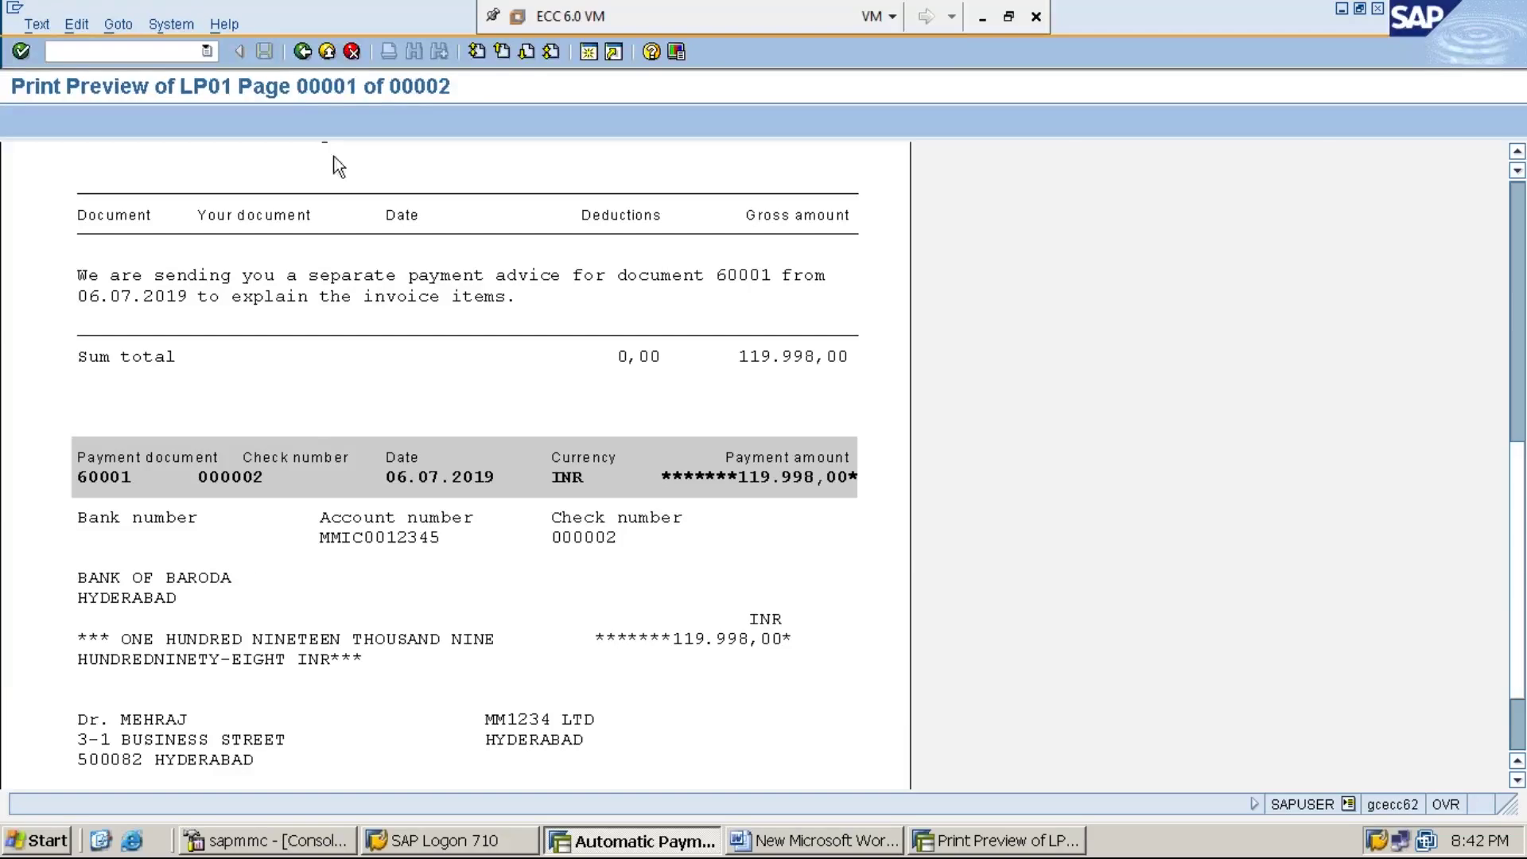
left_click(303, 53)
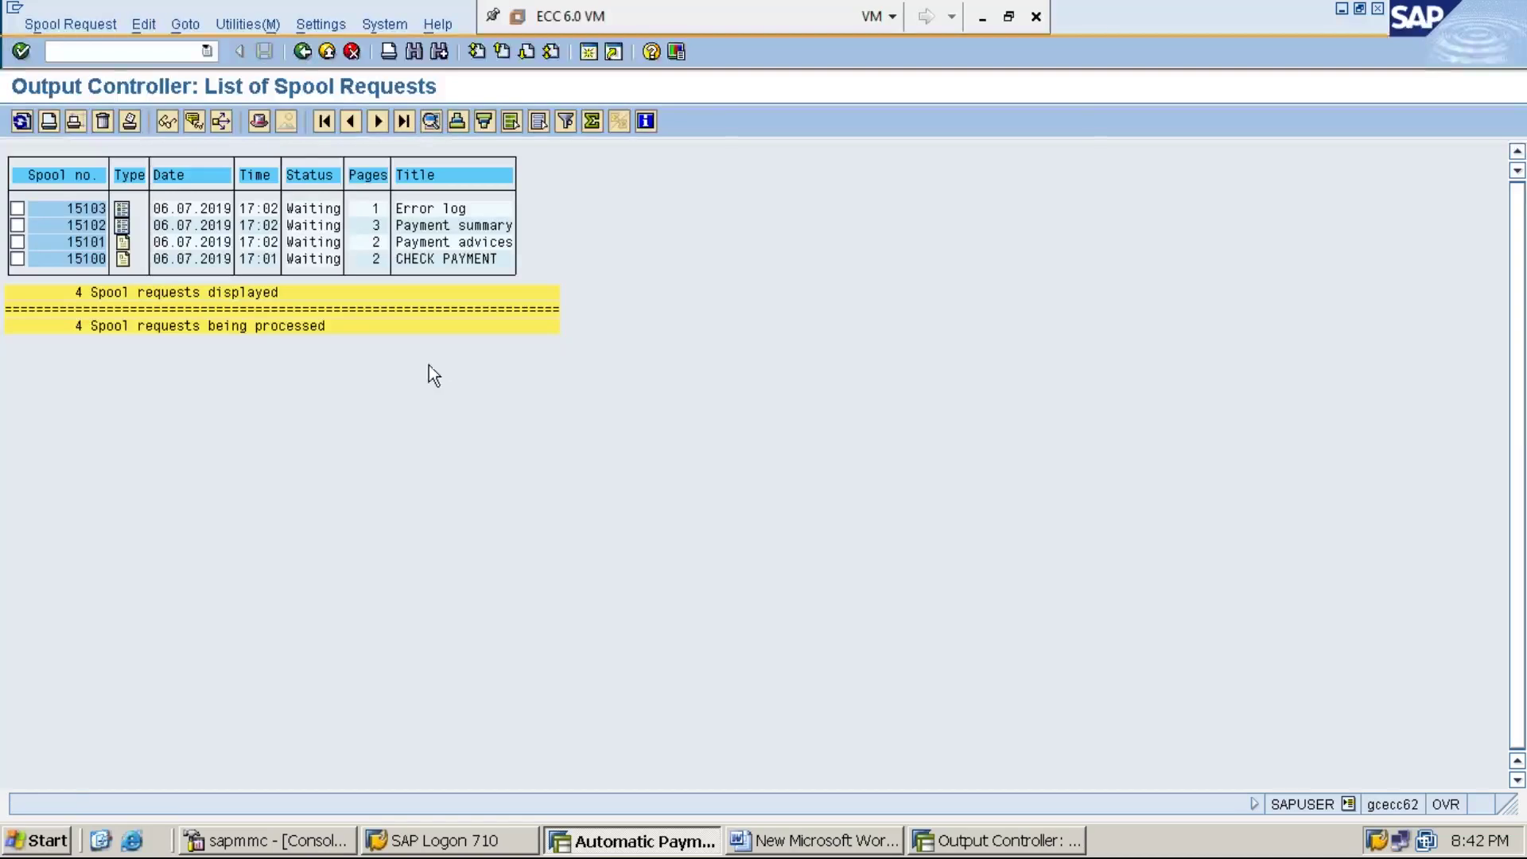
left_click(303, 52)
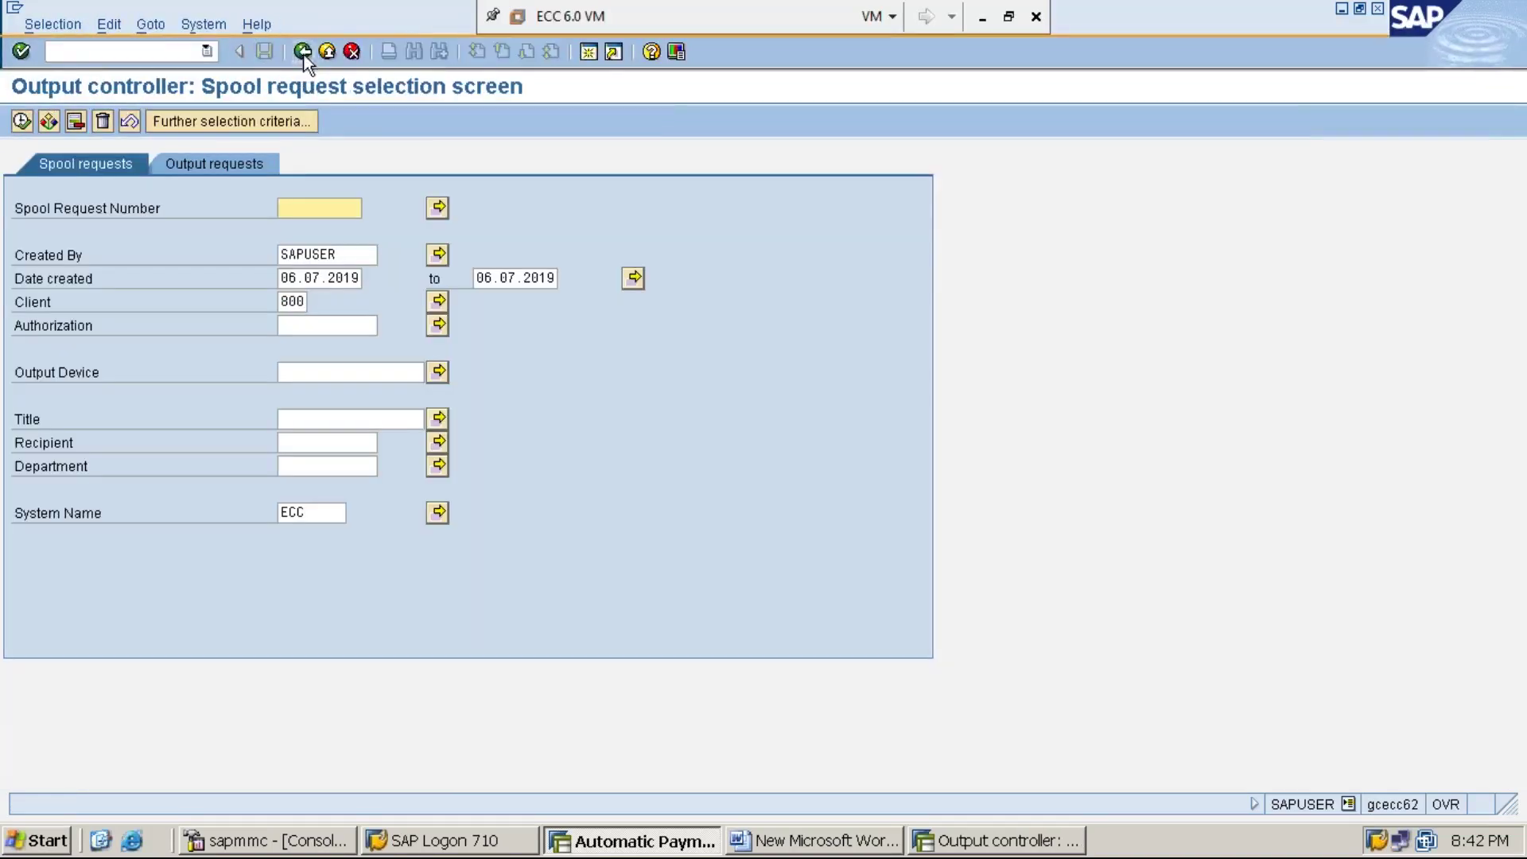
- Leave the spool request selection and minimize both SAP session windows
left_click(303, 53)
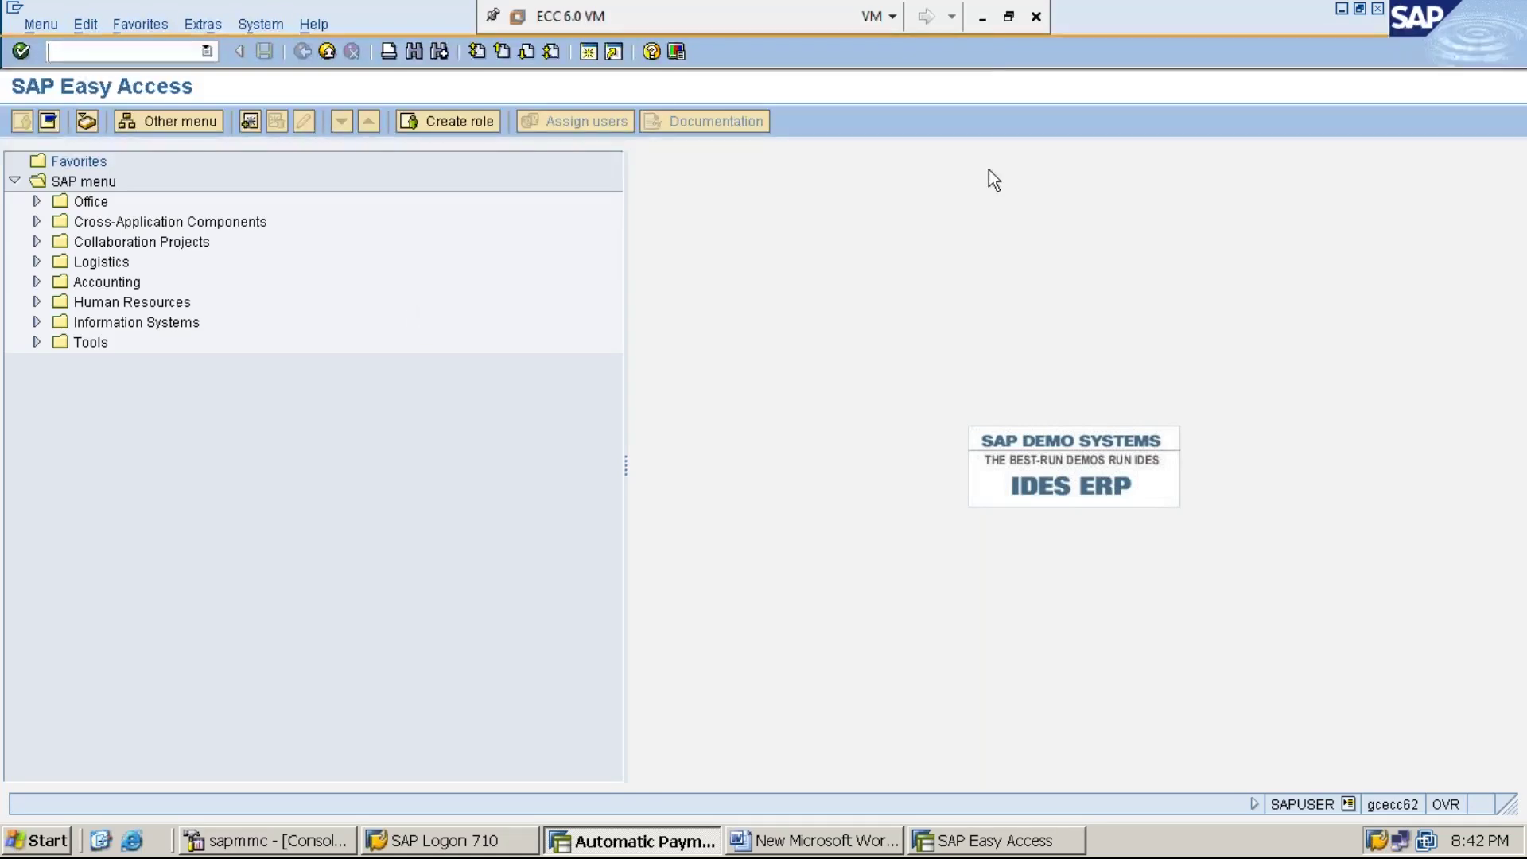
left_click(983, 23)
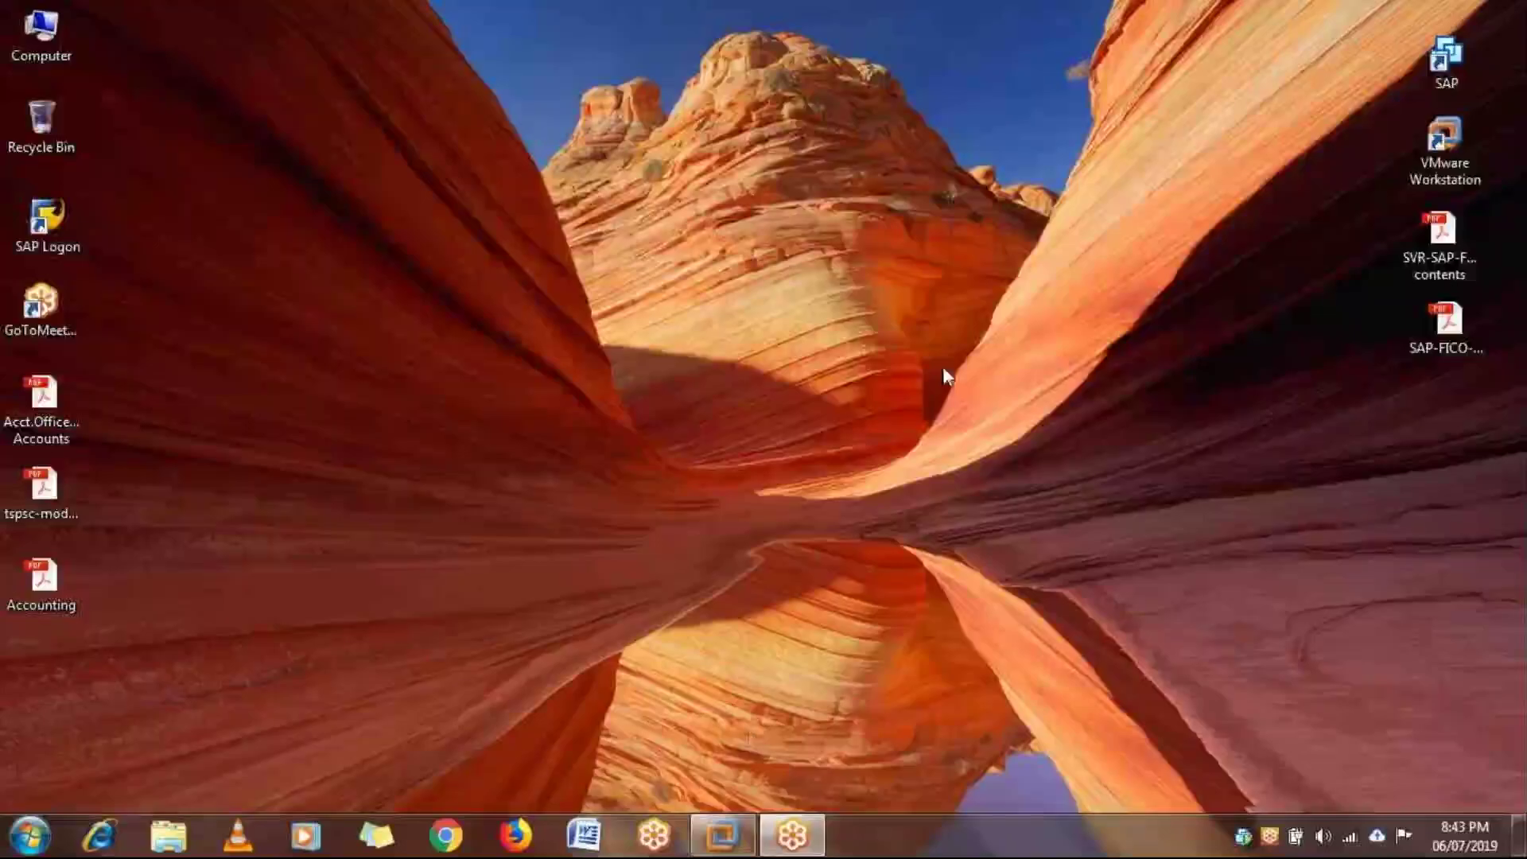
mouse_move(723, 834)
left_click(748, 754)
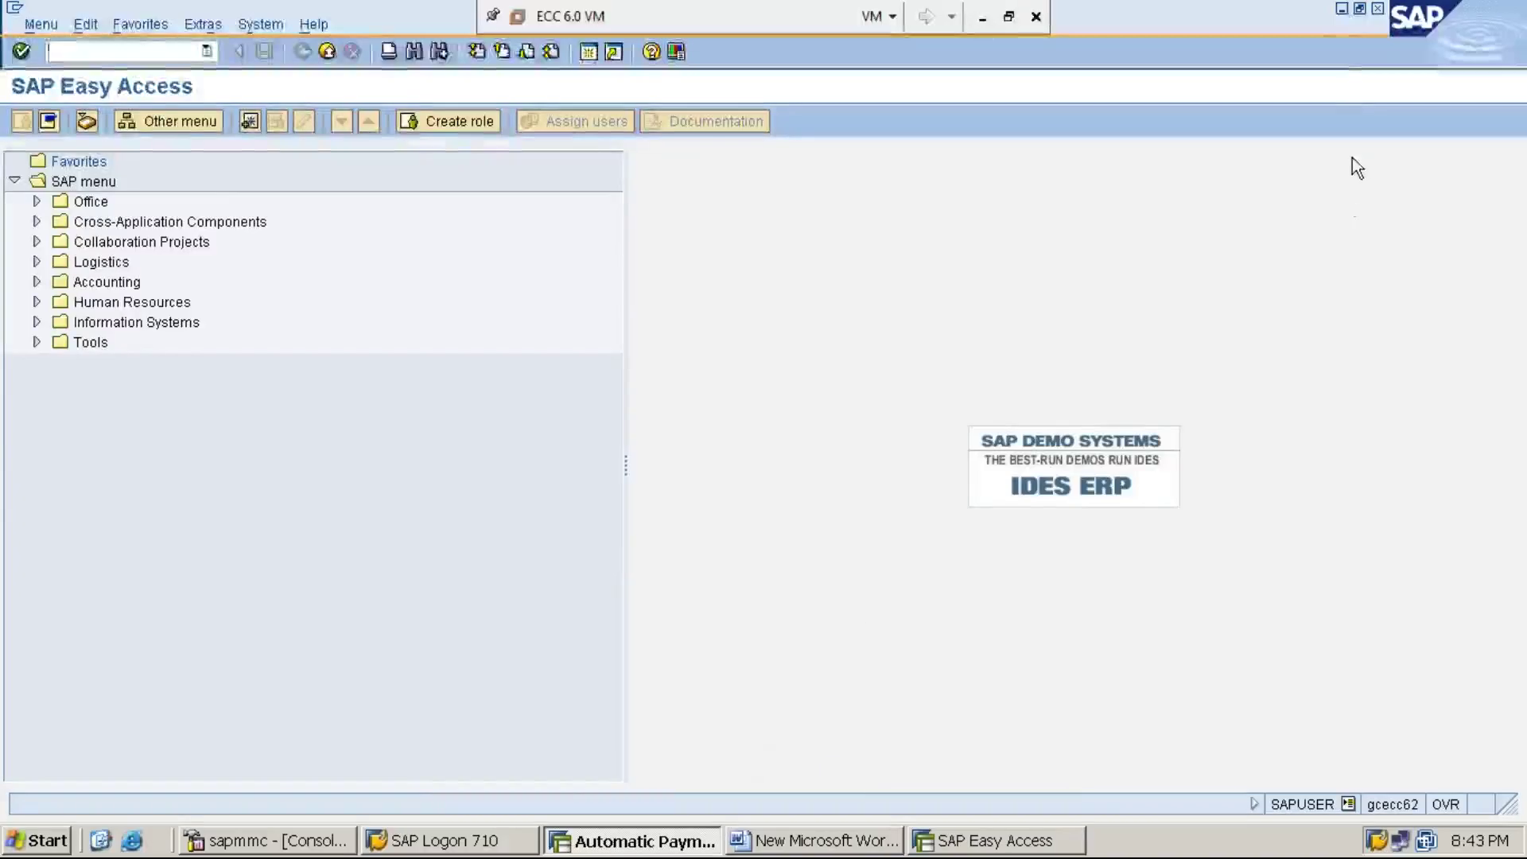
left_click(1342, 11)
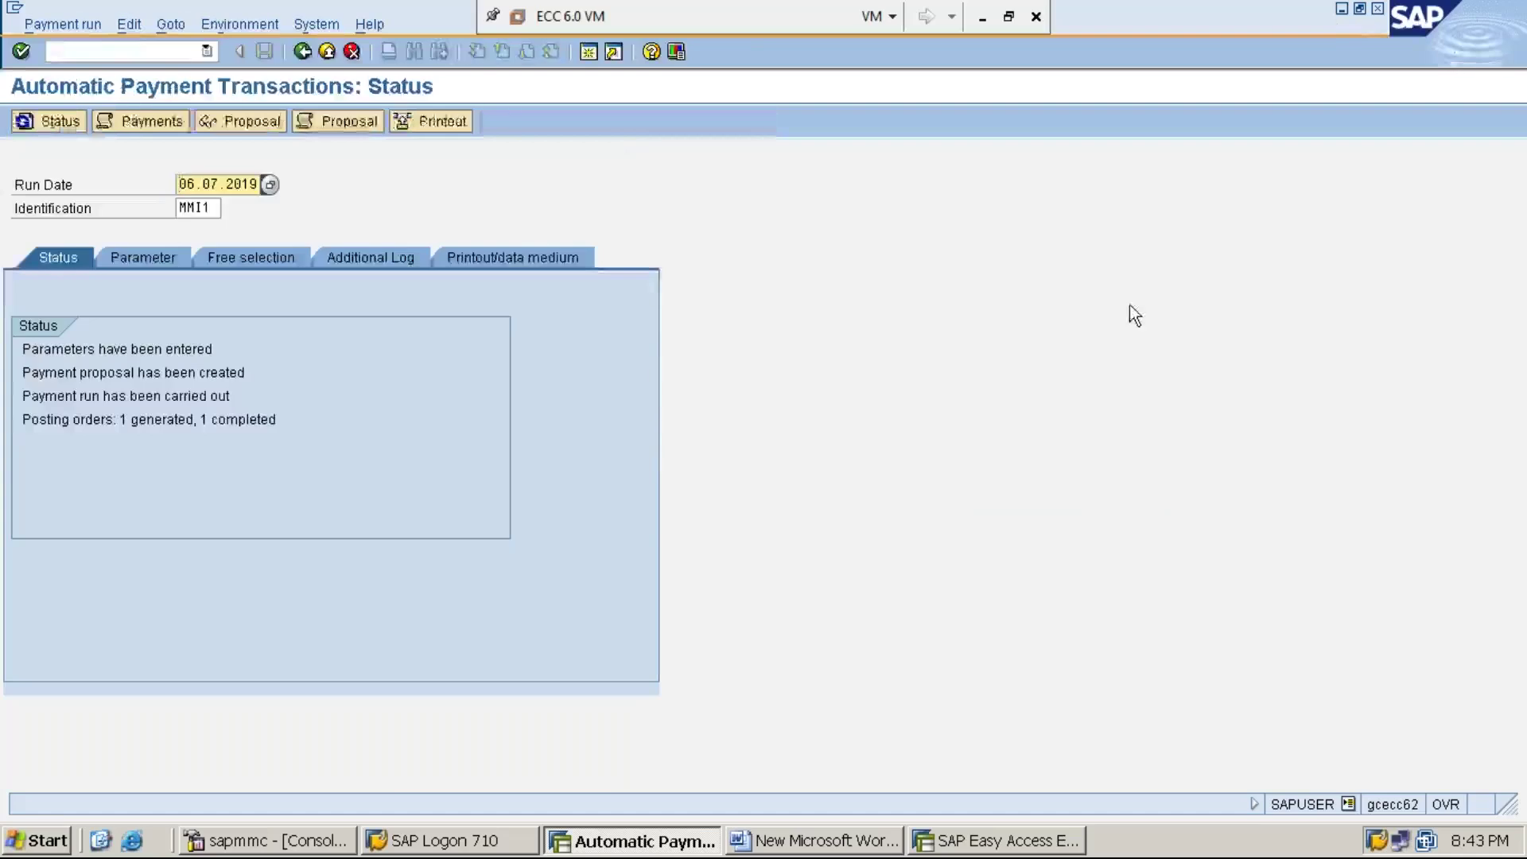
left_click(1342, 9)
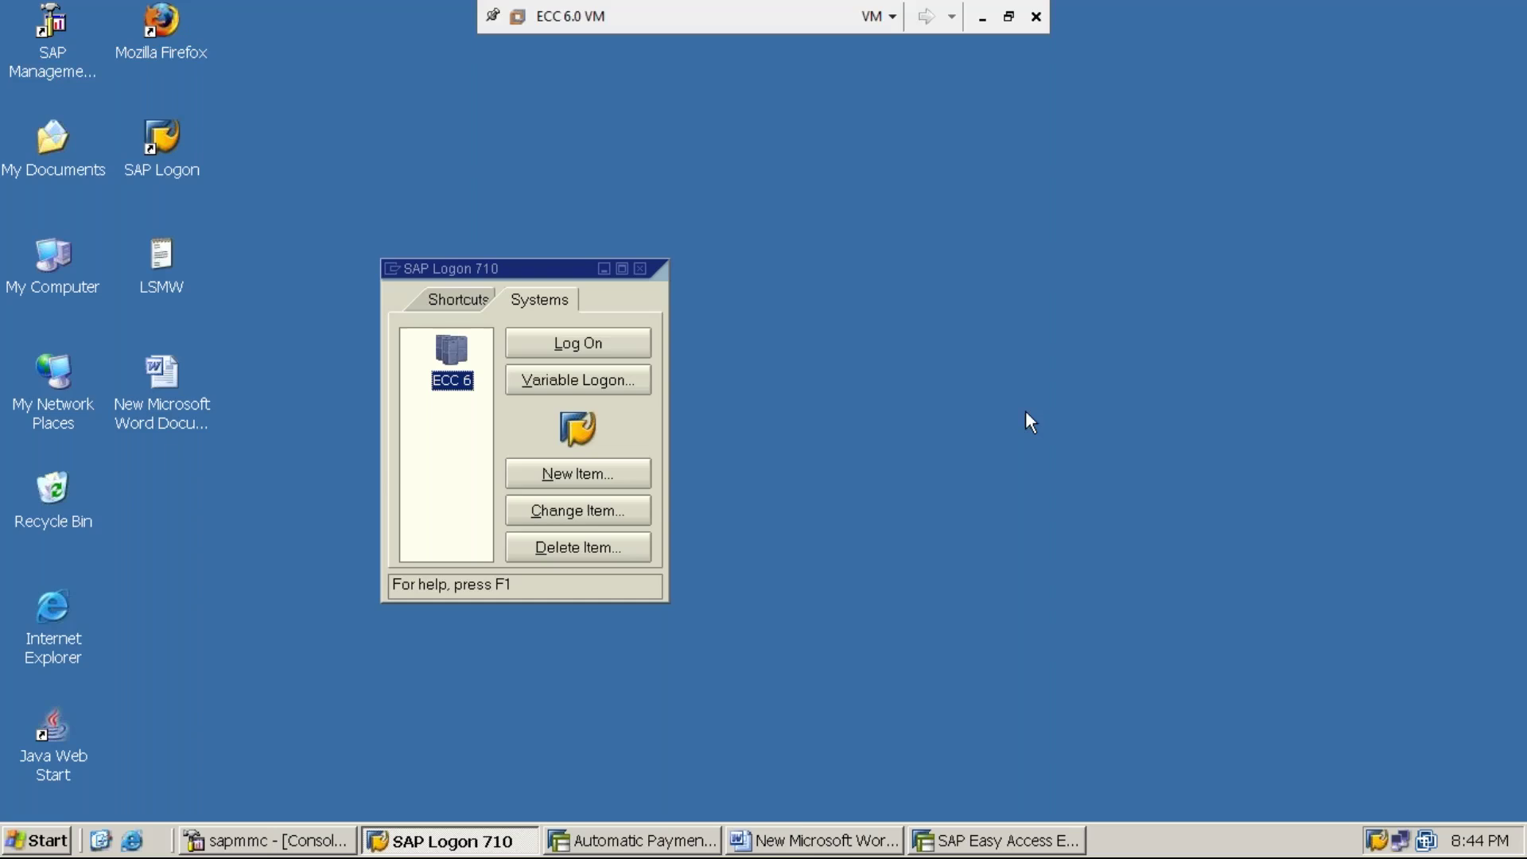
- Switch to the Word notes and add the line "STEP:7: DISPLAY VENDOR LINE ITEMS USING FBL1N" below STEP:6
left_click(812, 848)
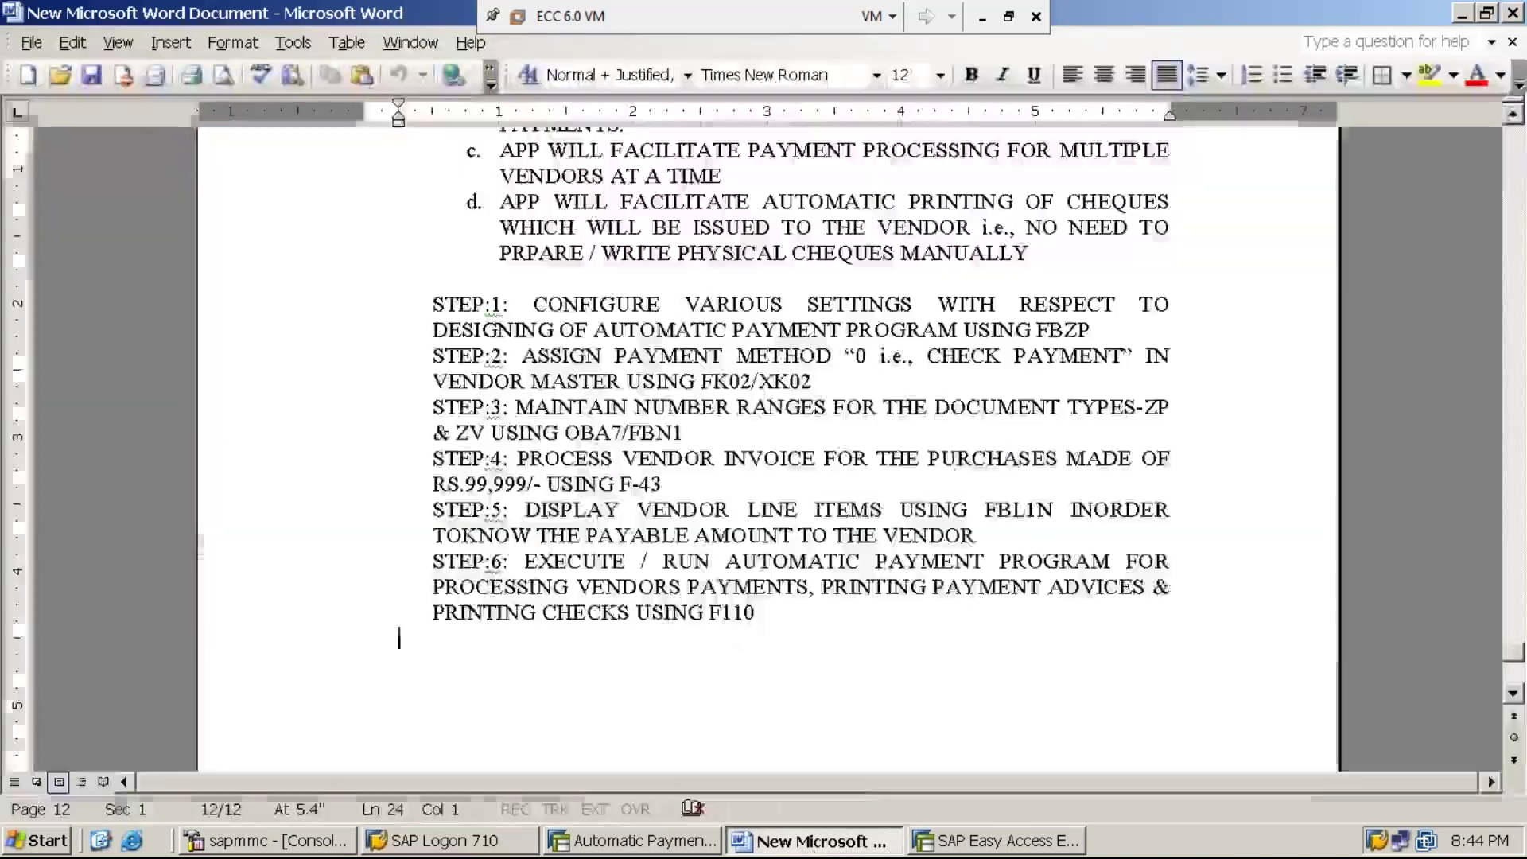
key("BackSpace")
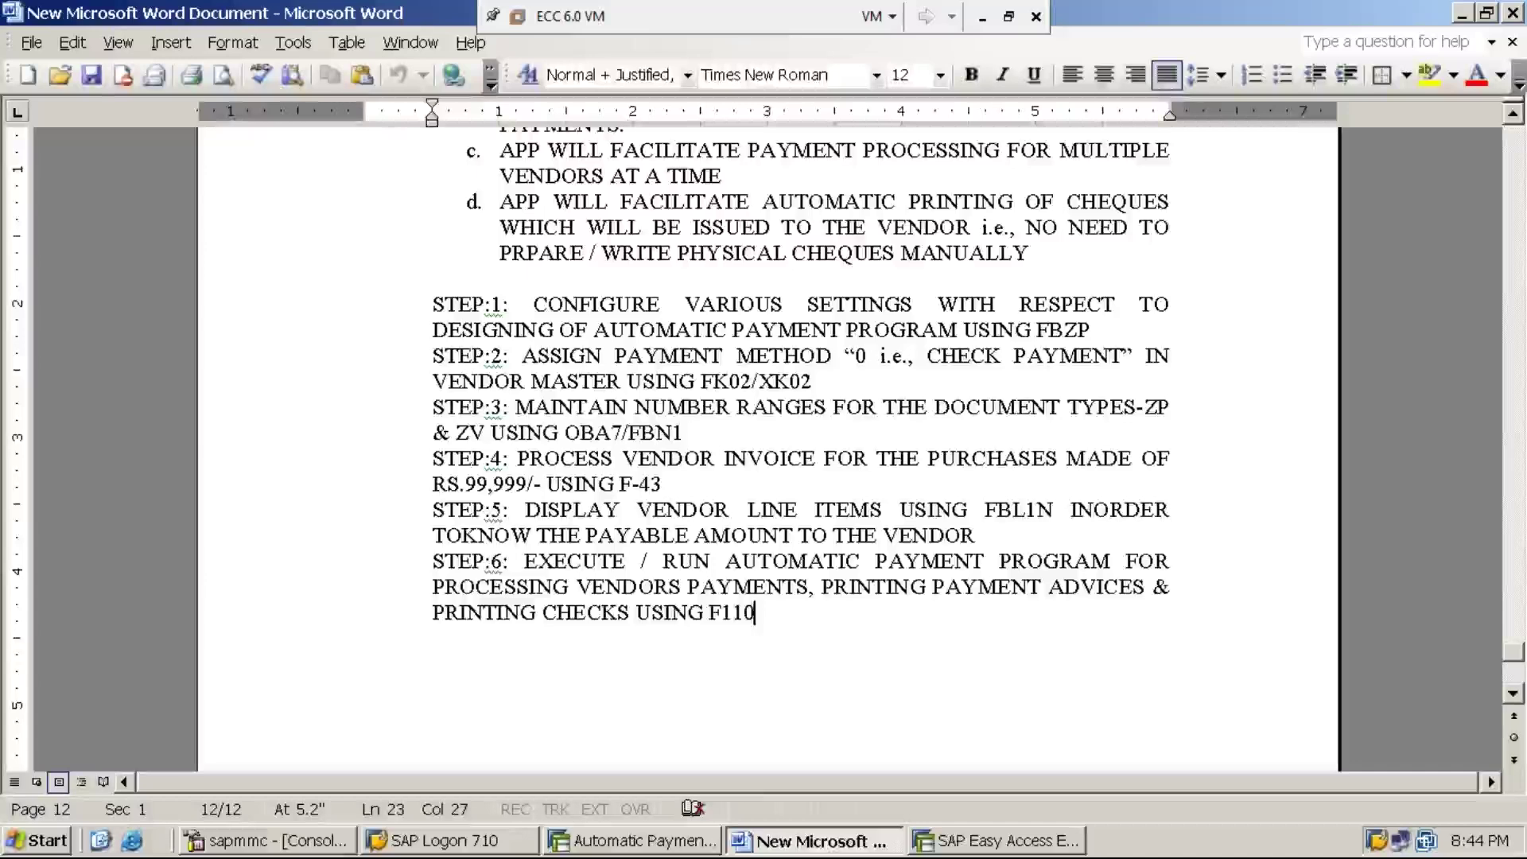
key("Return")
type("STE")
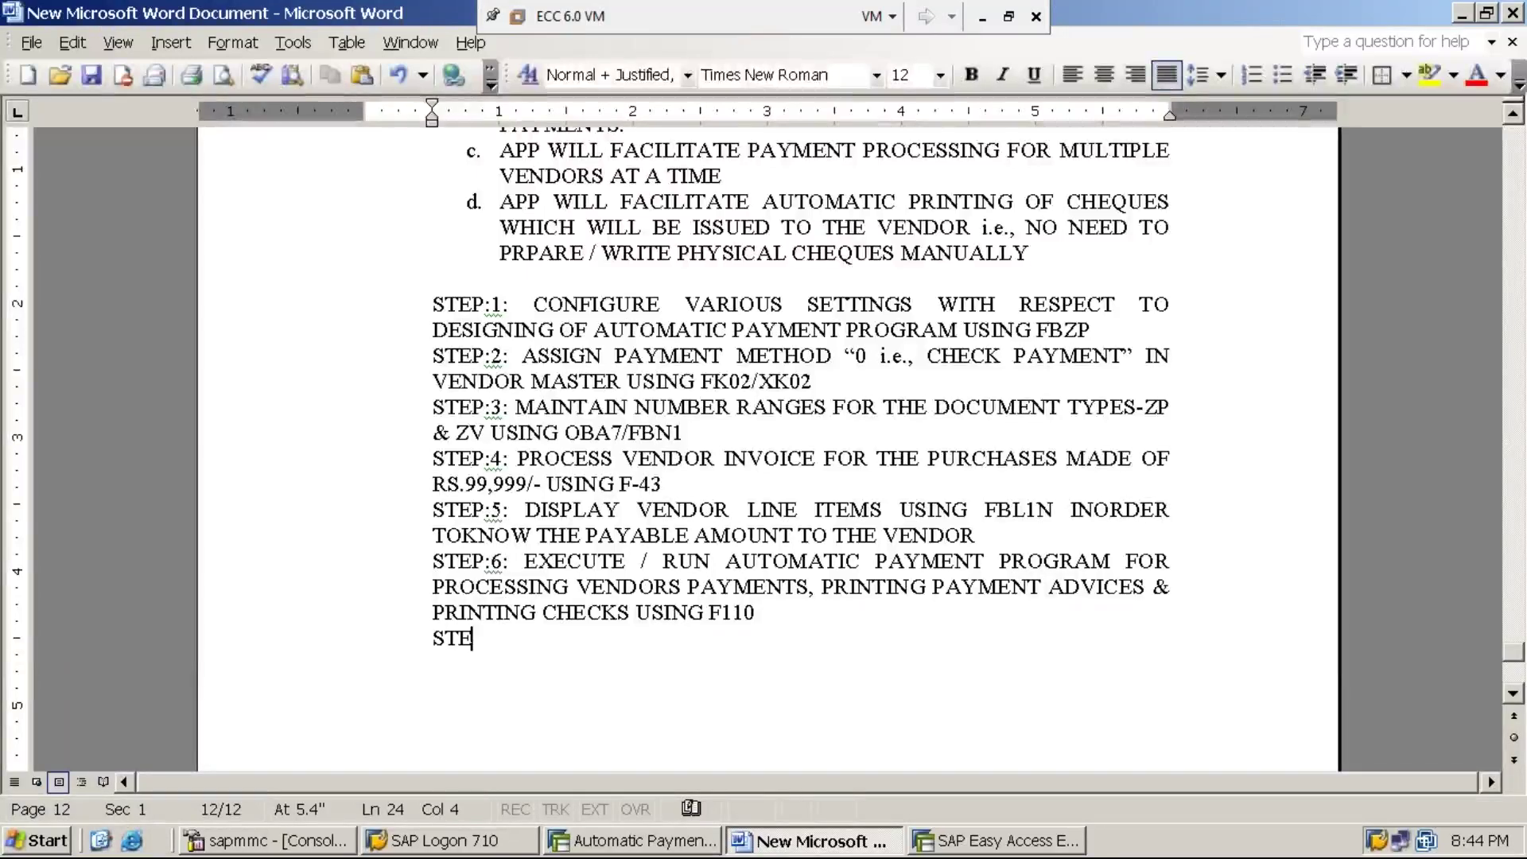
type("P:7:")
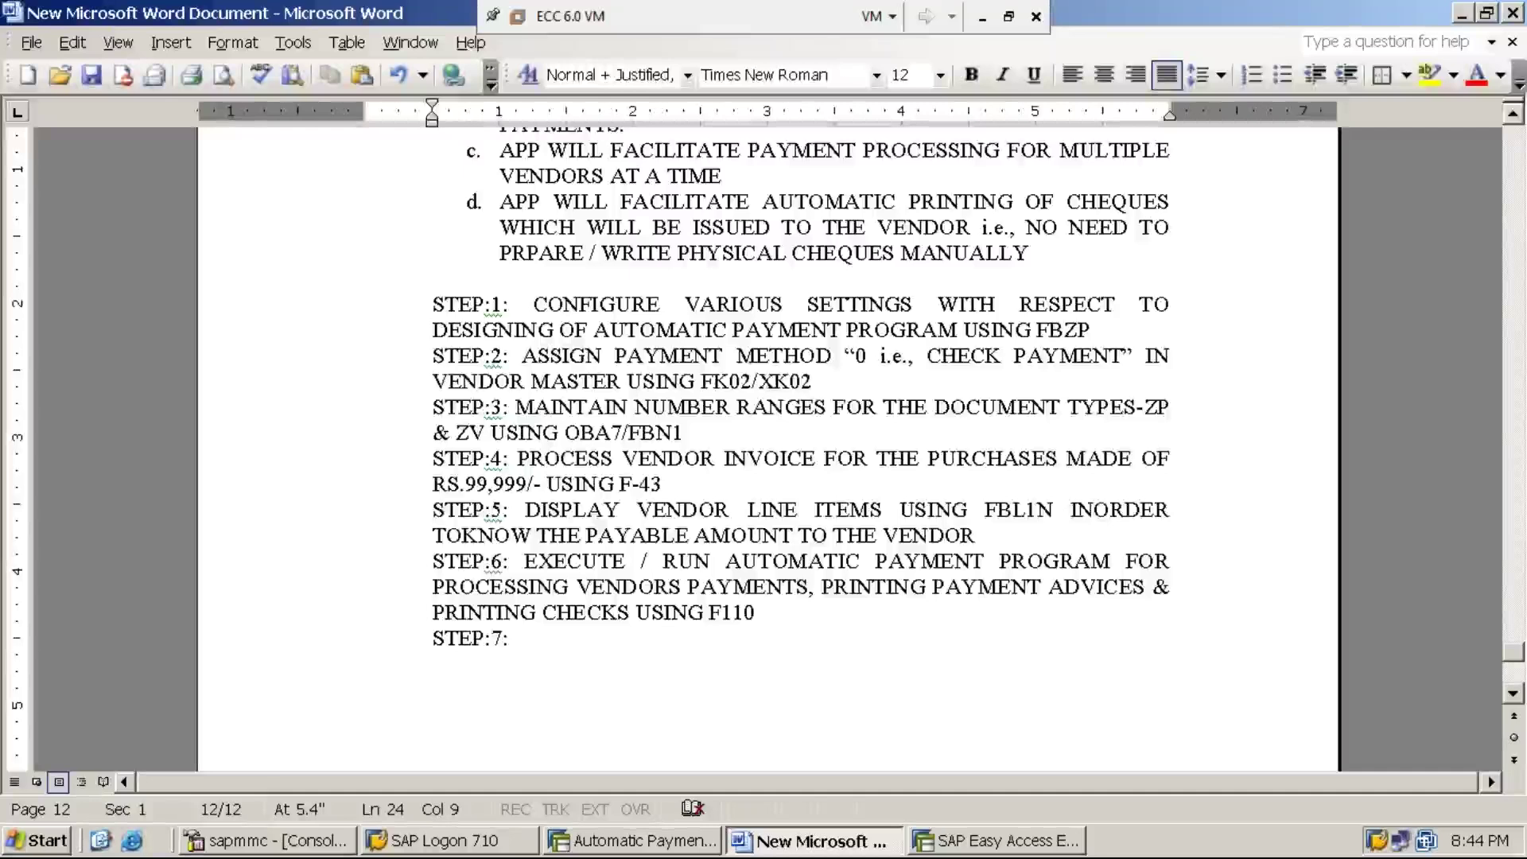
type(" DISP")
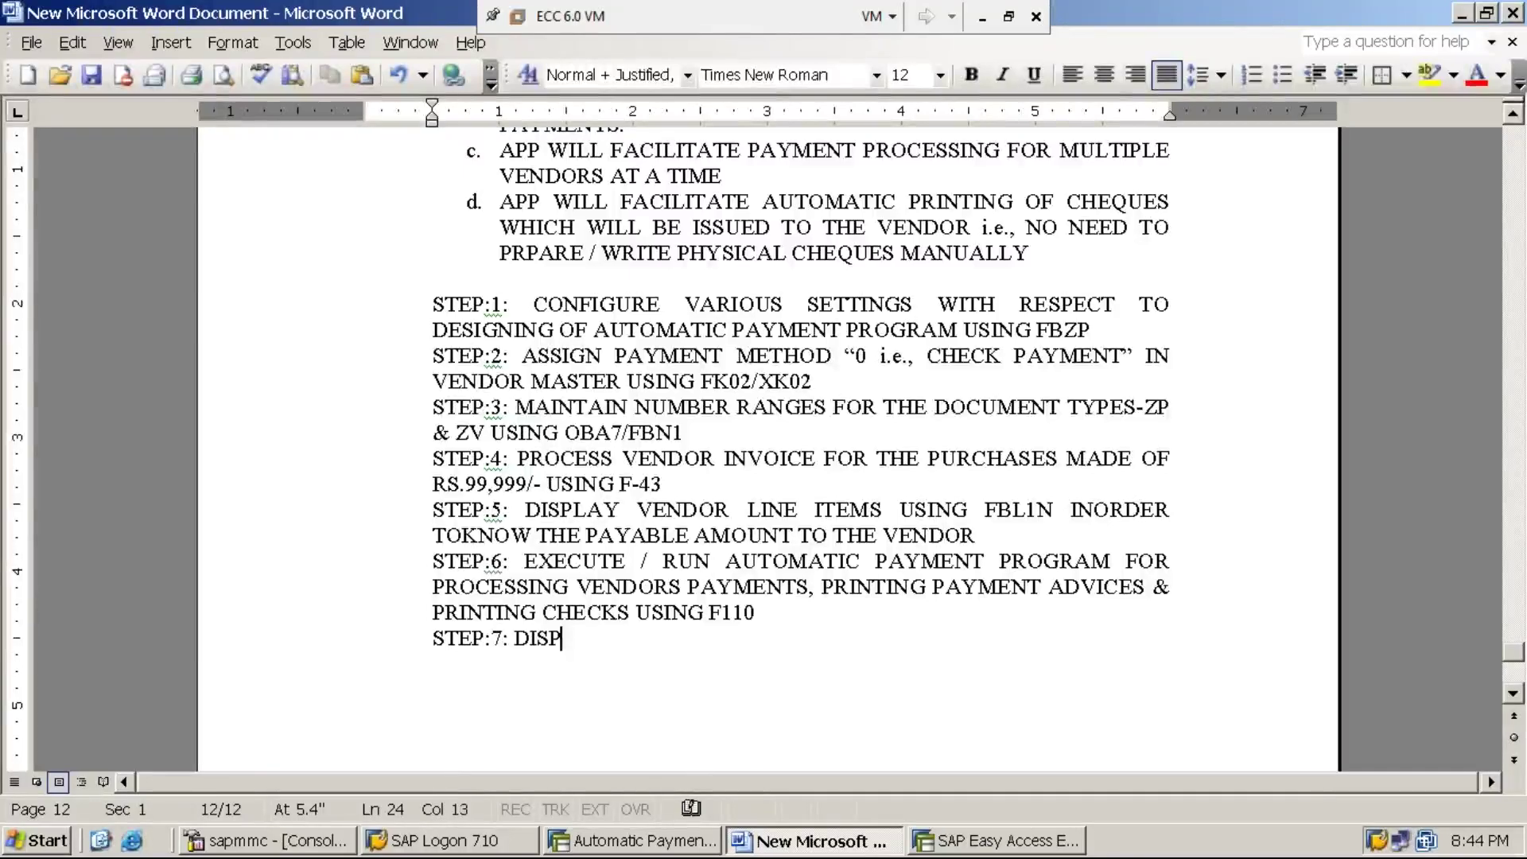
type("LAY")
type("DORLIN")
key("BackSpace")
key("BackSpace")
key("BackSpace")
type("LINE ITEM")
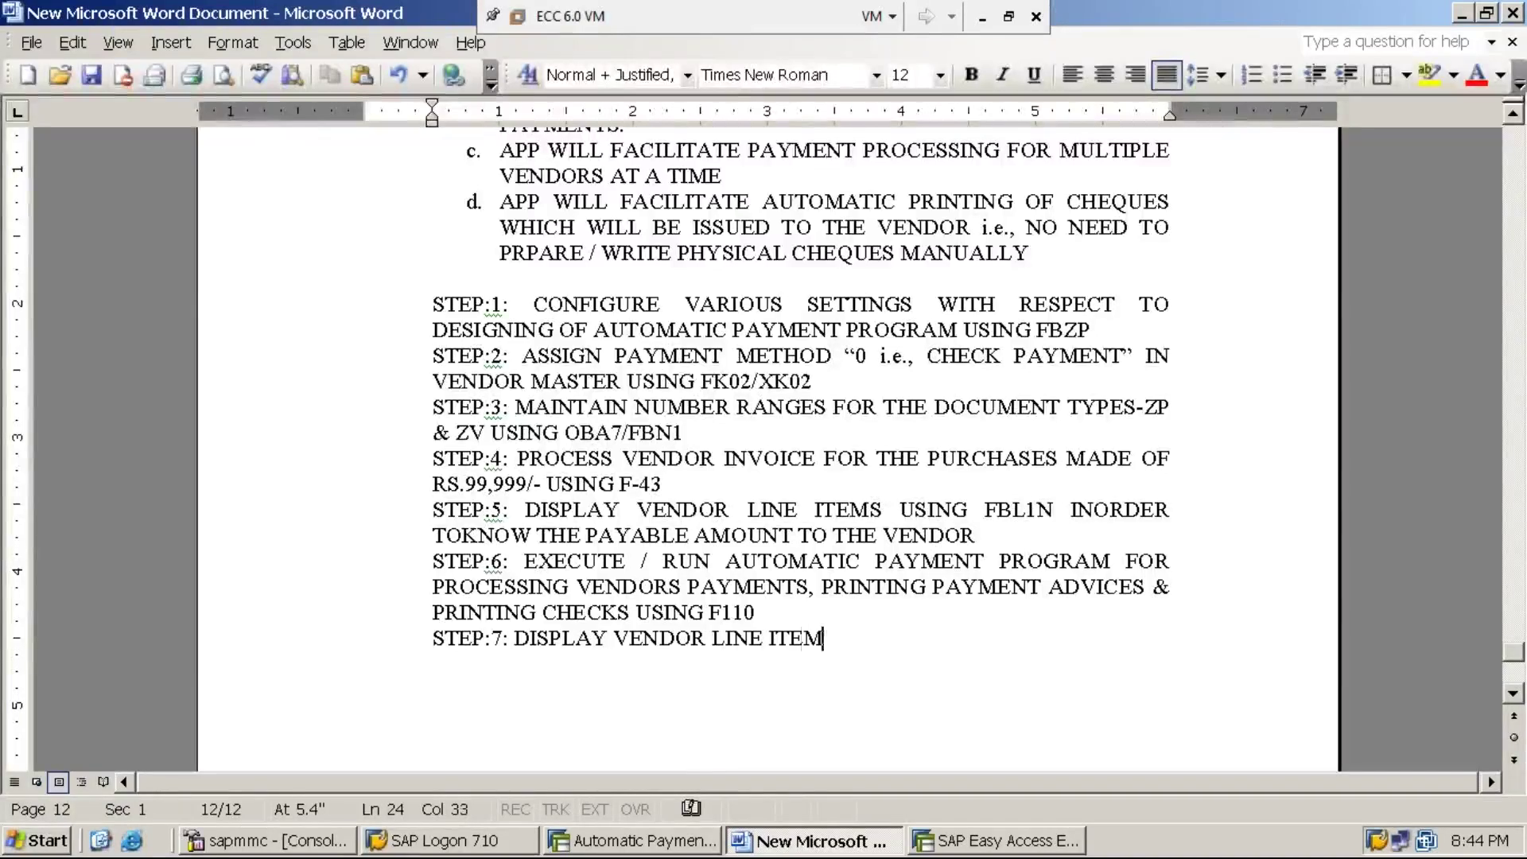
type("S USING FBL1N")
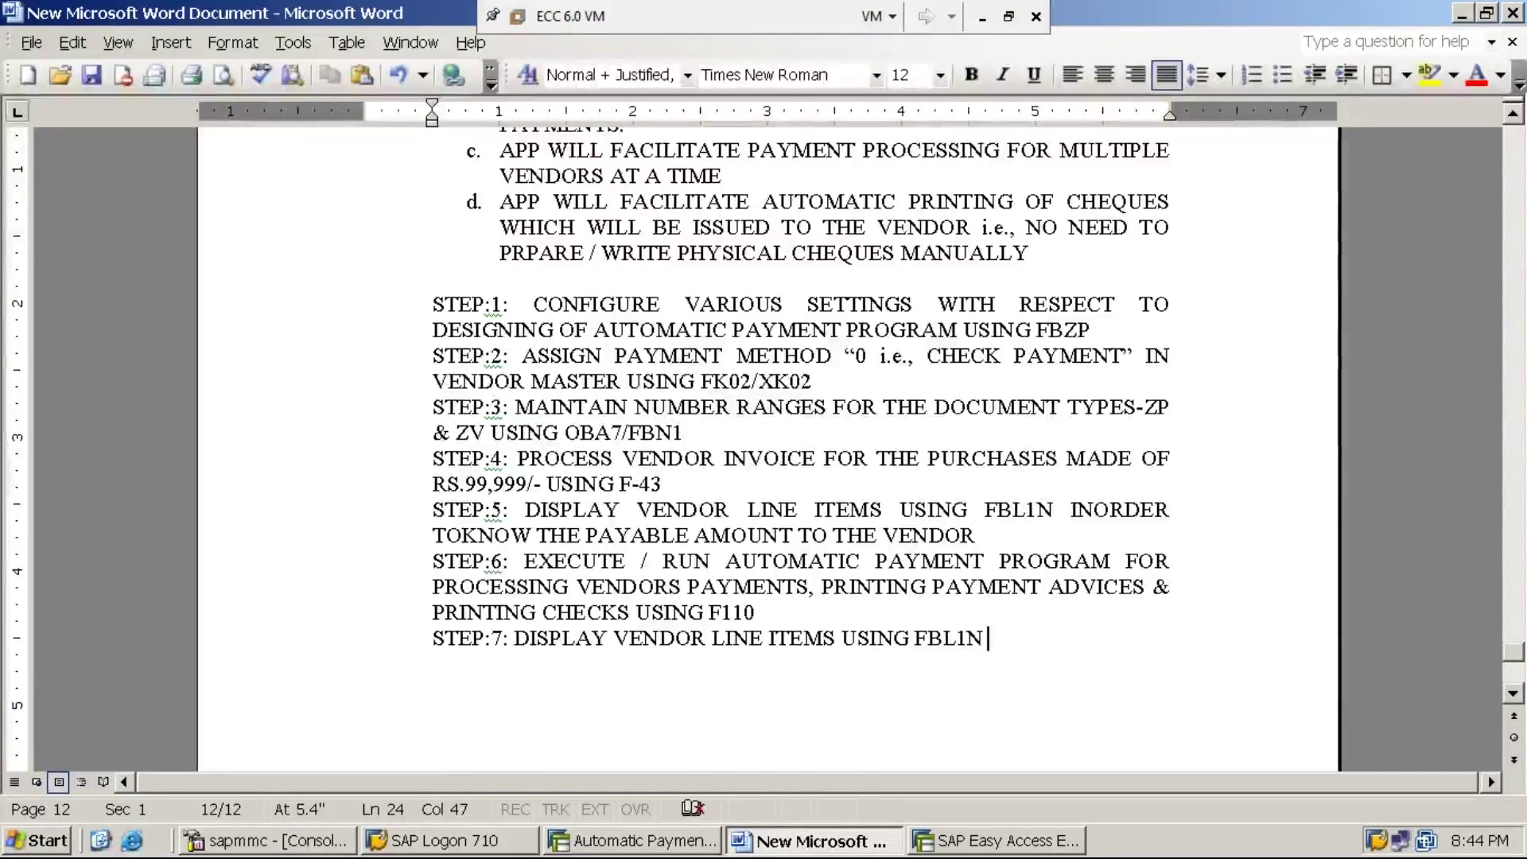
- Complete the STEP:7 line with "AND ENSURE THAT THE PAYABLE AMOUNT TO THE VENDOR IS “ZERO”"
type(" AND ENSURE THE")
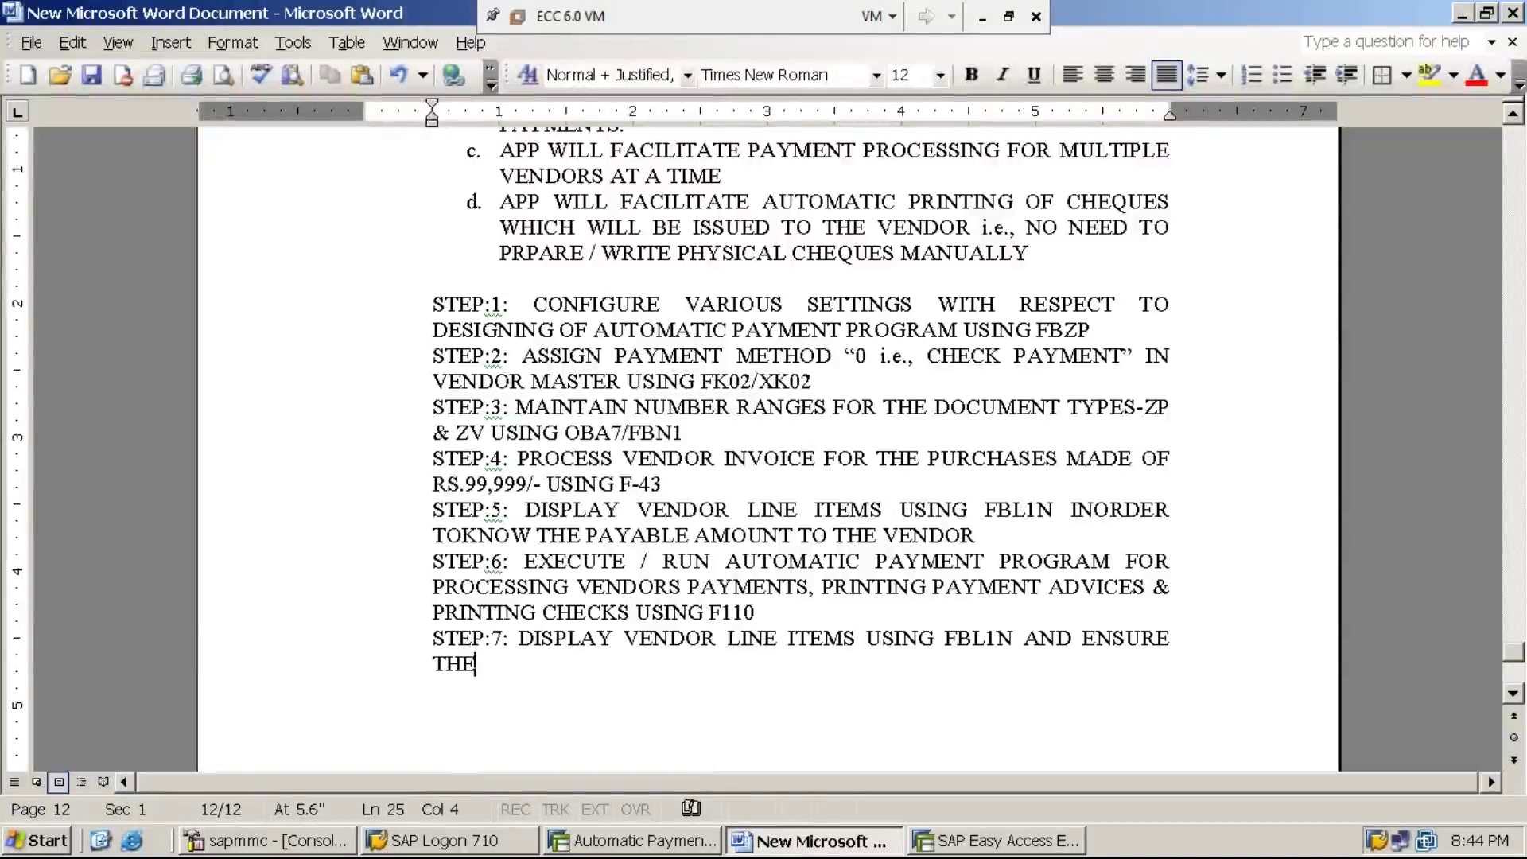
key("BackSpace")
type("A")
type("T THE PAYA")
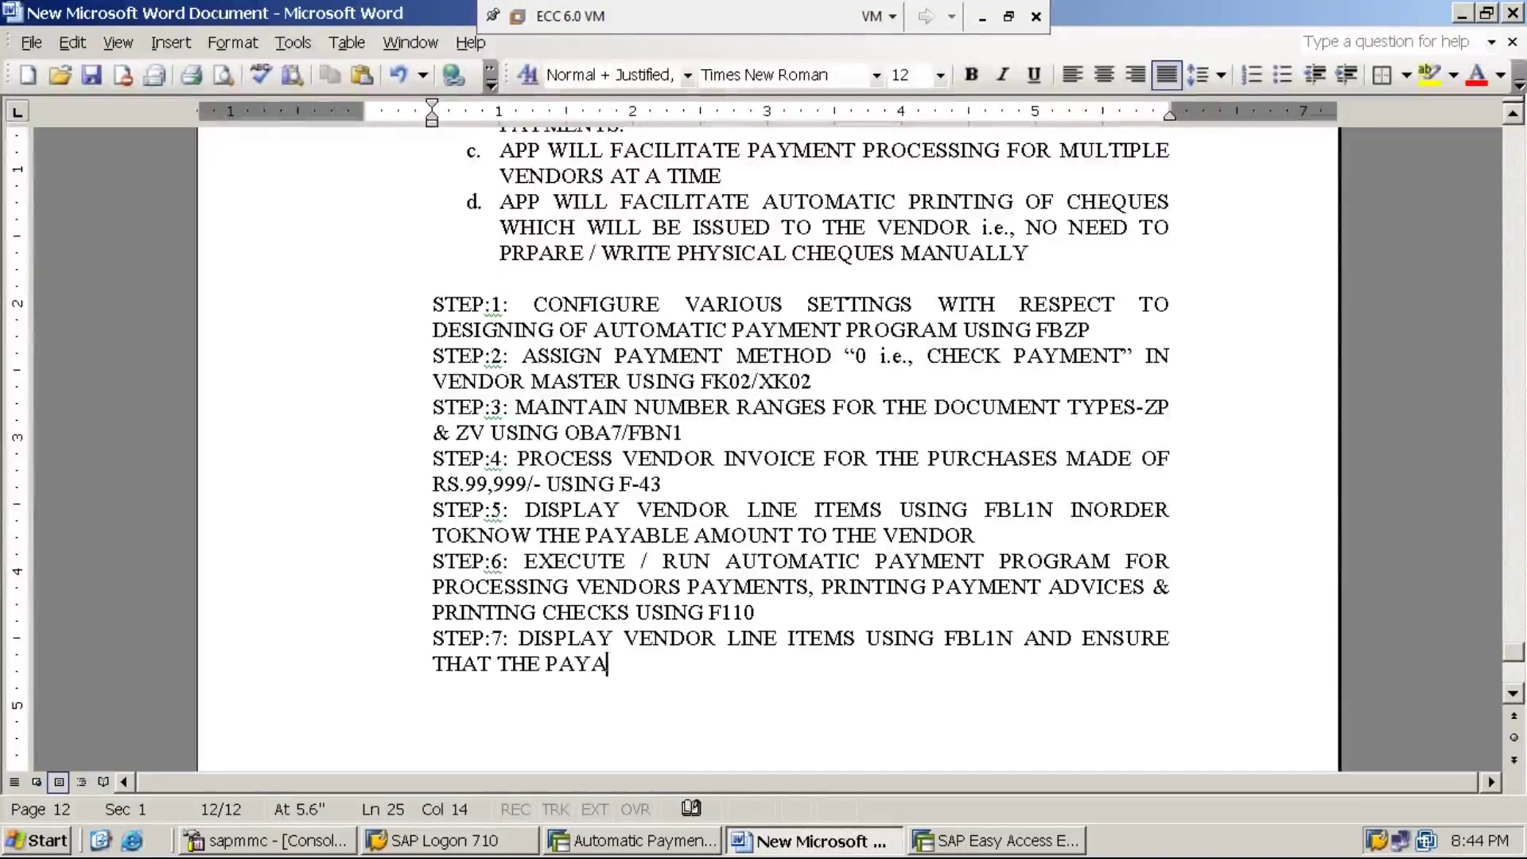
type("BLE AMOUNT ")
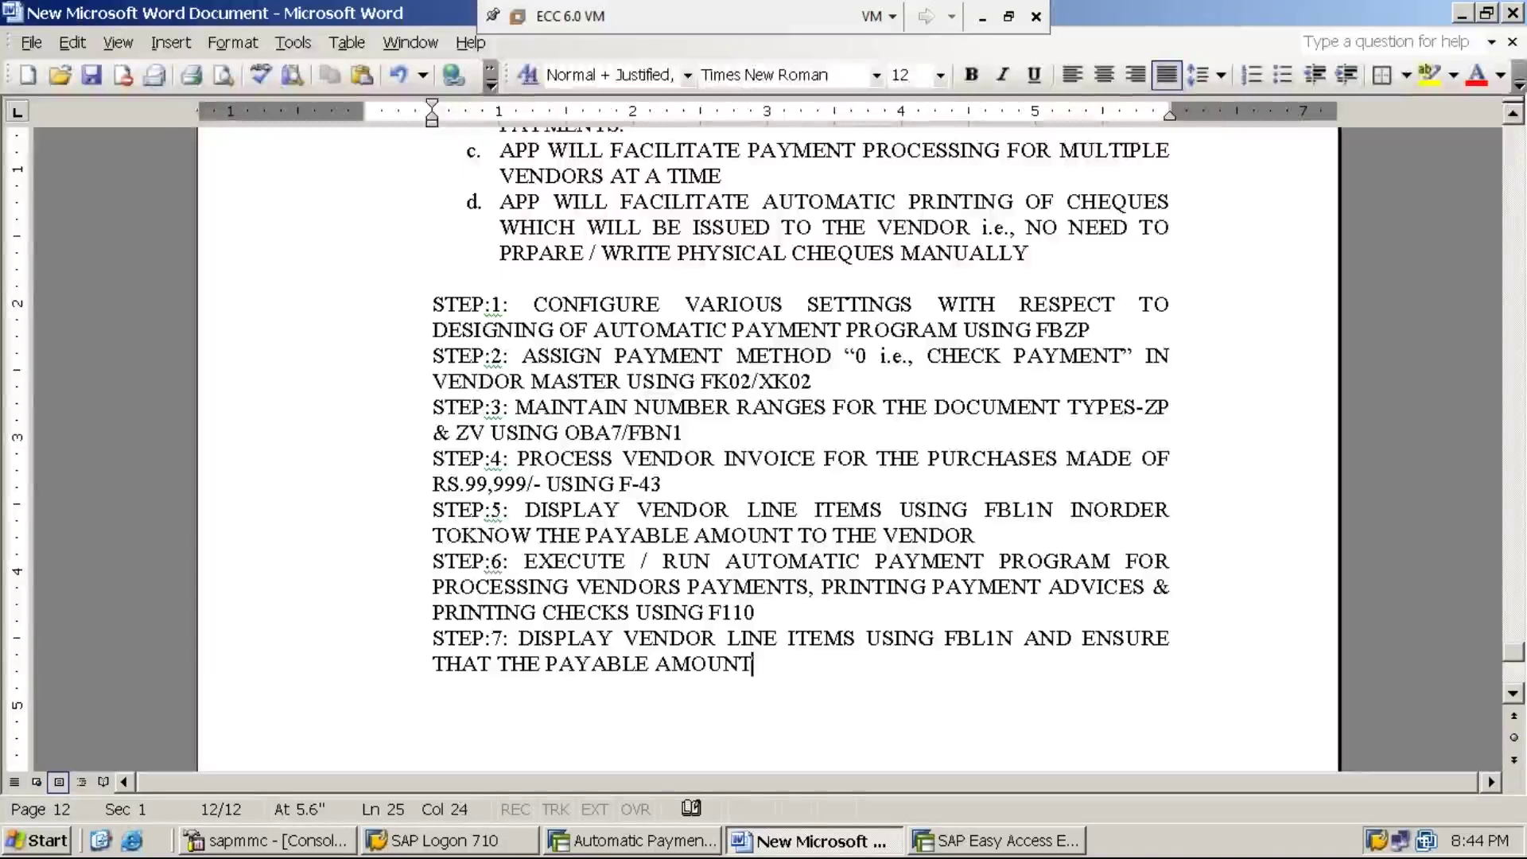
type("TO THE VENDOR")
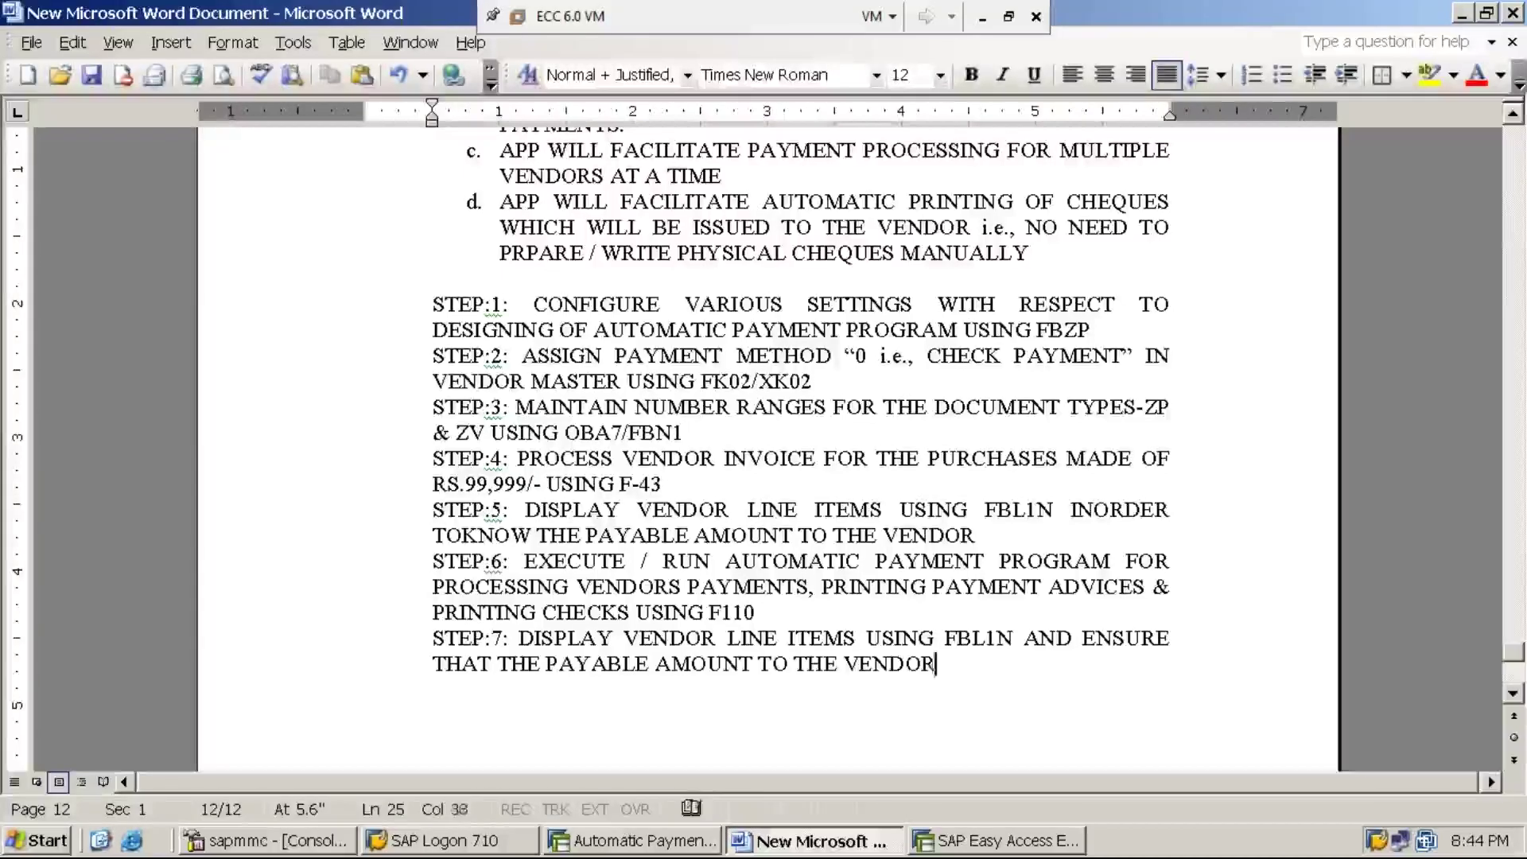
type(" IS \"Z")
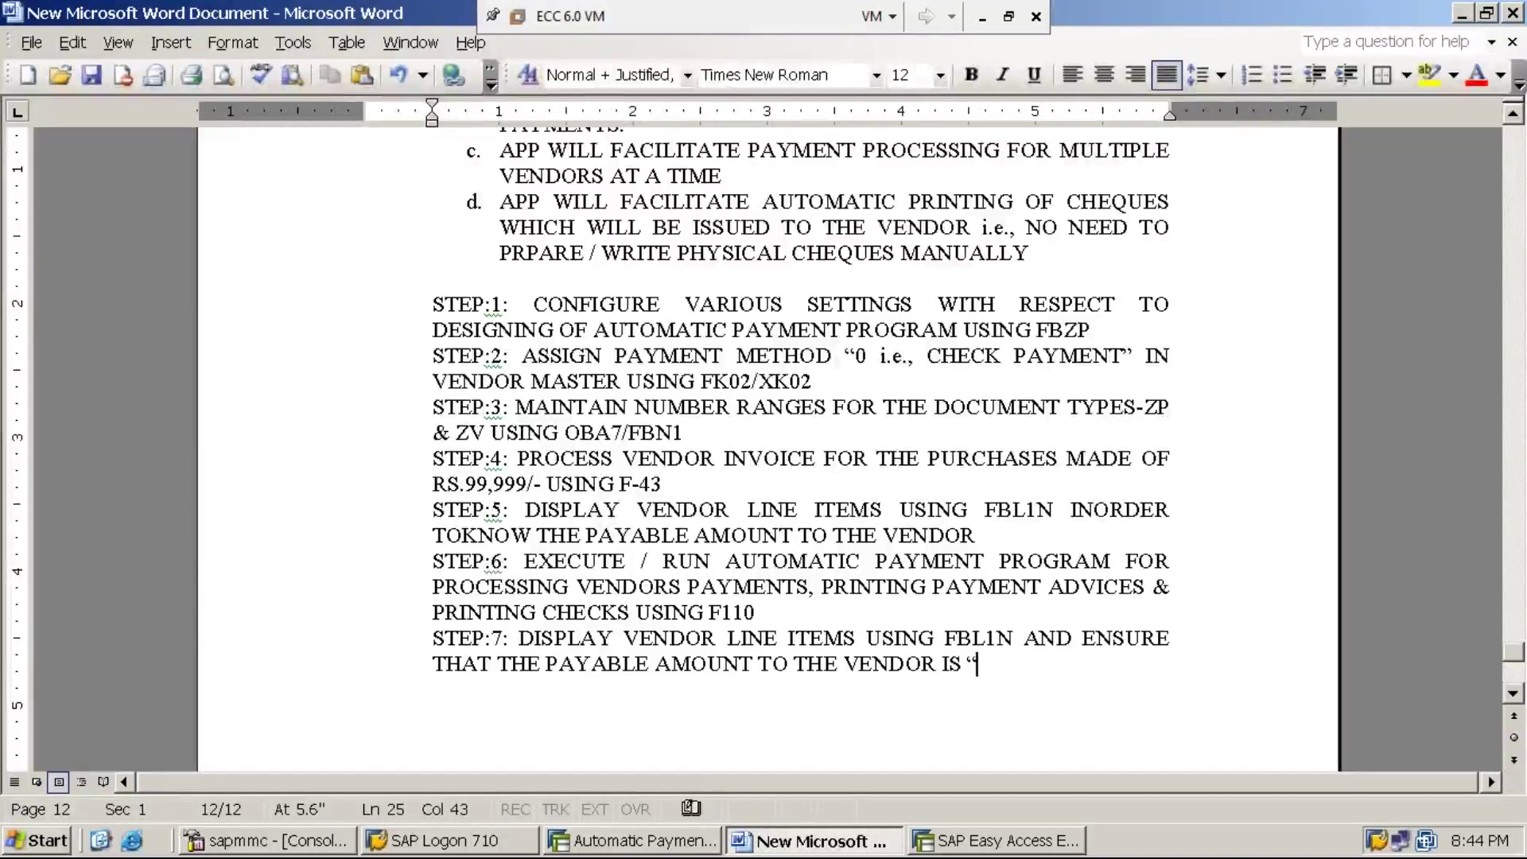
type("ERO\"")
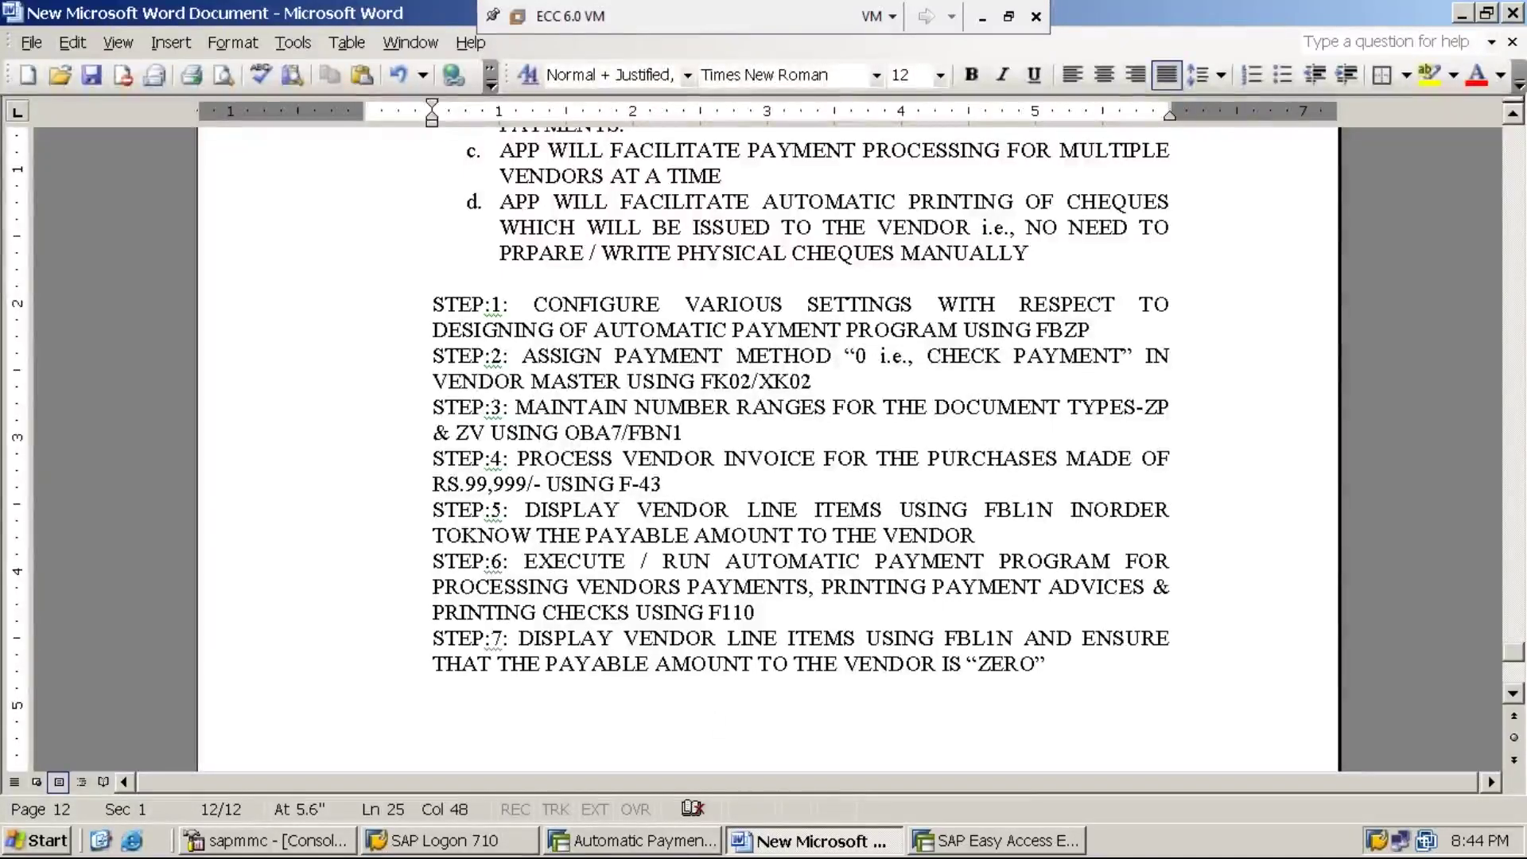
- Switch to the SAP session with the automatic payment run, end the transaction and close that session
left_click(677, 848)
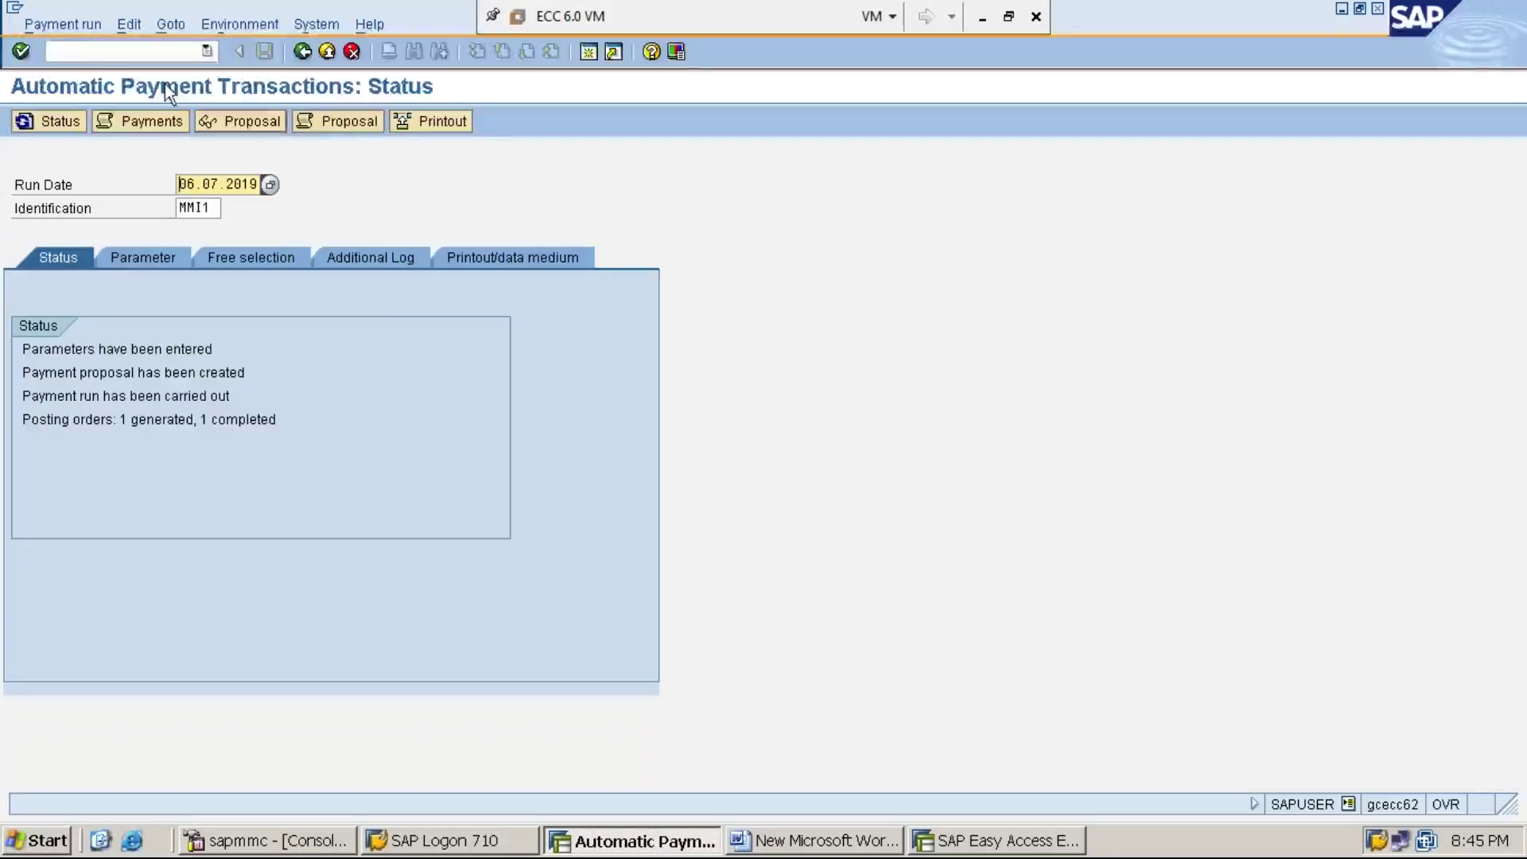
type("/n")
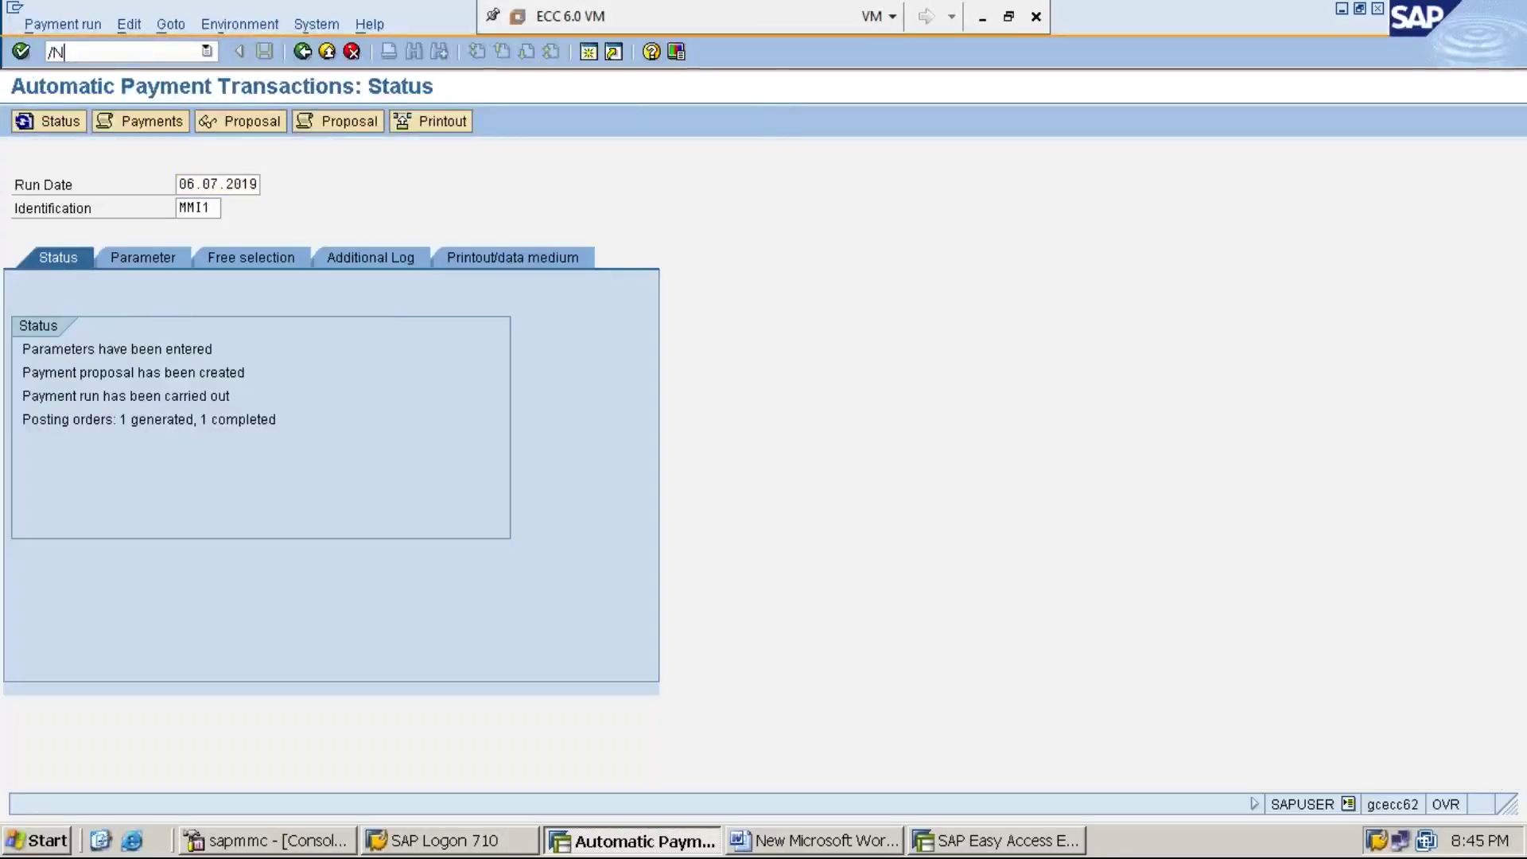
key("Return")
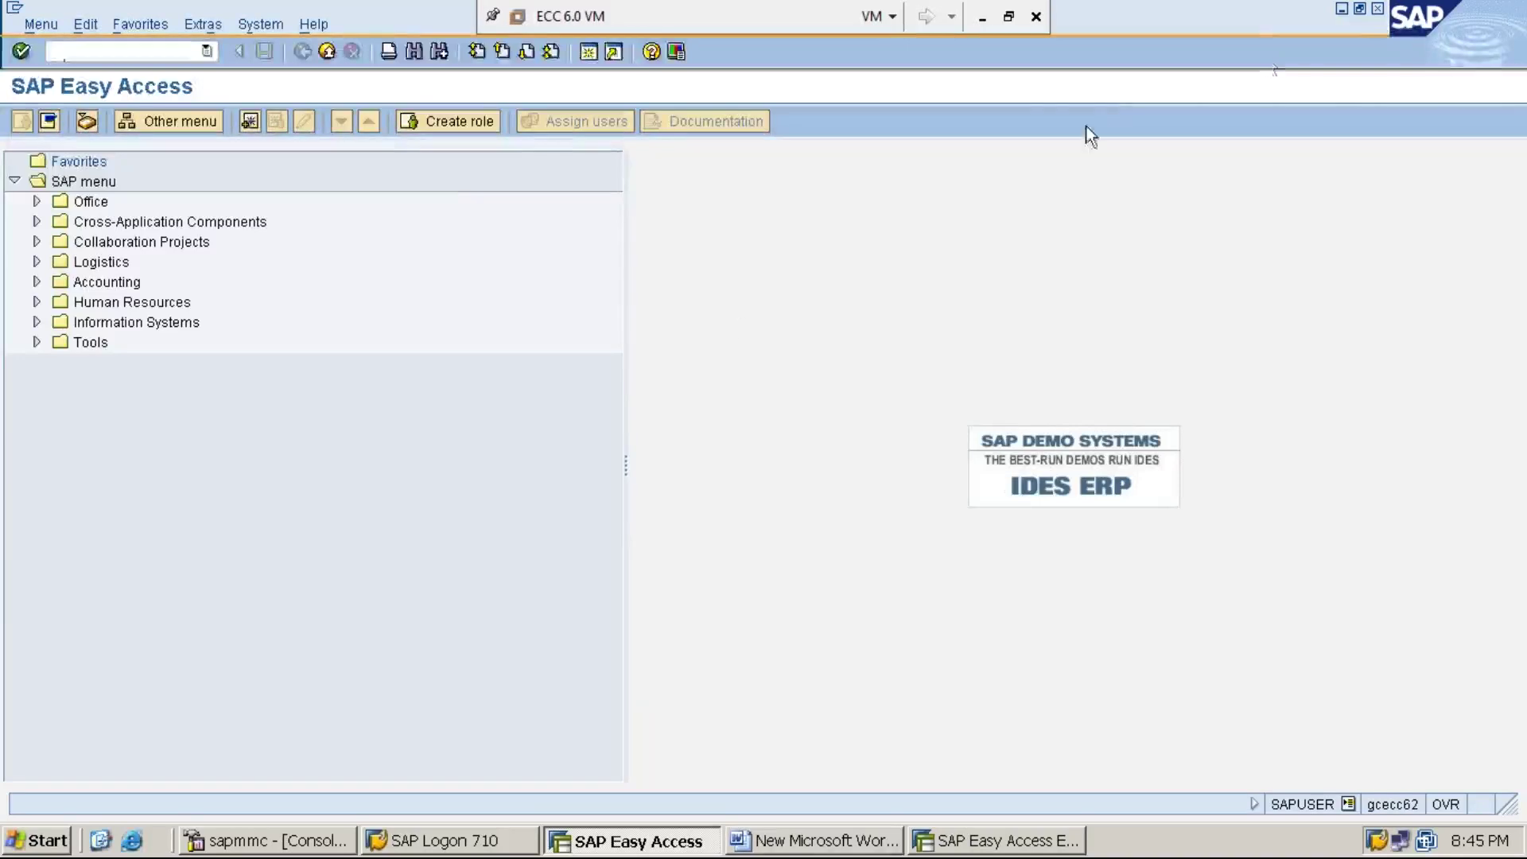
left_click(1377, 9)
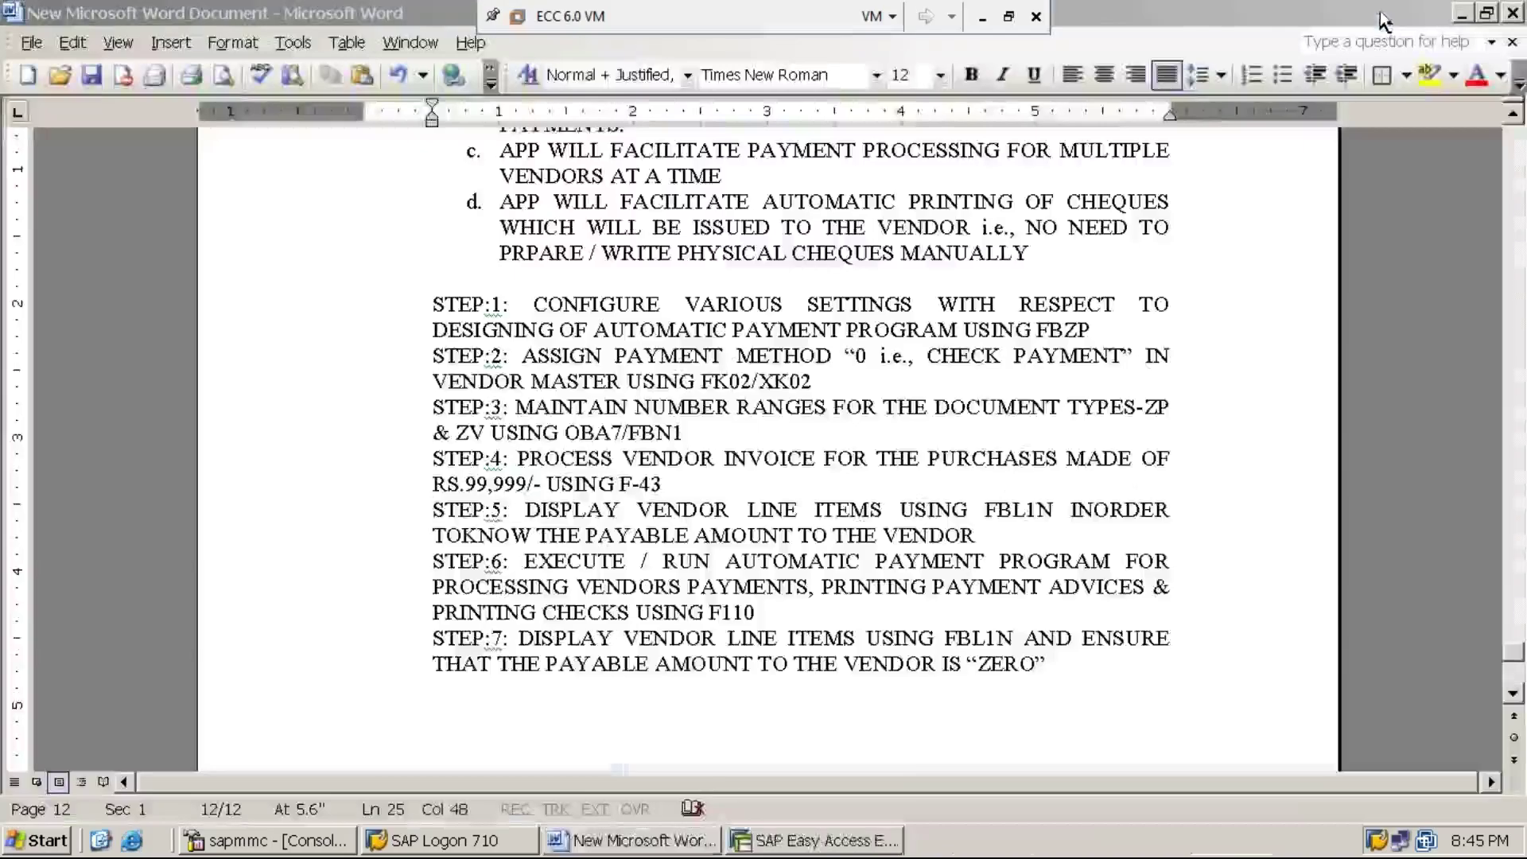
- Display all line items of the prefilled vendor account in company code MMI1 using FBL1N in the remaining SAP session
left_click(843, 840)
type("FBL1N")
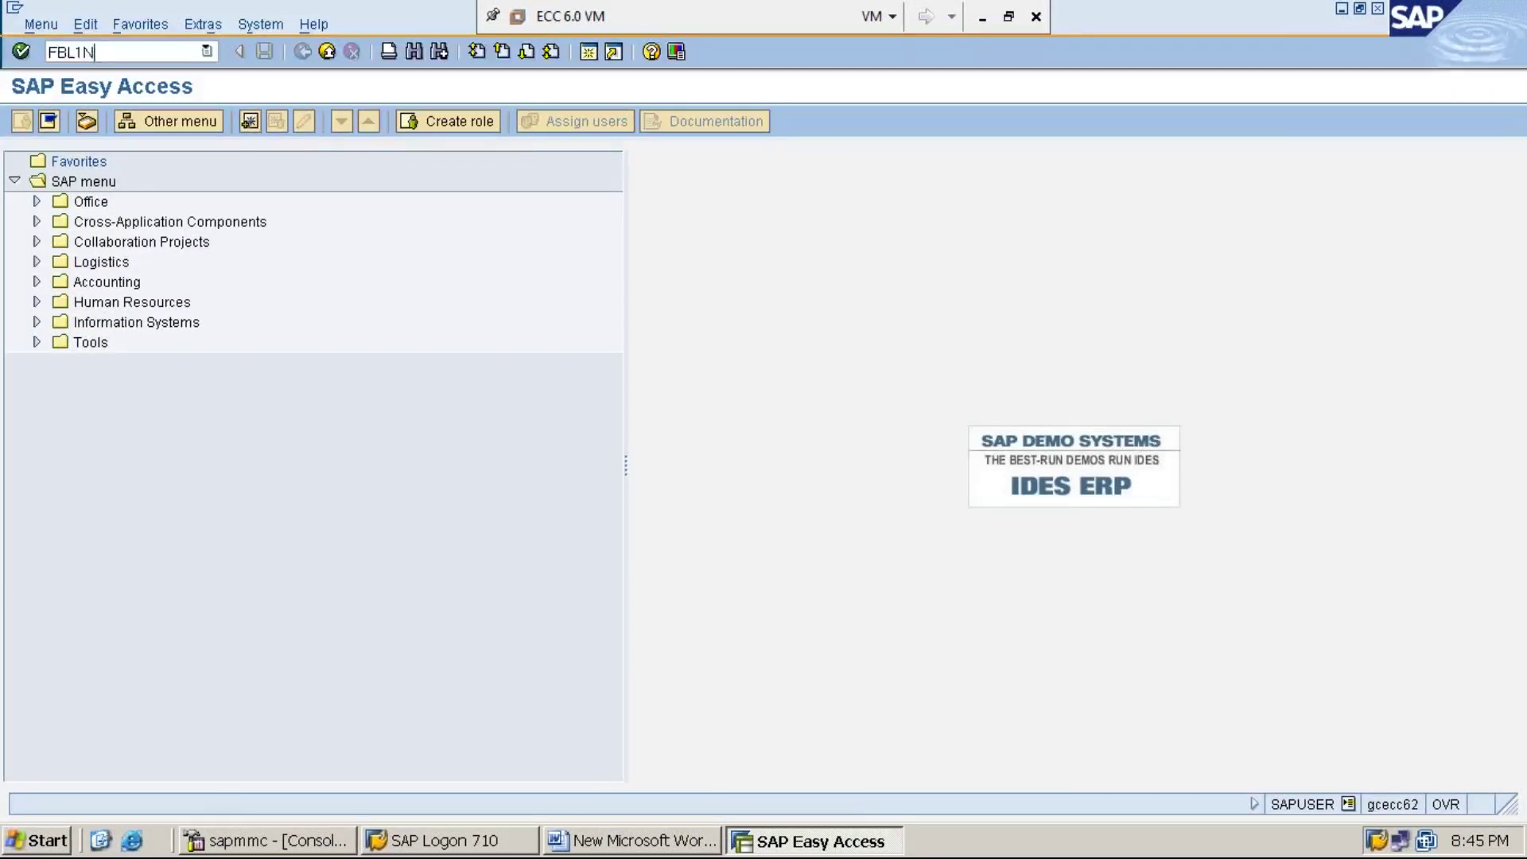
key("Return")
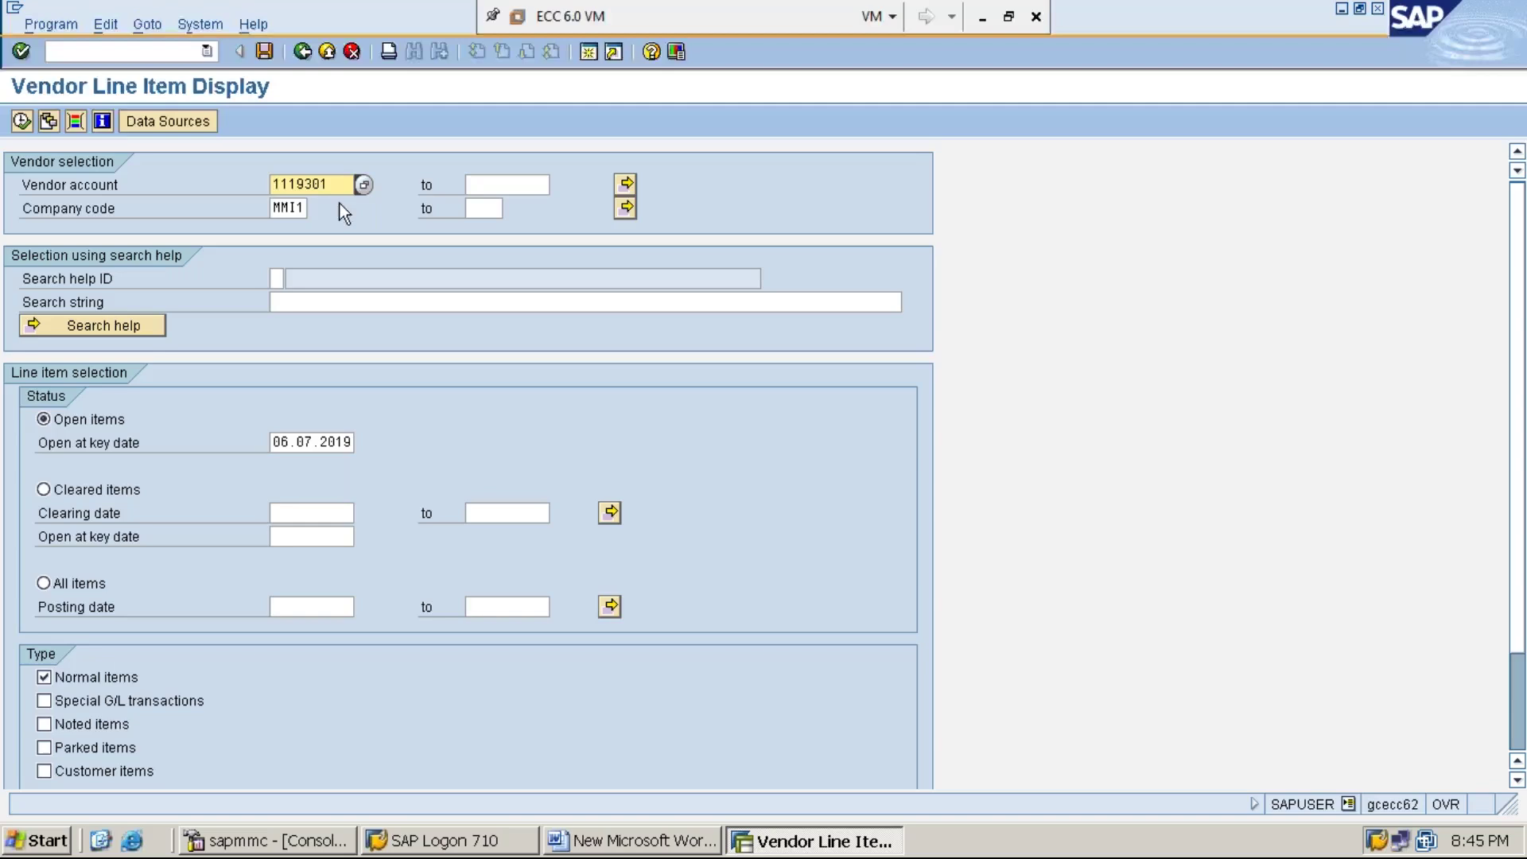
left_click(302, 207)
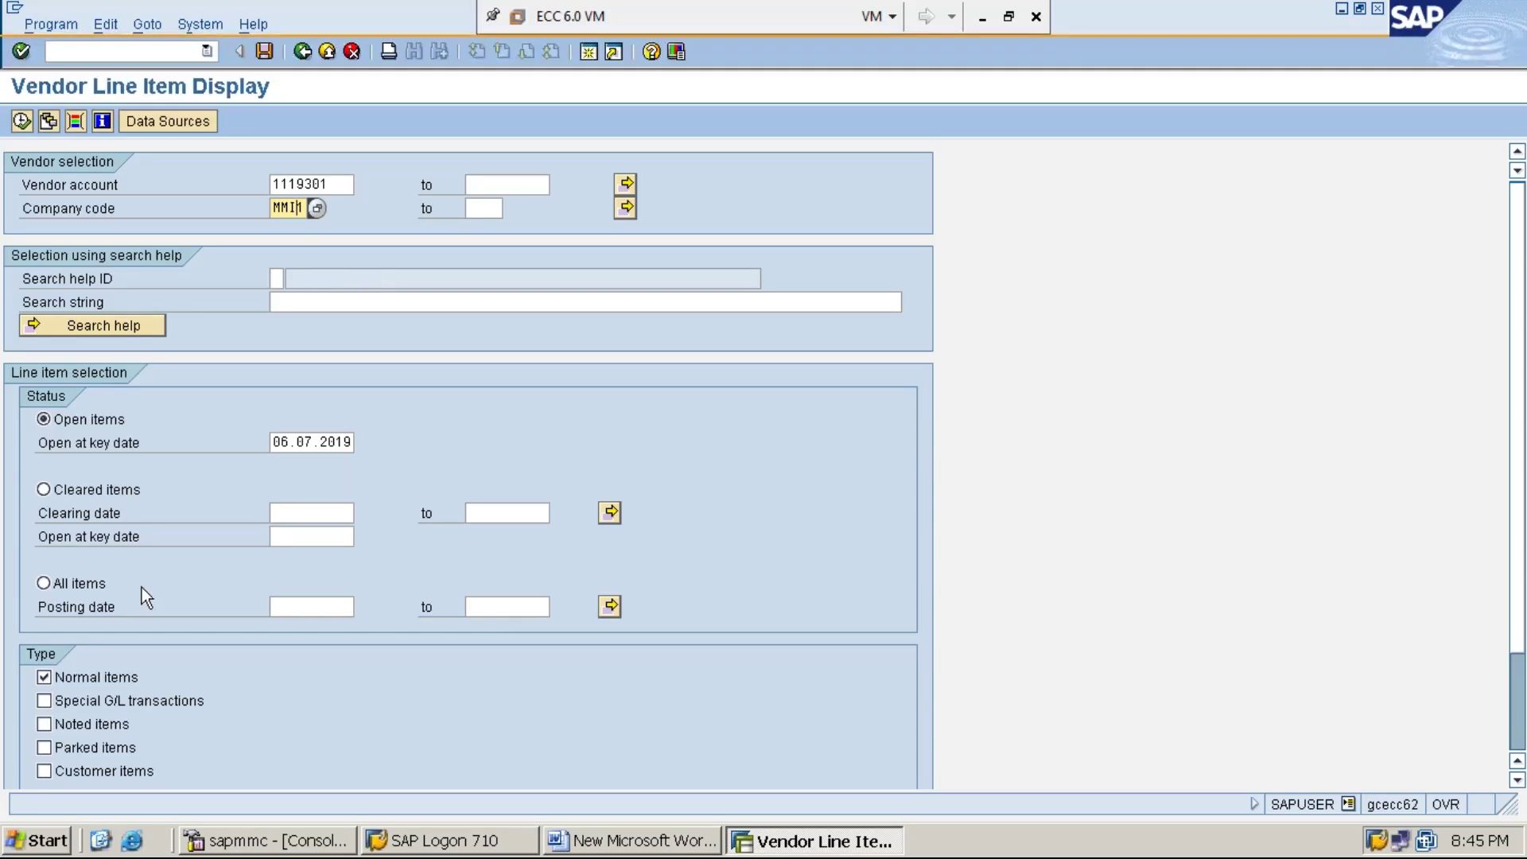
left_click(89, 589)
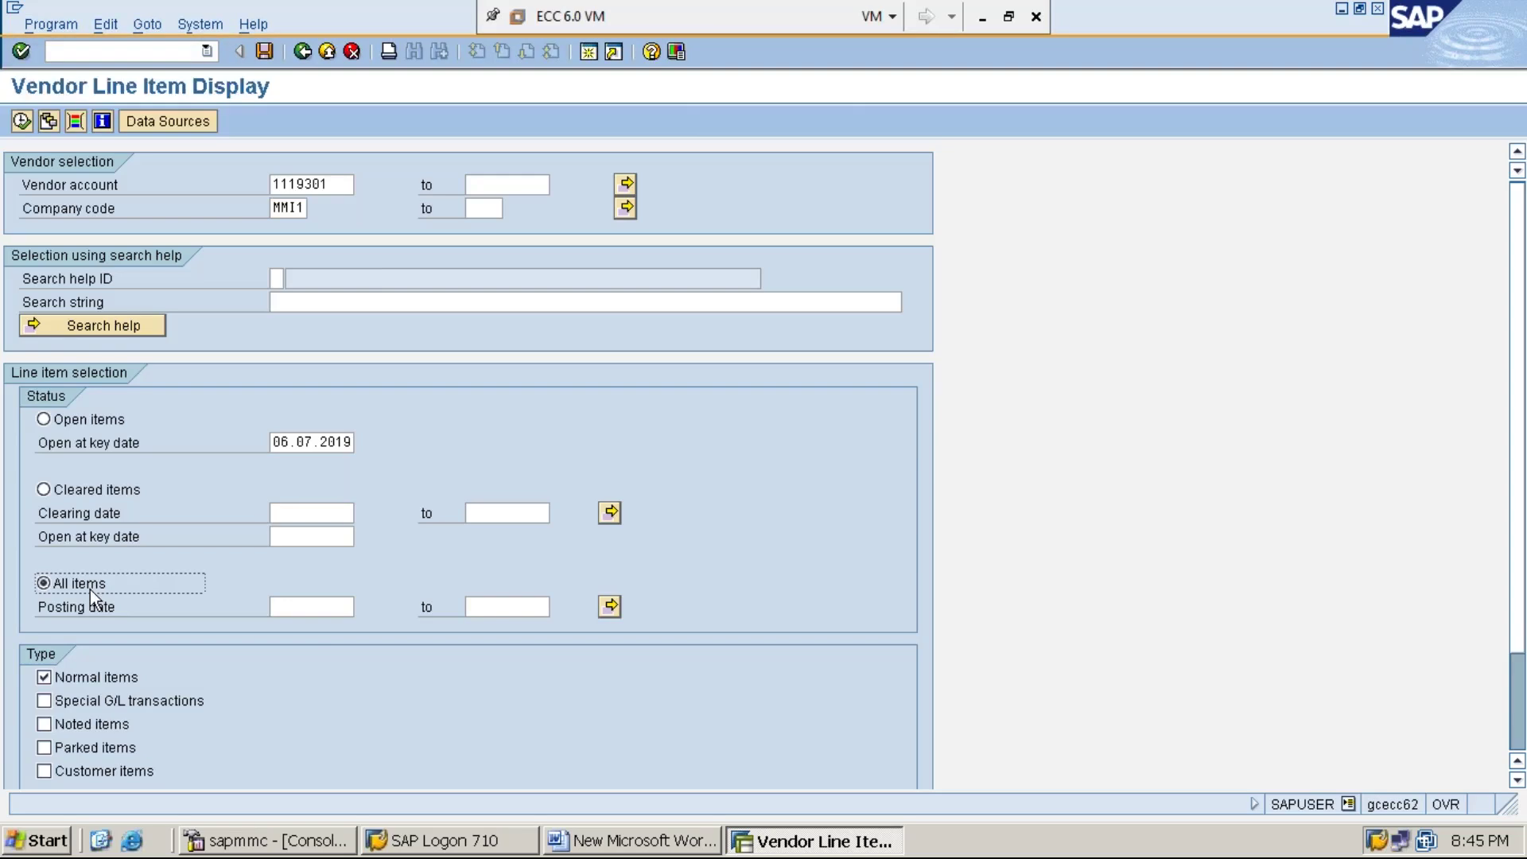
left_click(22, 121)
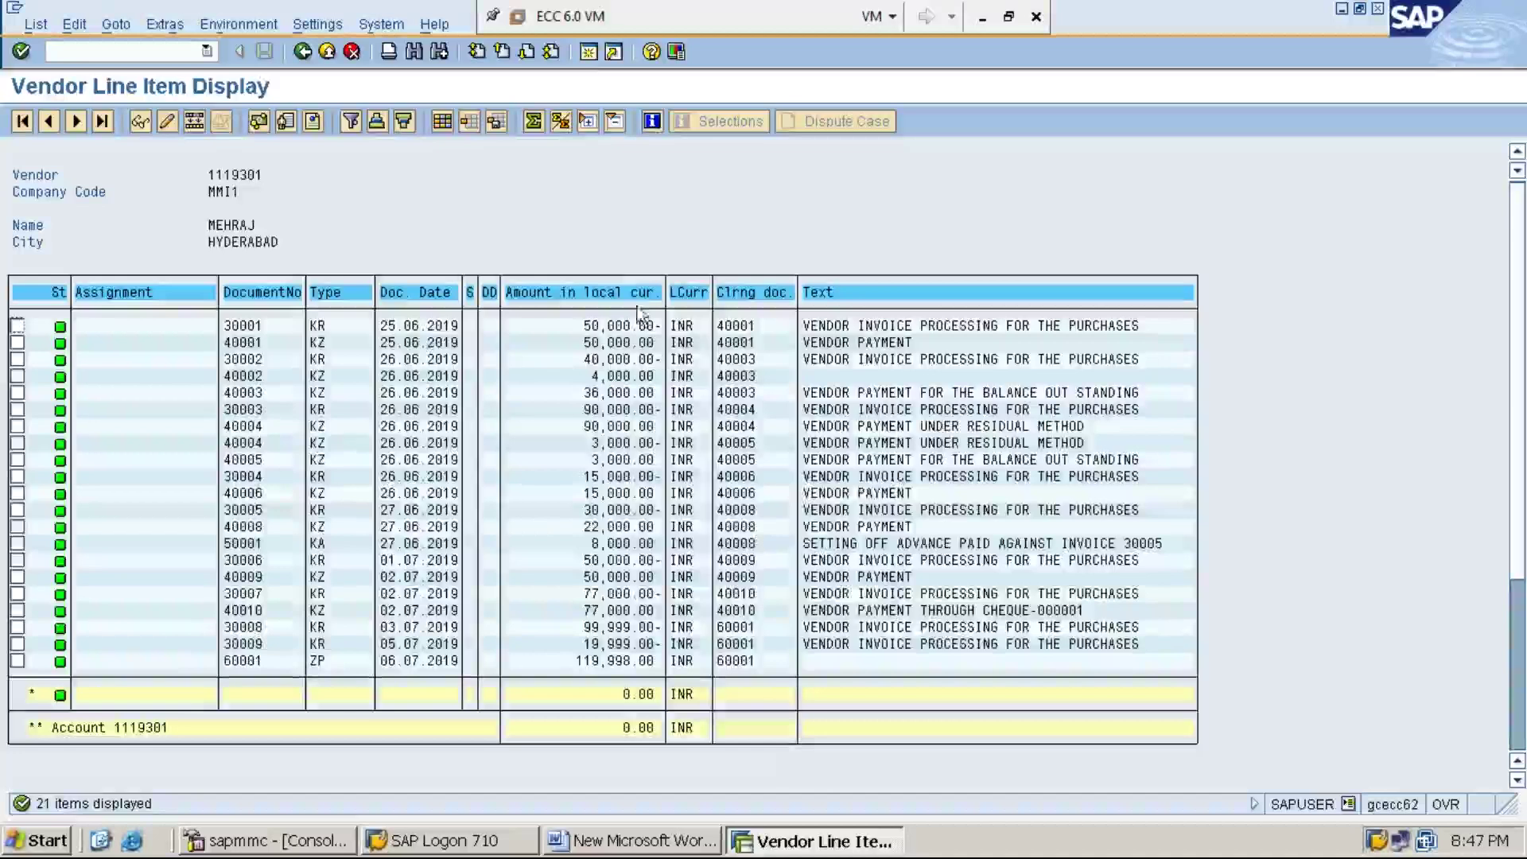
- Open transaction OBA7 in a new session and position the document types list at ZP
left_click(590, 54)
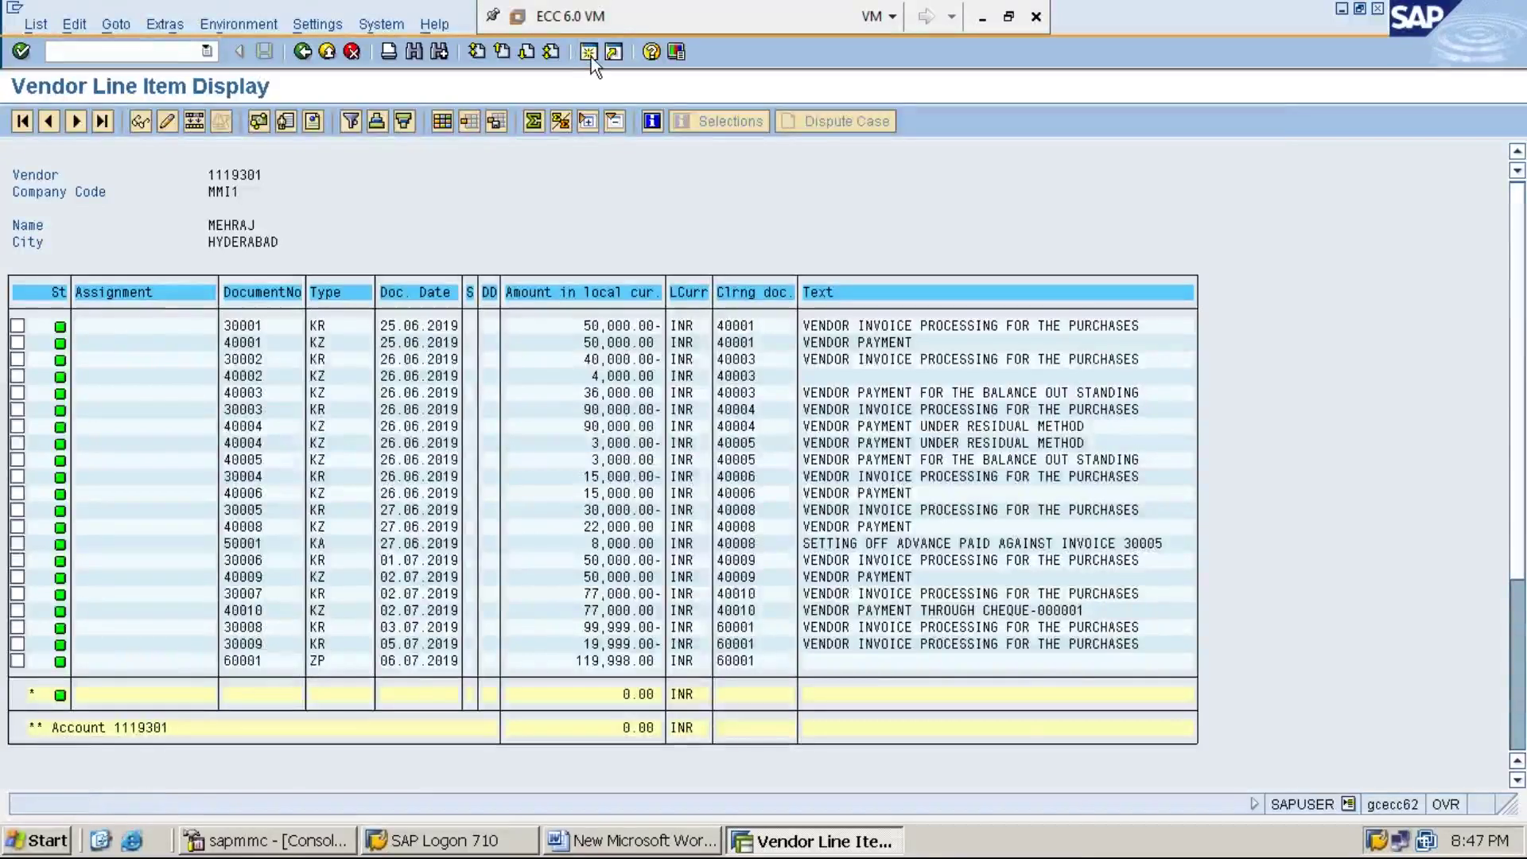
type("OBA7")
key("Return")
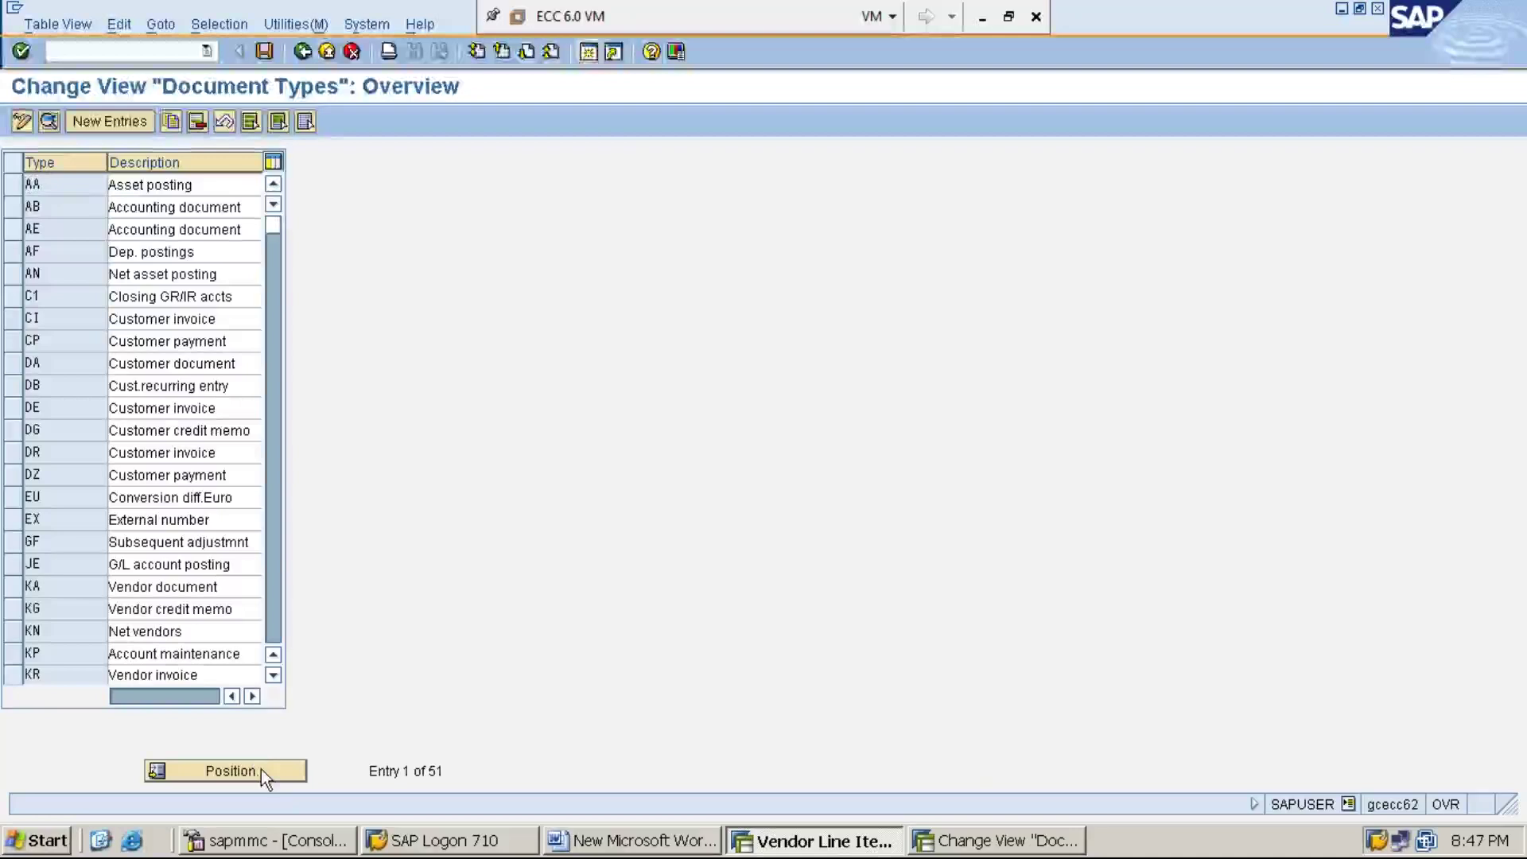
left_click(227, 771)
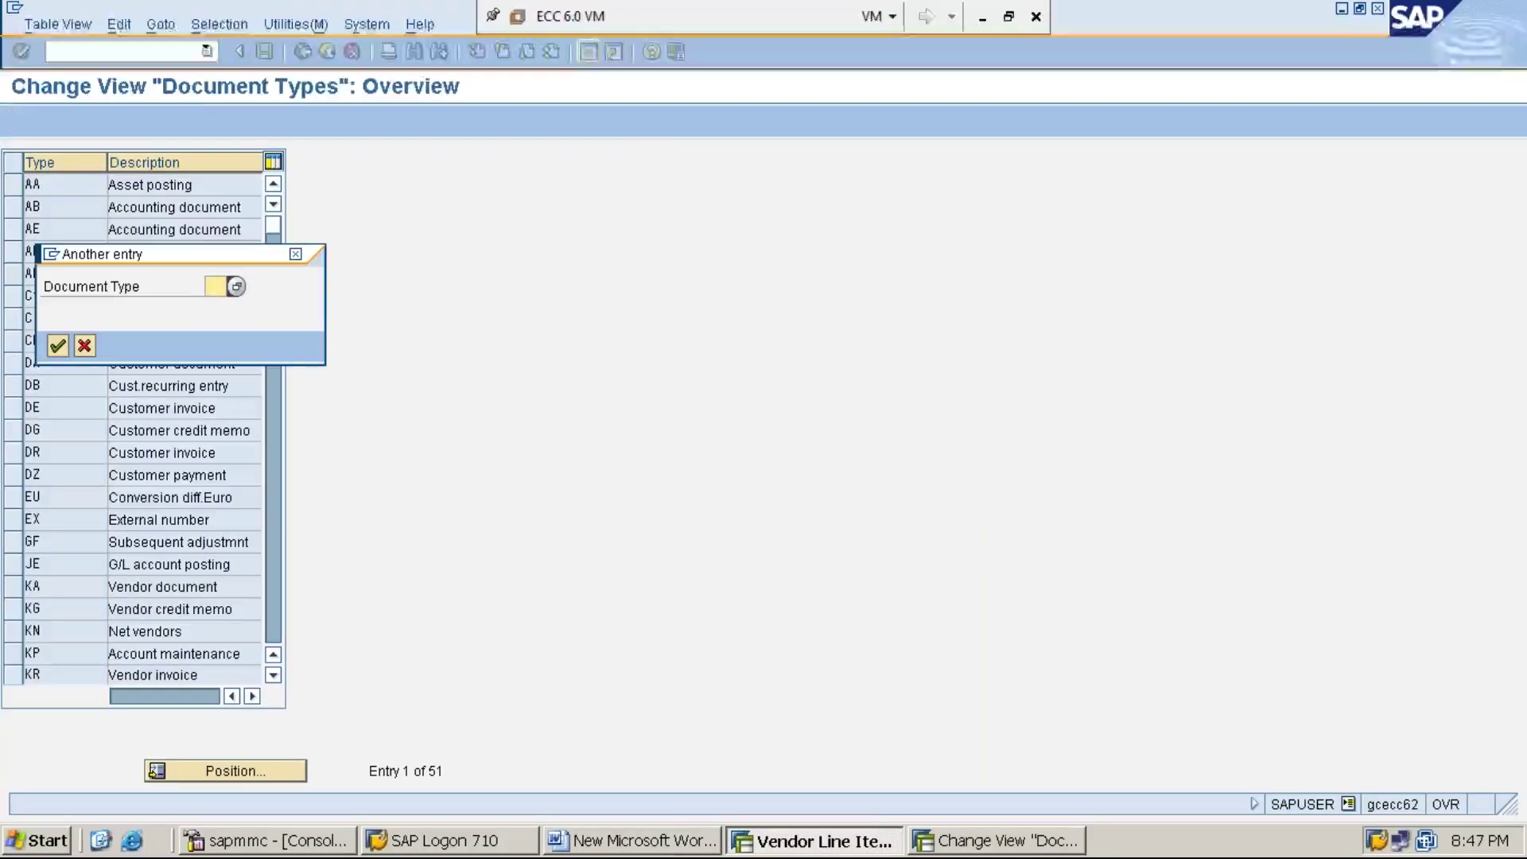
type("ZP")
key("Return")
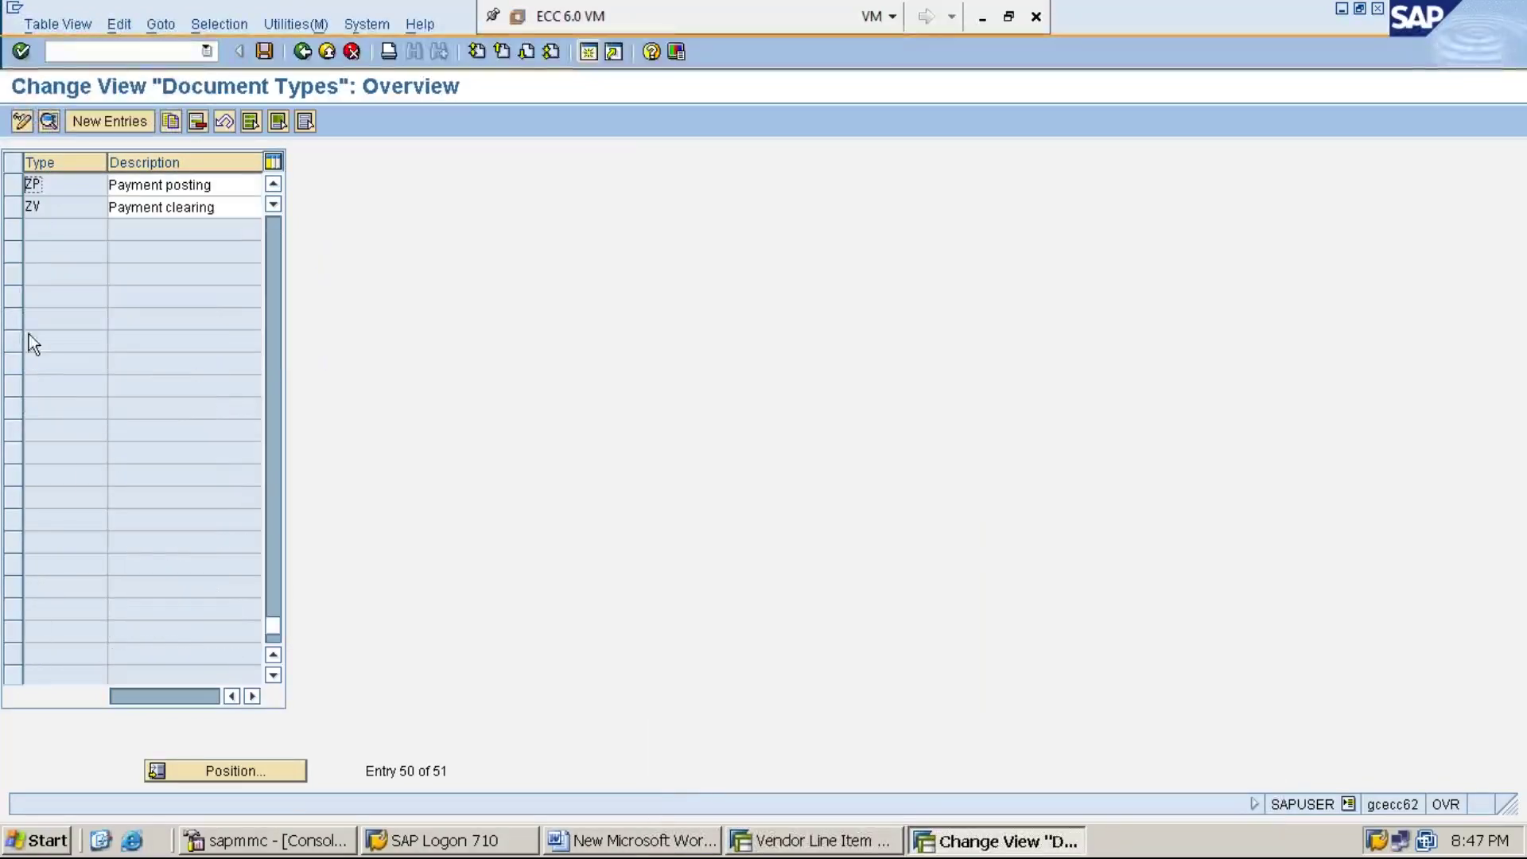
- Open the details of document type ZP and display its number range intervals for company code MMI1
left_click(14, 185)
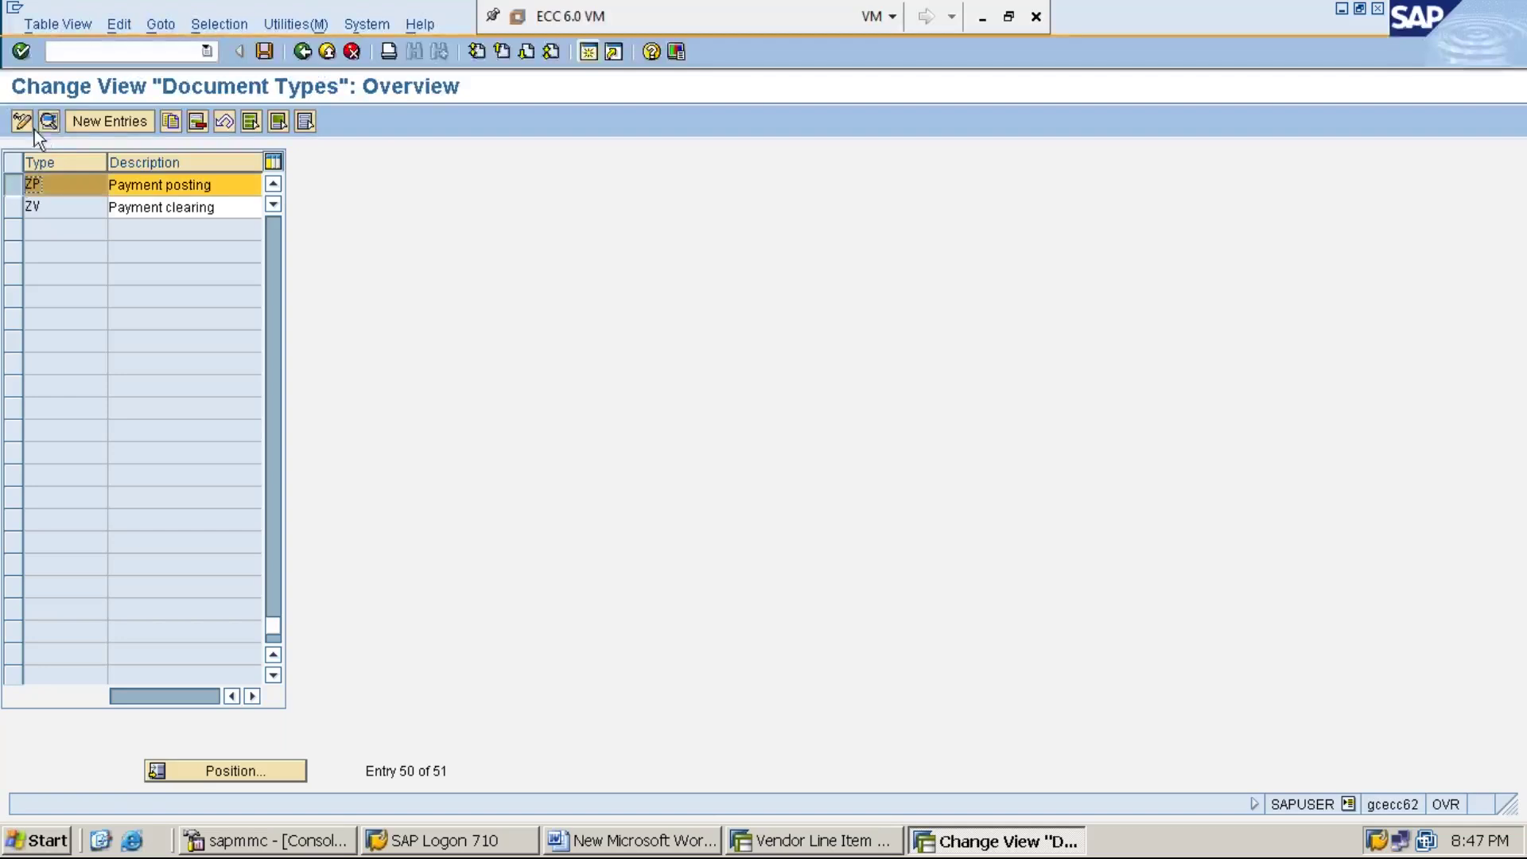
left_click(49, 121)
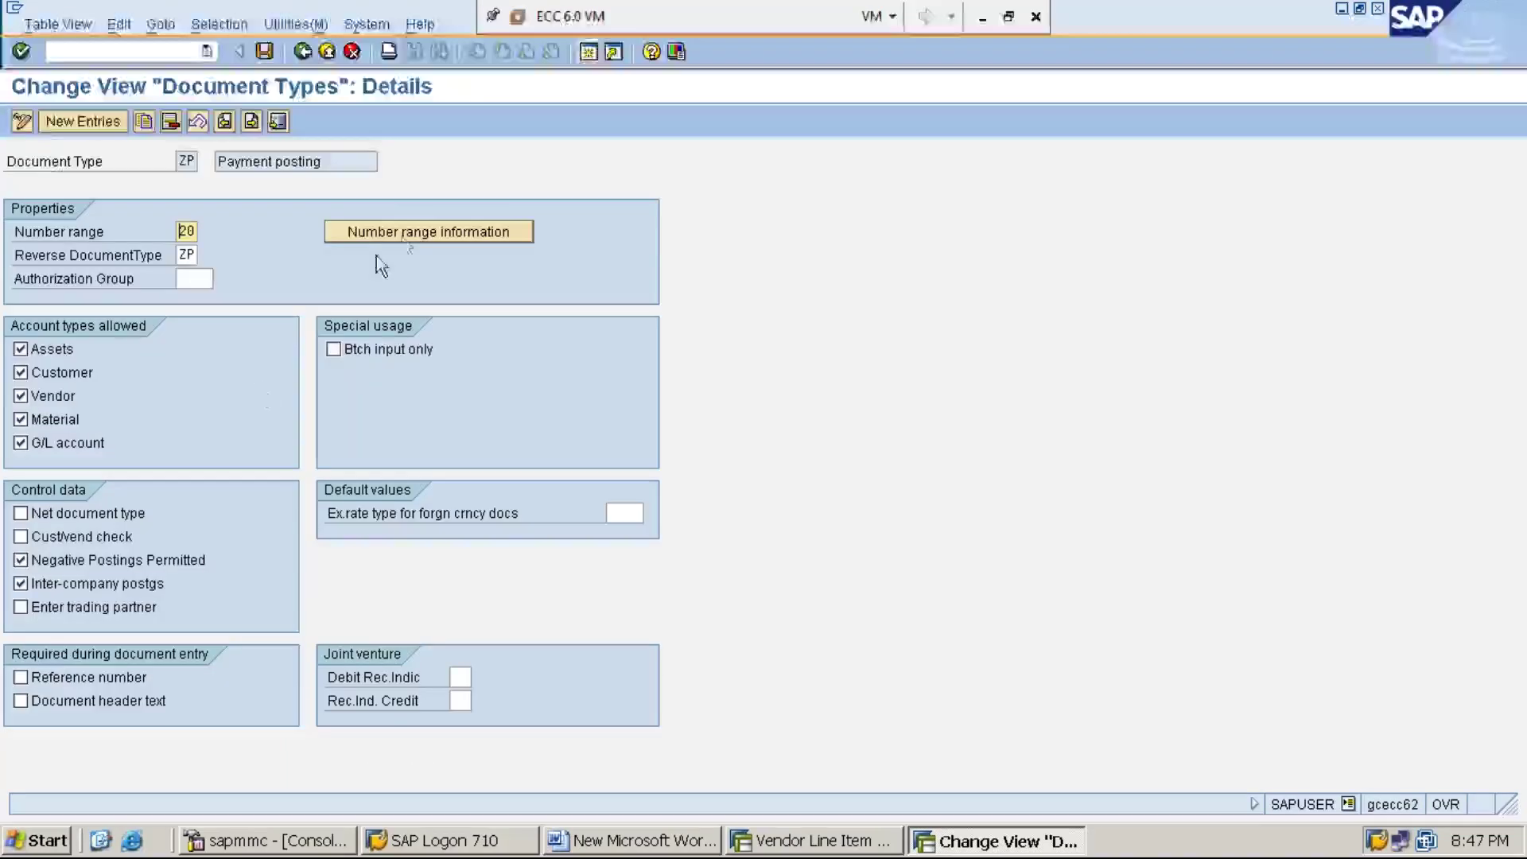
left_click(412, 230)
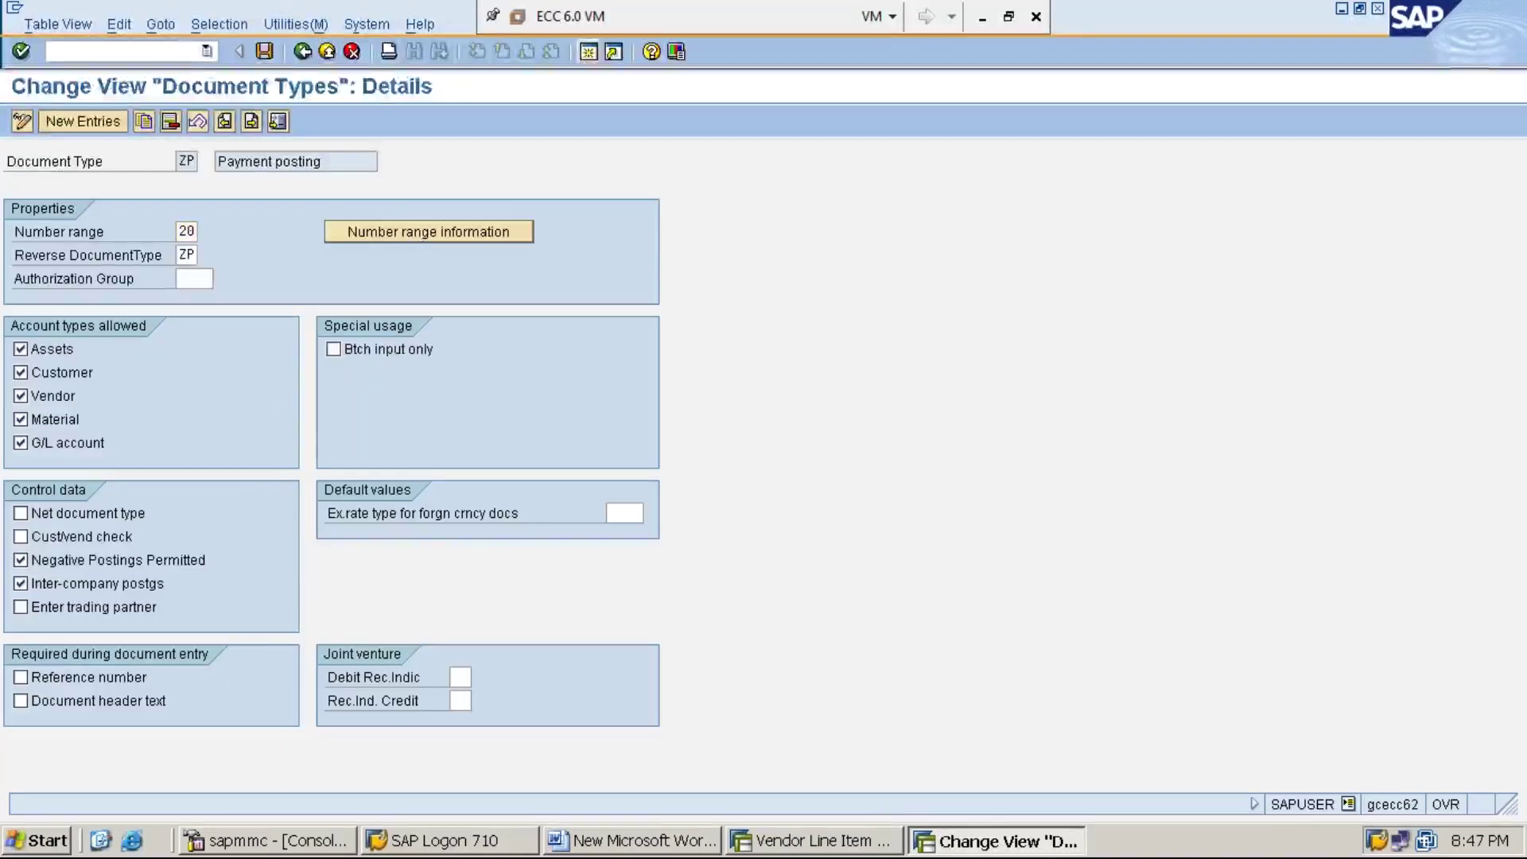
type("MMI1")
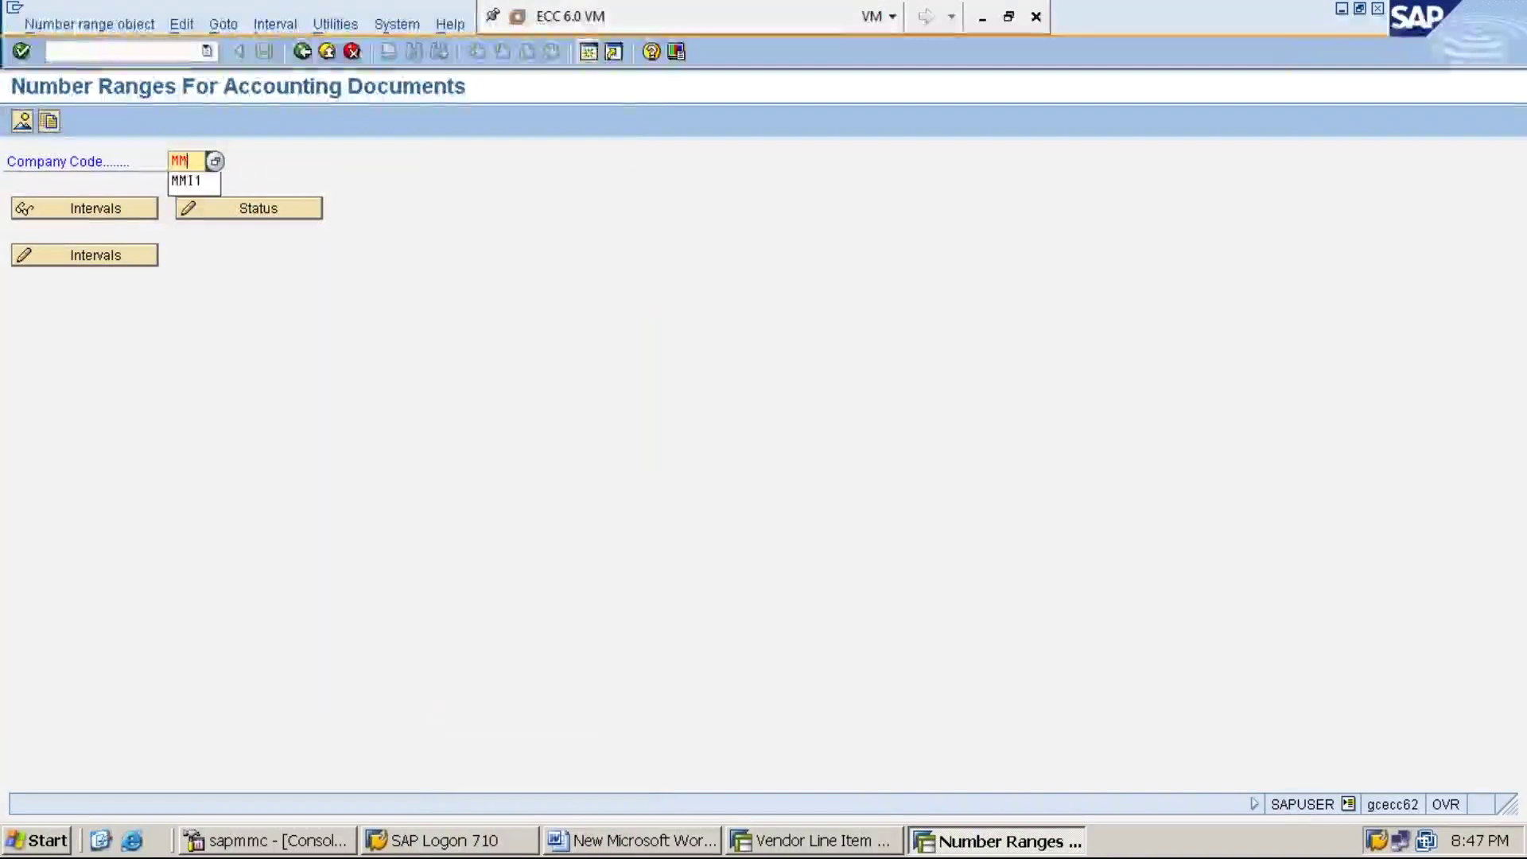
left_click(117, 209)
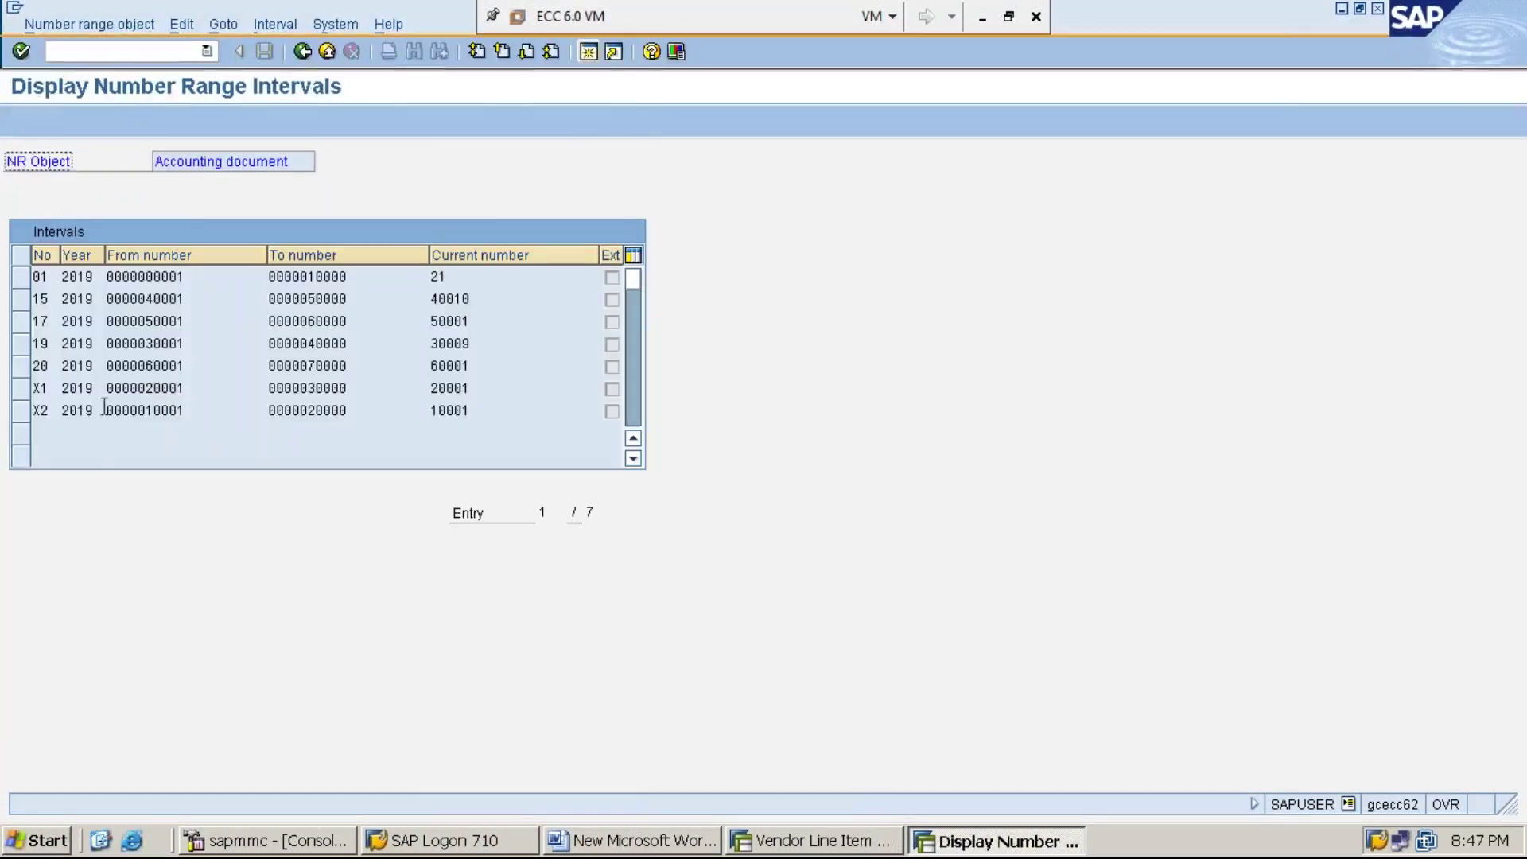
- Select number range interval 20 and compare it with the ZP payment's document number in the vendor line items session
left_click(22, 365)
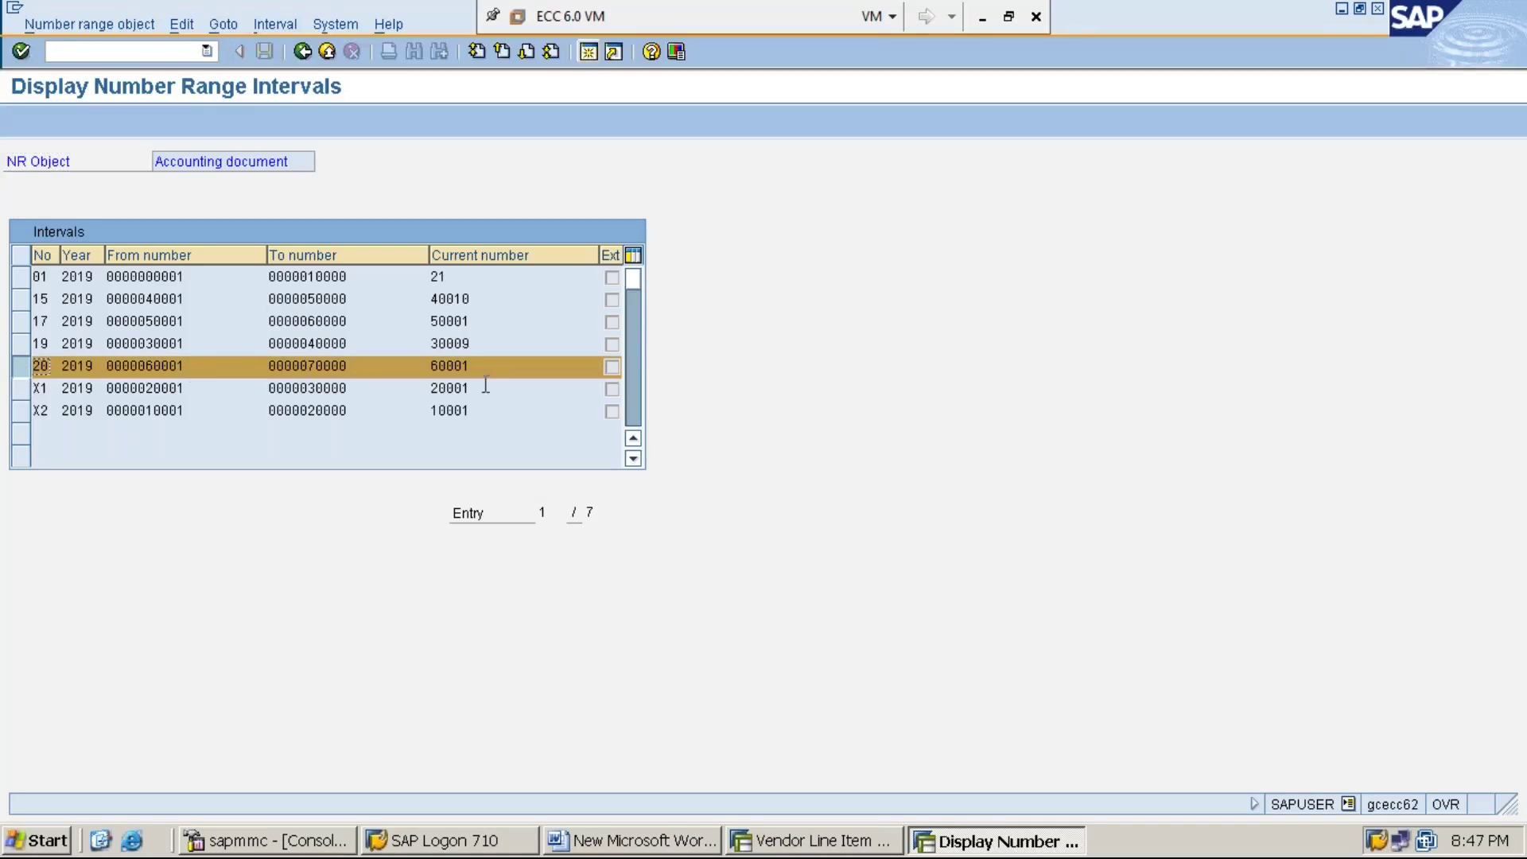
left_click(820, 845)
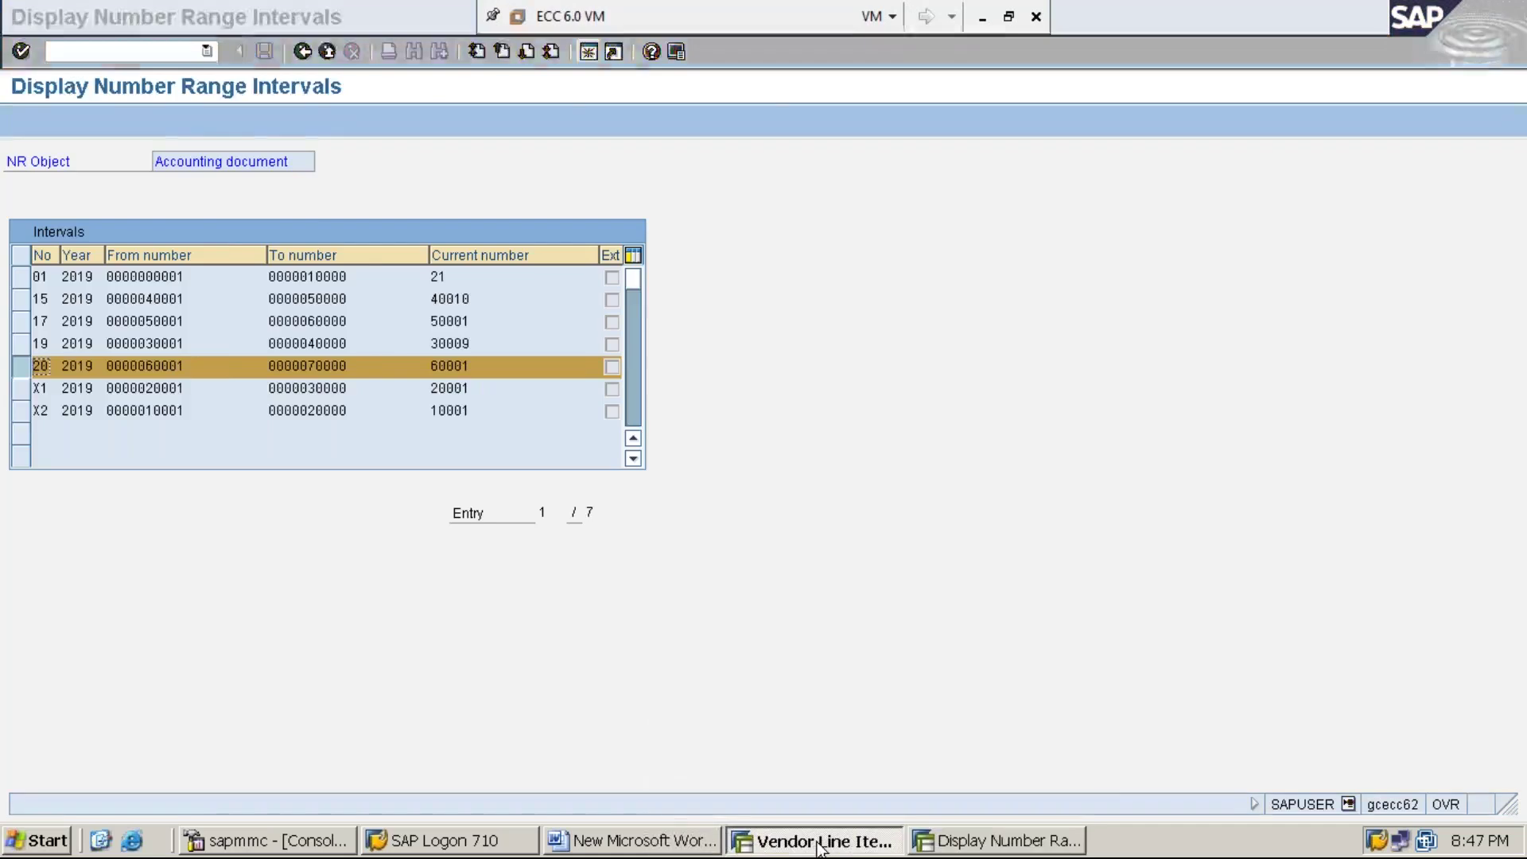
left_click(265, 661)
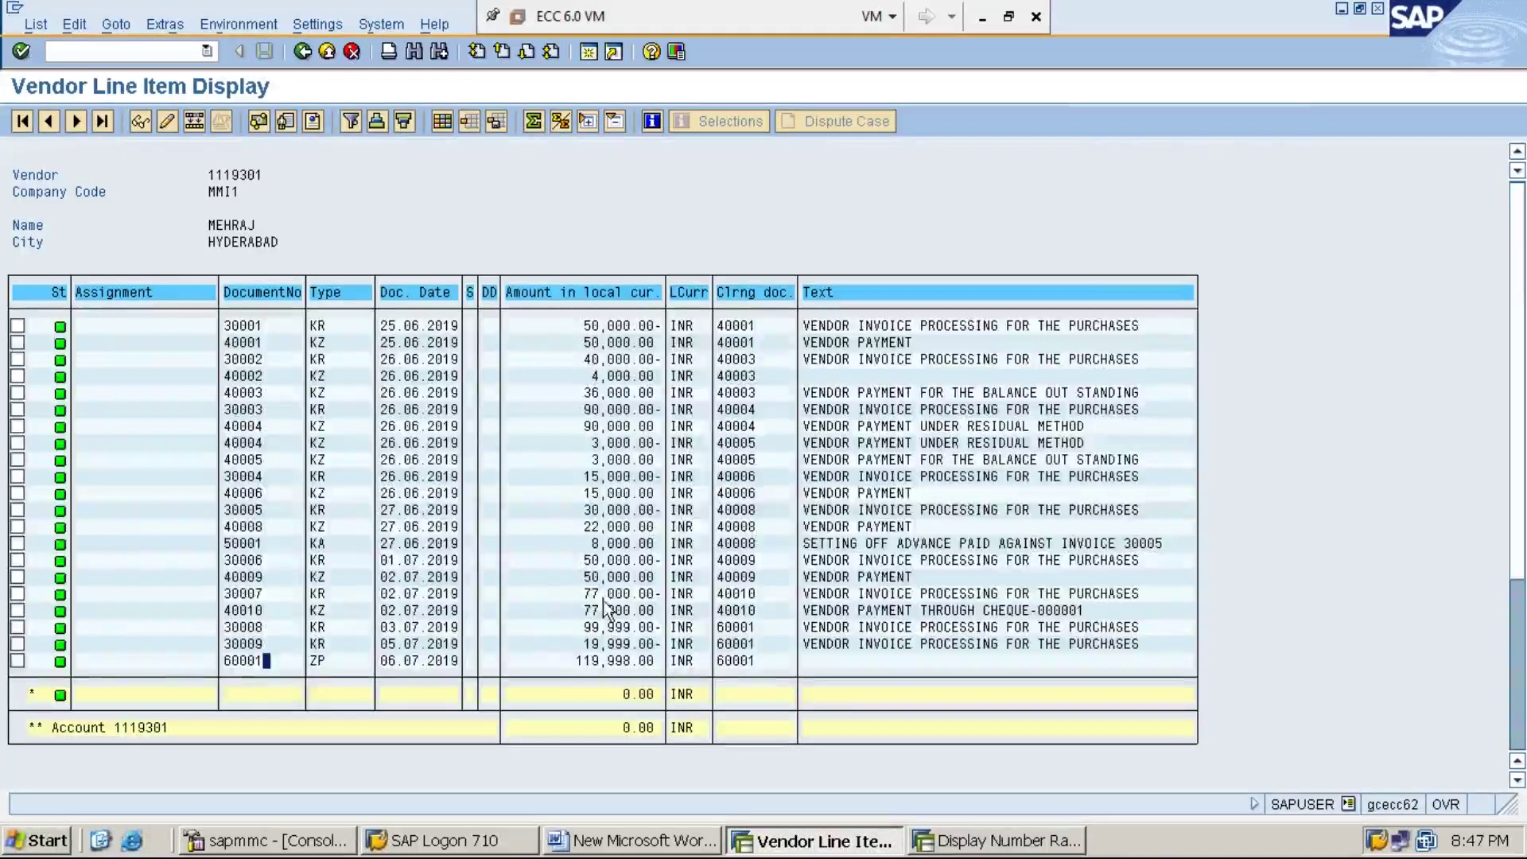
left_click(983, 17)
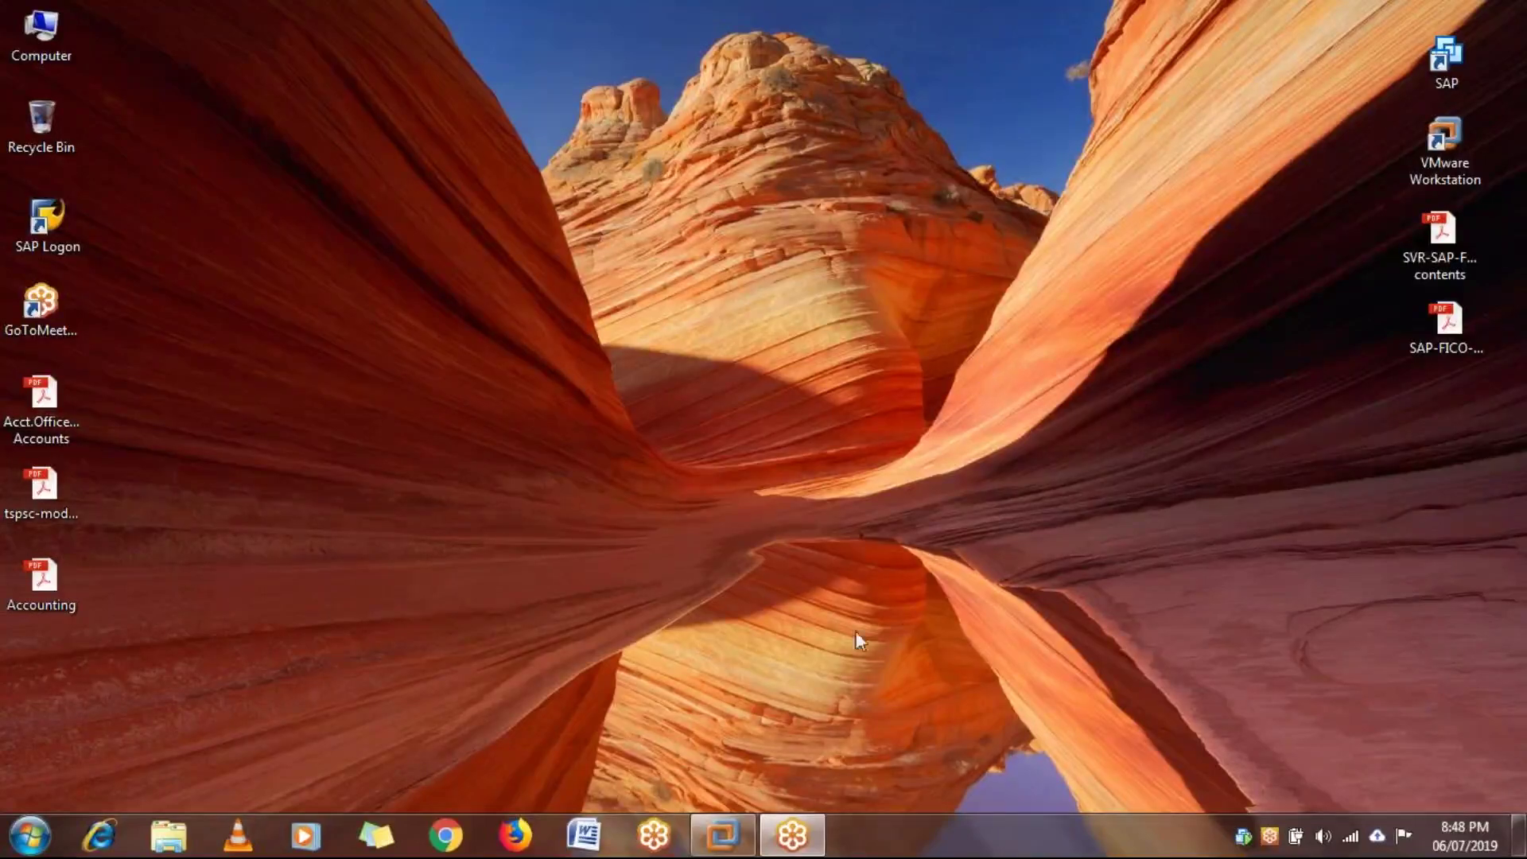
mouse_move(730, 842)
left_click(767, 745)
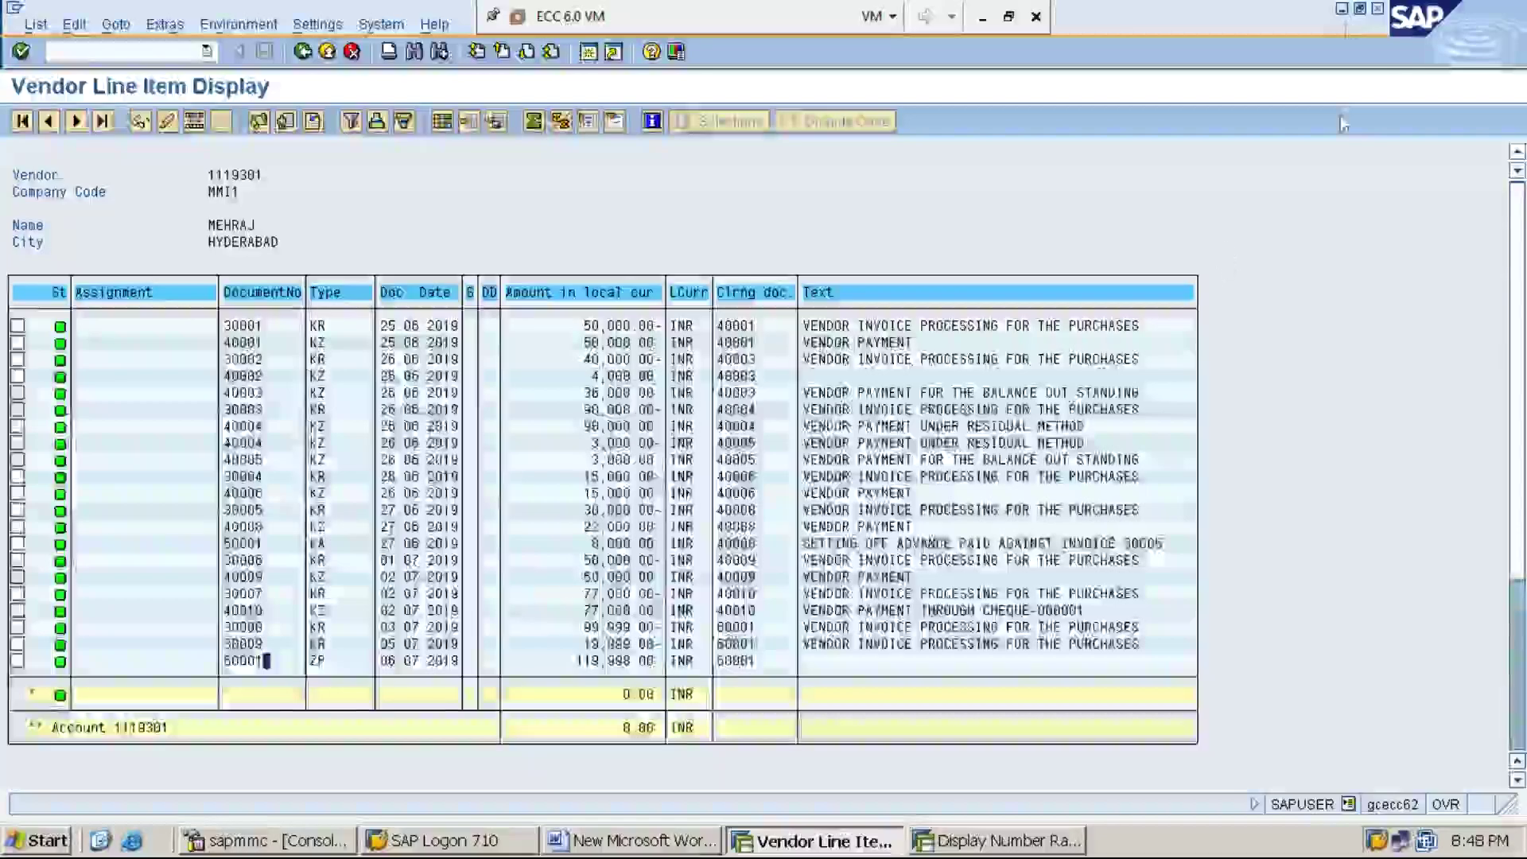
left_click(1341, 8)
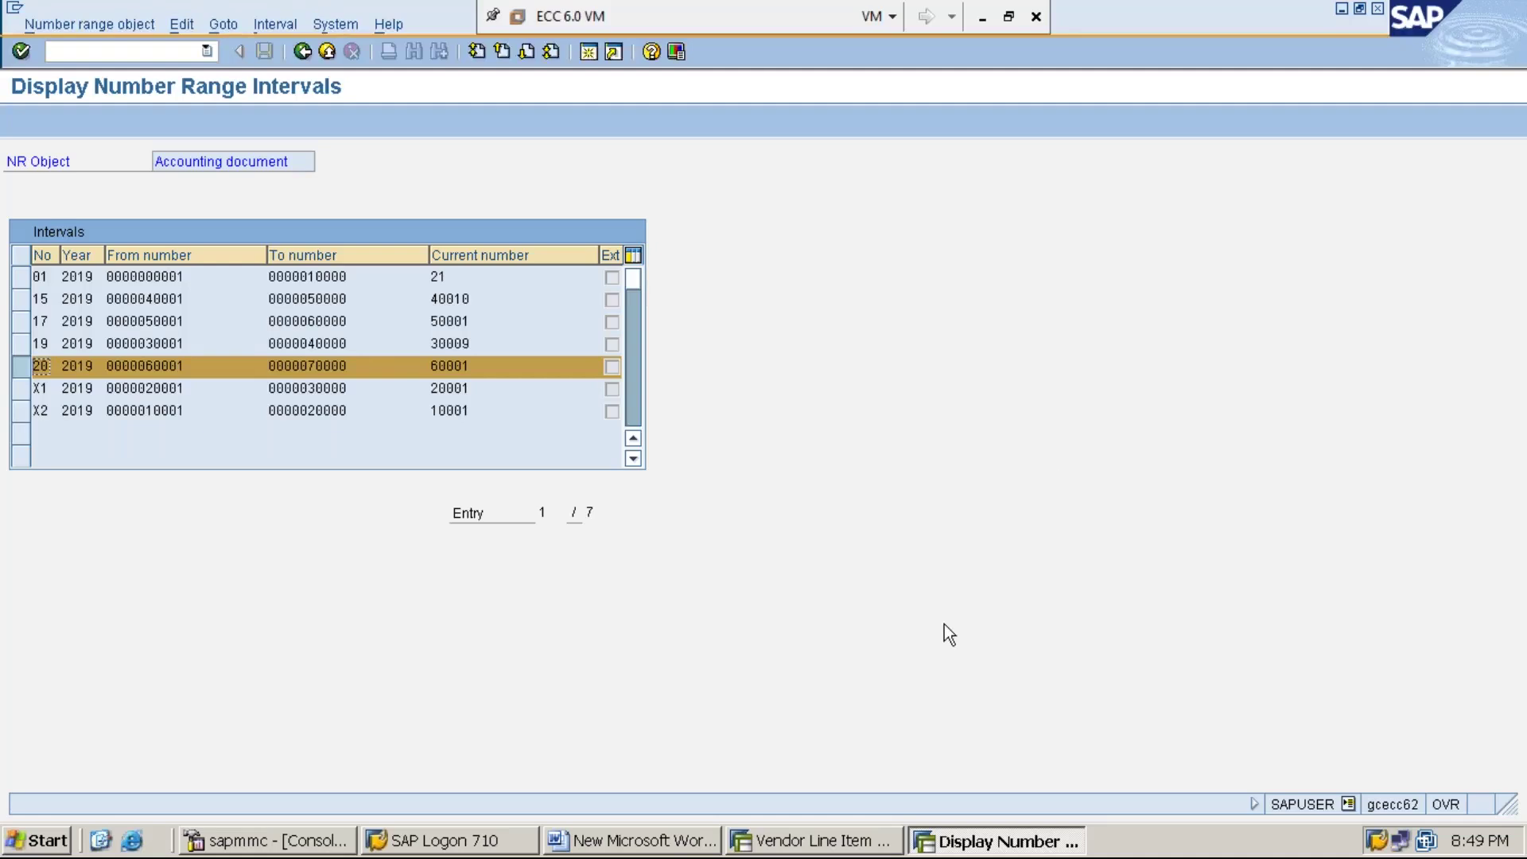
- Switch to the Word document and add the heading "ACCOUNTS RECEIVABLE / CUSTOMER MANAGEMENT (SALES SCENARIO)" below the STEP:7 text
left_click(632, 841)
key("Return")
key("Return")
key("BackSpace")
key("Return")
type("ACCOUNTS ")
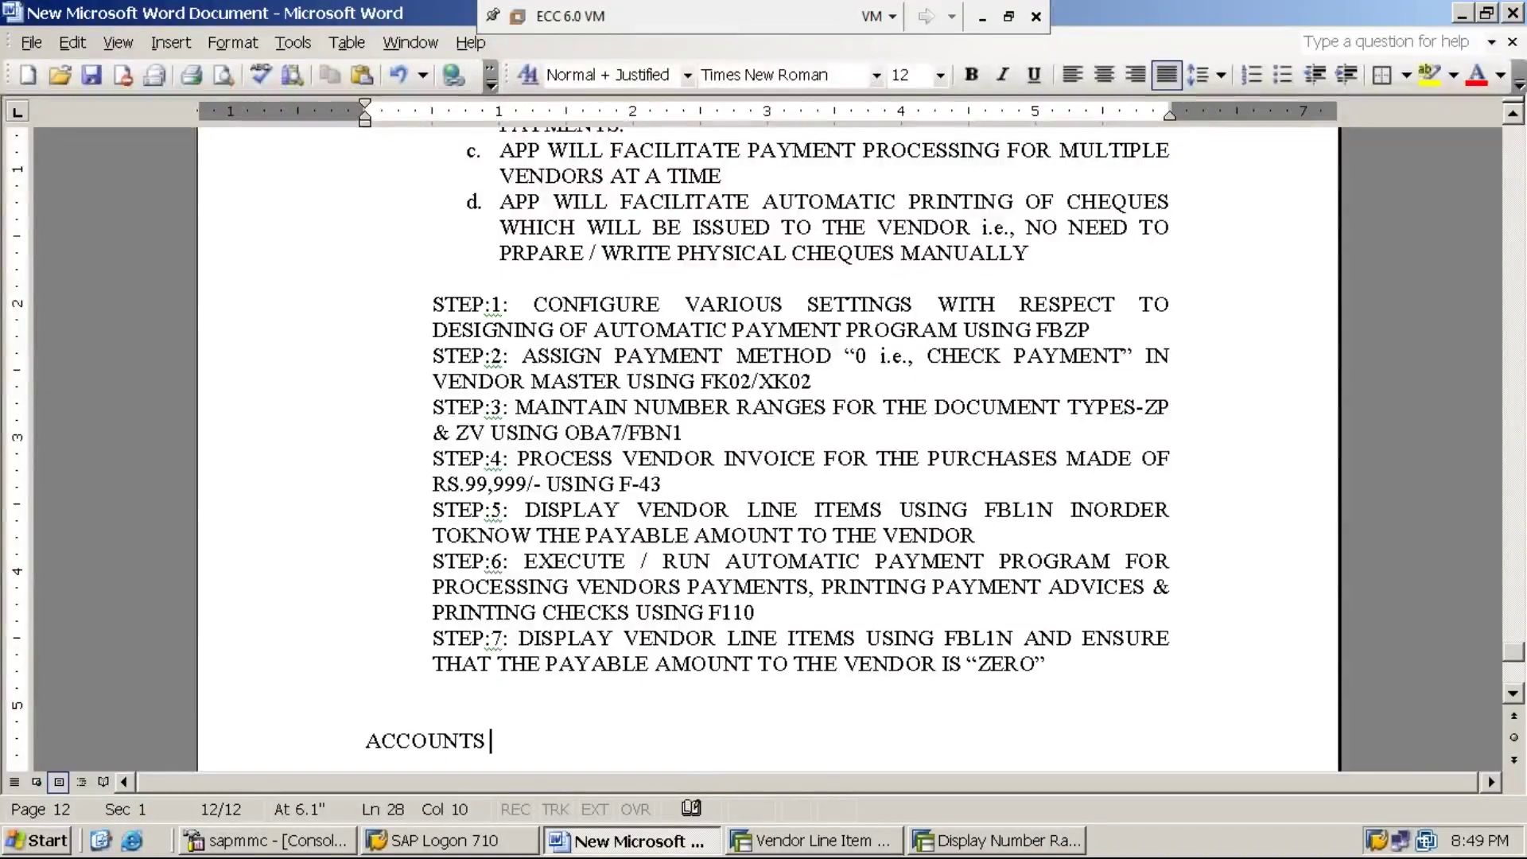
type("RECEI")
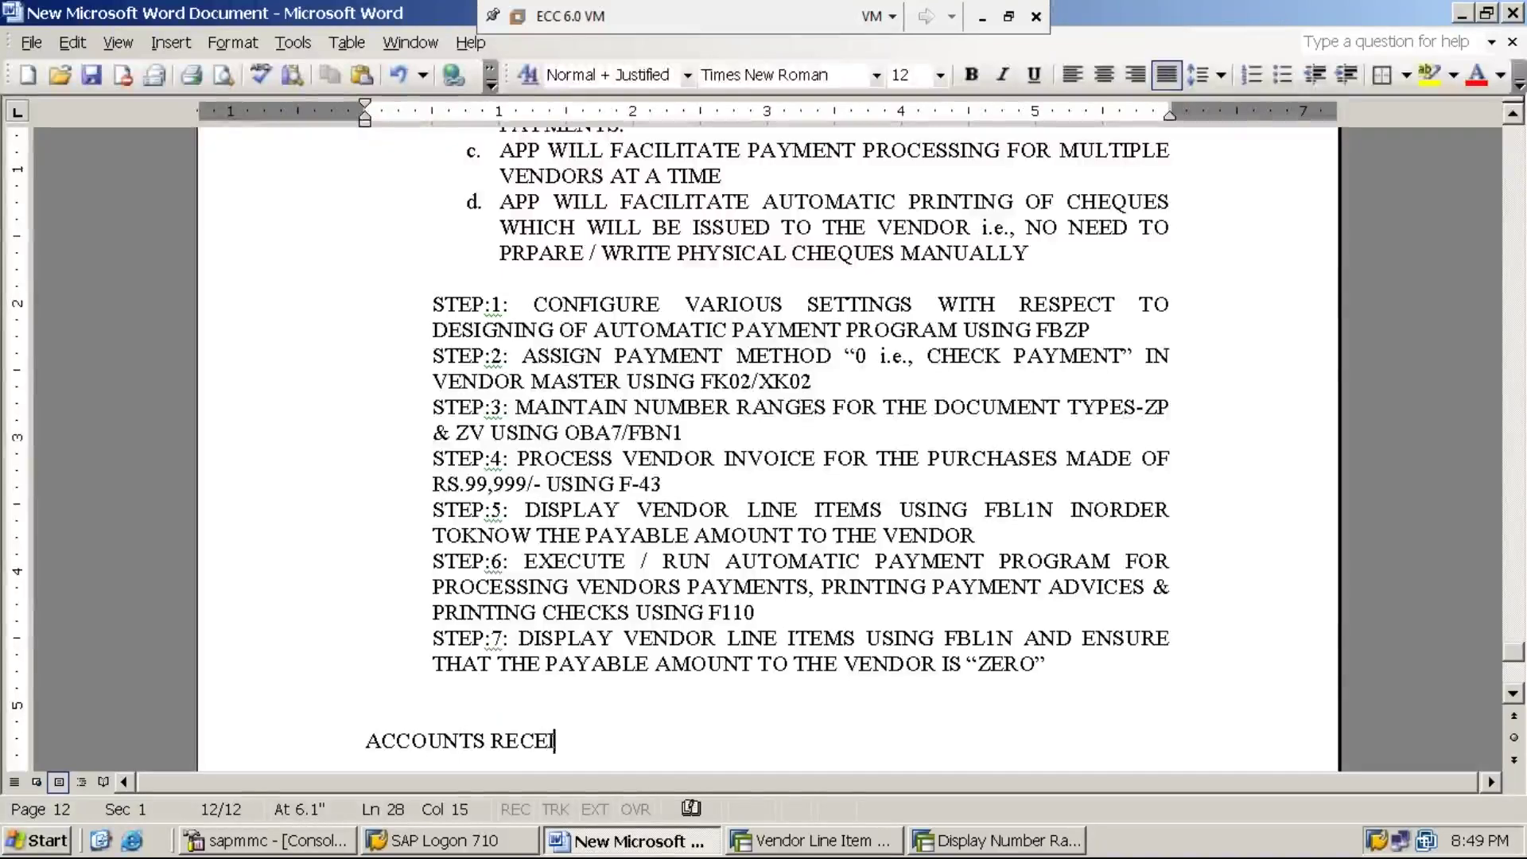
type("VABLE / ")
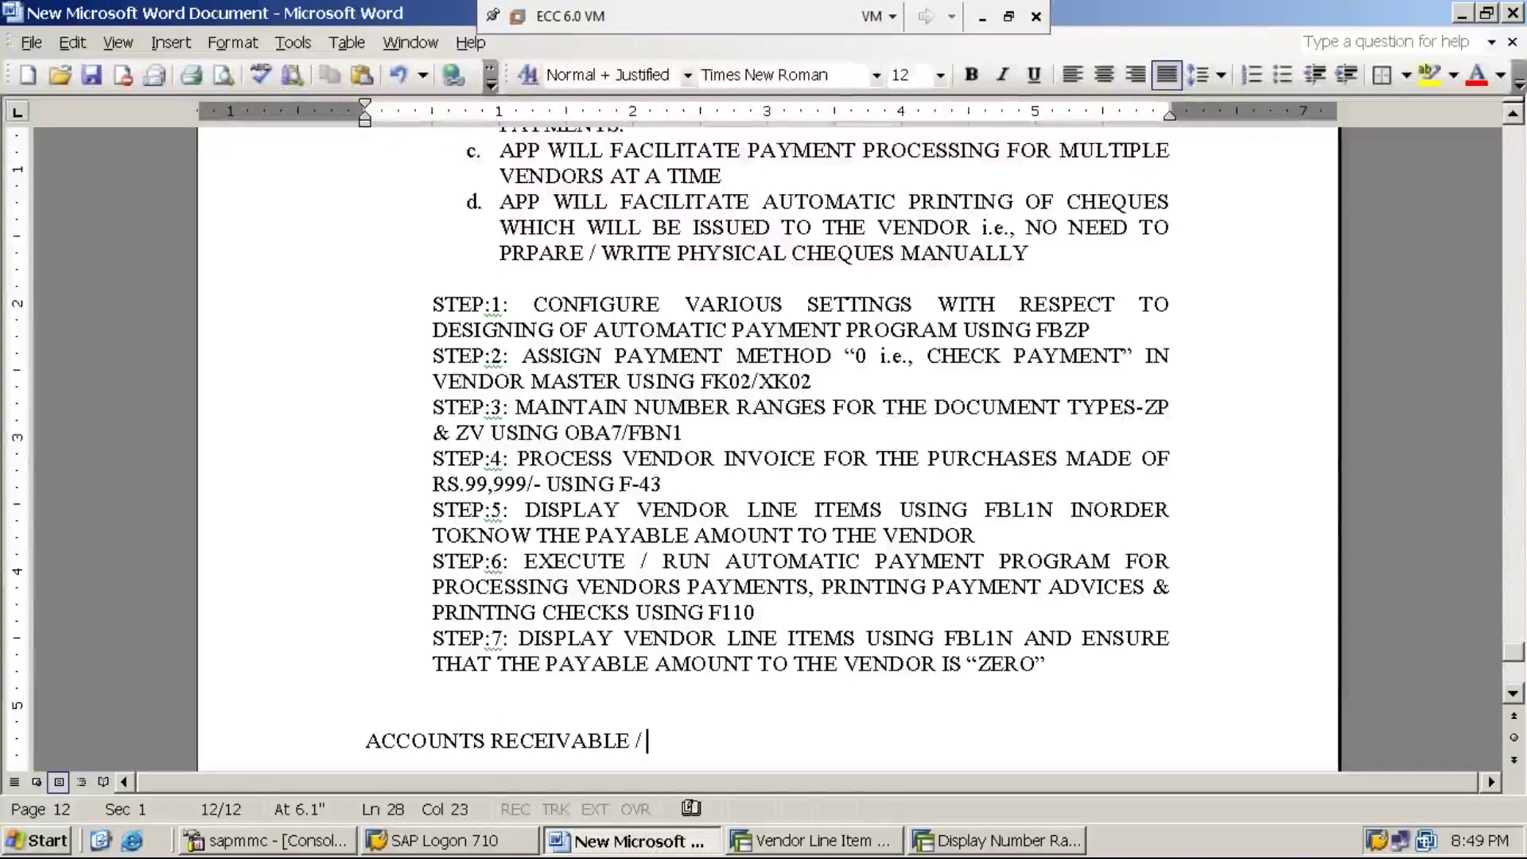
type("CUSTOMER MA")
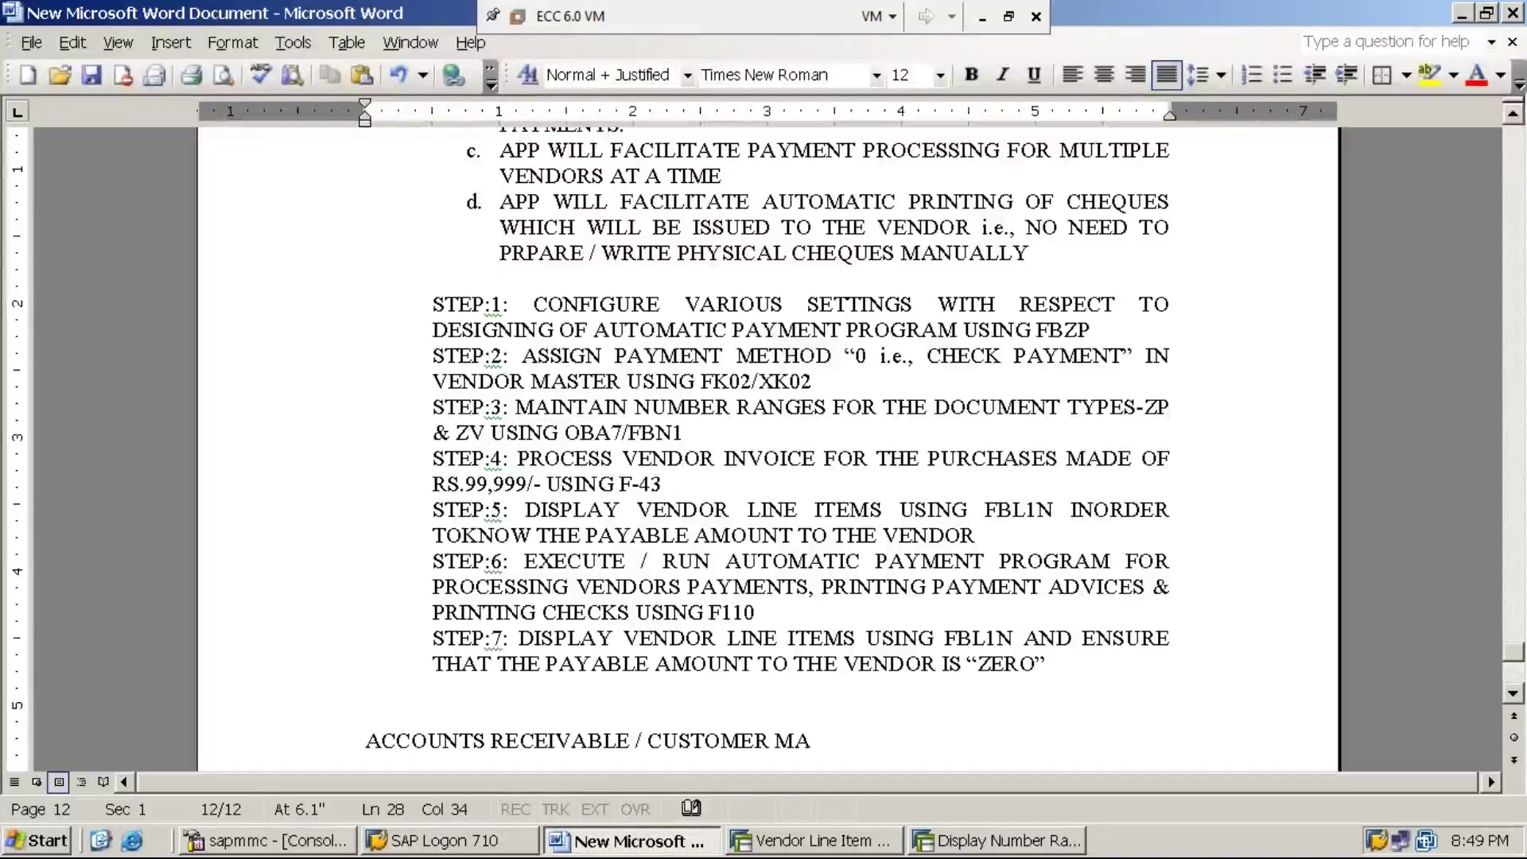
type("NAGEMENT ")
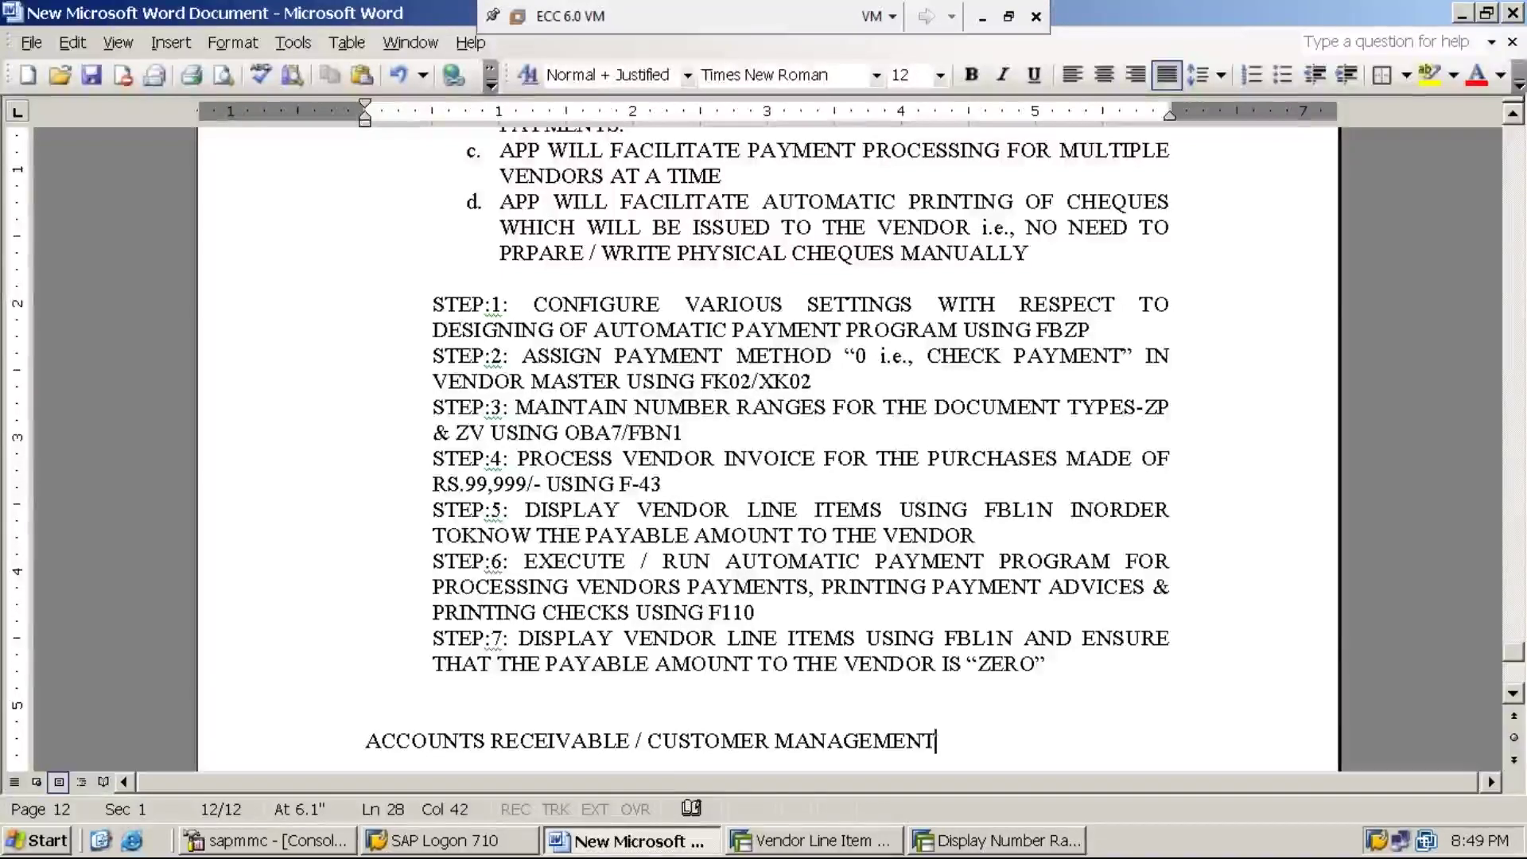
type("(SALES SEN")
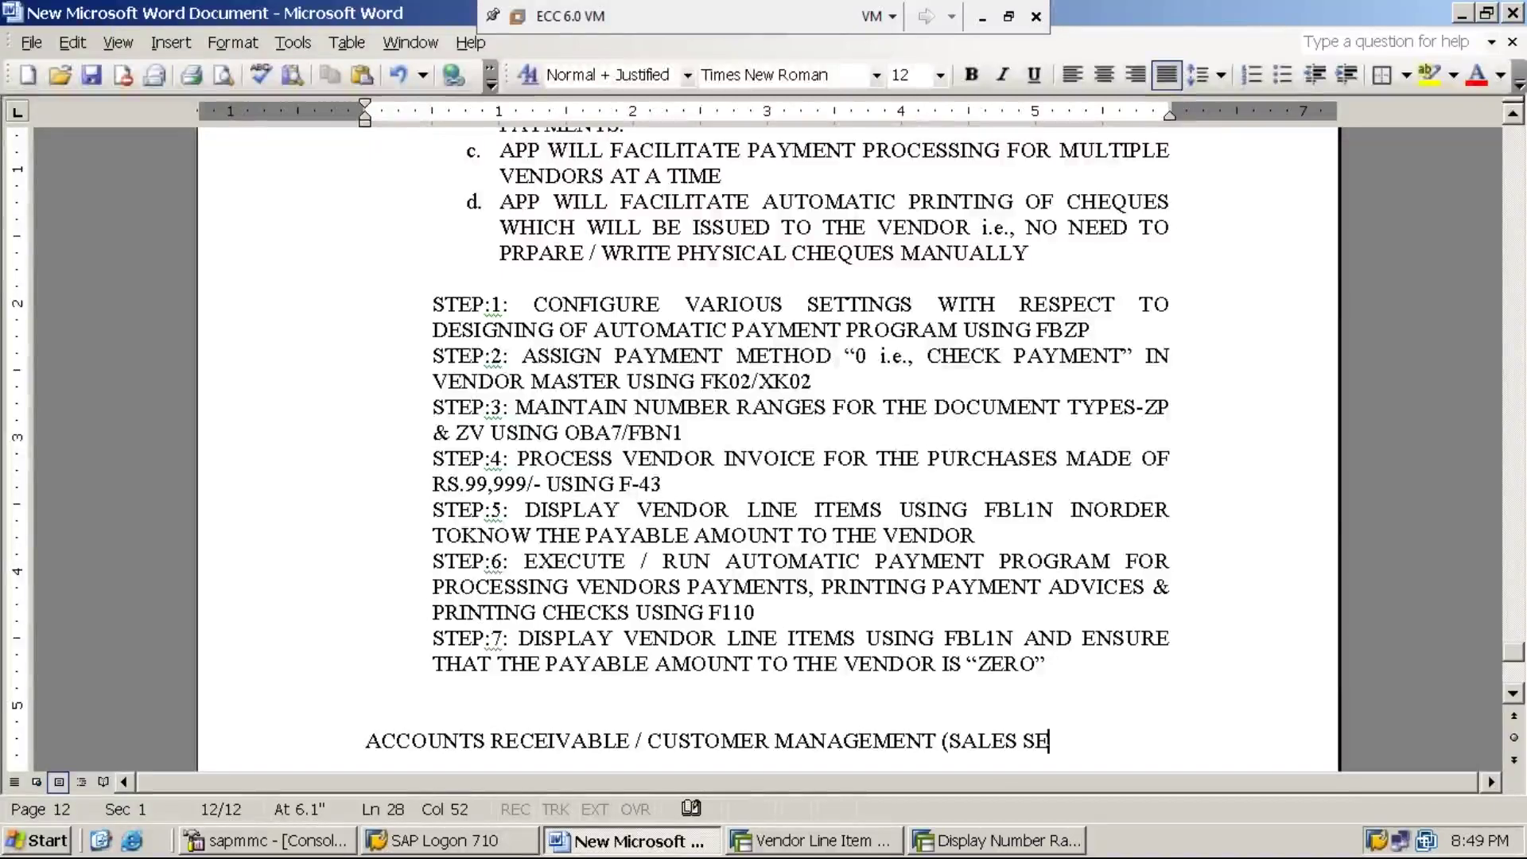
key("BackSpace")
key("BackSpace")
type("CENARIO)")
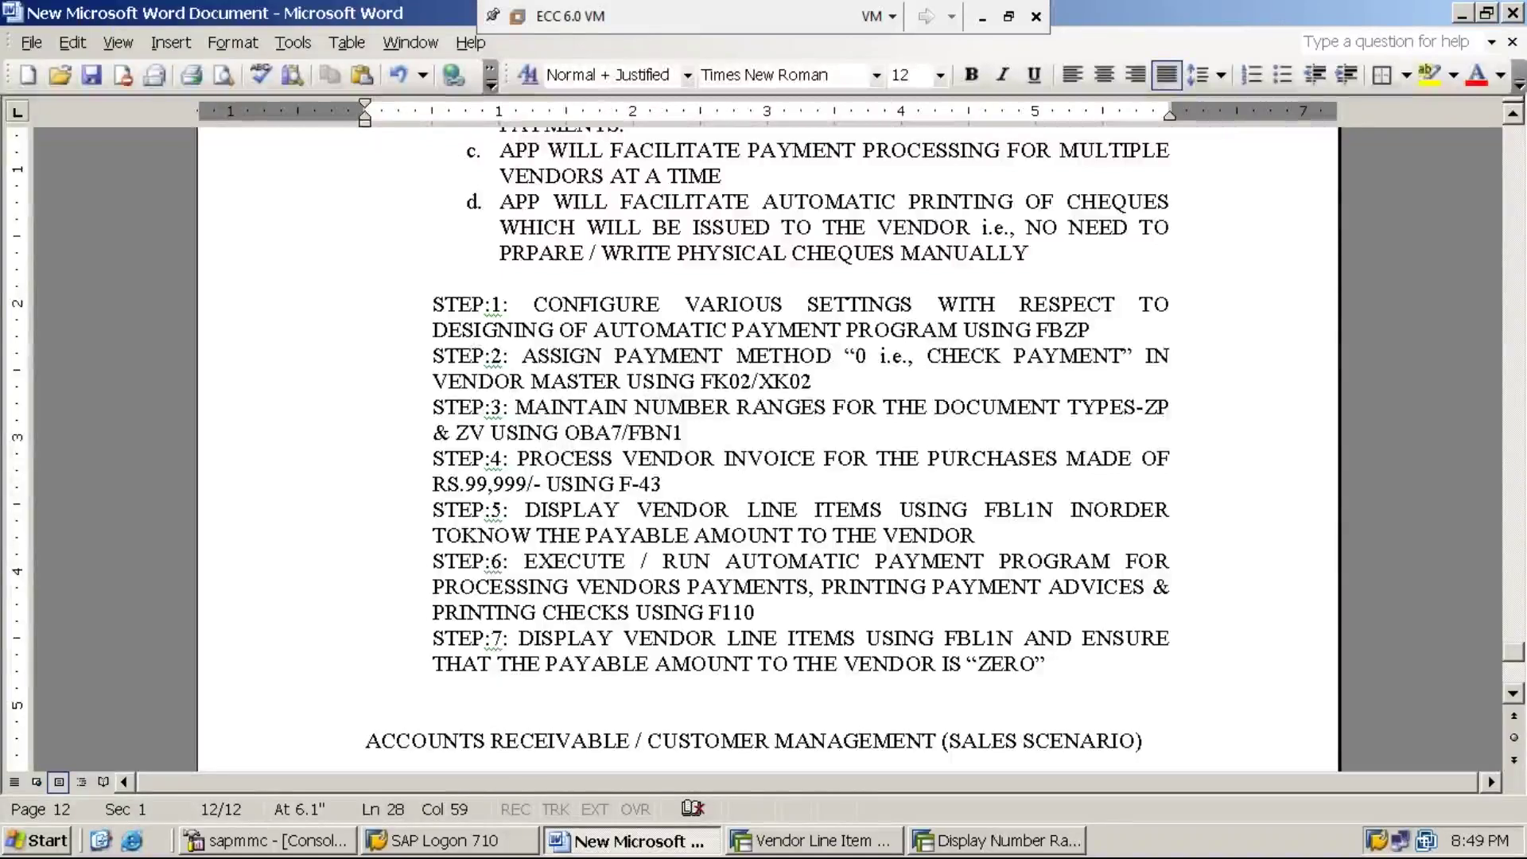
- Make the ACCOUNTS RECEIVABLE heading bold and underlined, and place the cursor on the line beneath it
key("shift+Home")
key("ctrl+b")
key("ctrl+u")
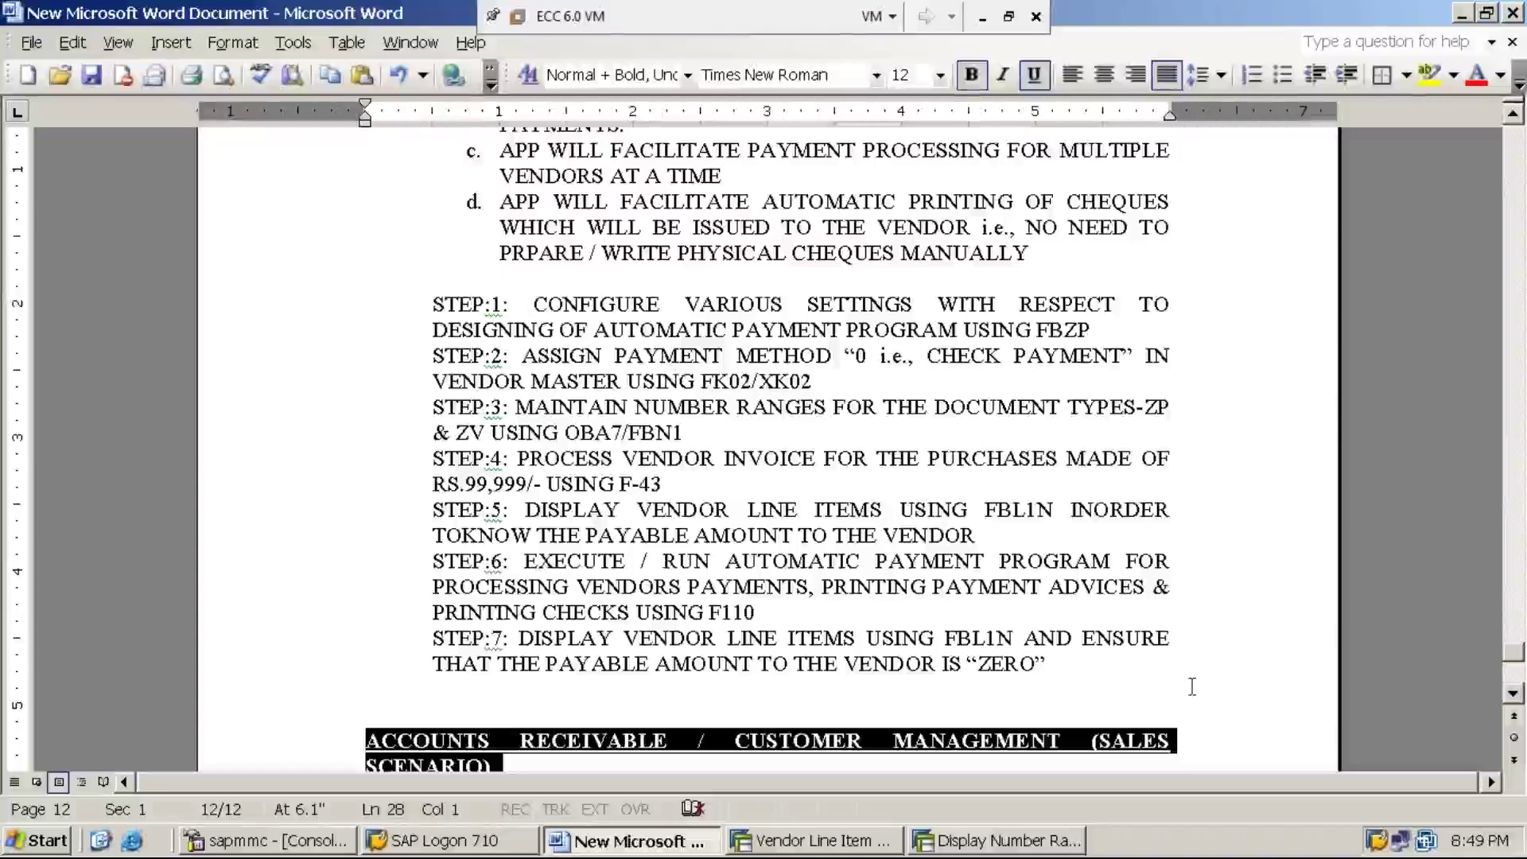
left_click(1512, 694)
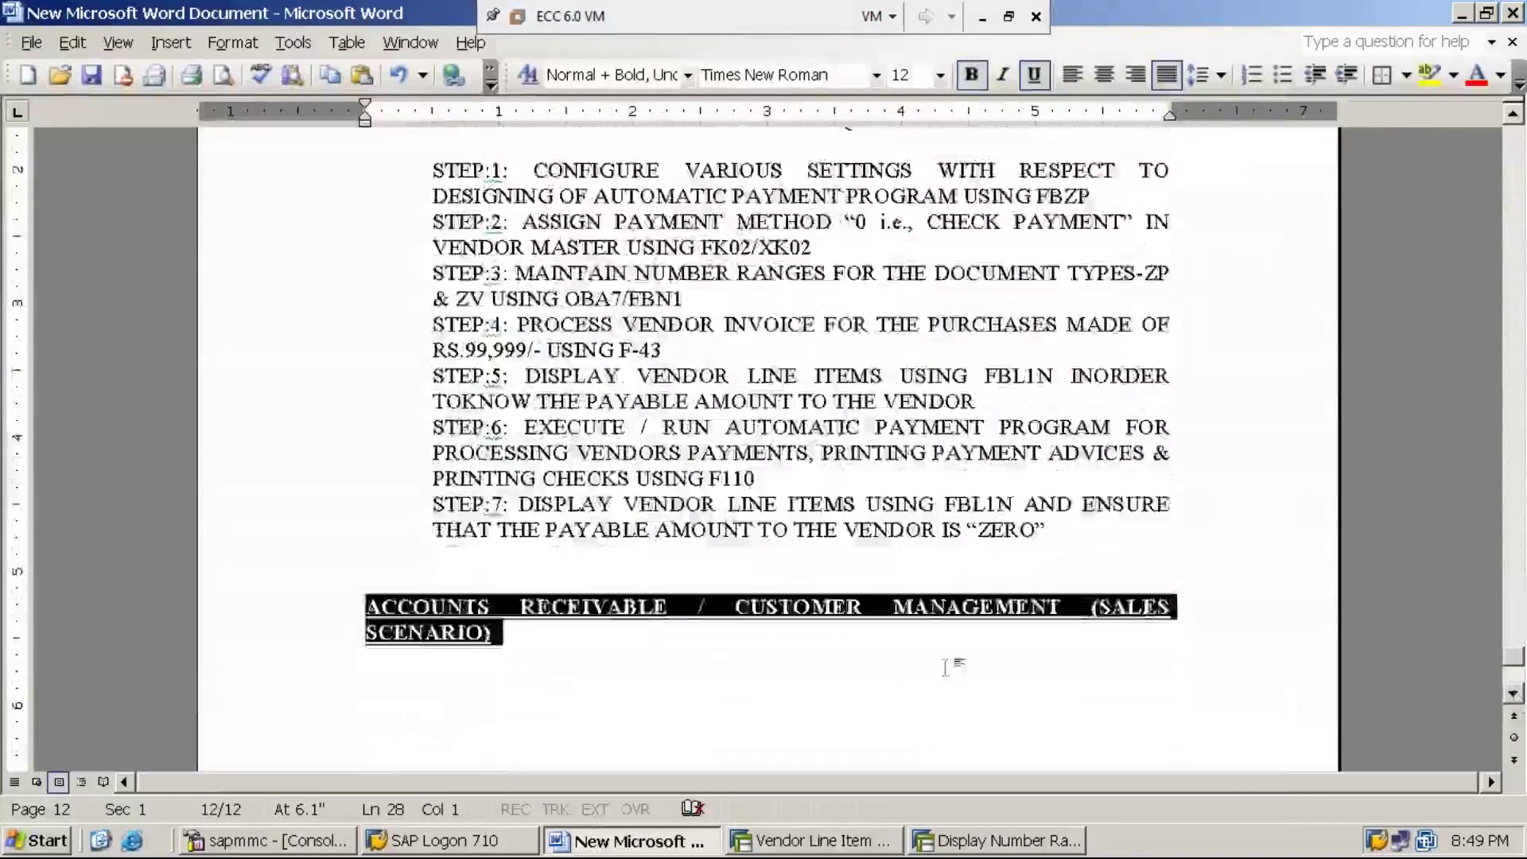
left_click(399, 660)
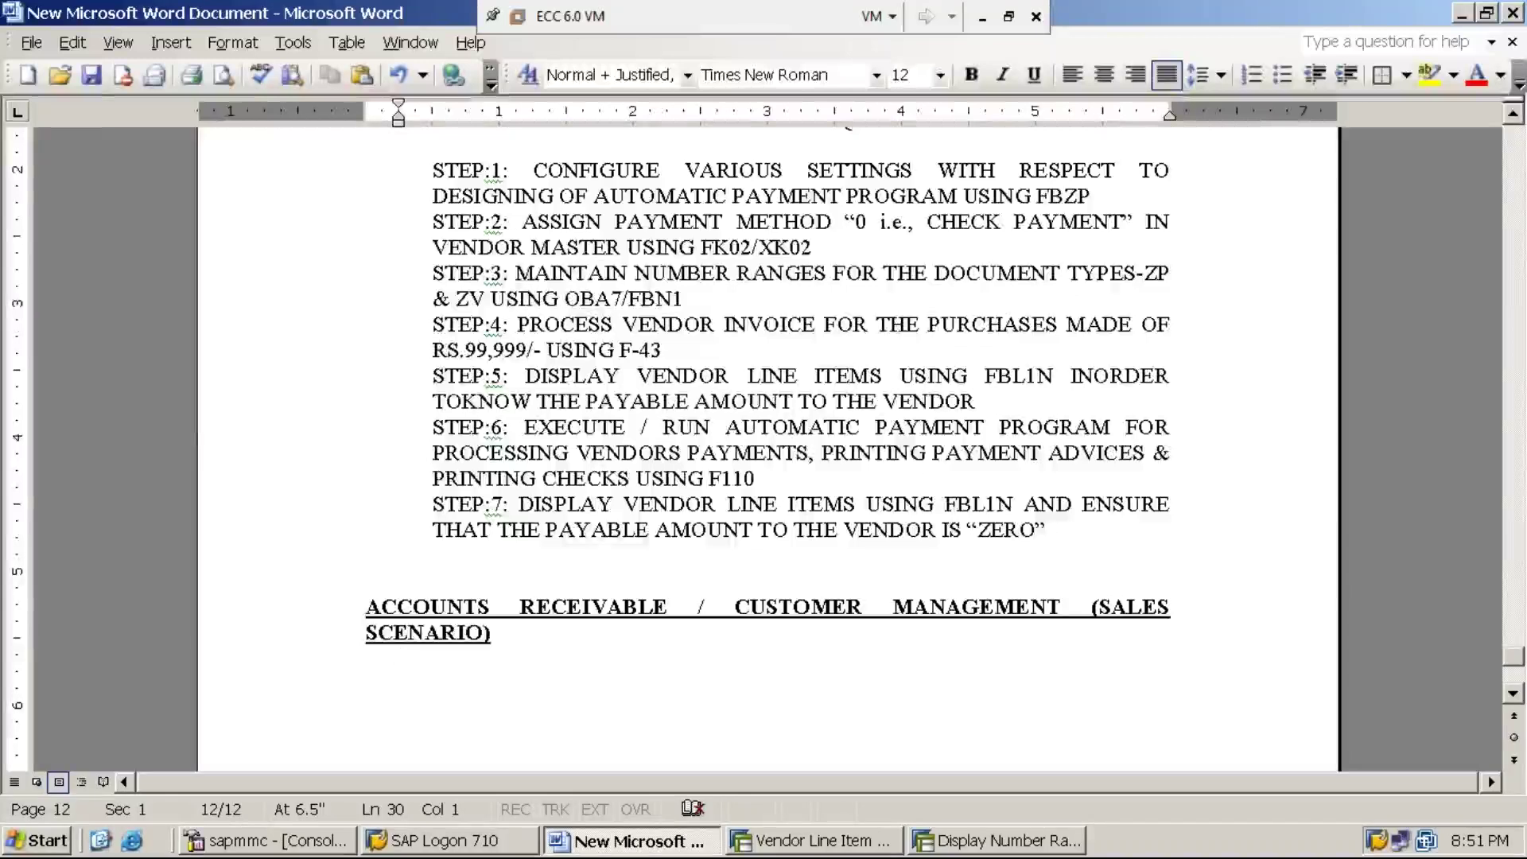
- Remove the empty line below the ACCOUNTS RECEIVABLE heading and close the Word document, saving its changes
left_click(91, 76)
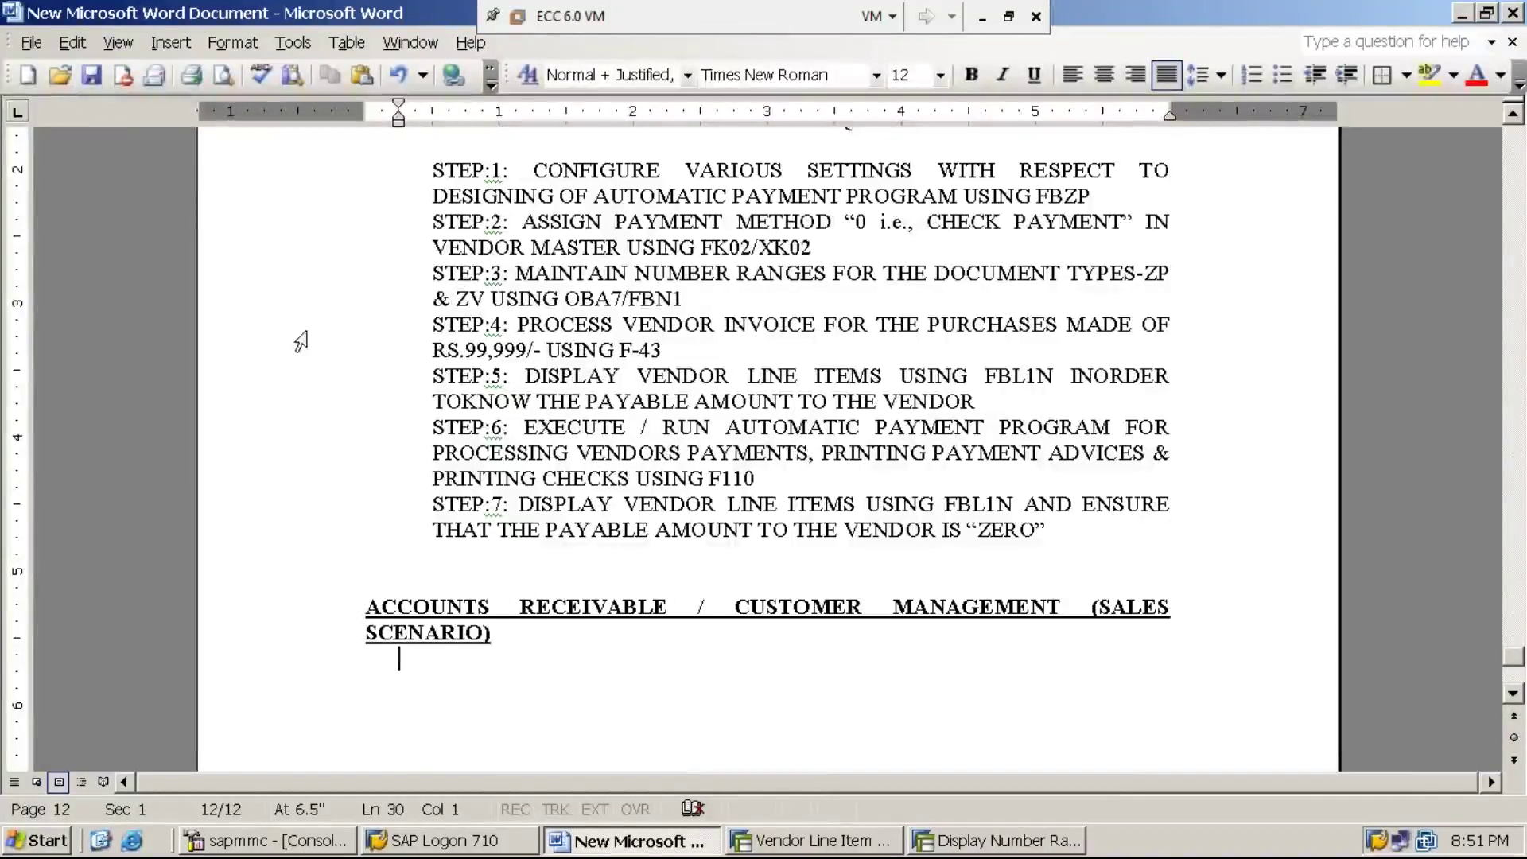
key("BackSpace")
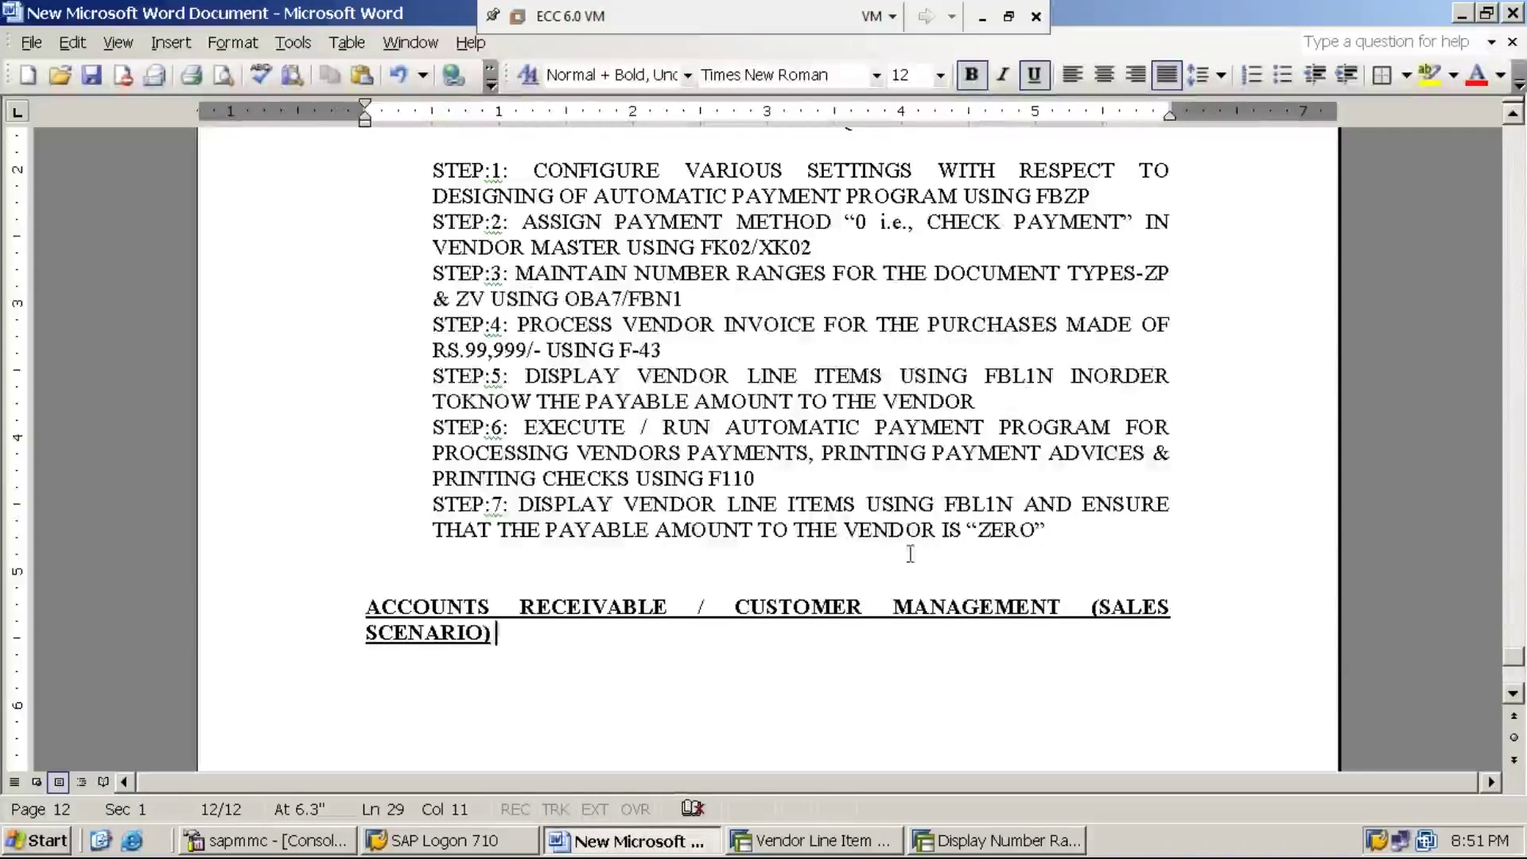
left_click(1514, 14)
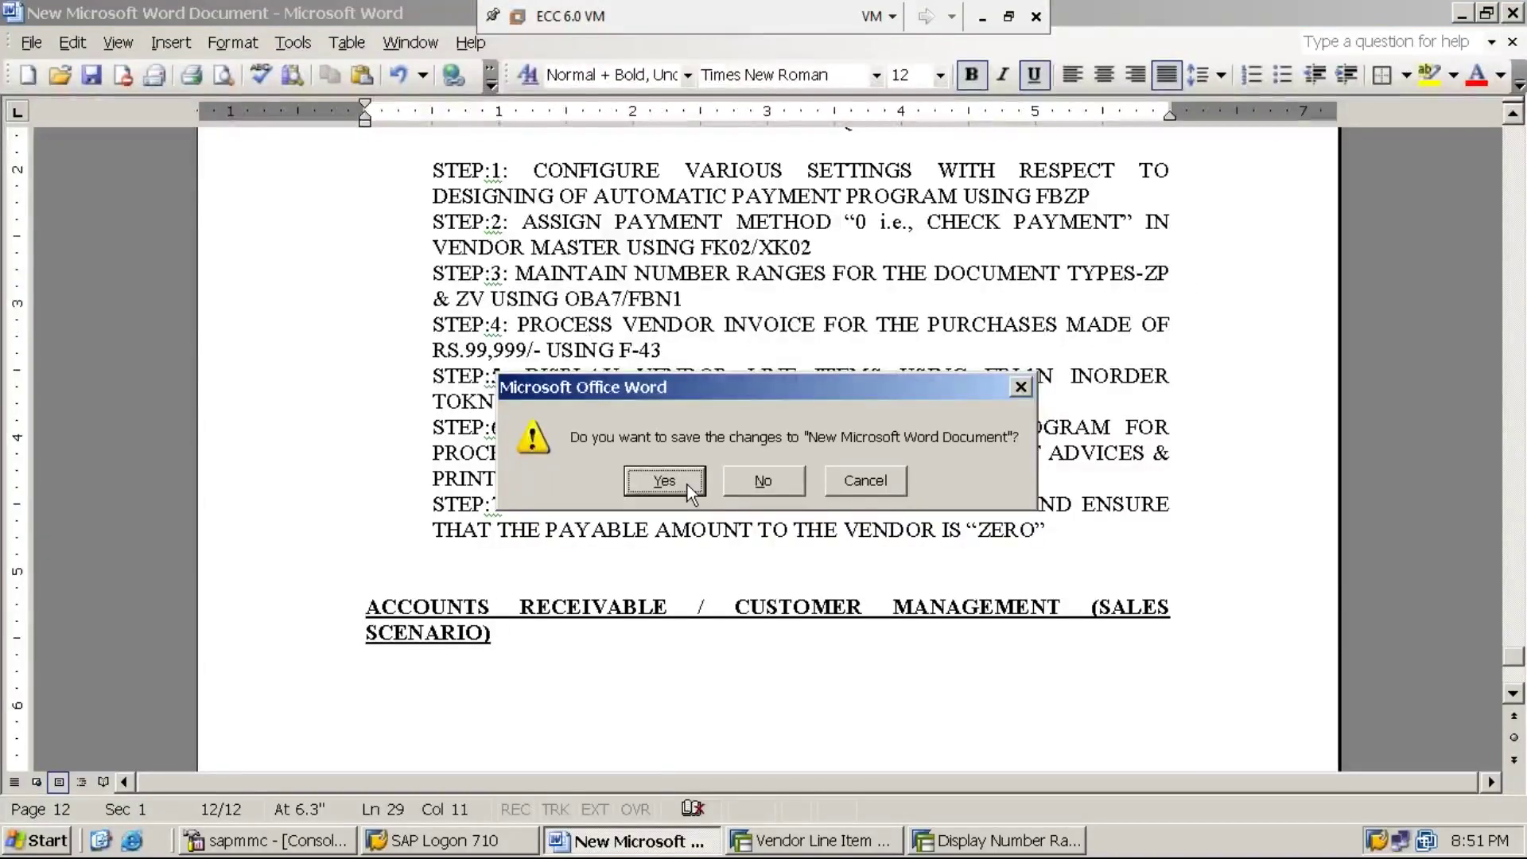
left_click(664, 480)
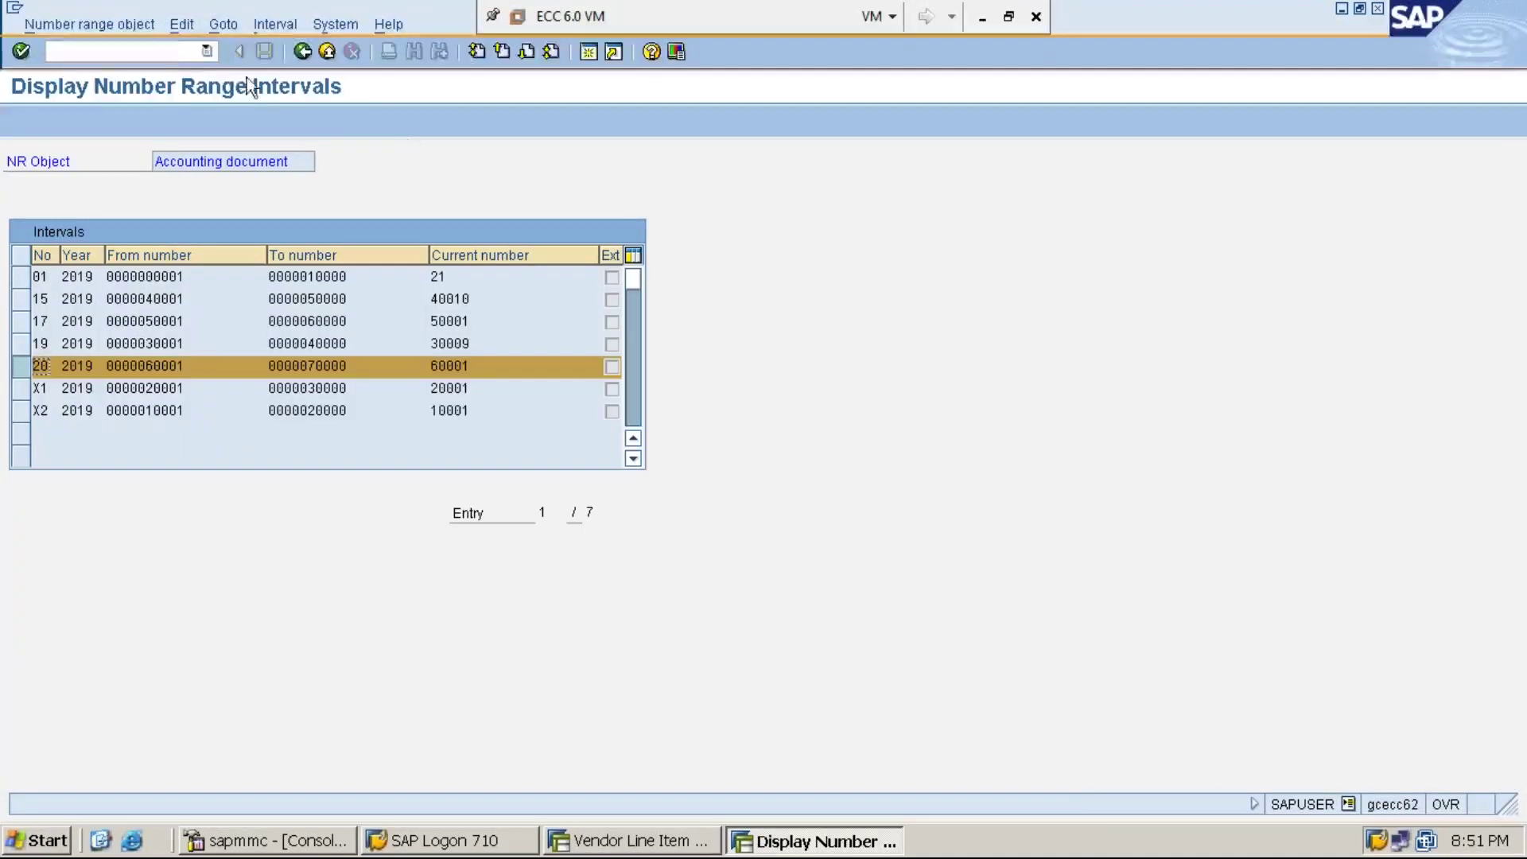
- End all SAP sessions with the command /NEX and minimize the ECC 6.0 VM window
left_click(173, 51)
type("/NEX")
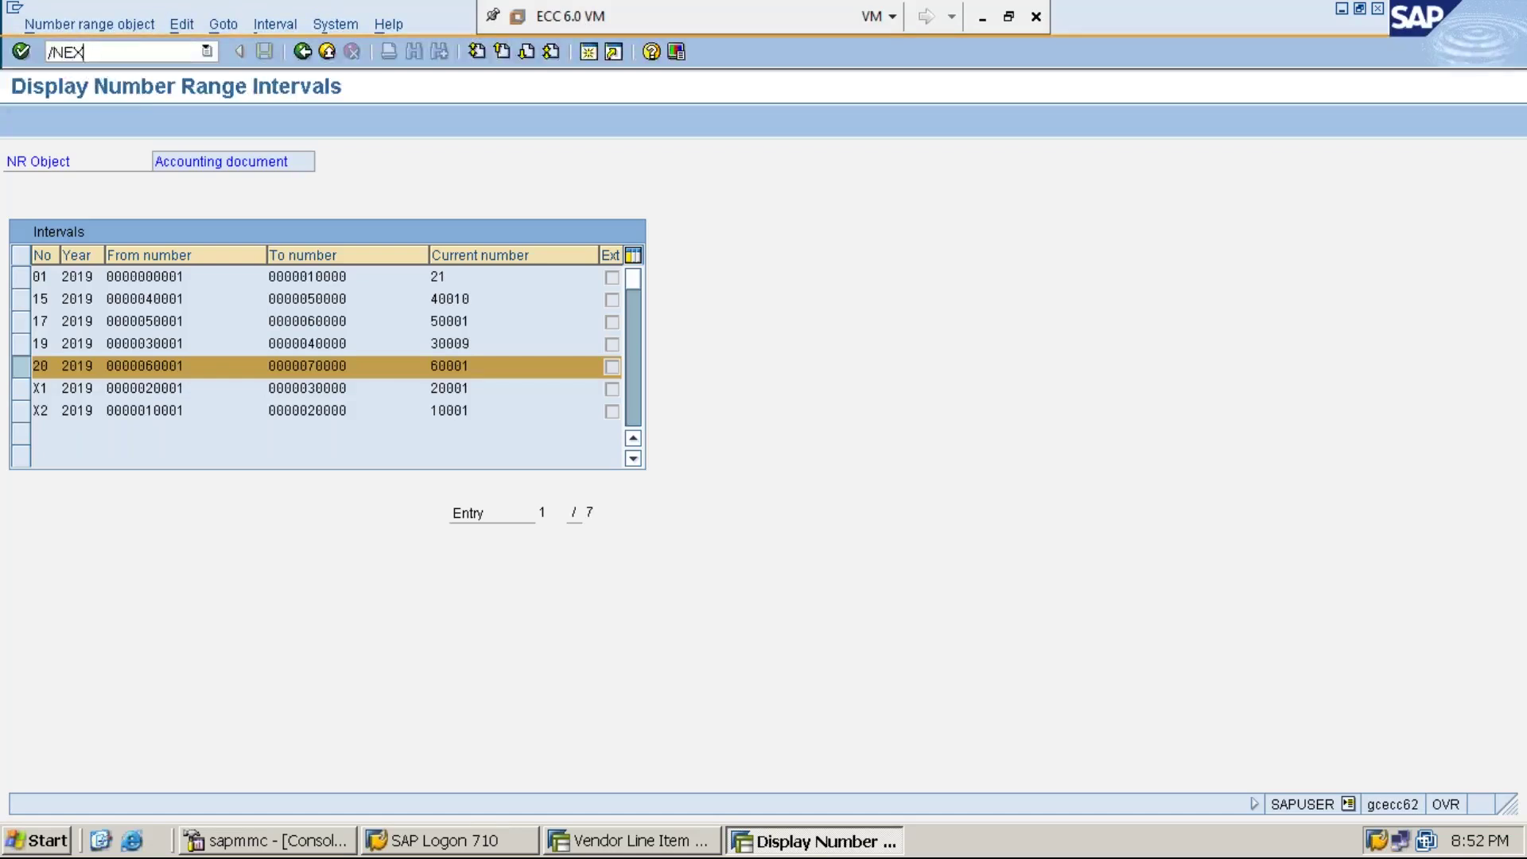
key("Return")
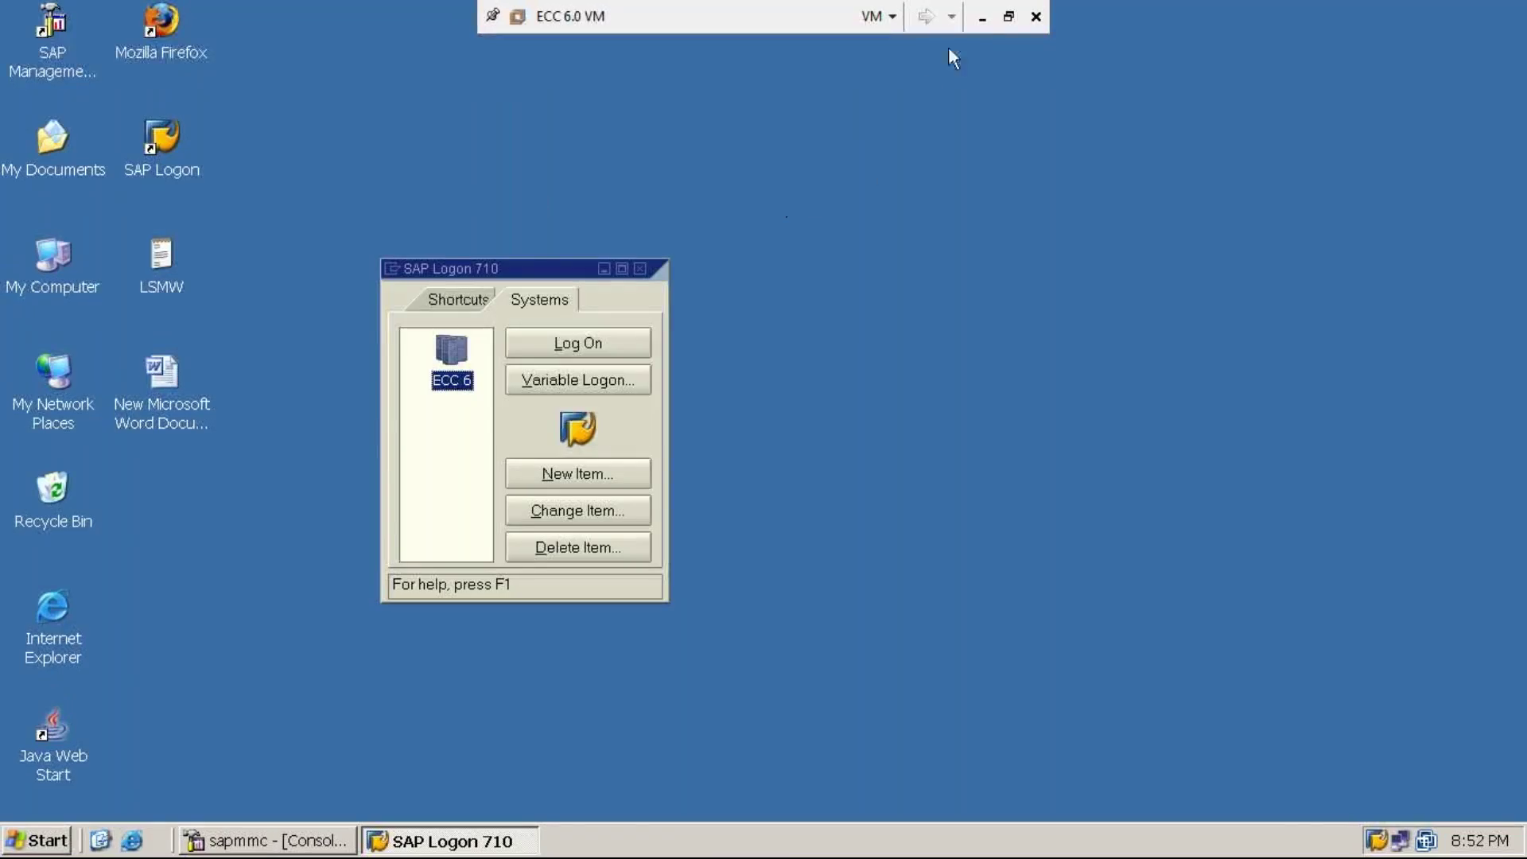
left_click(980, 24)
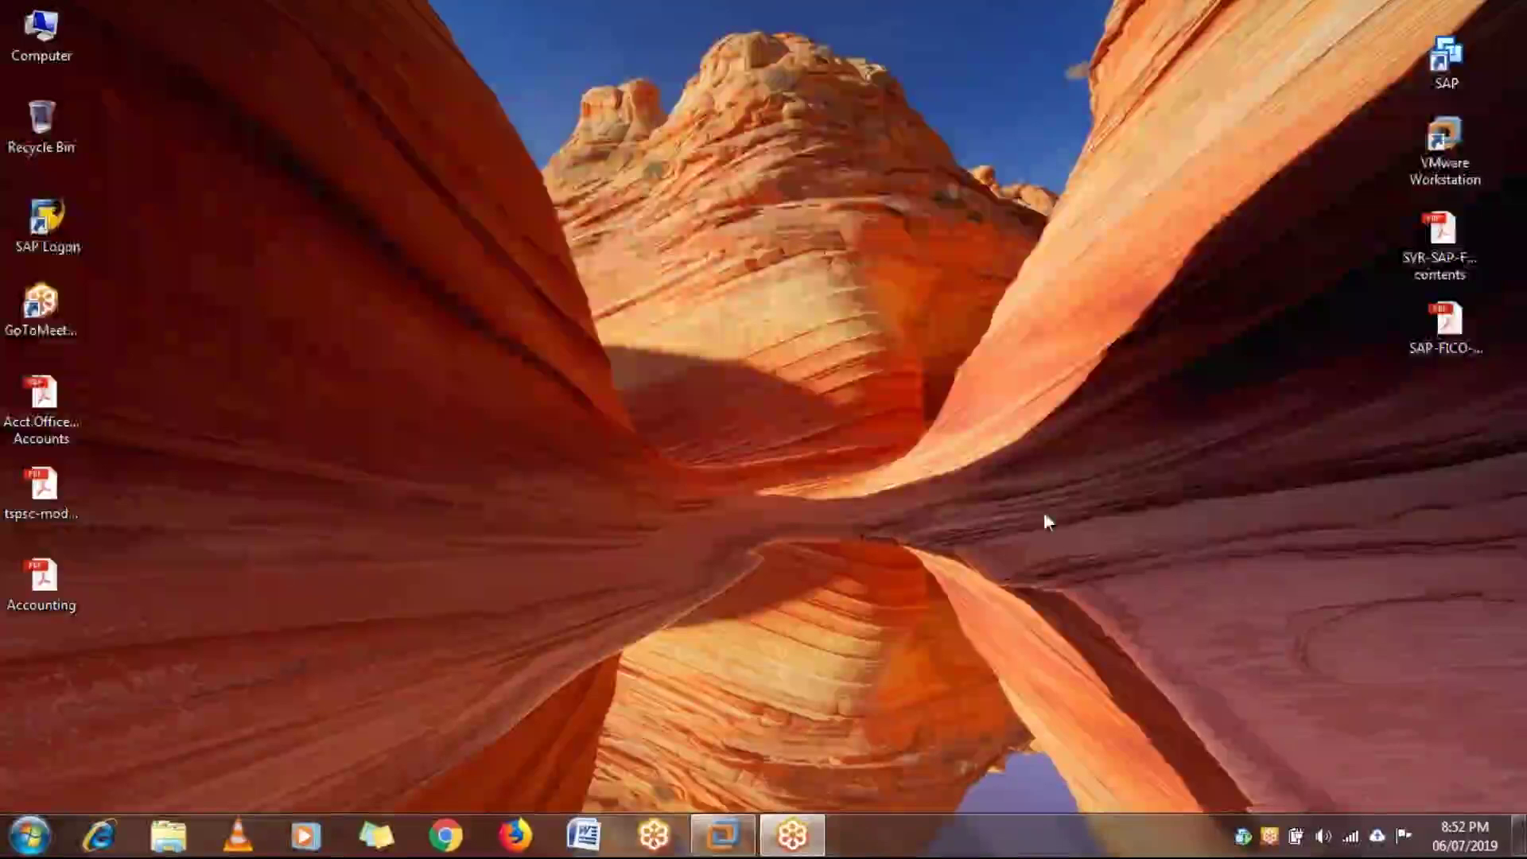